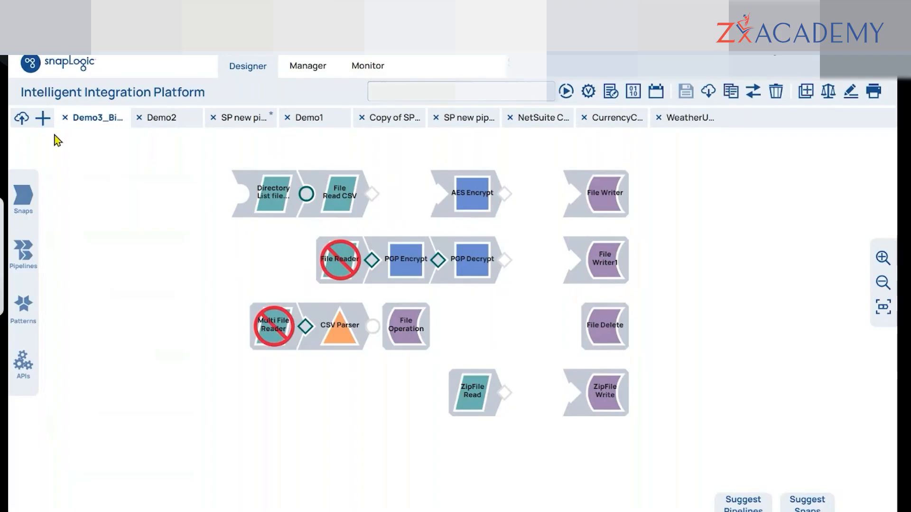
# Step: Create a new pipeline labelled Demo_Flow, choose its project and save it
pyautogui.click(43, 117)
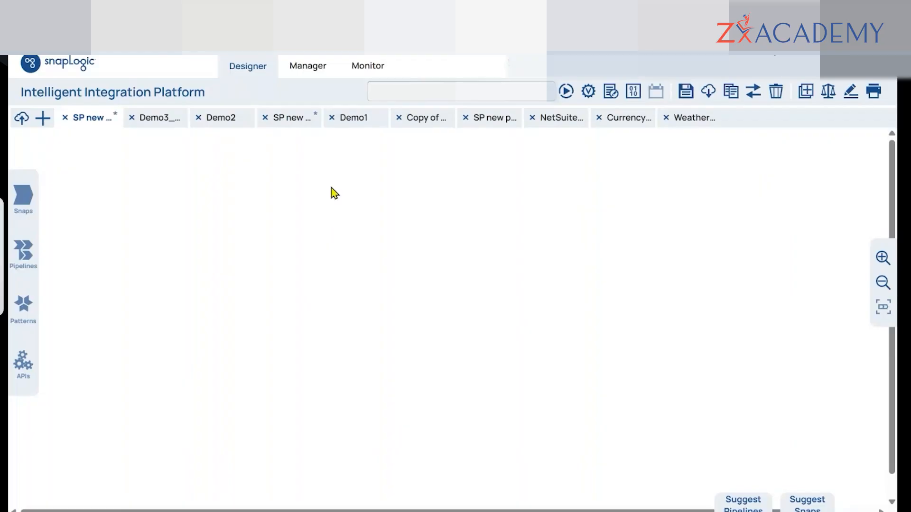
pyautogui.click(610, 91)
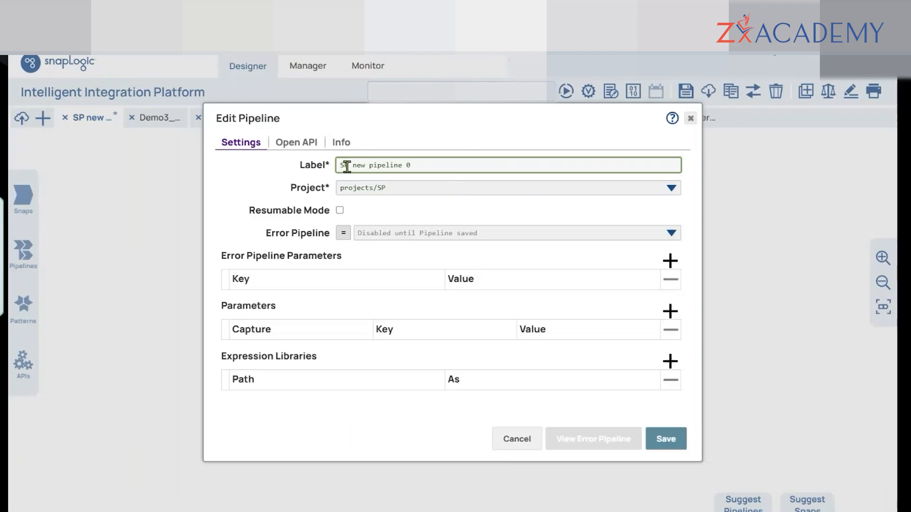
pyautogui.write('Demo_Flow')
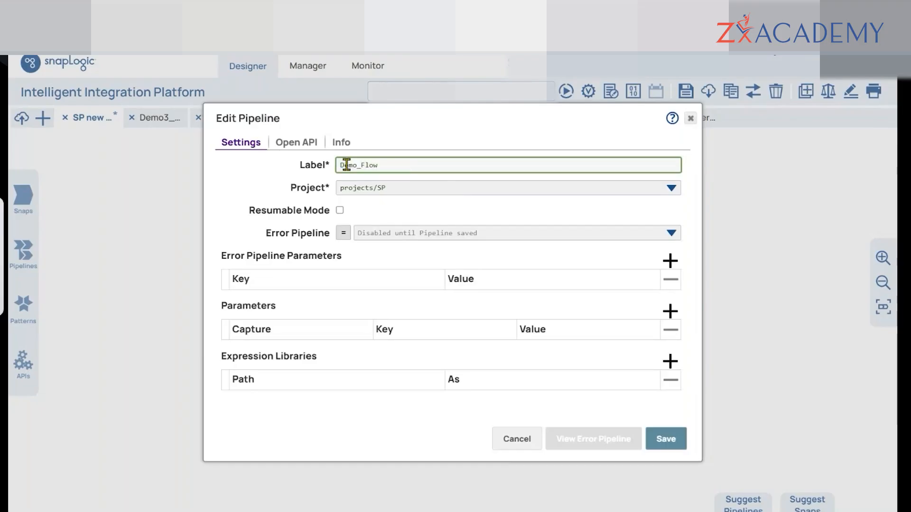
pyautogui.click(670, 188)
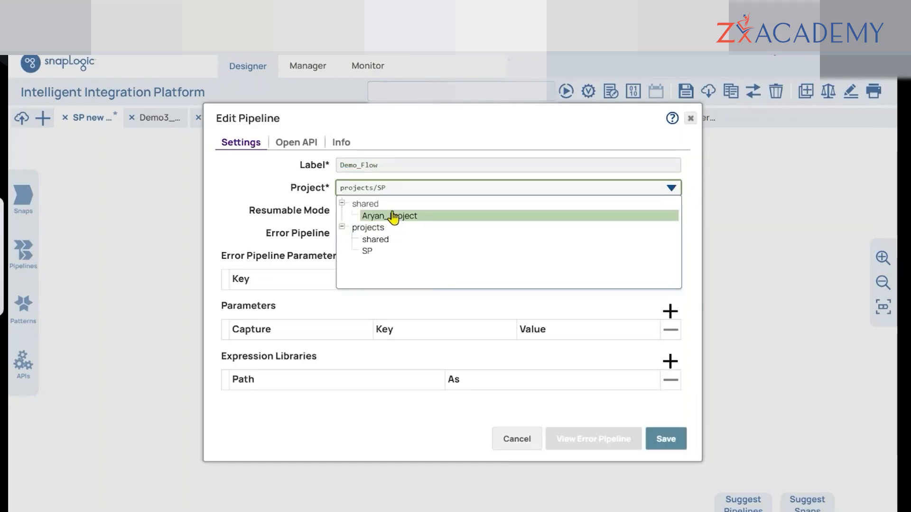
pyautogui.click(394, 205)
pyautogui.click(667, 437)
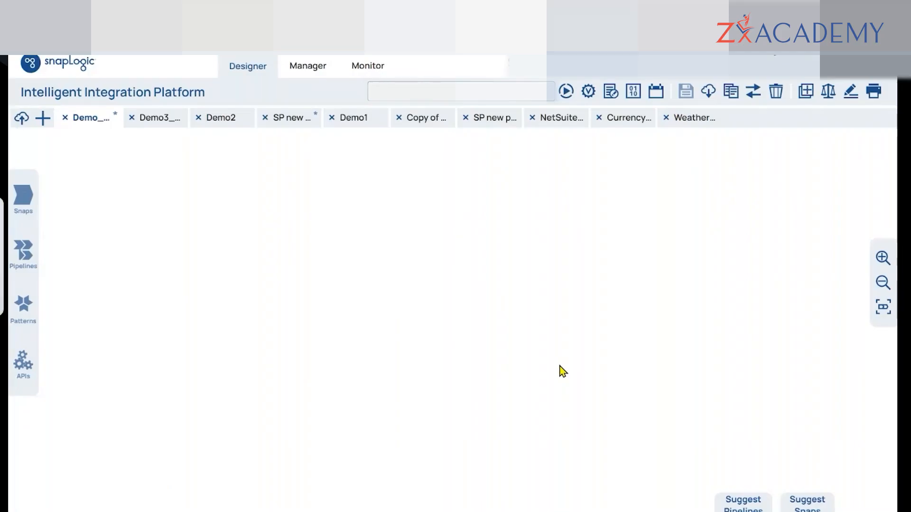
pyautogui.click(23, 197)
pyautogui.scroll(-7, 151, 270)
pyautogui.scroll(7, 150, 271)
pyautogui.click(278, 245)
pyautogui.click(16, 203)
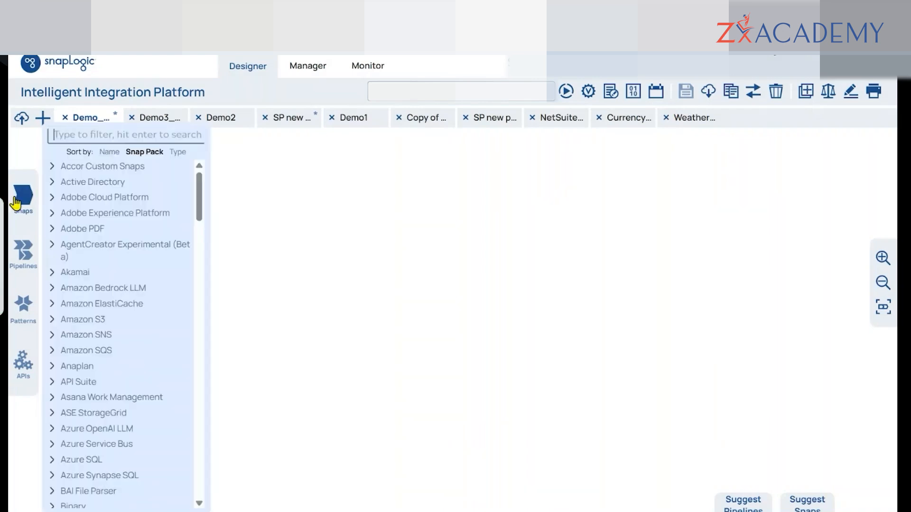
pyautogui.click(263, 213)
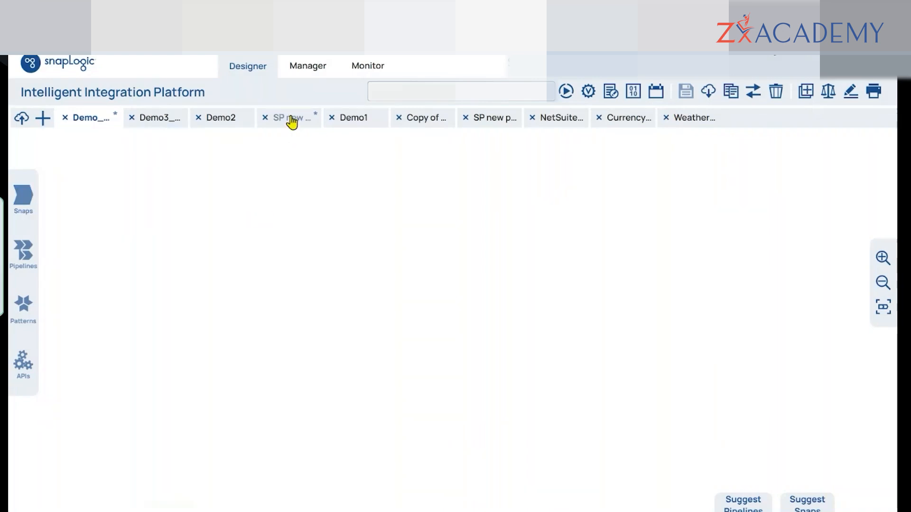
# Step: Find the Demo3 pipeline among the open ones and inspect the settings of the File Reader feeding PGP Encrypt
pyautogui.click(291, 118)
pyautogui.click(233, 121)
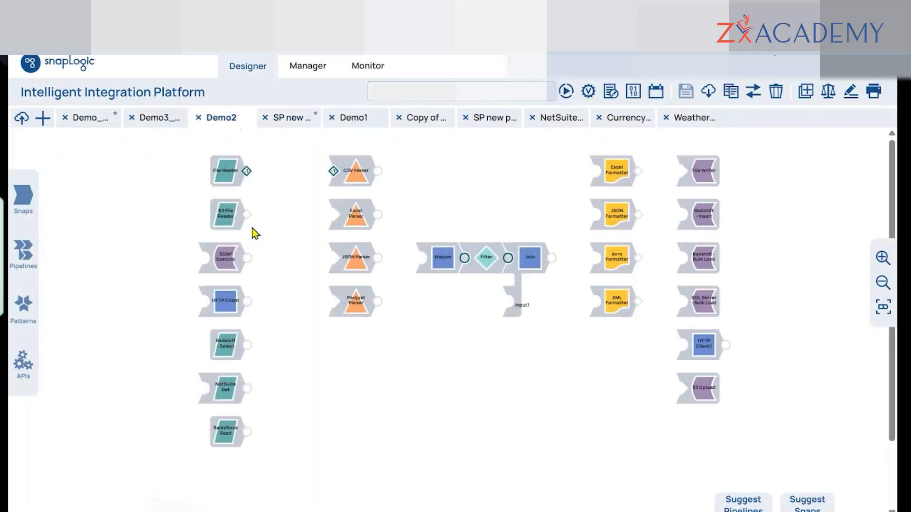
pyautogui.click(154, 117)
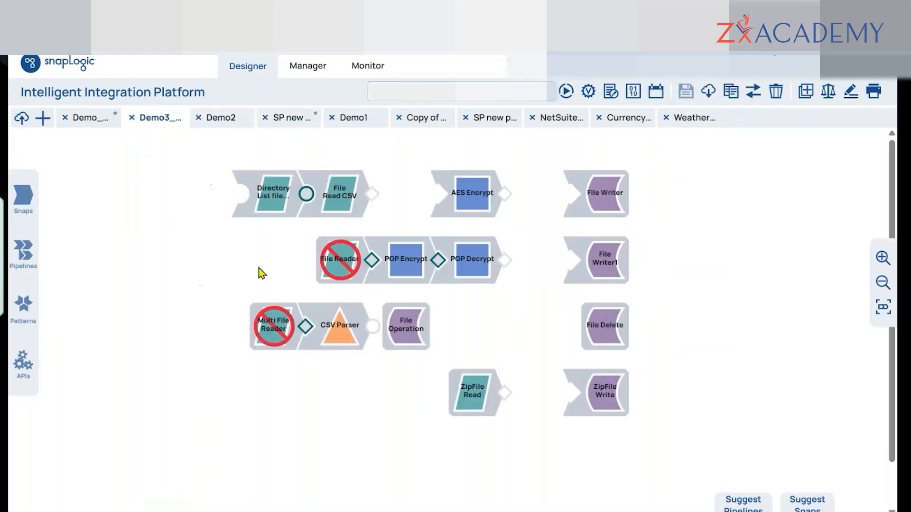
pyautogui.click(344, 263)
pyautogui.click(624, 147)
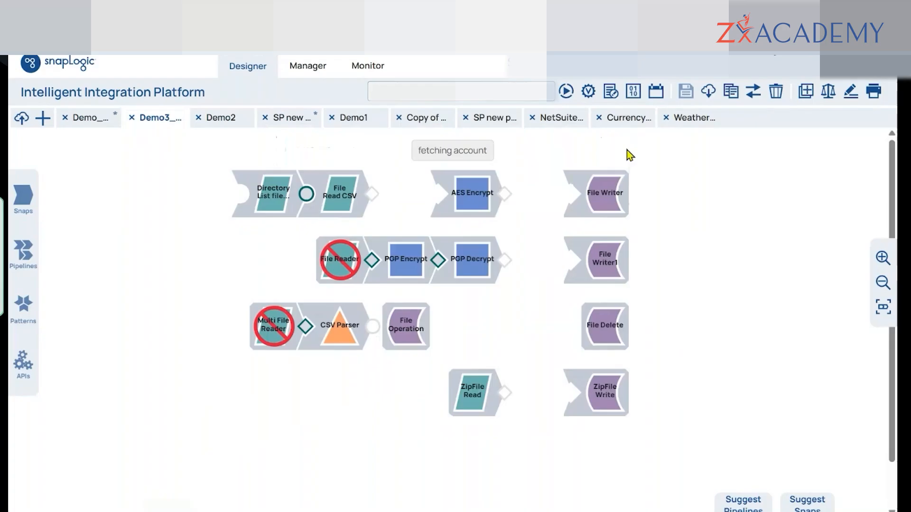
# Step: Copy the disabled File Reader feeding PGP Encrypt into the Demo_Flow pipeline and enable it there
pyautogui.rightClick(353, 267)
pyautogui.click(384, 319)
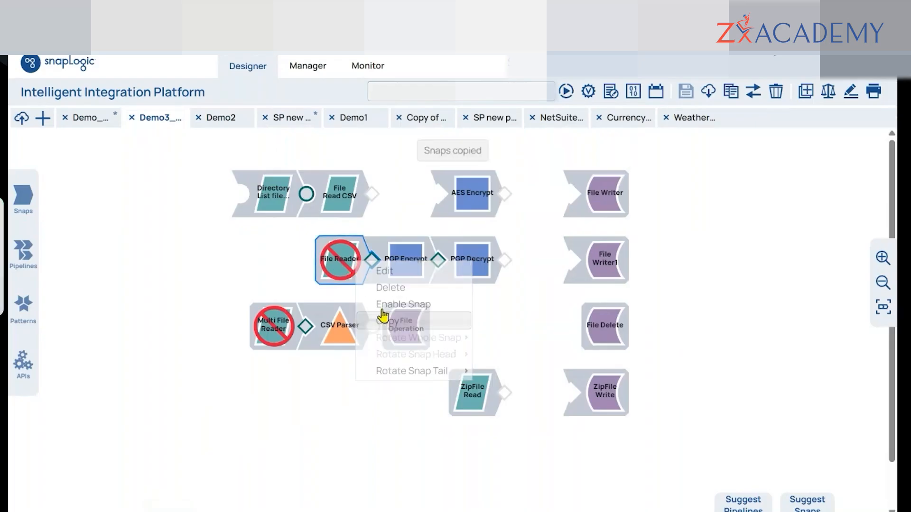
pyautogui.click(91, 118)
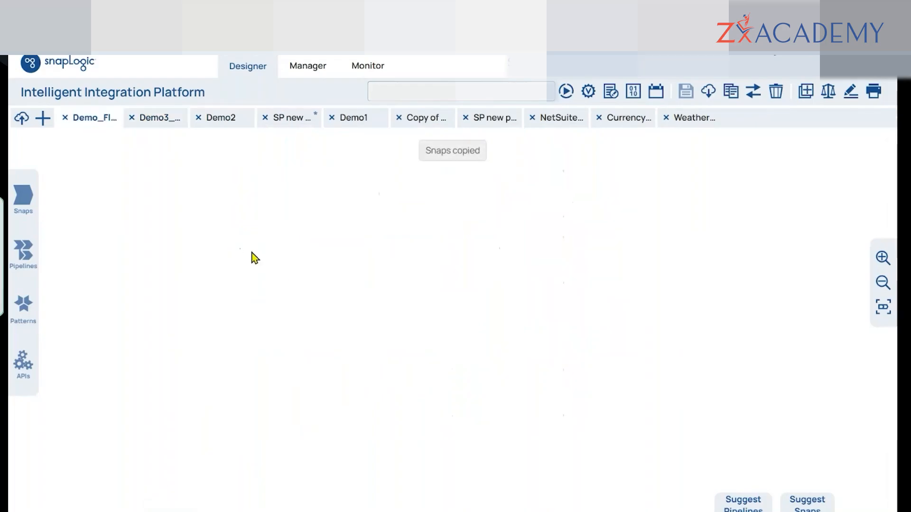
pyautogui.hotkey('ctrl', 'v')
pyautogui.rightClick(284, 236)
pyautogui.click(331, 278)
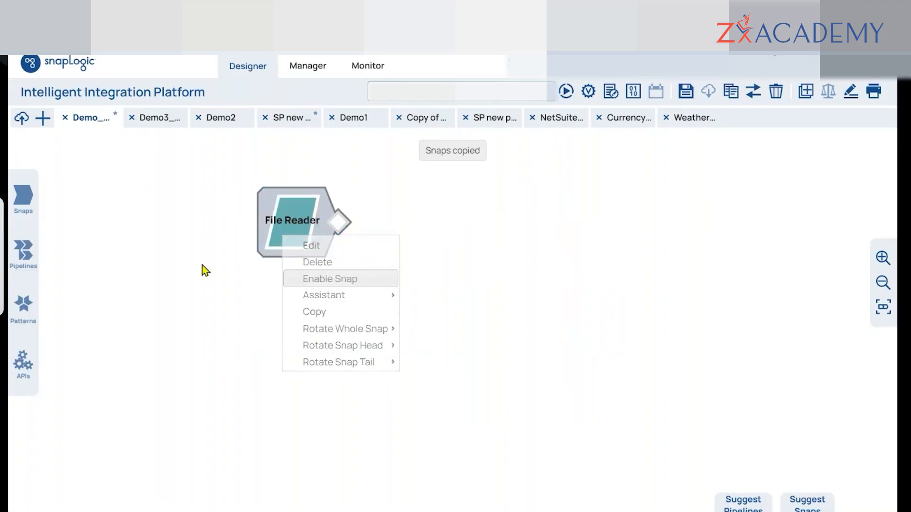
# Step: Add a Copy snap from the Flow snap pack beside the File Reader, leaving room for one snap between them
pyautogui.click(23, 200)
pyautogui.scroll(-8, 143, 304)
pyautogui.scroll(-10, 151, 299)
pyautogui.scroll(5, 153, 293)
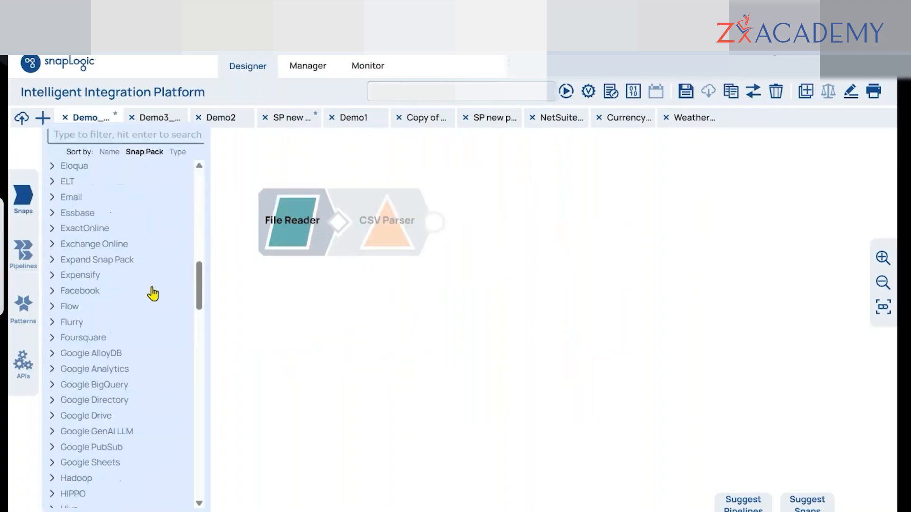
pyautogui.click(79, 319)
pyautogui.scroll(-3, 166, 270)
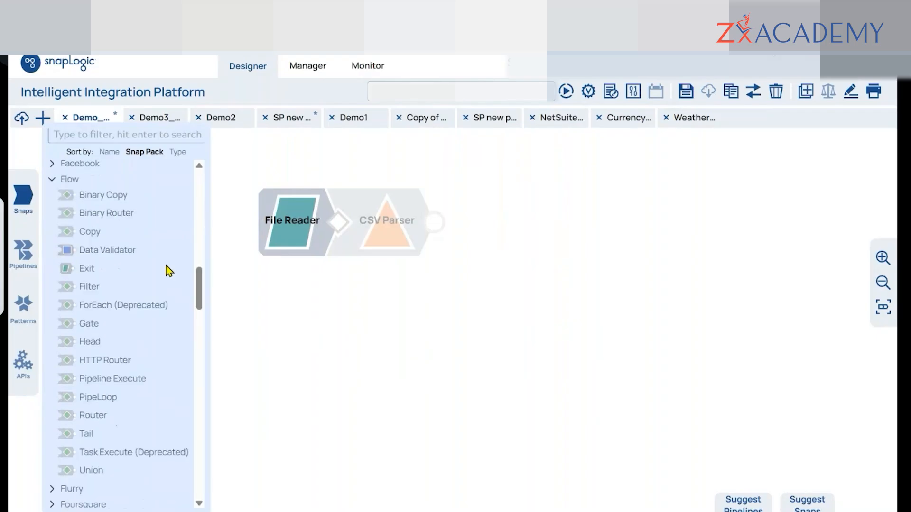
pyautogui.scroll(-2, 169, 271)
pyautogui.moveTo(202, 309); pyautogui.dragTo(202, 302)
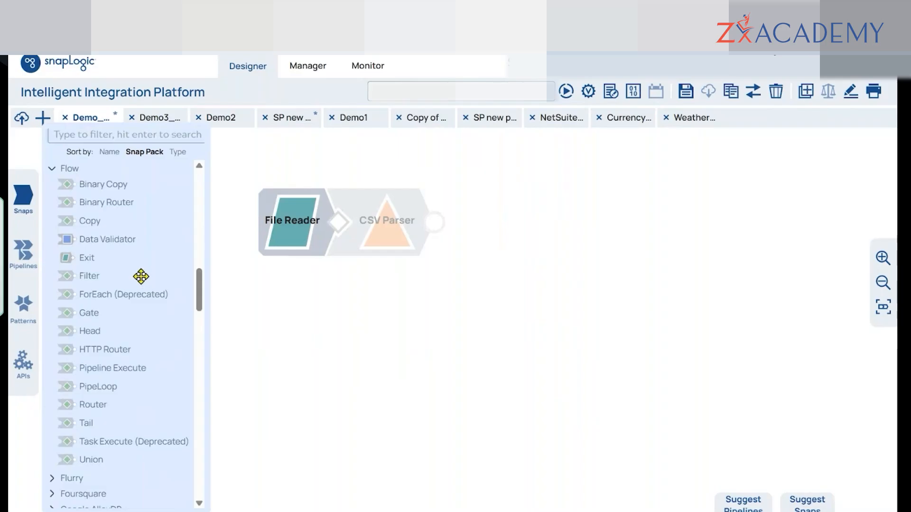
pyautogui.moveTo(67, 220); pyautogui.dragTo(488, 224)
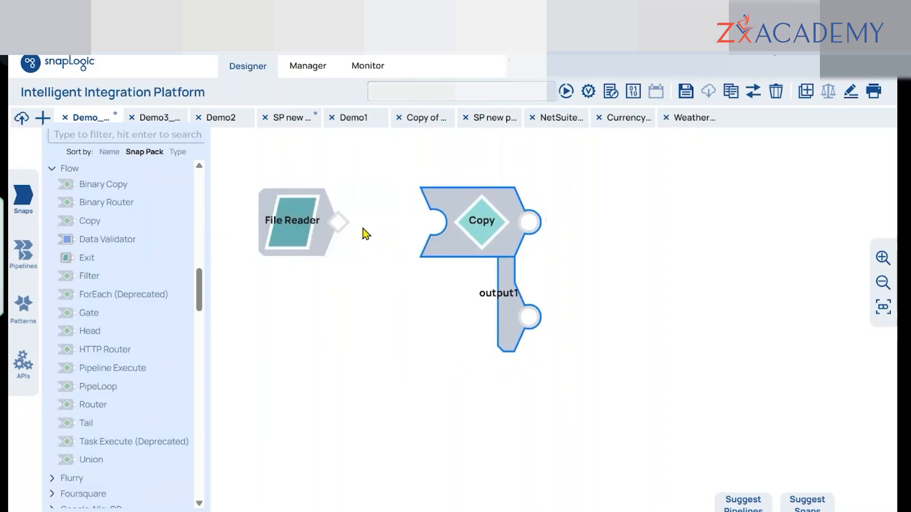
# Step: Connect the File Reader to the Copy snap through a CSV Parser and validate the pipeline
pyautogui.click(306, 228)
pyautogui.click(621, 146)
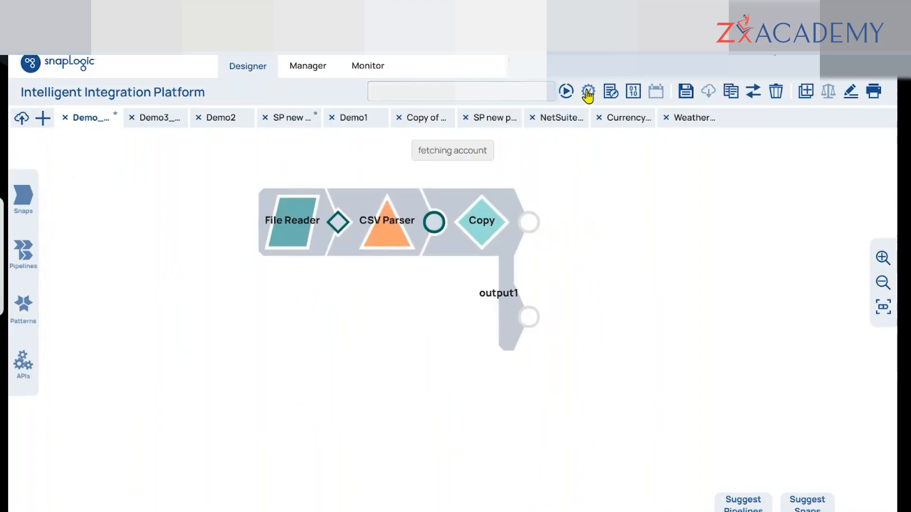
pyautogui.click(466, 215)
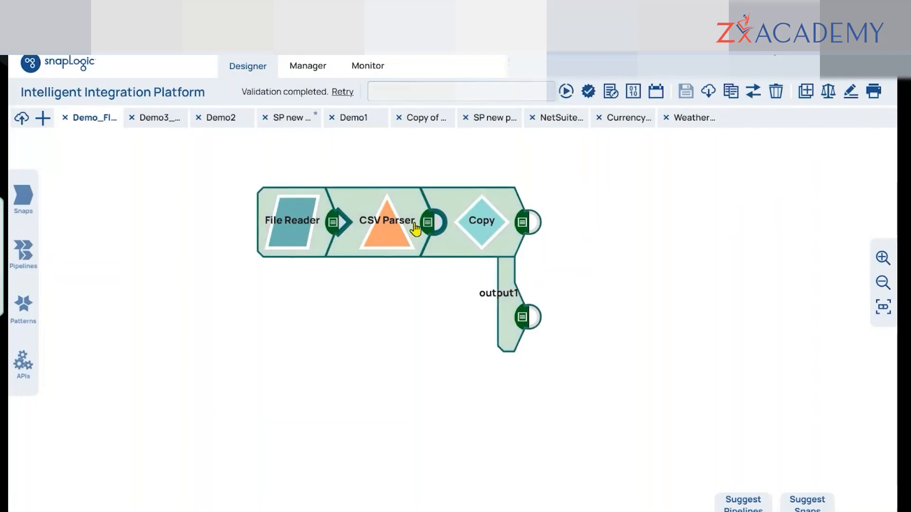
# Step: Check the Copy snap's output0 preview, and save the validation settings with a preview document count of 2
pyautogui.click(522, 223)
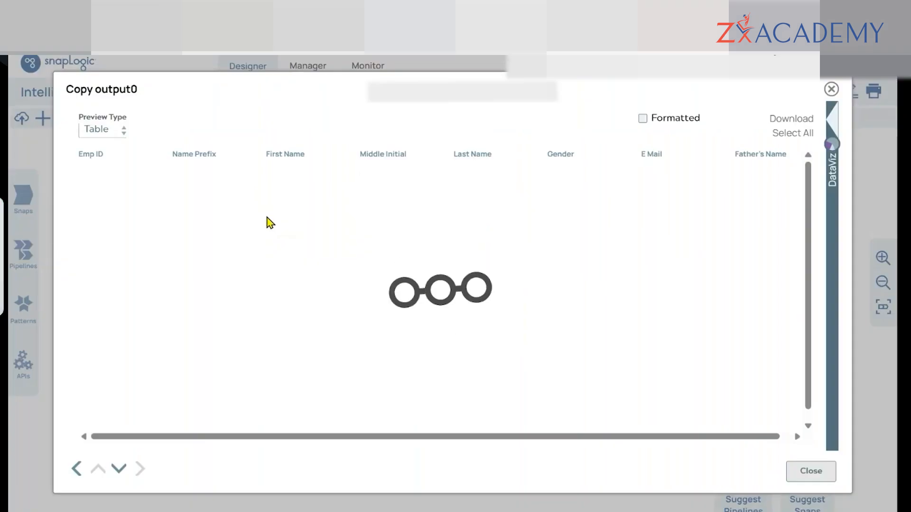
pyautogui.click(805, 474)
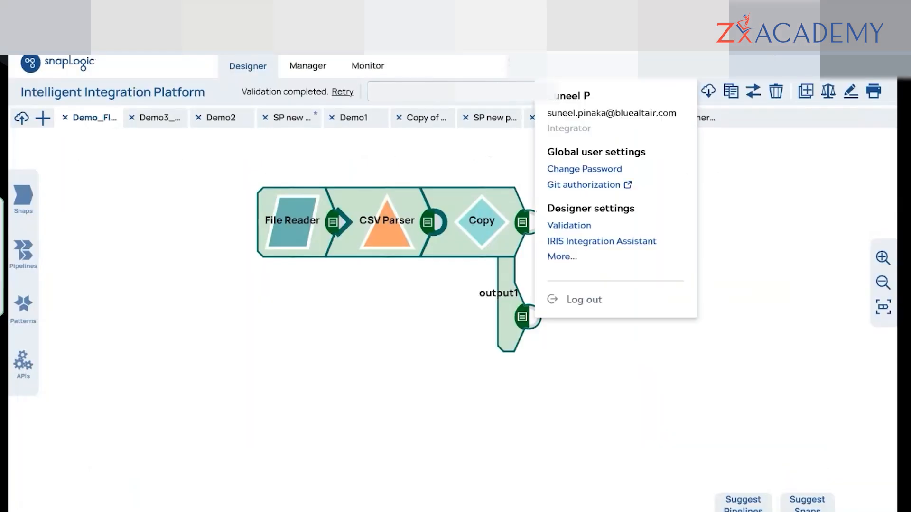
pyautogui.click(579, 227)
pyautogui.click(341, 253)
pyautogui.click(303, 284)
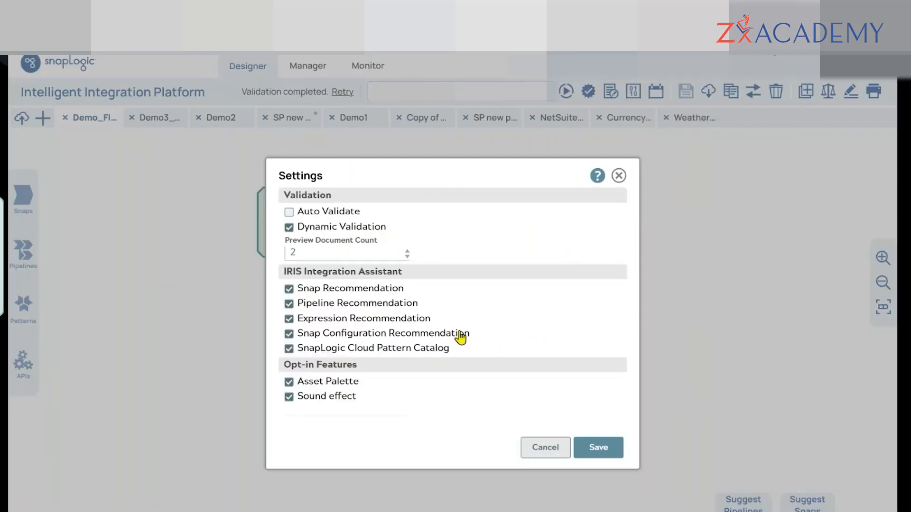
pyautogui.click(599, 448)
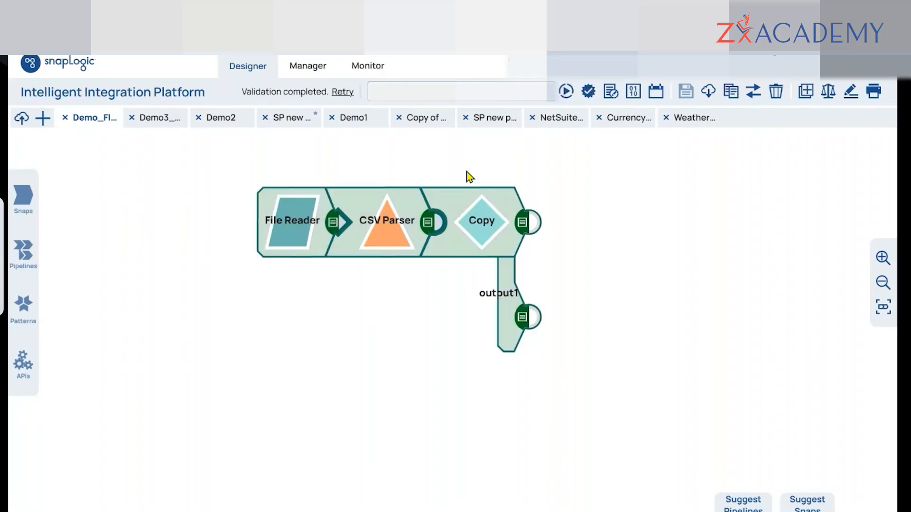
# Step: Preview the Copy snap's output0 and output1 data and compare the Emp ID values
pyautogui.click(522, 222)
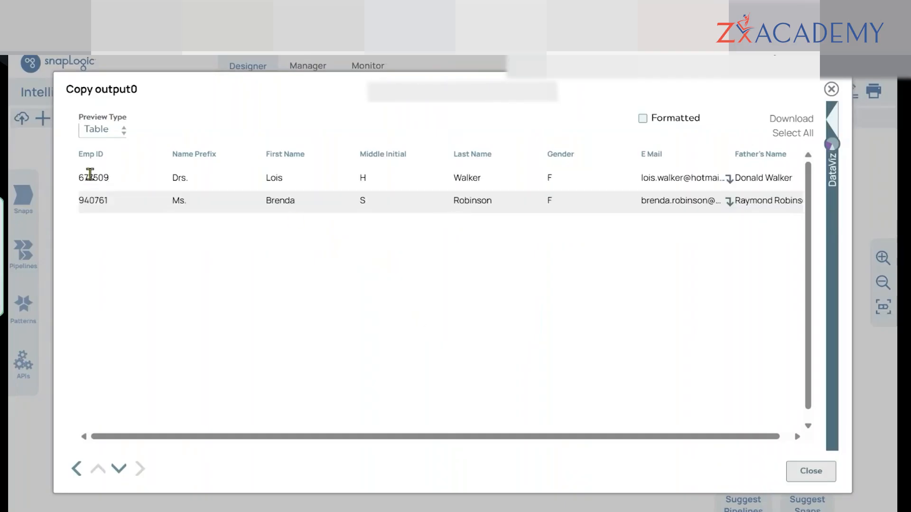
pyautogui.click(830, 90)
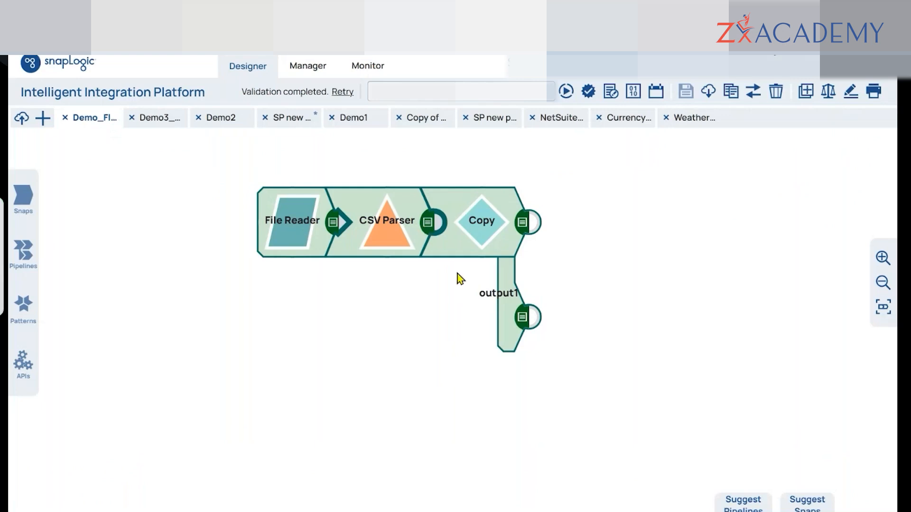
pyautogui.click(522, 317)
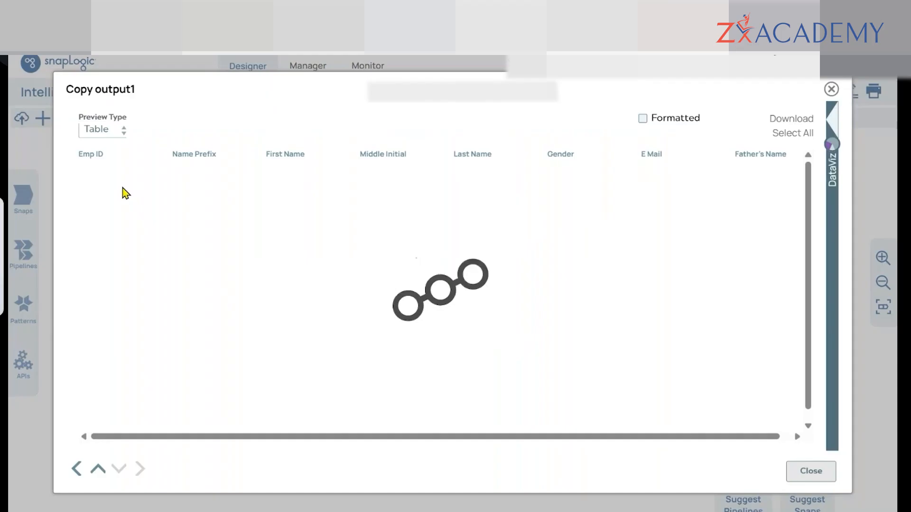
pyautogui.doubleClick(85, 178)
pyautogui.moveTo(90, 200); pyautogui.dragTo(119, 209)
pyautogui.click(607, 278)
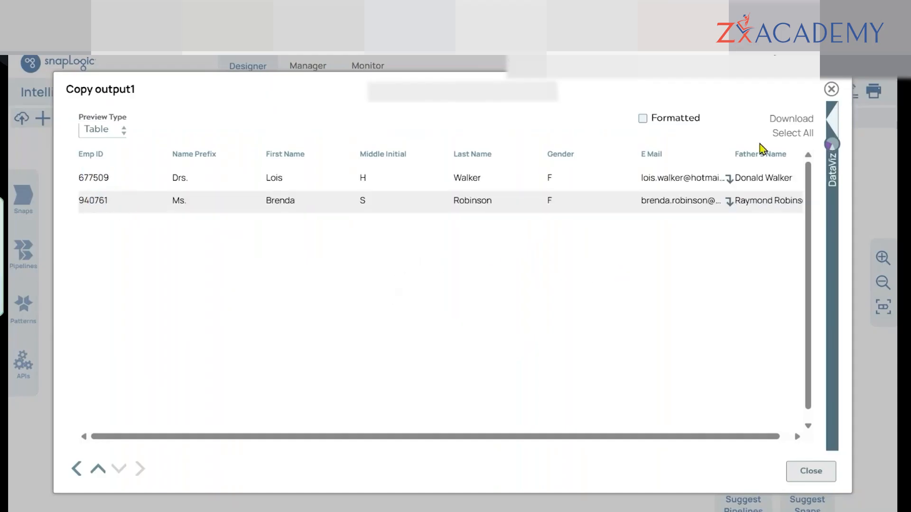
pyautogui.click(831, 91)
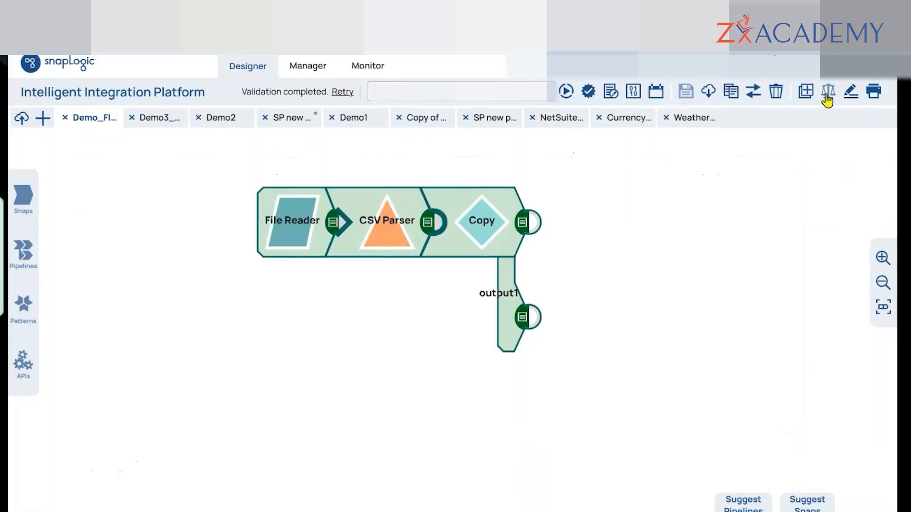
# Step: Add three more output views, output2, output3 and output4, to the Copy snap and save it
pyautogui.click(464, 228)
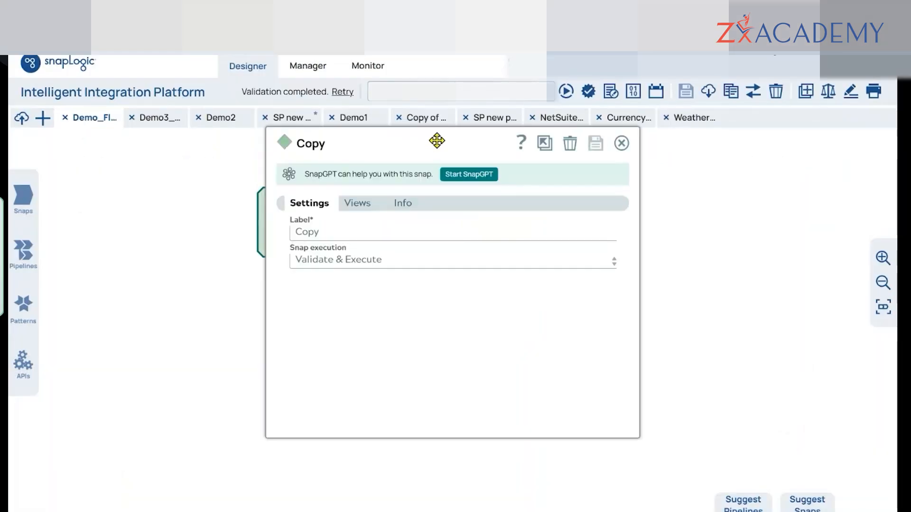
pyautogui.moveTo(604, 368); pyautogui.dragTo(714, 440)
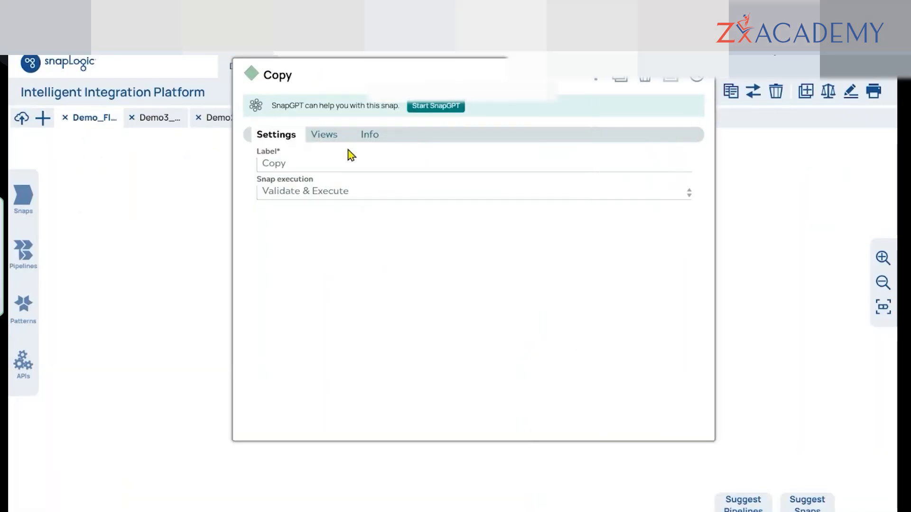
pyautogui.click(314, 141)
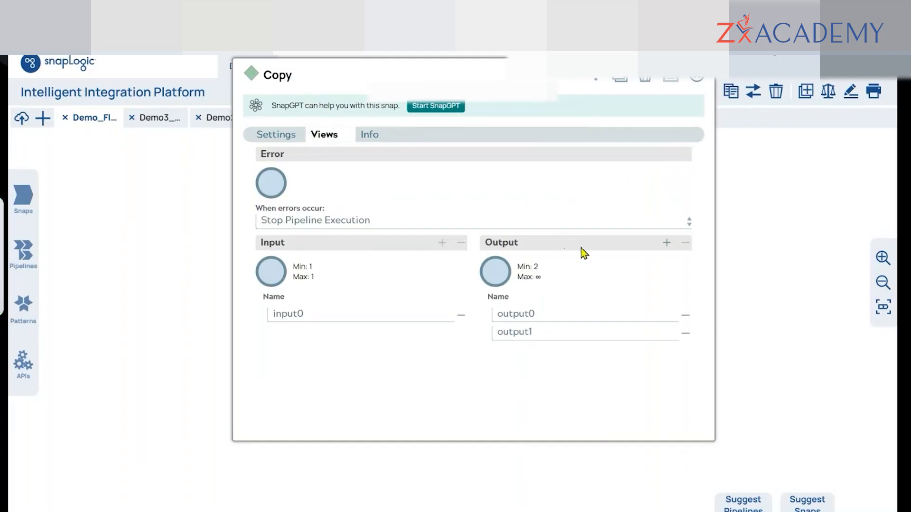
pyautogui.click(666, 243)
pyautogui.click(666, 243)
pyautogui.click(666, 243)
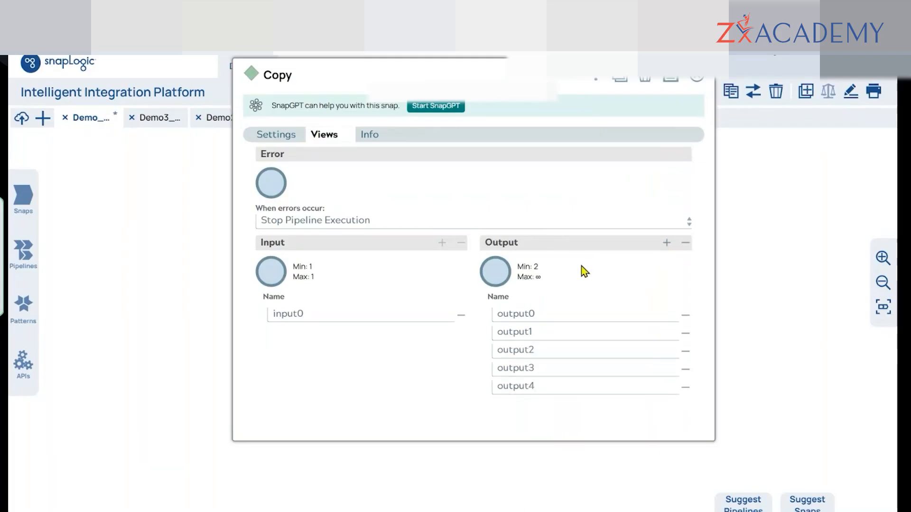
pyautogui.click(670, 79)
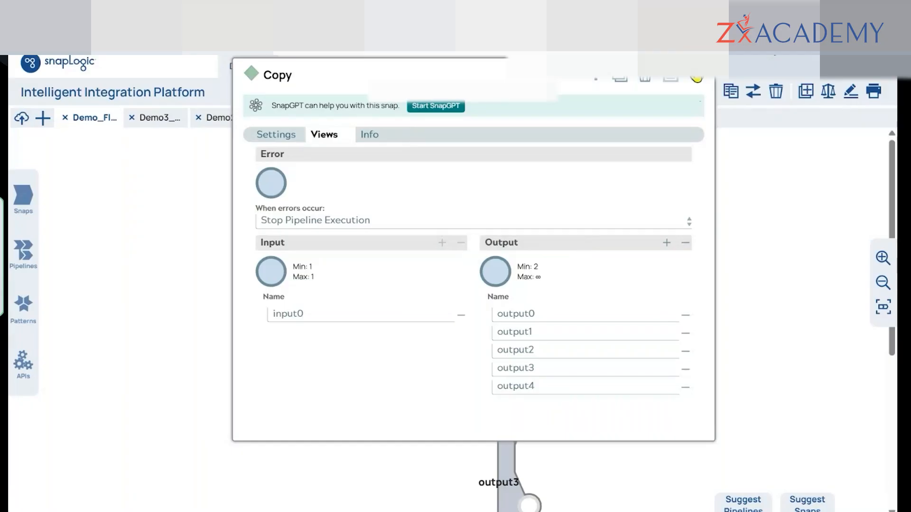
pyautogui.click(883, 308)
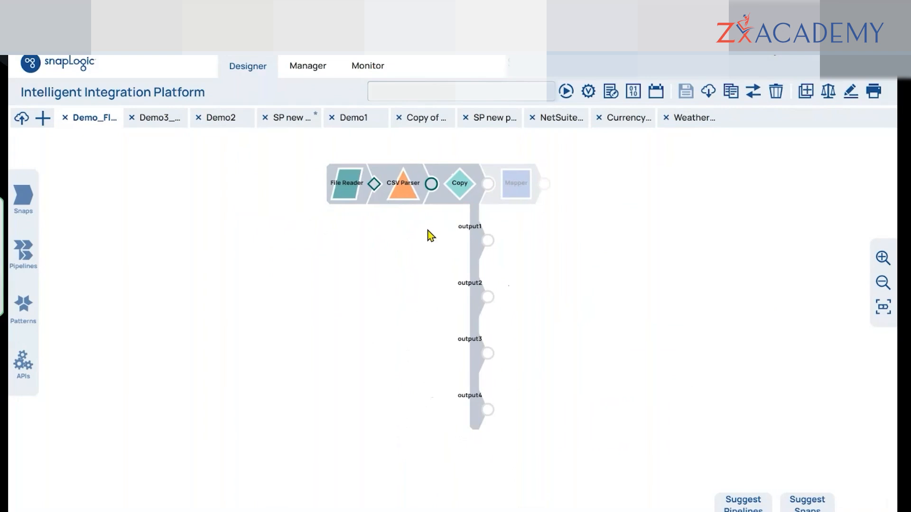
pyautogui.click(427, 186)
pyautogui.moveTo(403, 192); pyautogui.dragTo(346, 192)
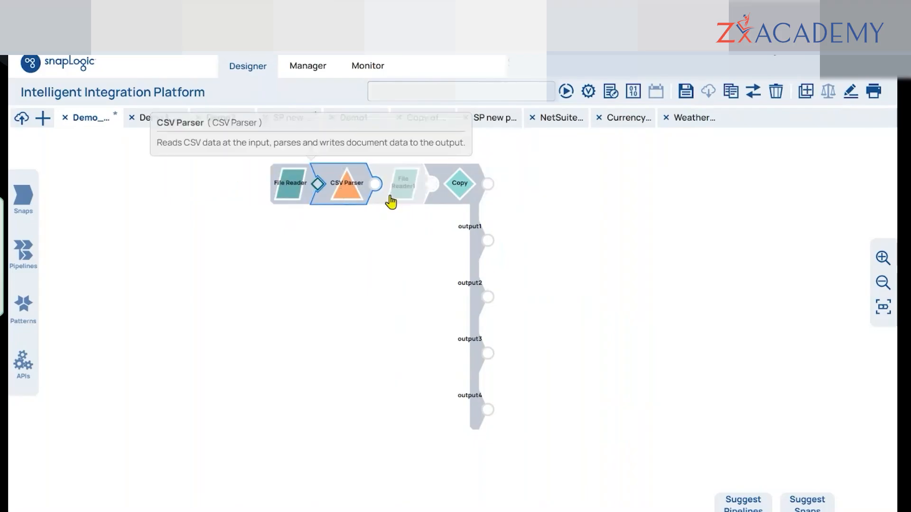
pyautogui.moveTo(341, 197); pyautogui.dragTo(399, 195)
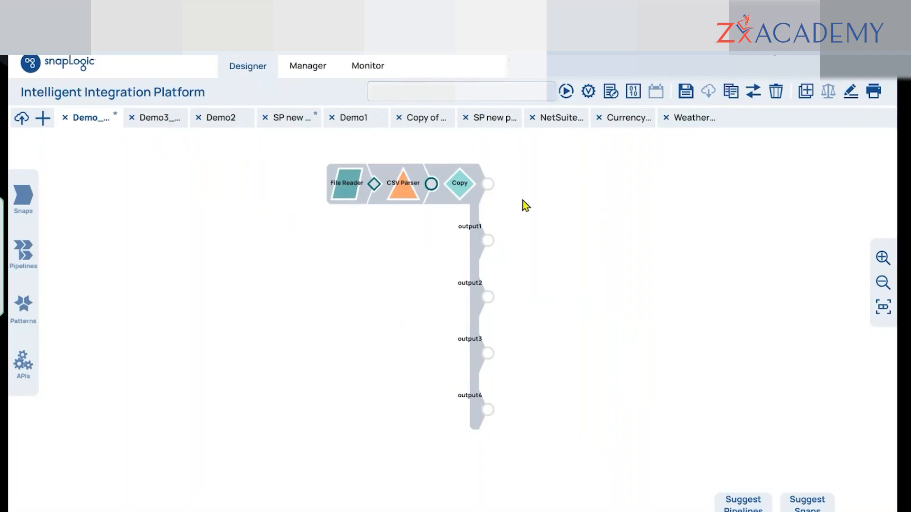
# Step: Validate the pipeline and preview the Copy snap's output4 data
pyautogui.click(588, 91)
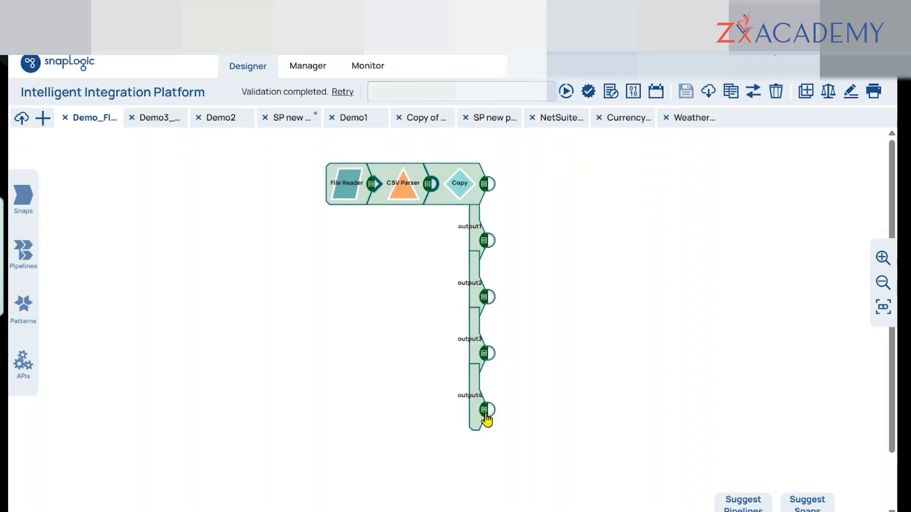
pyautogui.click(484, 410)
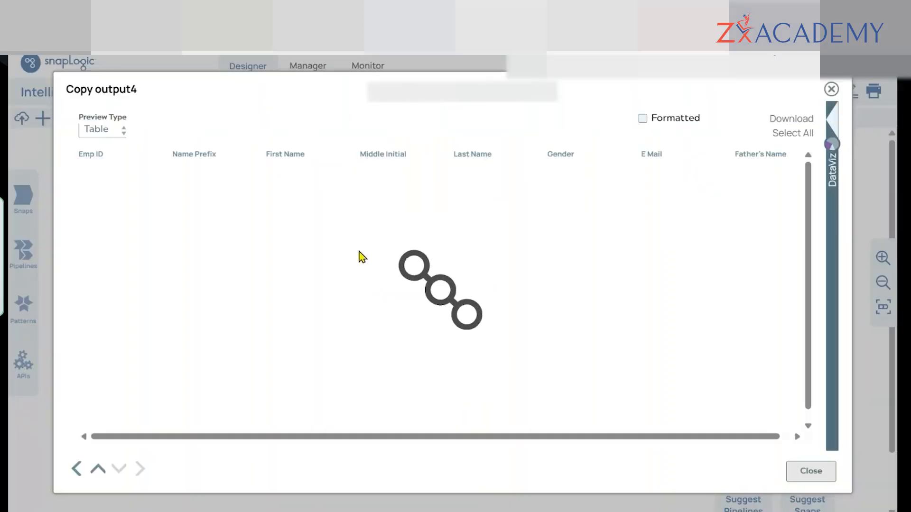
pyautogui.click(657, 209)
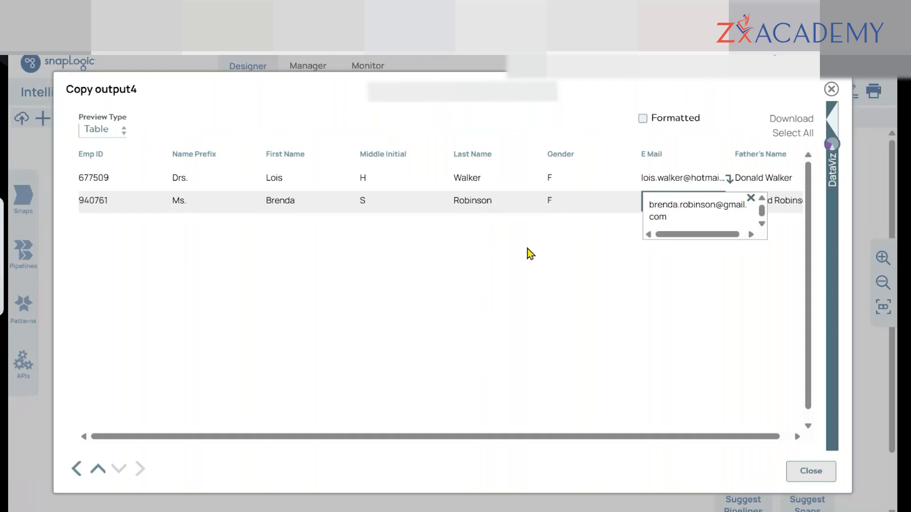
pyautogui.click(832, 90)
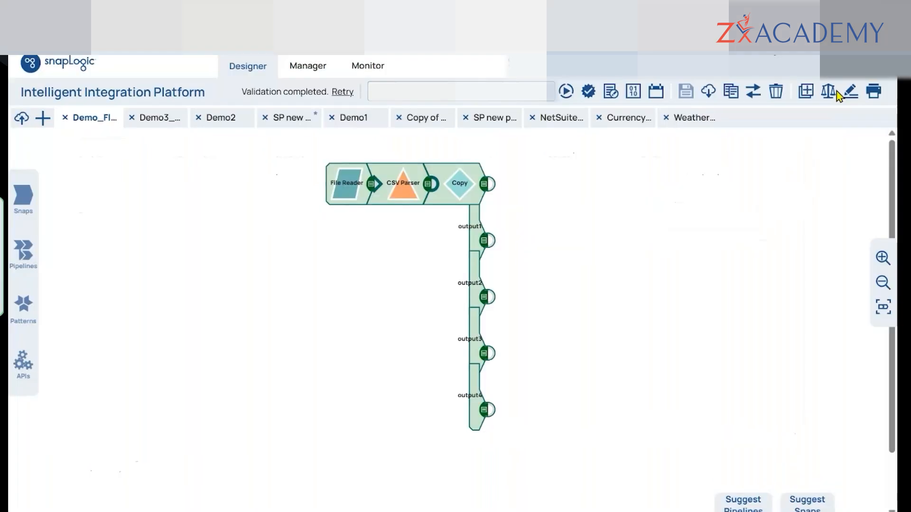
# Step: Add Filter, Router and Union snaps to the canvas, and place the Union snap beside the Copy snap's outputs
pyautogui.click(23, 199)
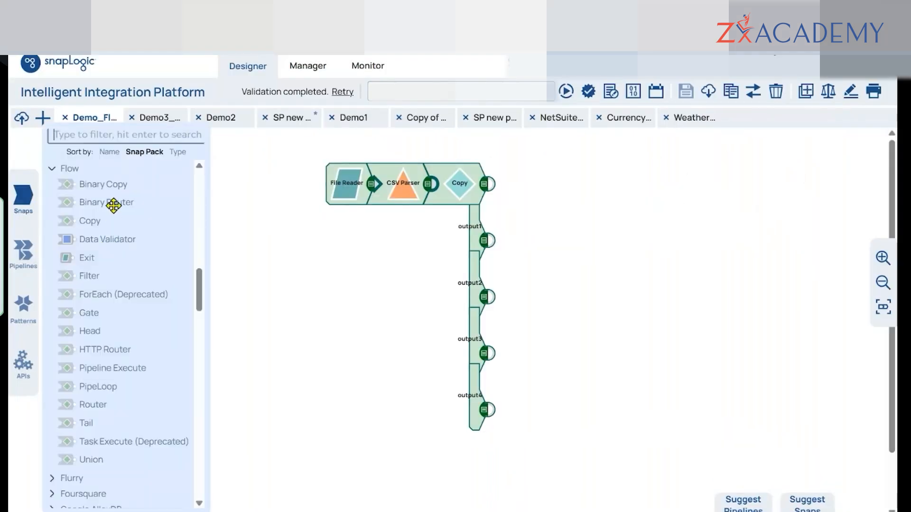
pyautogui.moveTo(90, 277); pyautogui.dragTo(638, 221)
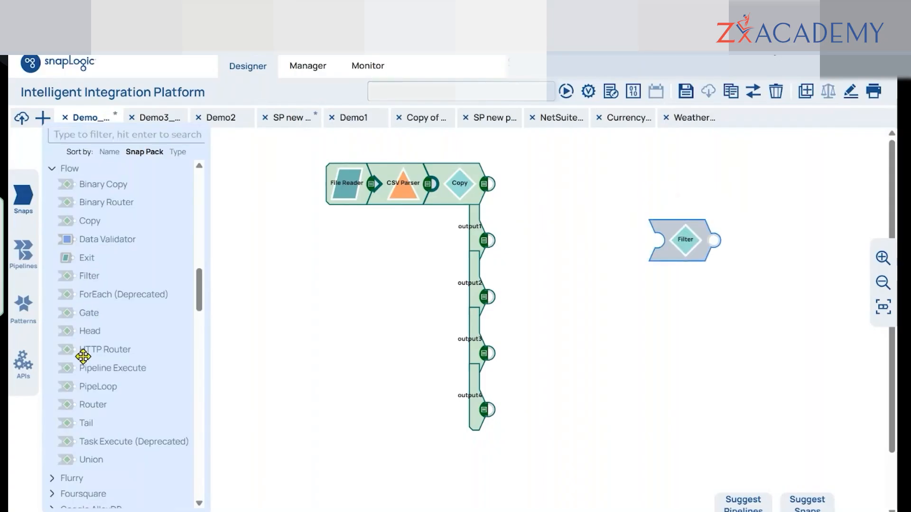
pyautogui.moveTo(93, 404); pyautogui.dragTo(572, 239)
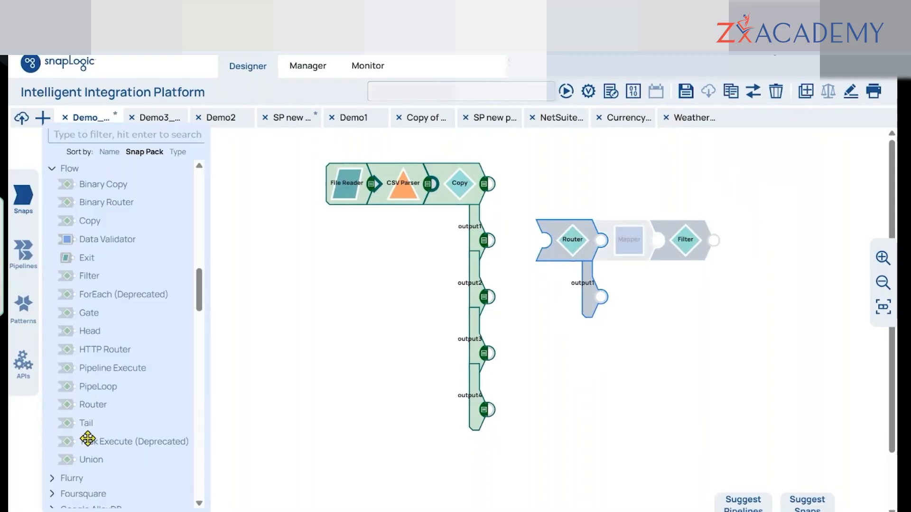
pyautogui.moveTo(142, 459); pyautogui.dragTo(629, 352)
pyautogui.moveTo(469, 188); pyautogui.dragTo(356, 186)
pyautogui.moveTo(626, 352); pyautogui.dragTo(475, 200)
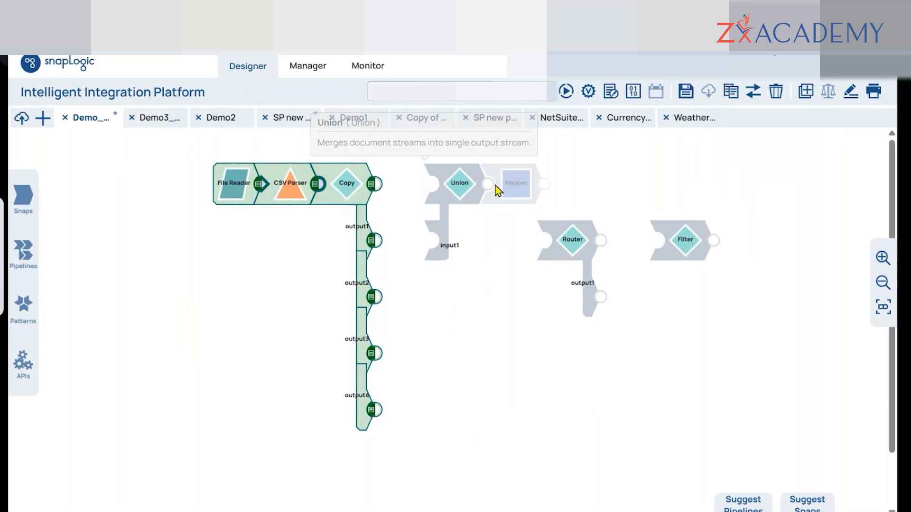
# Step: Add three more input views, input2, input3 and input4, to the Union snap and save it
pyautogui.click(463, 201)
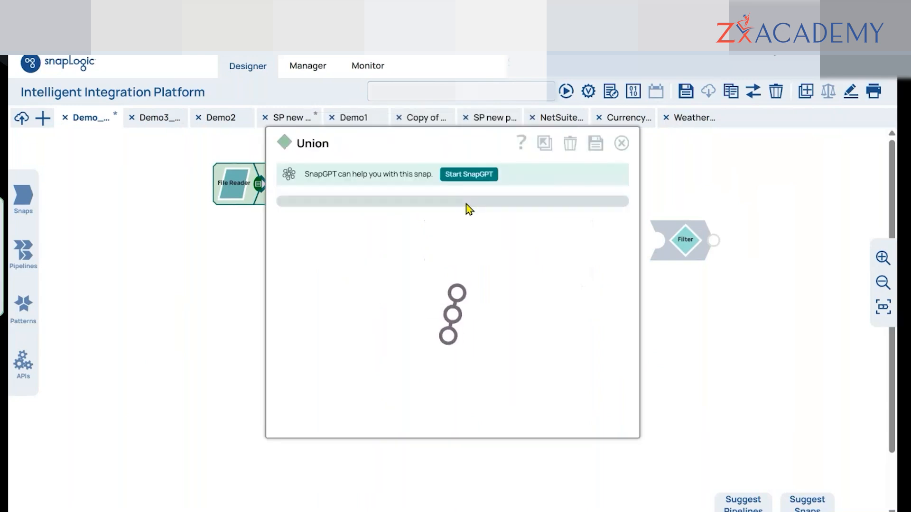
pyautogui.click(361, 204)
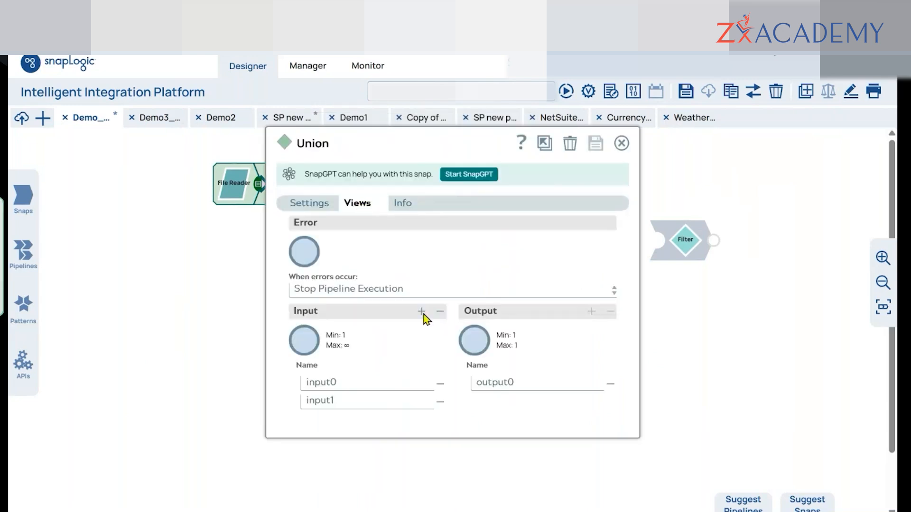
pyautogui.click(421, 317)
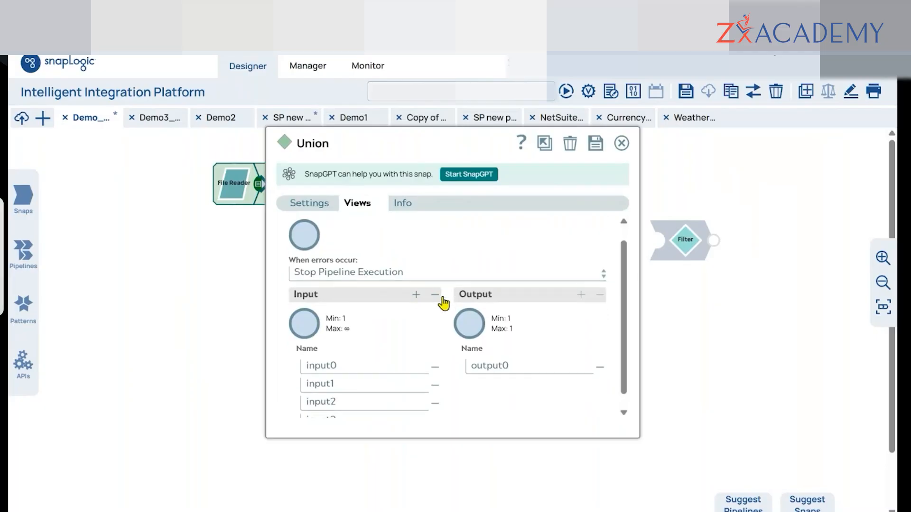
pyautogui.click(418, 287)
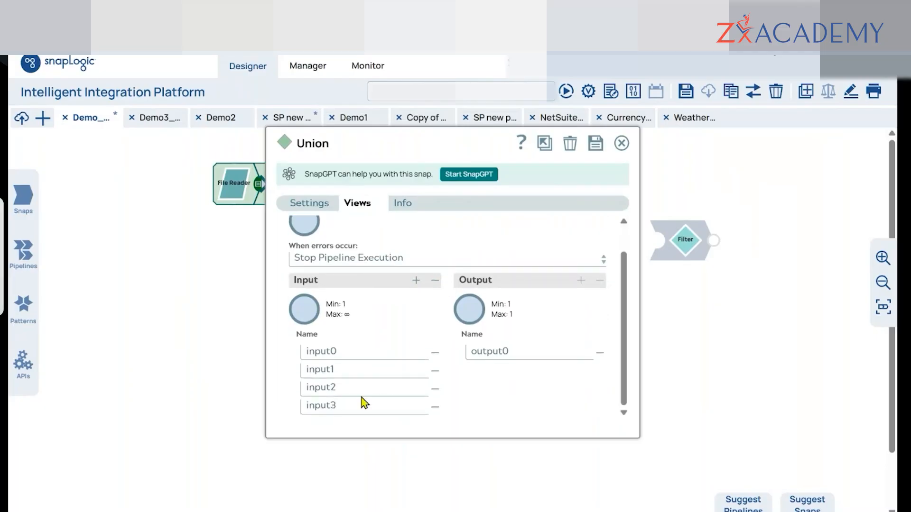
pyautogui.click(594, 146)
pyautogui.click(621, 143)
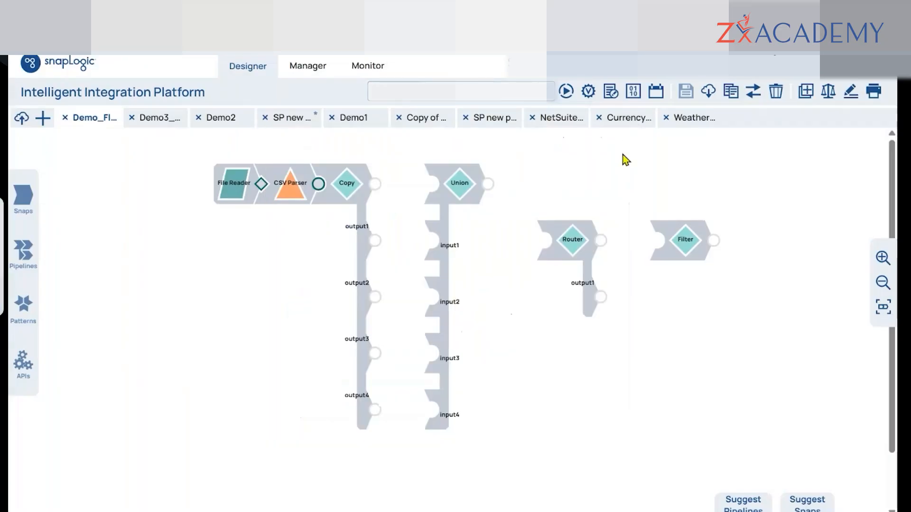
# Step: Connect the Union snap's five inputs to the Copy snap's outputs and validate the pipeline
pyautogui.moveTo(463, 192); pyautogui.dragTo(418, 189)
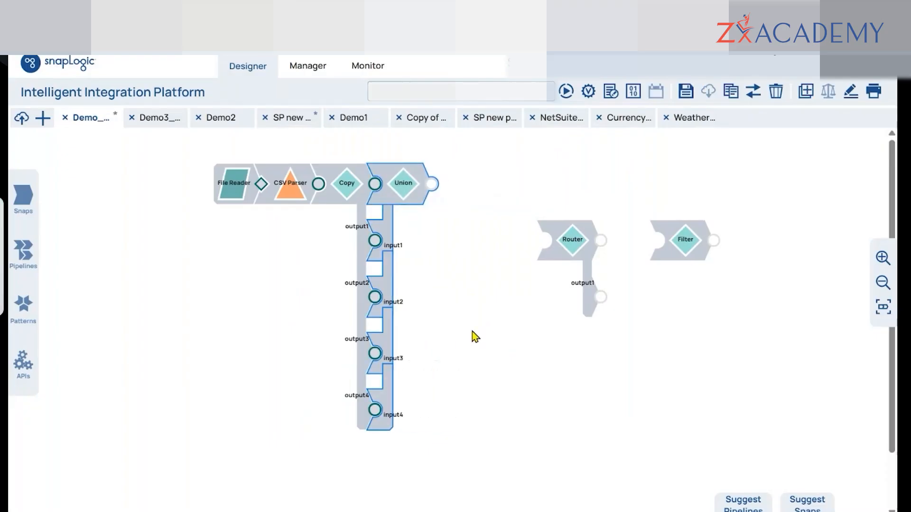
pyautogui.click(474, 336)
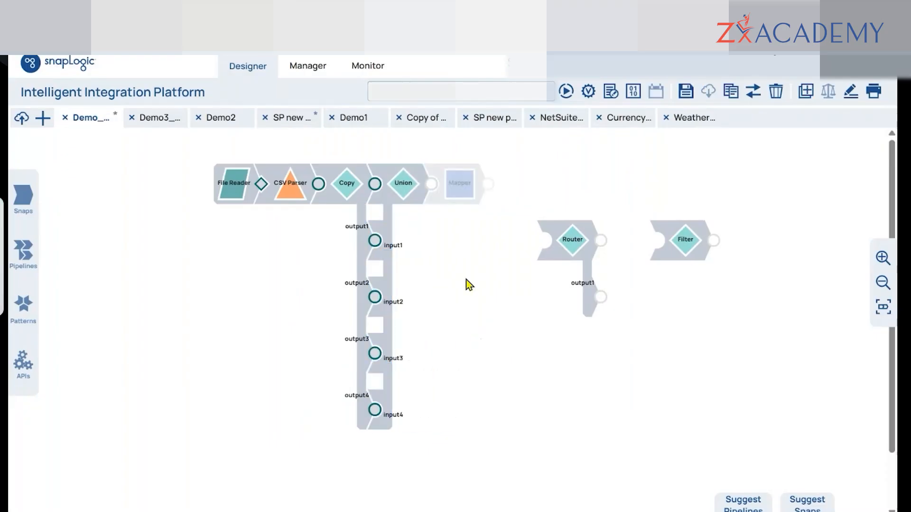
pyautogui.click(587, 91)
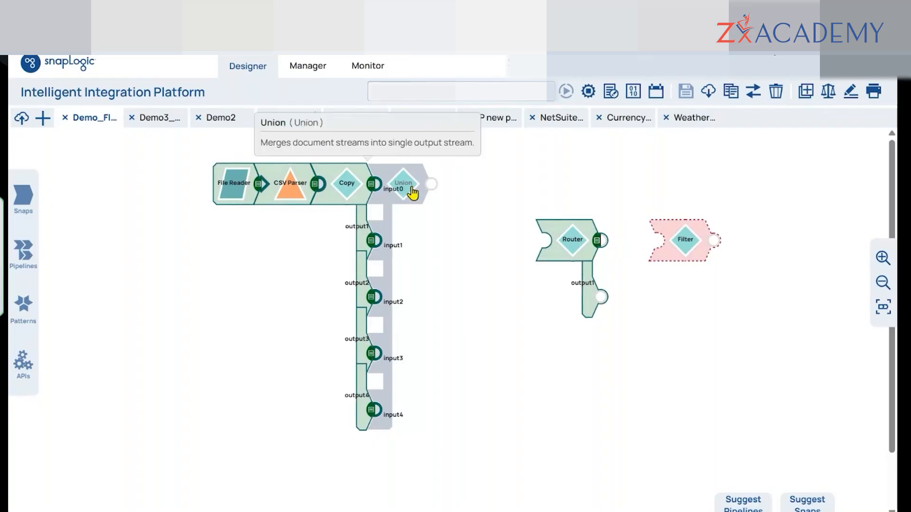
# Step: Preview the Union snap's output0 data and compare the Emp ID values of the merged records
pyautogui.click(428, 184)
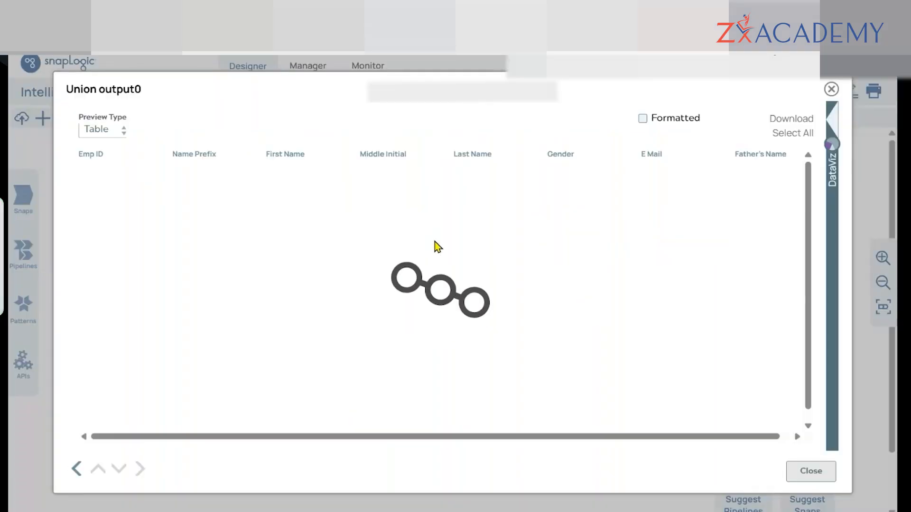
pyautogui.moveTo(88, 179); pyautogui.dragTo(162, 218)
pyautogui.click(578, 293)
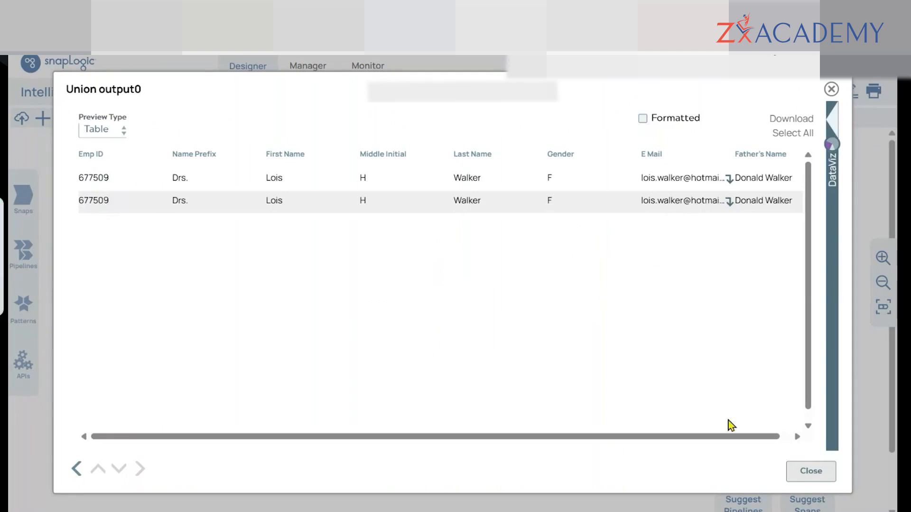
pyautogui.click(797, 481)
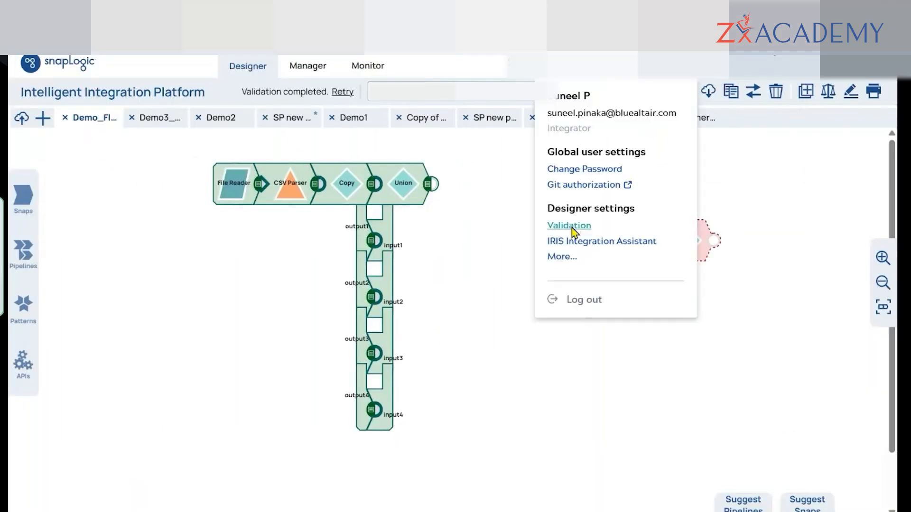
# Step: Set the preview document count to 20 in the validation settings and save
pyautogui.click(571, 226)
pyautogui.click(308, 259)
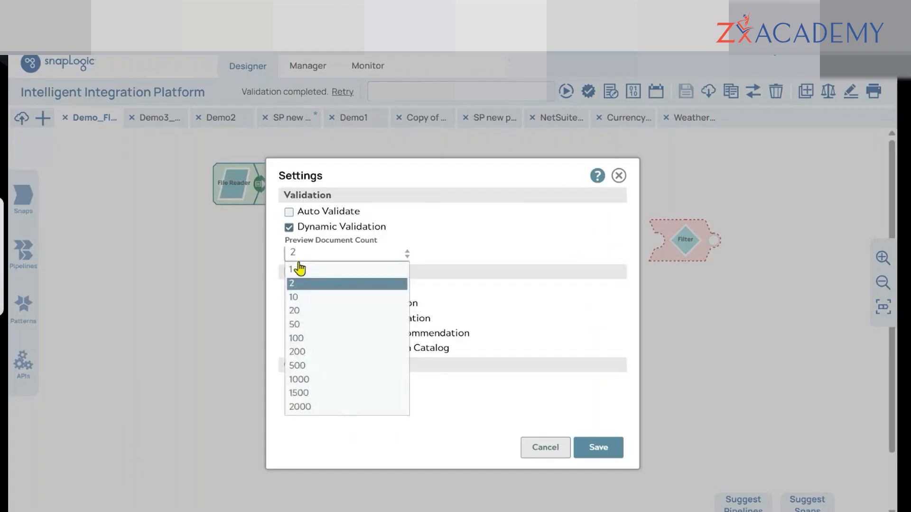
pyautogui.click(318, 312)
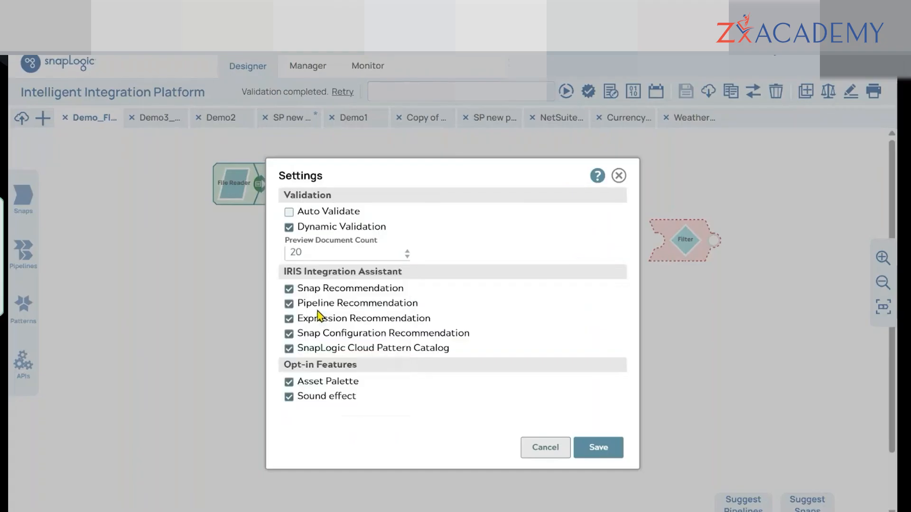
pyautogui.click(595, 453)
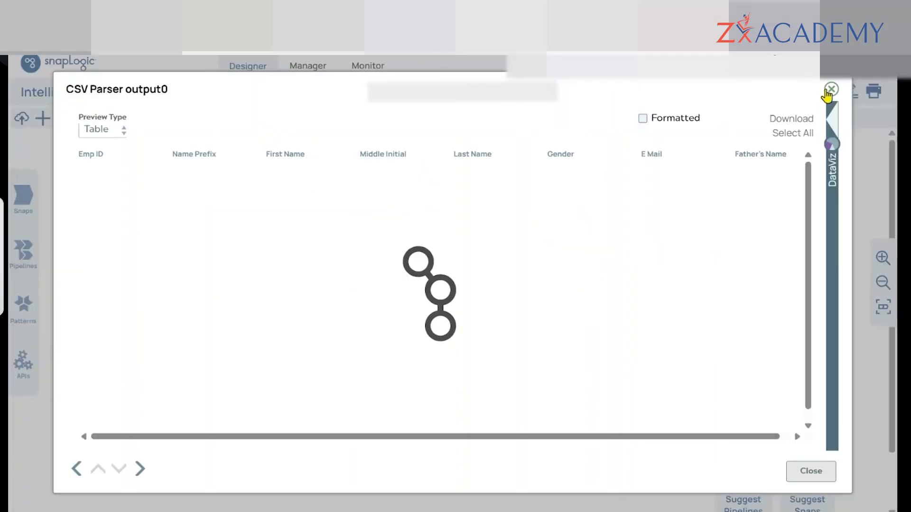
# Step: Check the CSV Parser's output0 preview data
pyautogui.click(829, 91)
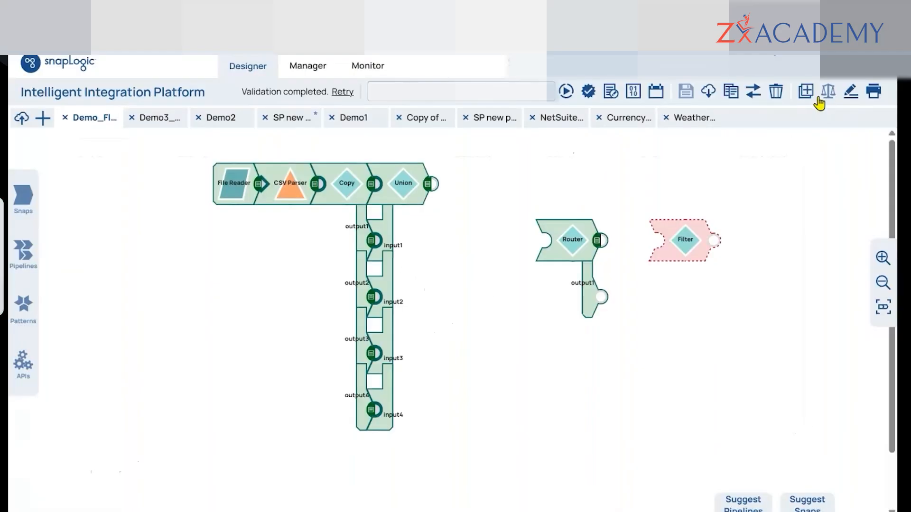
pyautogui.click(314, 185)
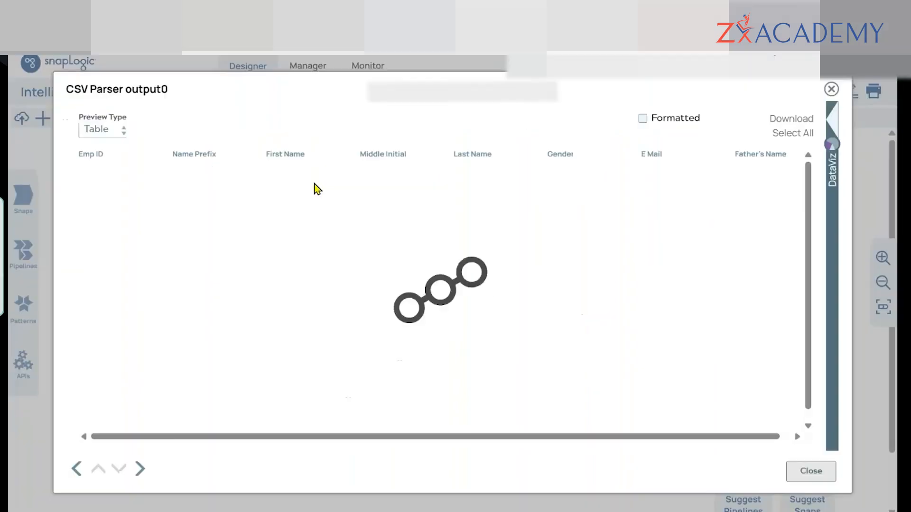
pyautogui.click(830, 91)
# Step: Insert a Head snap between the CSV Parser and the Copy snap, and add a Tail snap to the canvas
pyautogui.moveTo(292, 192); pyautogui.dragTo(258, 235)
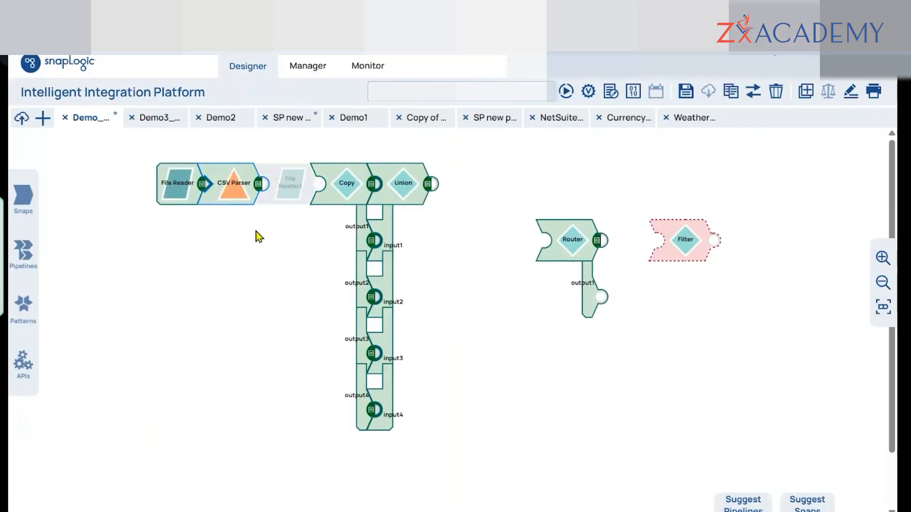
pyautogui.click(23, 199)
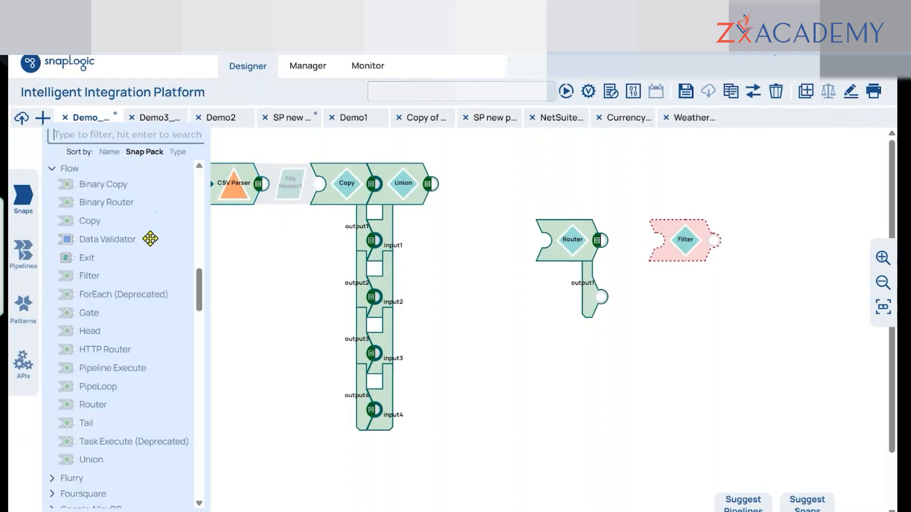
pyautogui.moveTo(90, 331); pyautogui.dragTo(287, 308)
pyautogui.moveTo(434, 316); pyautogui.dragTo(459, 352)
pyautogui.moveTo(92, 422); pyautogui.dragTo(459, 411)
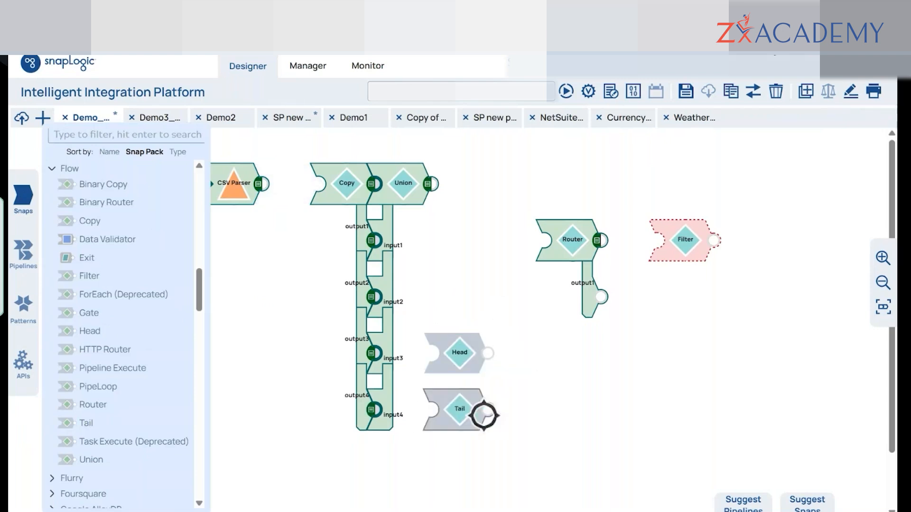
pyautogui.moveTo(459, 368); pyautogui.dragTo(289, 198)
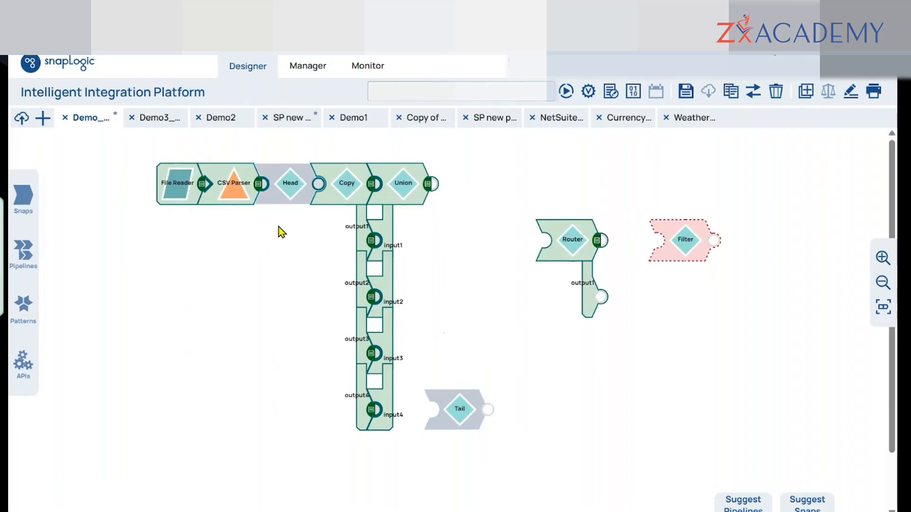
# Step: Check the Head snap's number of documents setting and validate the pipeline
pyautogui.click(290, 189)
pyautogui.doubleClick(326, 261)
pyautogui.click(335, 261)
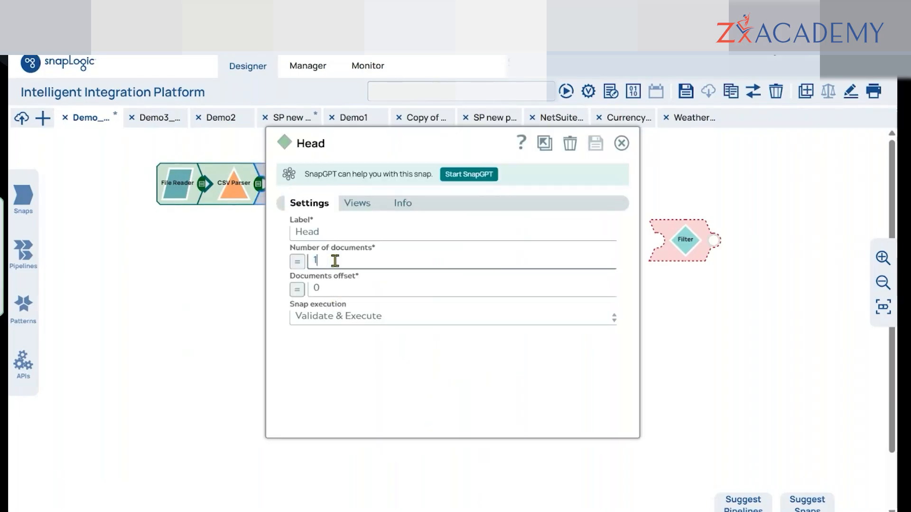
pyautogui.click(621, 143)
pyautogui.click(587, 91)
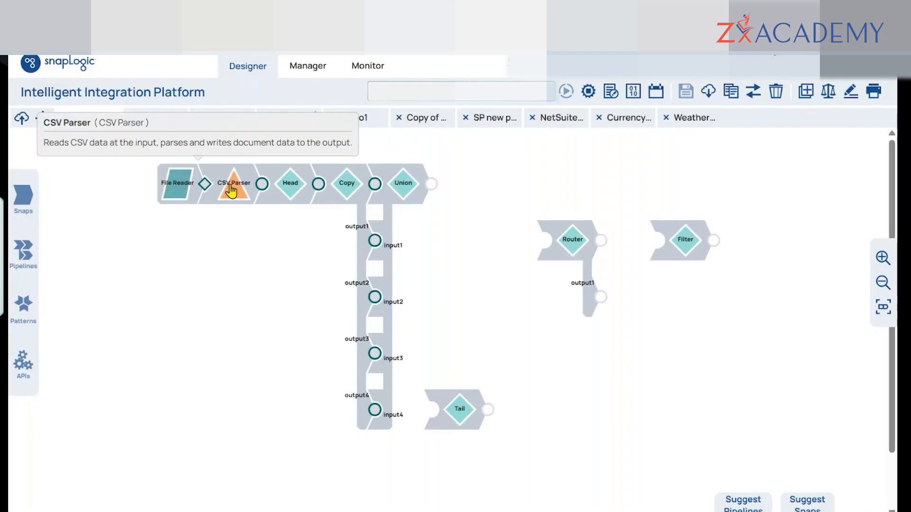
# Step: Review the Head snap's number of documents and offset settings, and preview the CSV Parser's output0 data
pyautogui.click(291, 190)
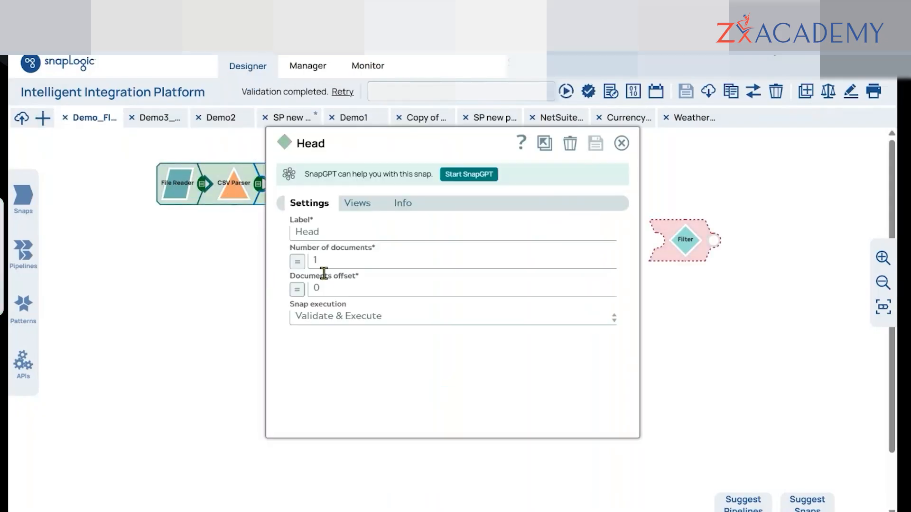
pyautogui.click(321, 260)
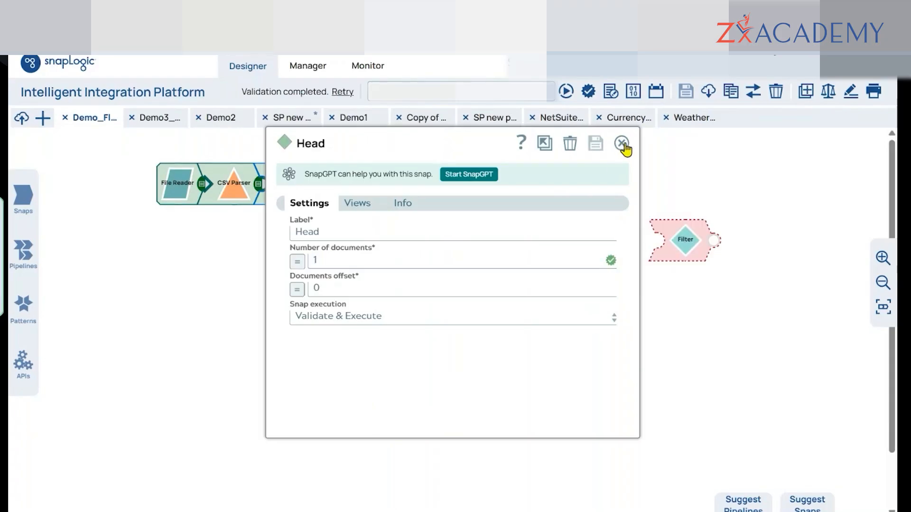
pyautogui.click(622, 143)
pyautogui.click(256, 184)
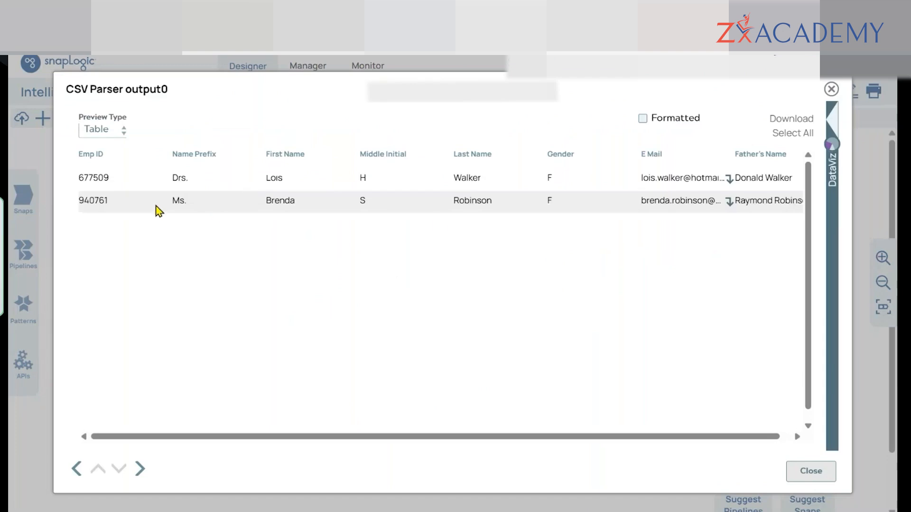
# Step: Check the preview document count in the Designer validation settings and rerun the pipeline validation
pyautogui.click(806, 469)
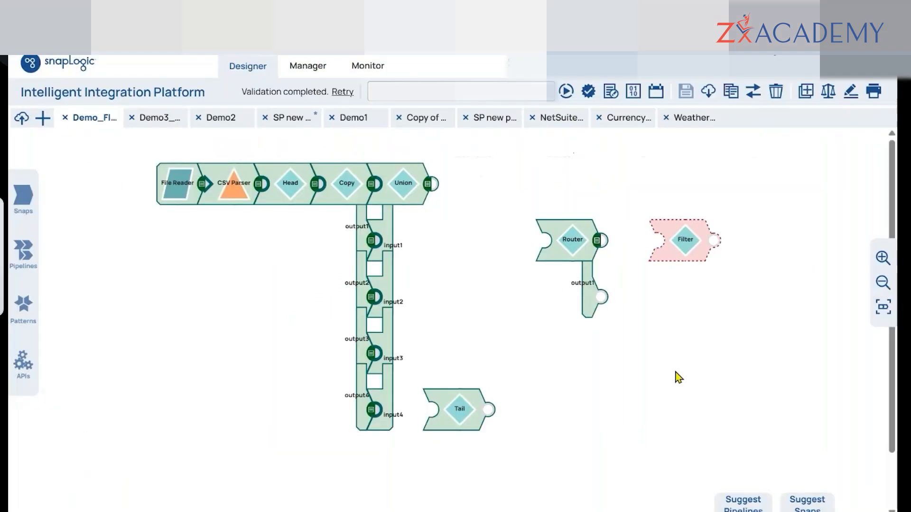
pyautogui.click(773, 53)
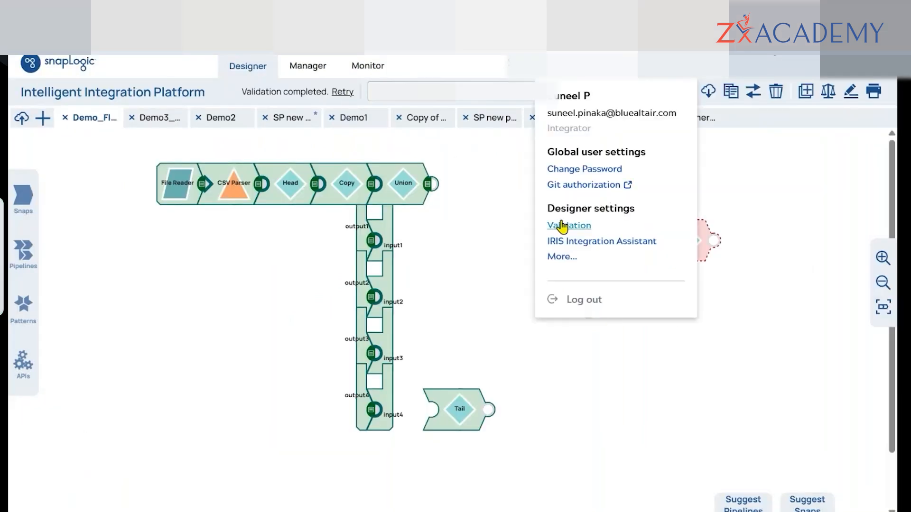
pyautogui.click(561, 221)
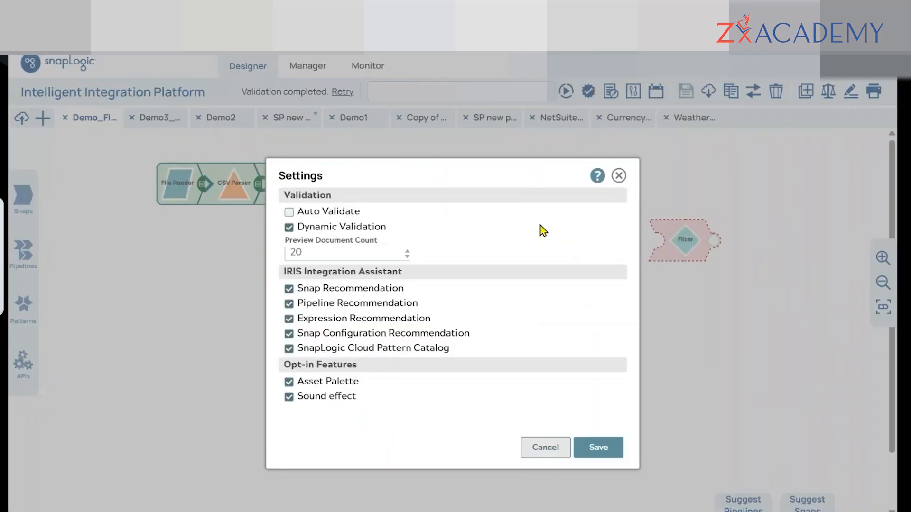
pyautogui.click(618, 176)
pyautogui.click(348, 93)
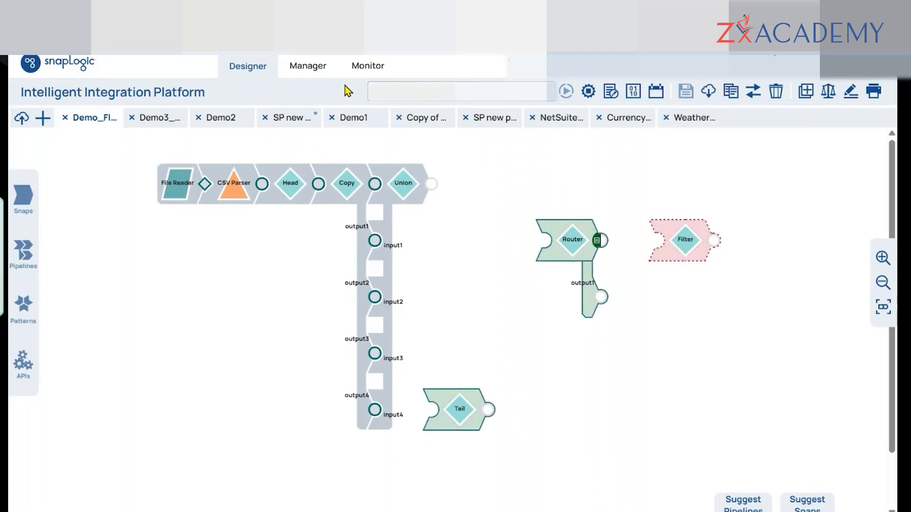
# Step: Look through all the rows of the CSV Parser's output0 preview
pyautogui.click(259, 185)
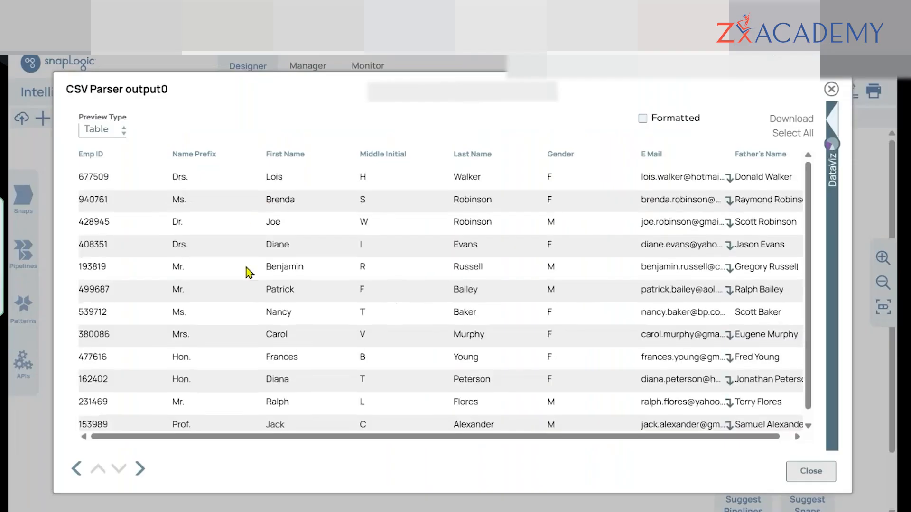
pyautogui.scroll(-4, 245, 270)
pyautogui.scroll(4, 247, 275)
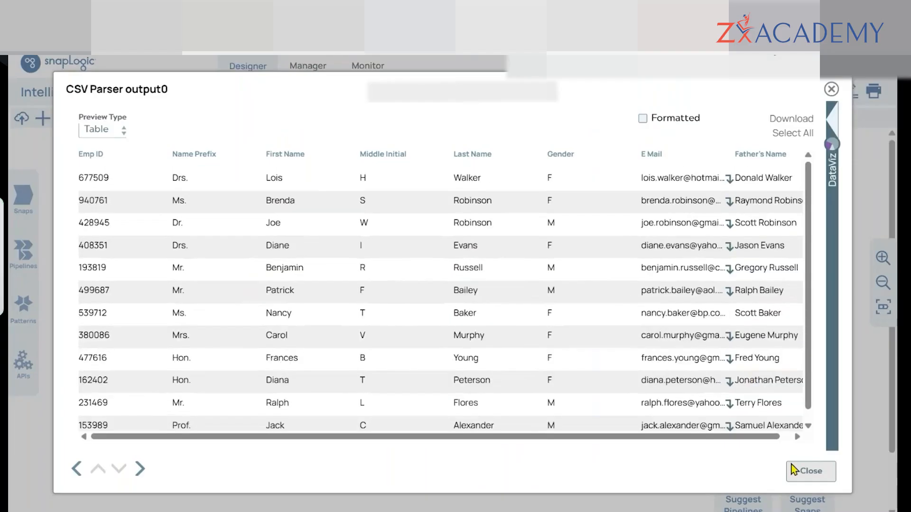
pyautogui.click(810, 470)
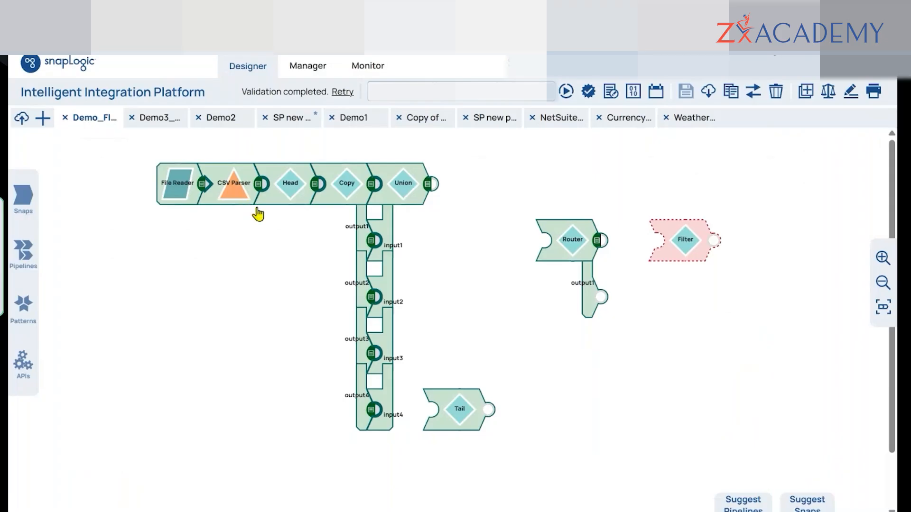
# Step: Review the Head snap's number of documents setting and check the record in its output0 preview
pyautogui.click(285, 192)
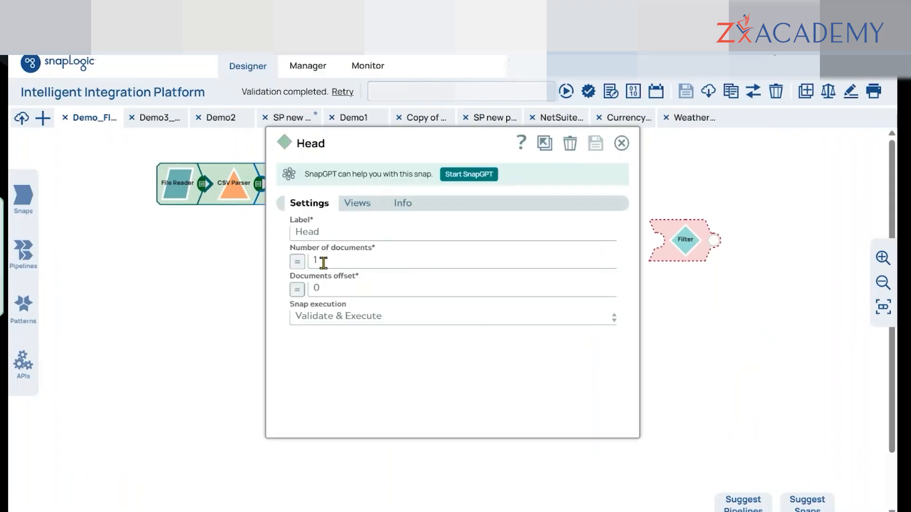
pyautogui.click(621, 143)
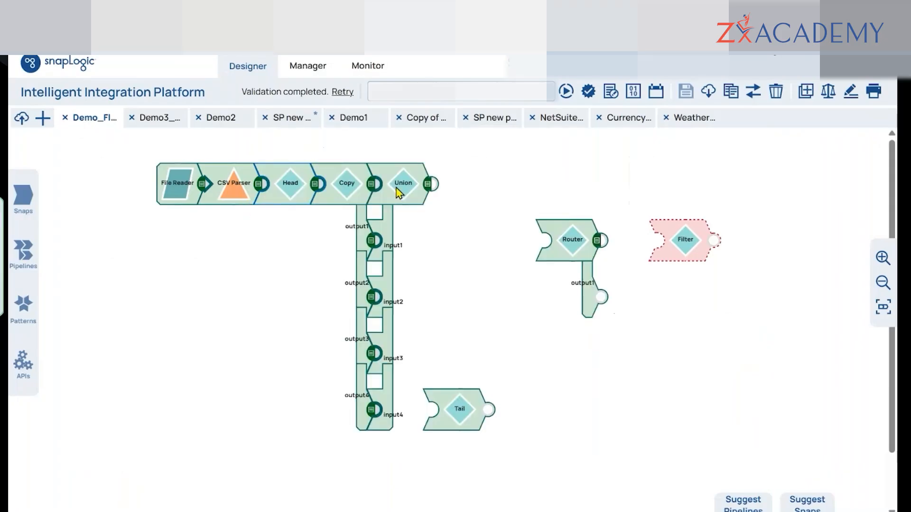
pyautogui.click(315, 185)
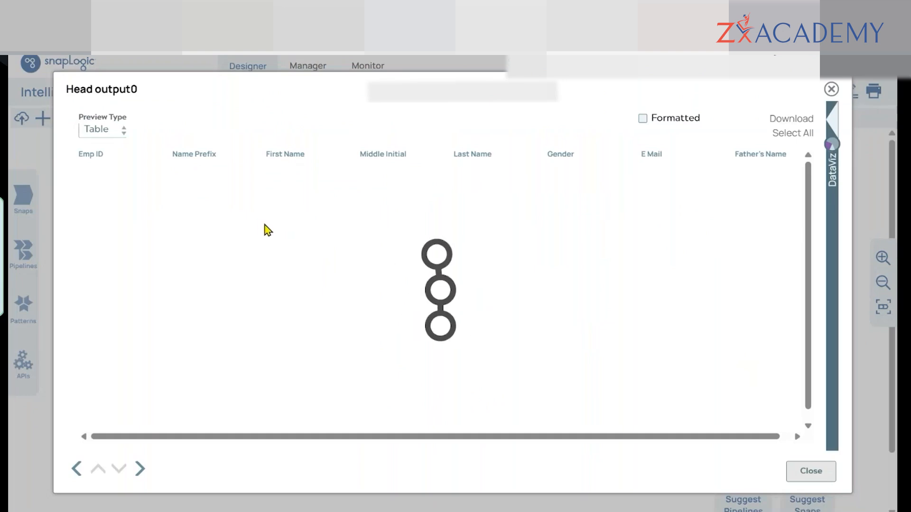
pyautogui.doubleClick(95, 181)
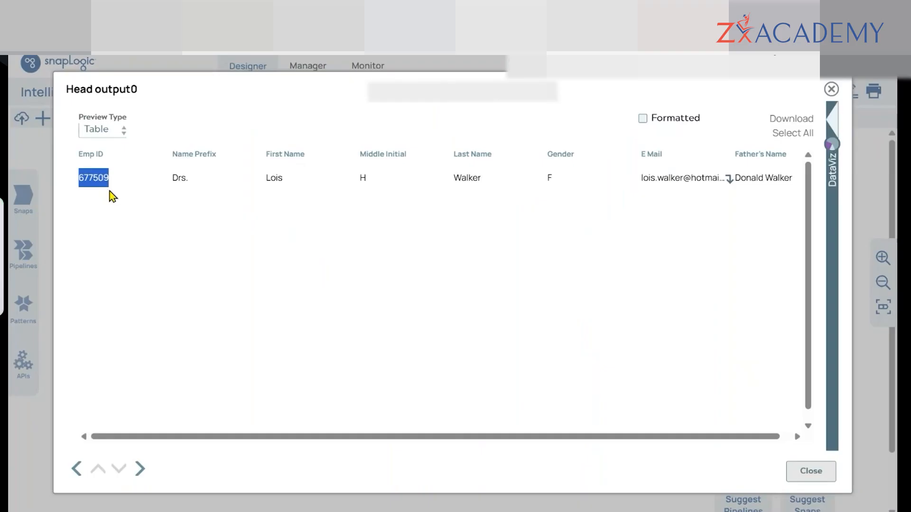
pyautogui.click(143, 223)
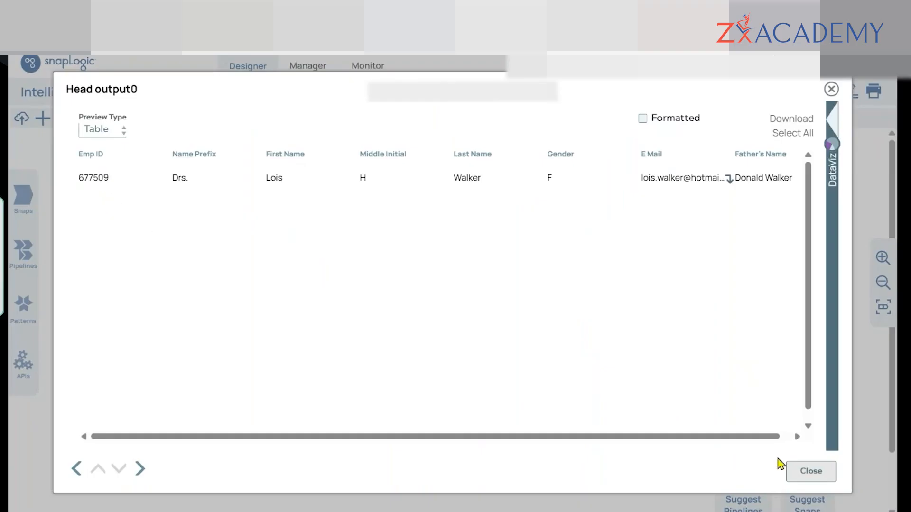
pyautogui.click(795, 467)
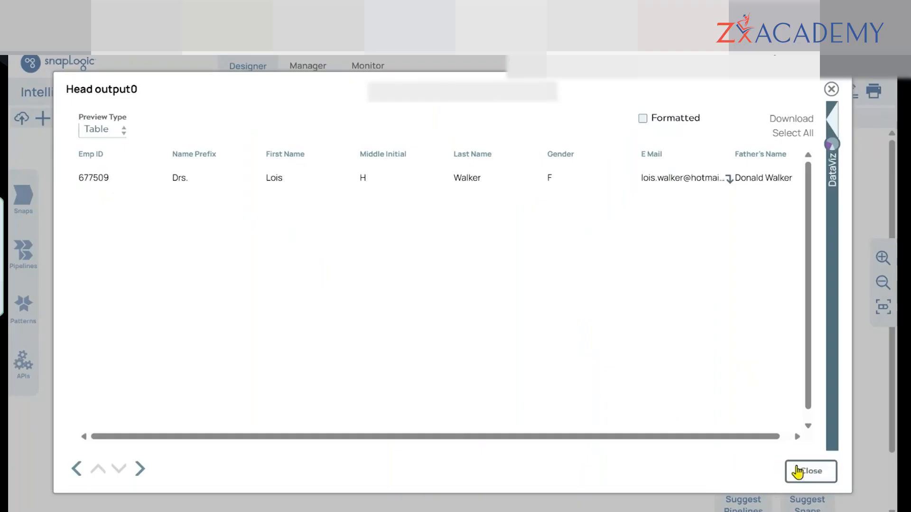
# Step: Check the first record in the CSV Parser's output0 preview against the Head snap's output
pyautogui.click(259, 184)
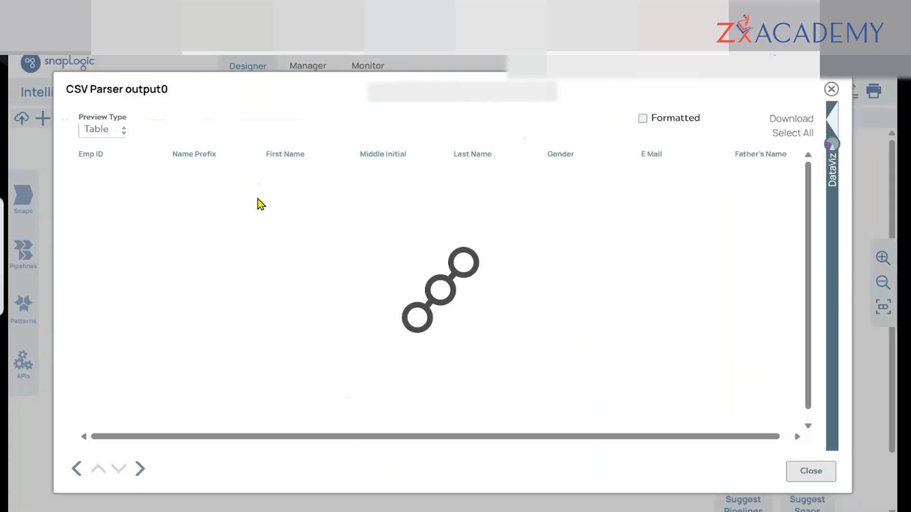
pyautogui.moveTo(84, 177); pyautogui.dragTo(127, 182)
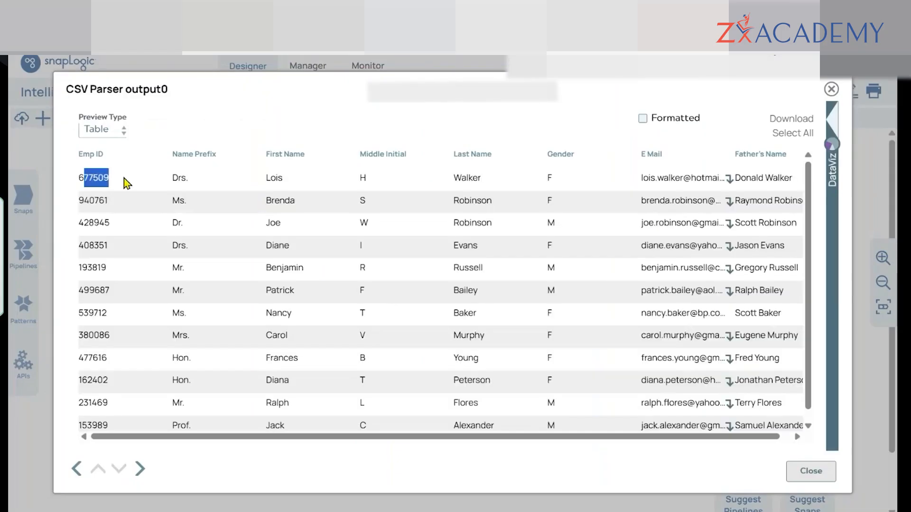
pyautogui.click(119, 275)
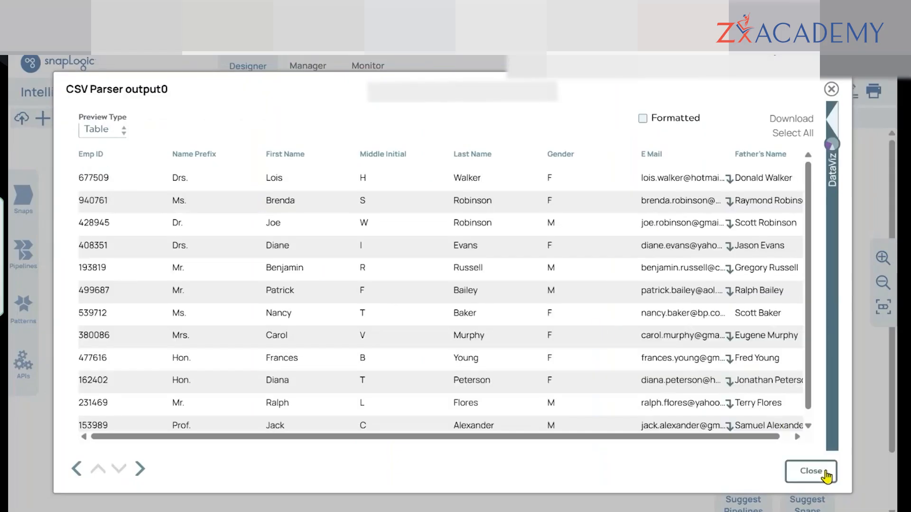
pyautogui.click(810, 471)
# Step: Set the Head snap's number of documents to 5, save the pipeline and validate it
pyautogui.click(368, 252)
pyautogui.click(335, 258)
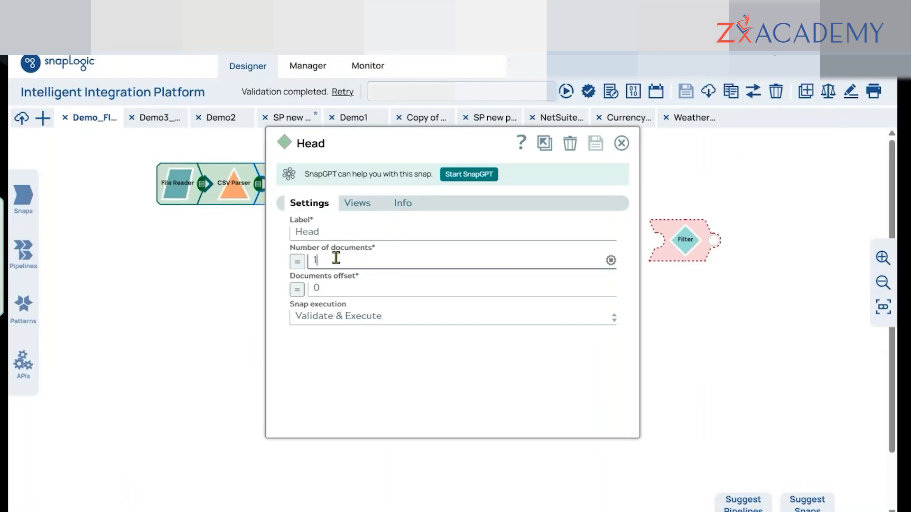
pyautogui.press('BackSpace')
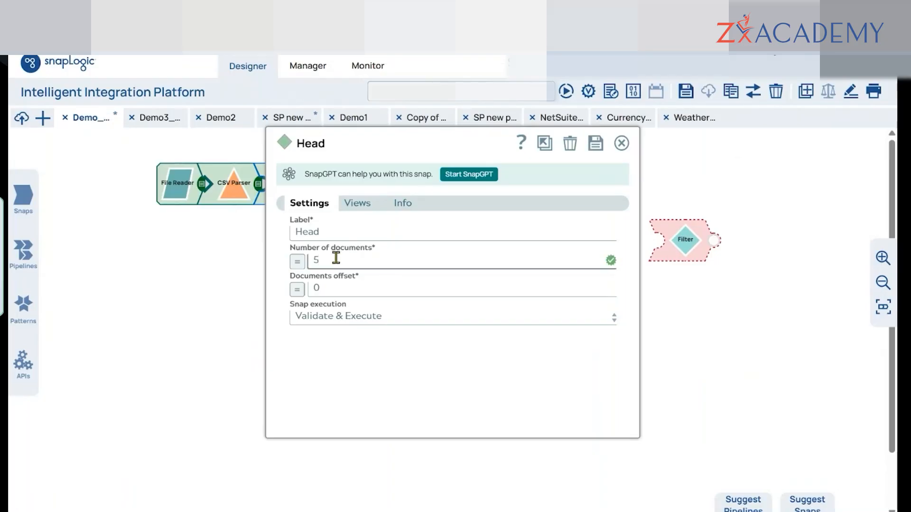
pyautogui.hotkey('ctrl', 's')
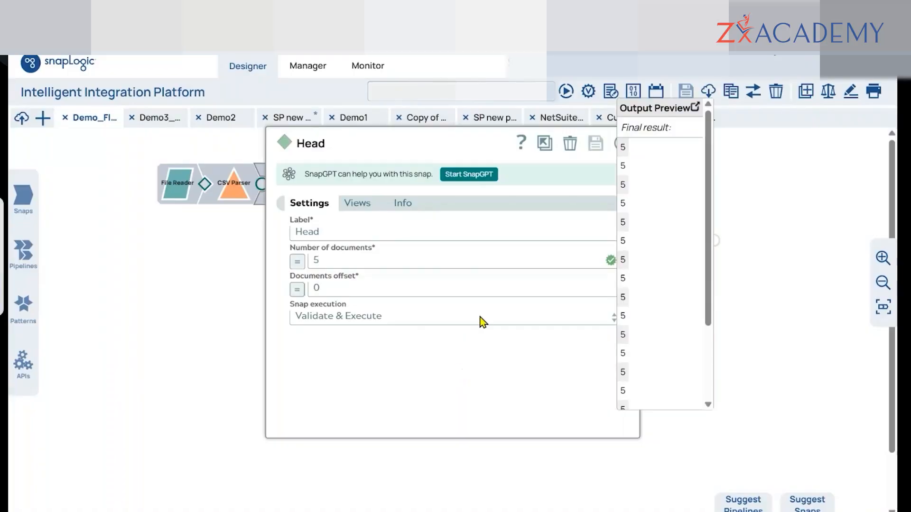
pyautogui.click(590, 92)
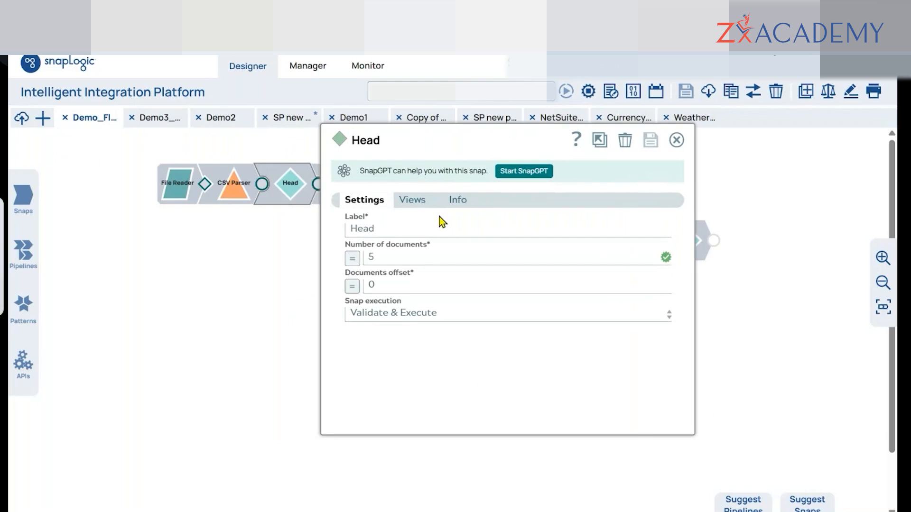
# Step: Compare the first five records of the CSV Parser's output0 preview with the Head snap's output0 preview
pyautogui.click(260, 185)
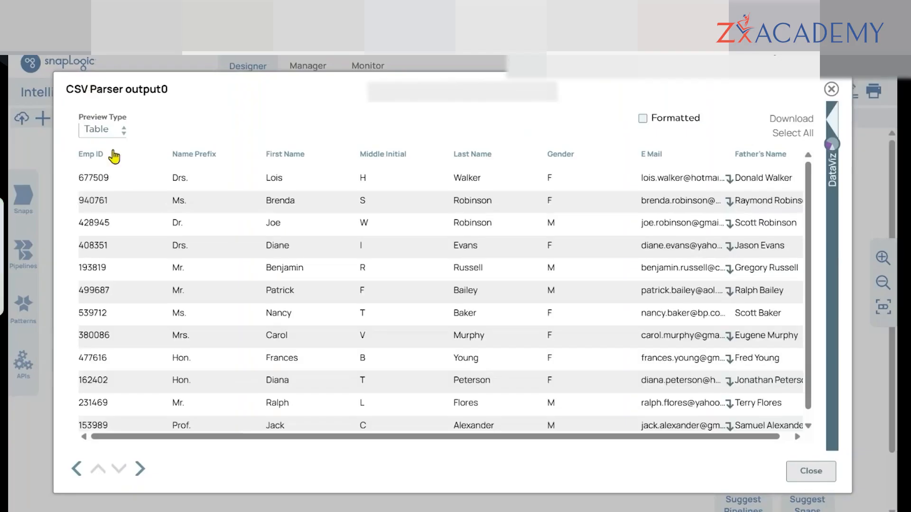
pyautogui.moveTo(105, 177); pyautogui.dragTo(114, 180)
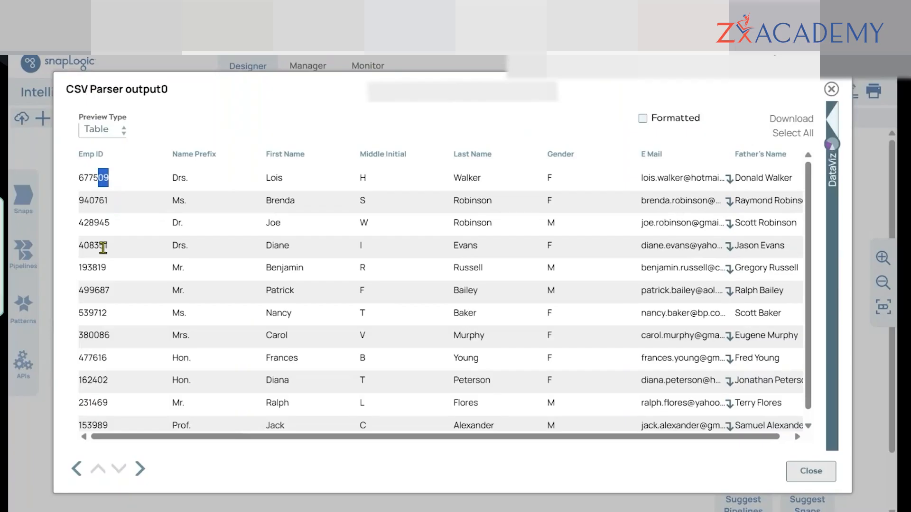
pyautogui.moveTo(107, 267); pyautogui.dragTo(97, 267)
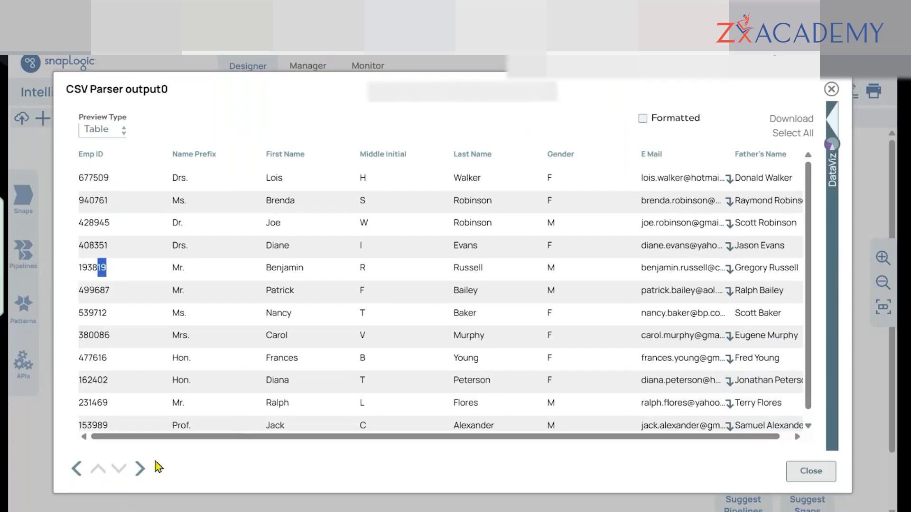
pyautogui.click(140, 472)
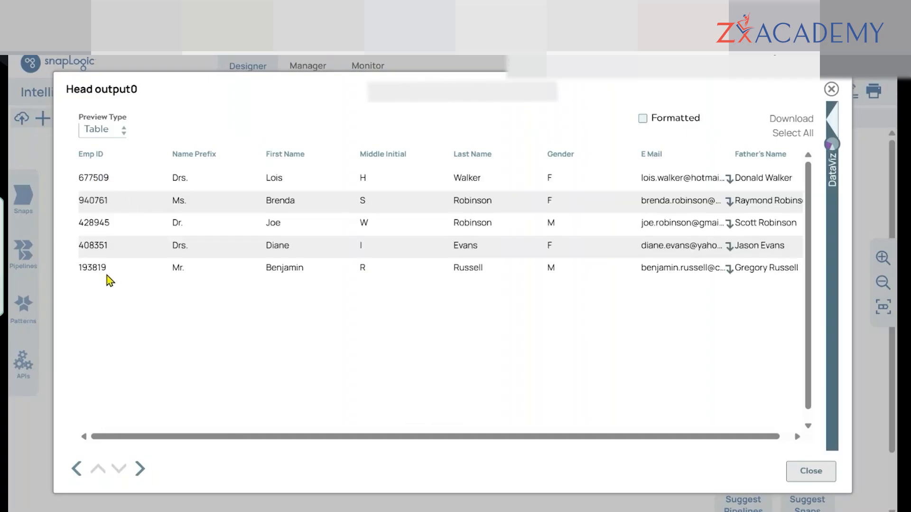
pyautogui.moveTo(101, 267); pyautogui.dragTo(106, 267)
pyautogui.click(809, 472)
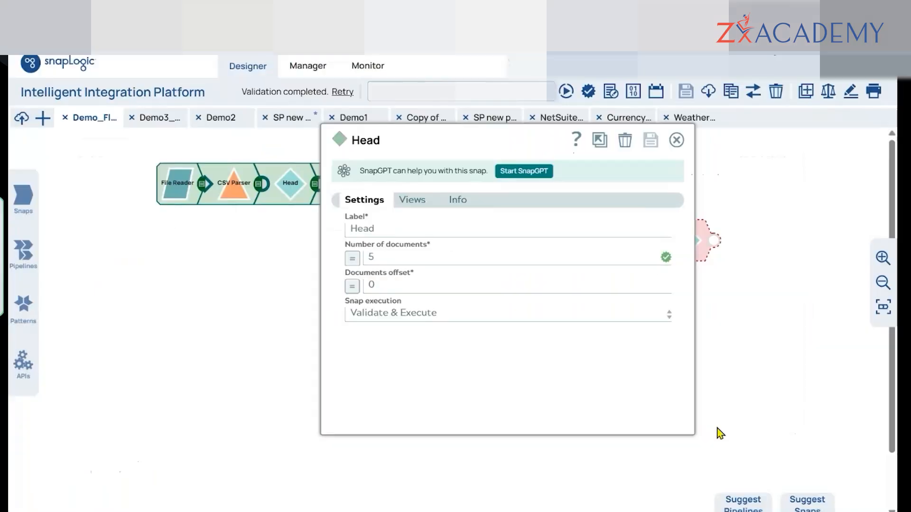
pyautogui.click(677, 141)
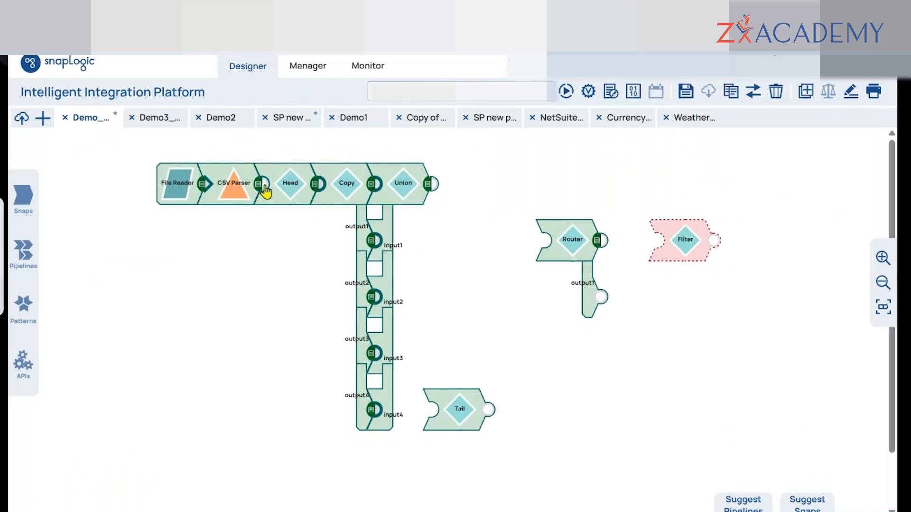
# Step: Replace the Head snap with the Tail snap between CSV Parser and Copy, and save Tail's number of documents as 2
pyautogui.moveTo(285, 192); pyautogui.dragTo(202, 371)
pyautogui.moveTo(474, 423); pyautogui.dragTo(304, 202)
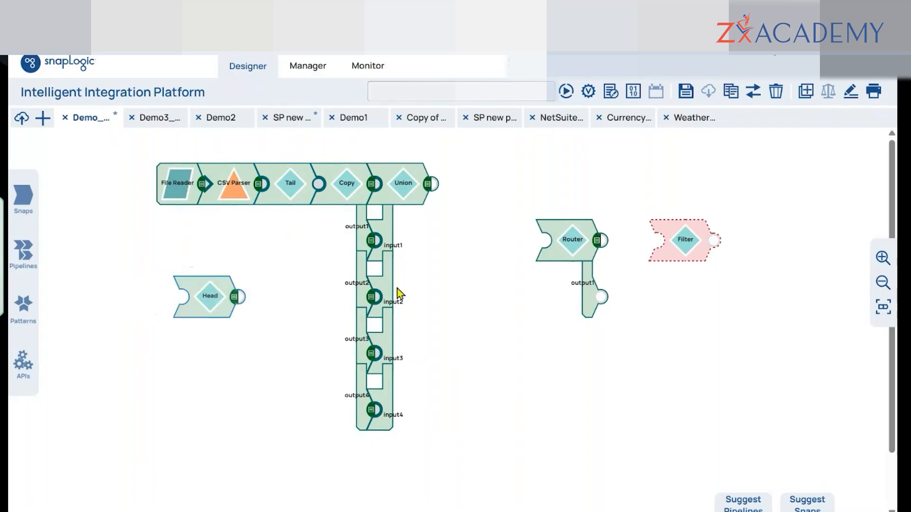
pyautogui.click(292, 188)
pyautogui.doubleClick(313, 259)
pyautogui.write('2')
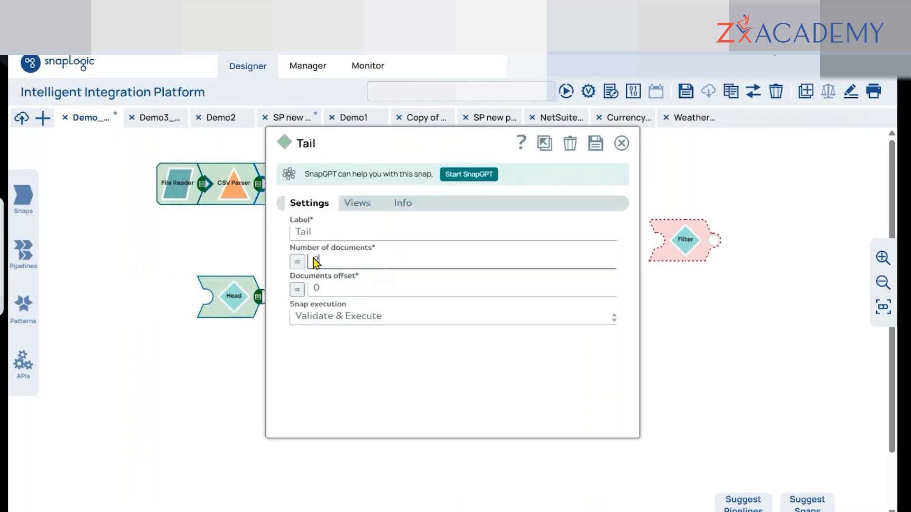
pyautogui.hotkey('ctrl', 's')
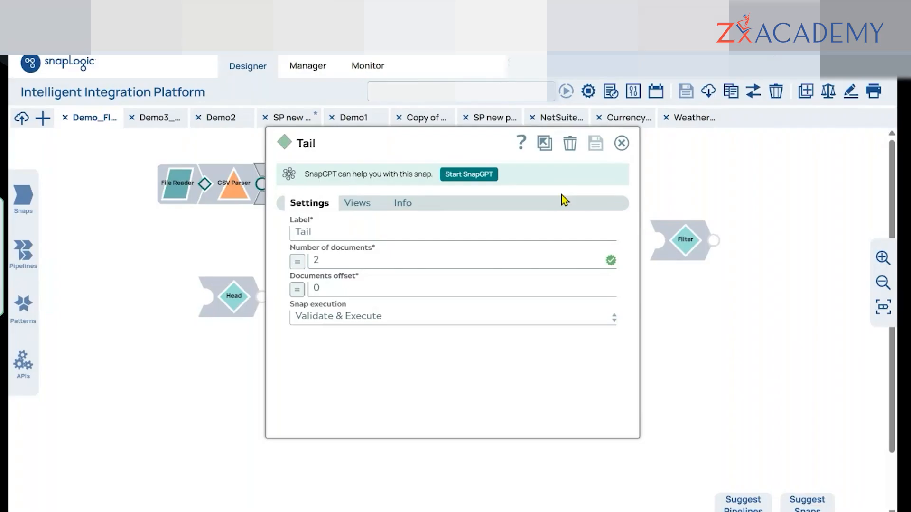
pyautogui.click(622, 143)
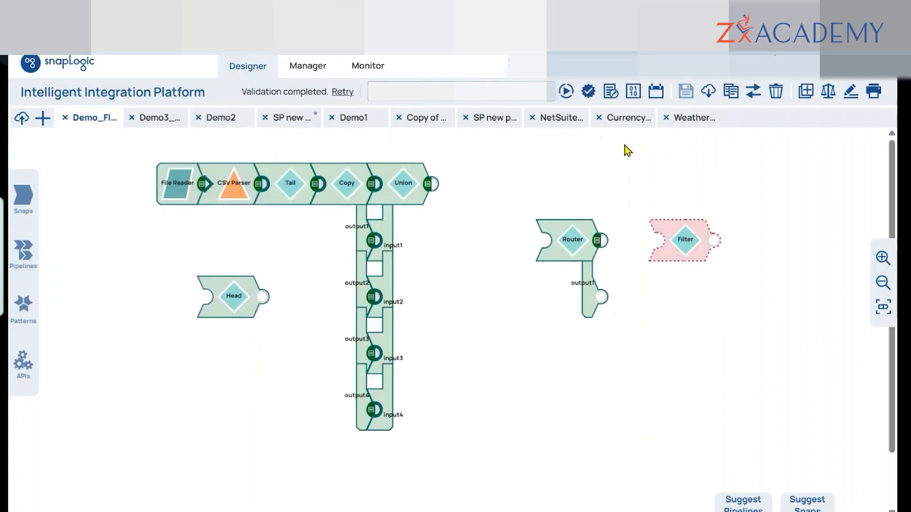
# Step: Compare the last two records of the CSV Parser's output0 preview with the Tail snap's output0 preview
pyautogui.click(262, 185)
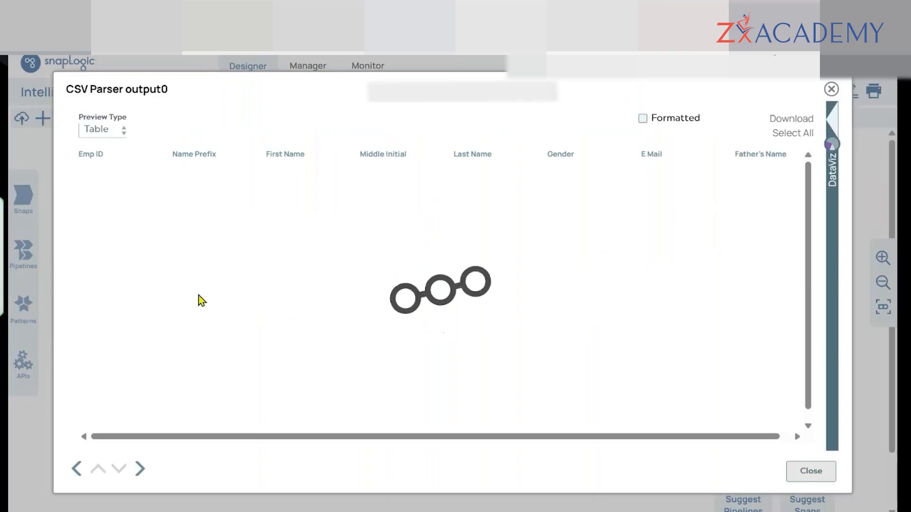
pyautogui.scroll(-5, 200, 300)
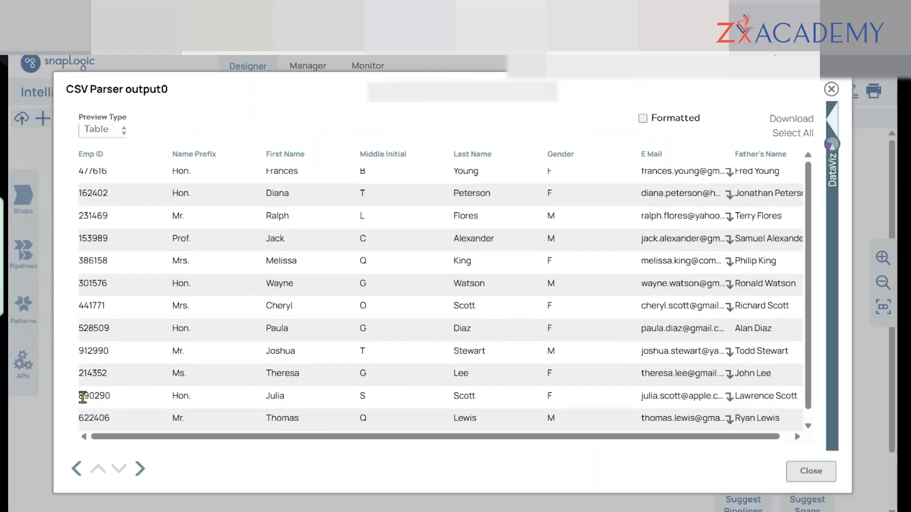
pyautogui.moveTo(95, 397); pyautogui.dragTo(122, 421)
pyautogui.click(111, 420)
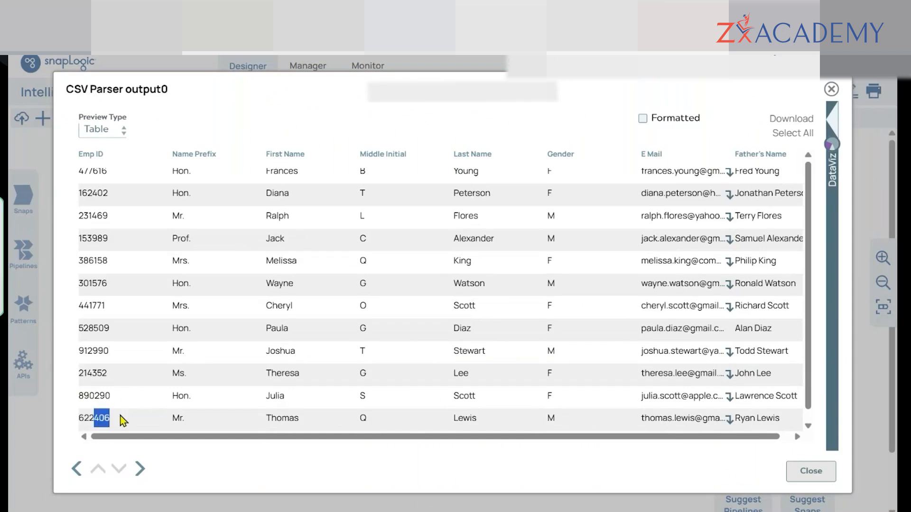
pyautogui.click(139, 468)
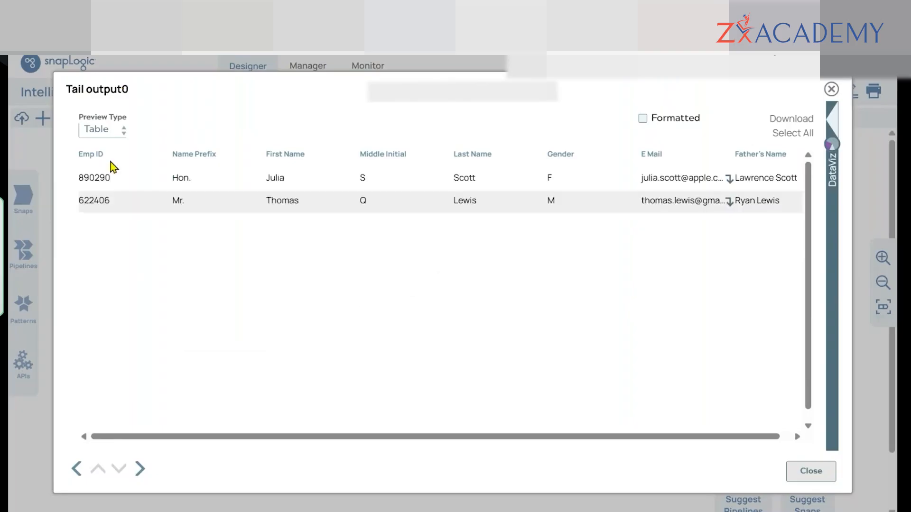
pyautogui.moveTo(105, 178); pyautogui.dragTo(113, 198)
pyautogui.click(176, 224)
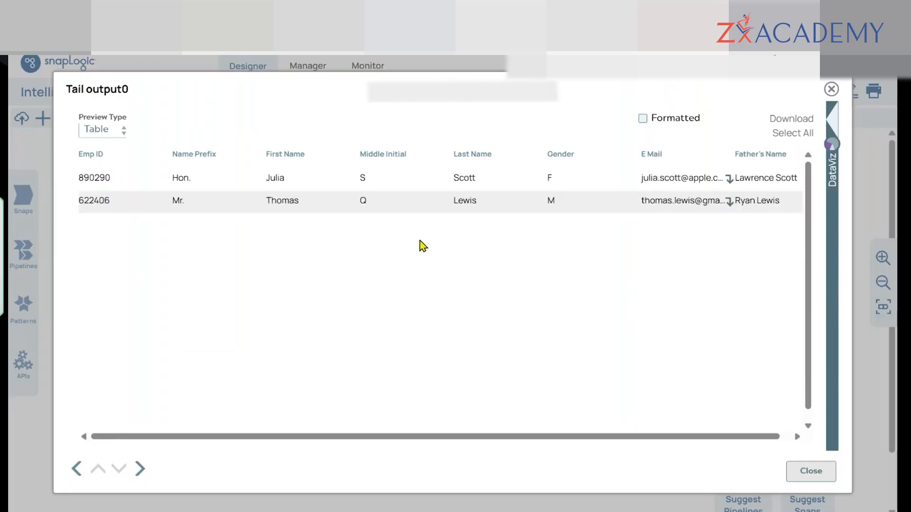
# Step: Move the detached Head snap up directly below CSV Parser and review the Tail snap's settings
pyautogui.click(830, 90)
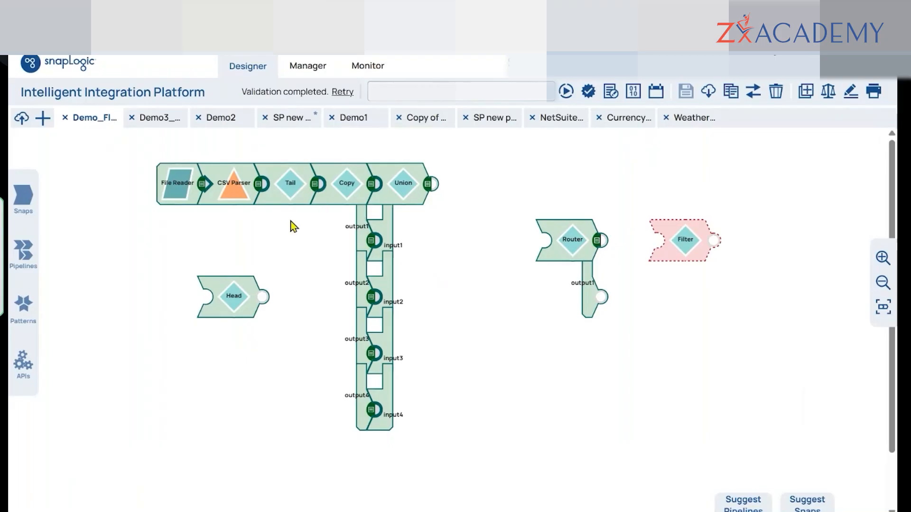
pyautogui.moveTo(234, 298); pyautogui.dragTo(263, 252)
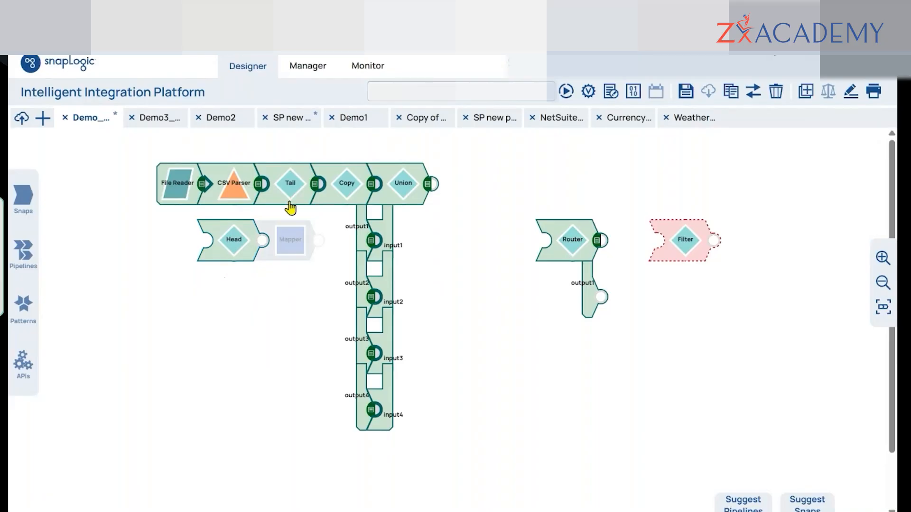
pyautogui.moveTo(295, 189)
pyautogui.click(291, 198)
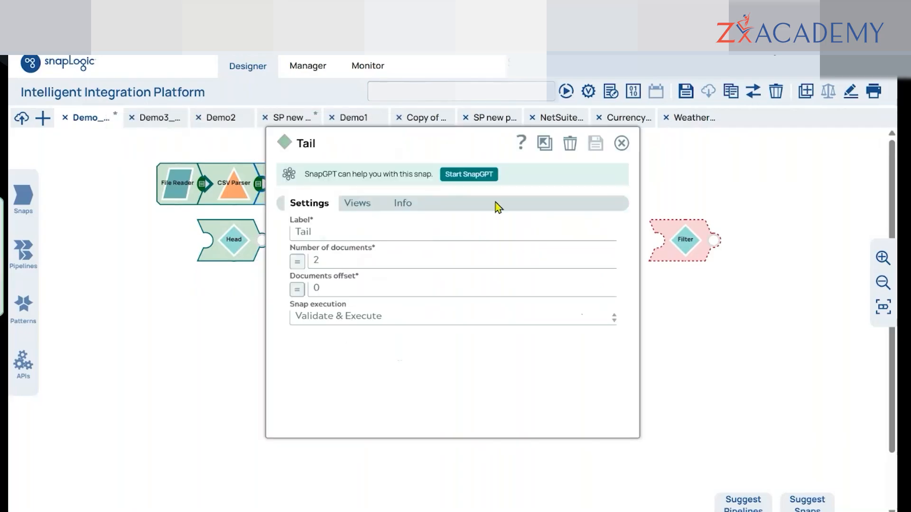
pyautogui.click(622, 145)
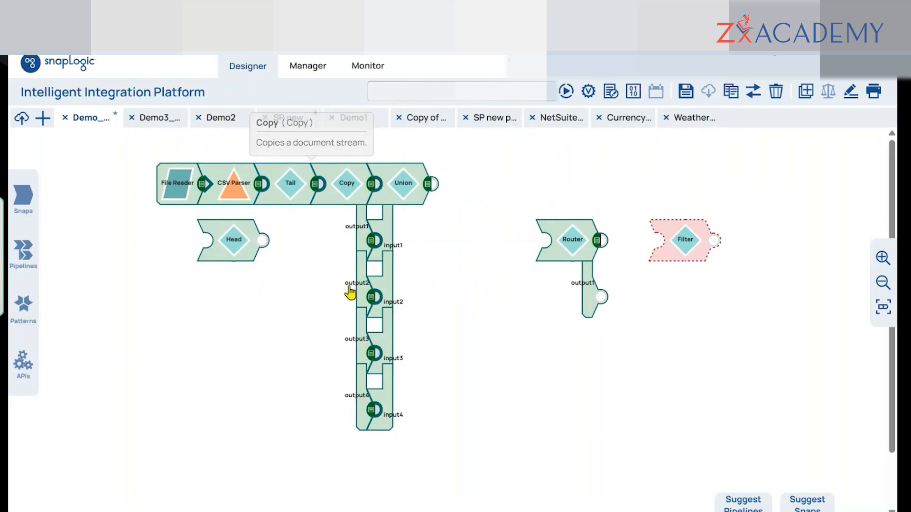
# Step: Examine the repeated employee records in the Union snap's output0 preview
pyautogui.click(427, 188)
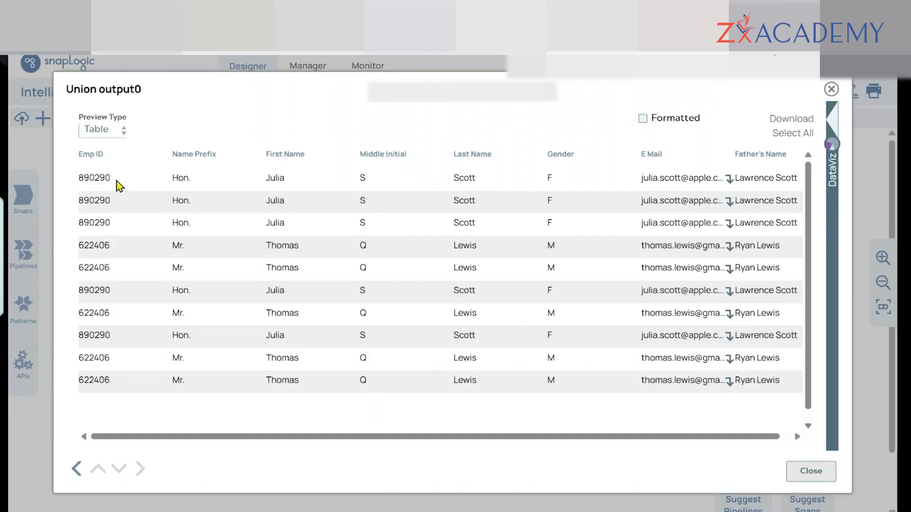
pyautogui.moveTo(99, 178); pyautogui.dragTo(143, 176)
pyautogui.click(107, 198)
pyautogui.click(812, 471)
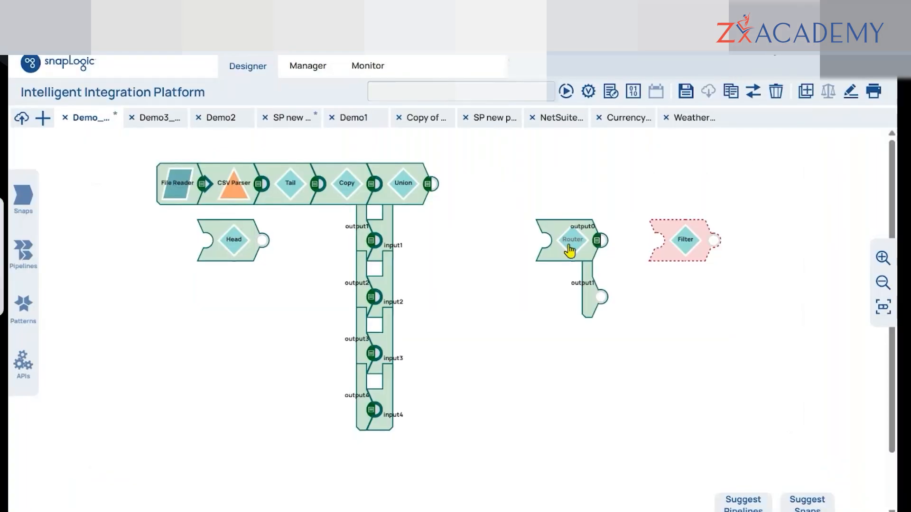
# Step: Move the Router snap down and connect the Filter snap to Union's output
pyautogui.moveTo(569, 244); pyautogui.dragTo(522, 296)
pyautogui.moveTo(698, 247); pyautogui.dragTo(482, 199)
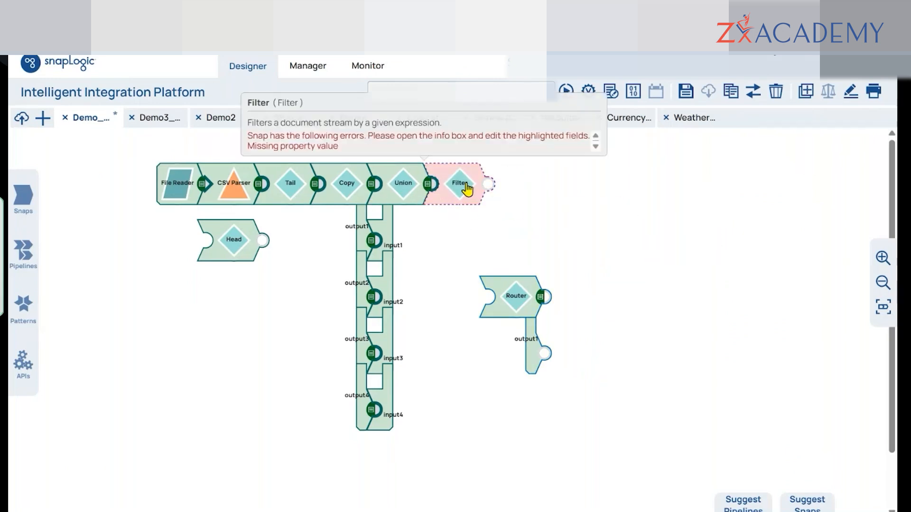
pyautogui.click(467, 190)
pyautogui.moveTo(413, 138); pyautogui.dragTo(401, 107)
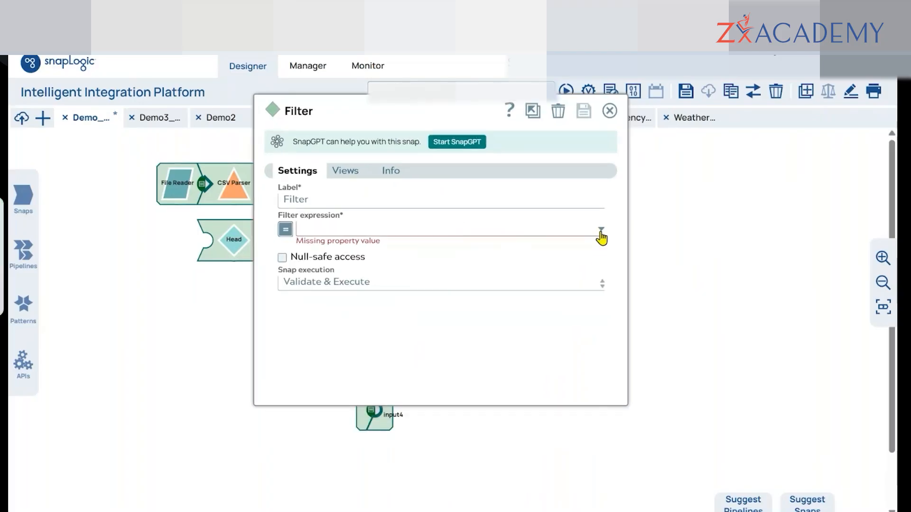
pyautogui.click(601, 235)
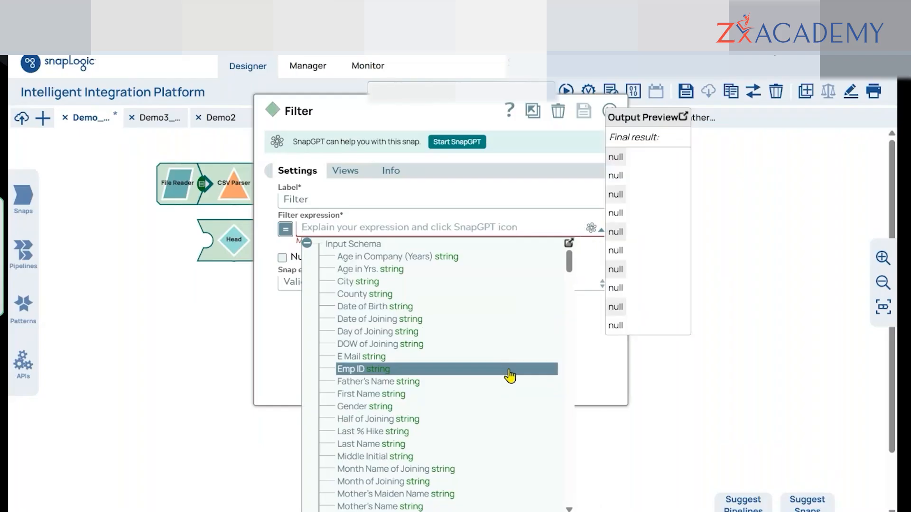
pyautogui.scroll(-3, 512, 380)
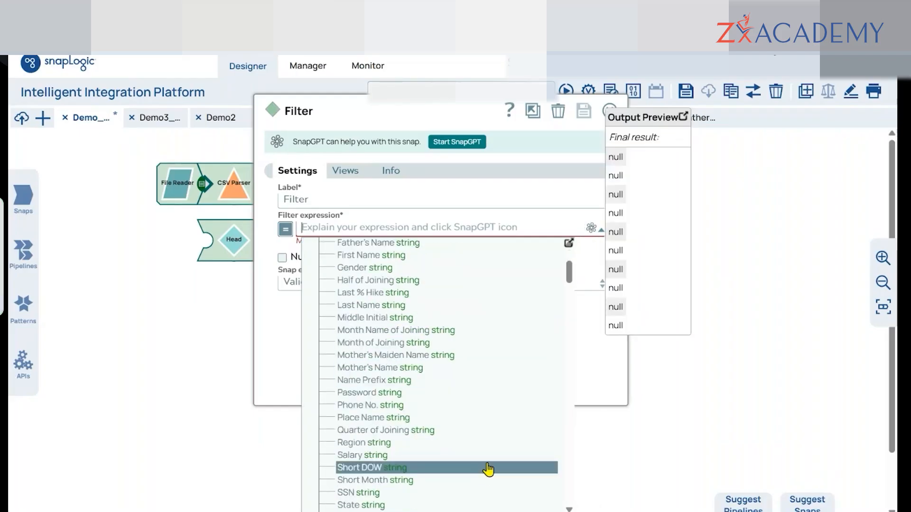
pyautogui.scroll(3, 486, 332)
pyautogui.click(448, 269)
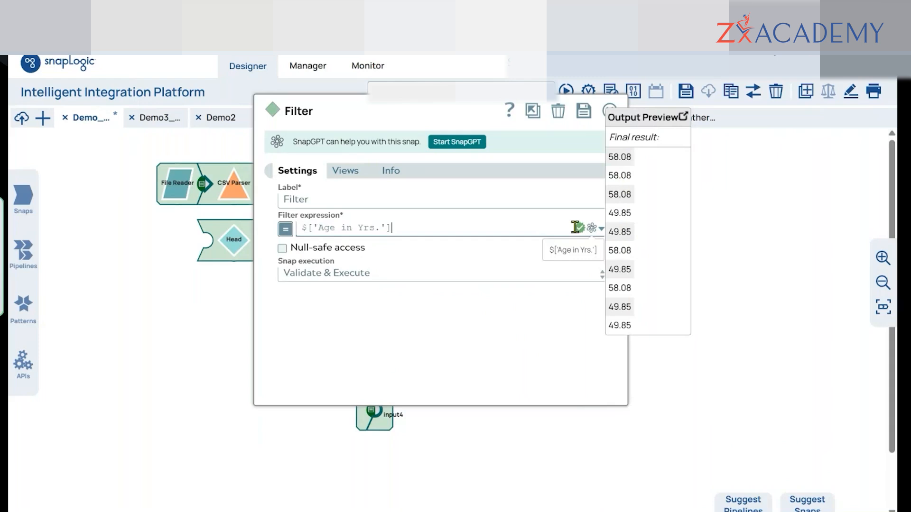
pyautogui.click(609, 111)
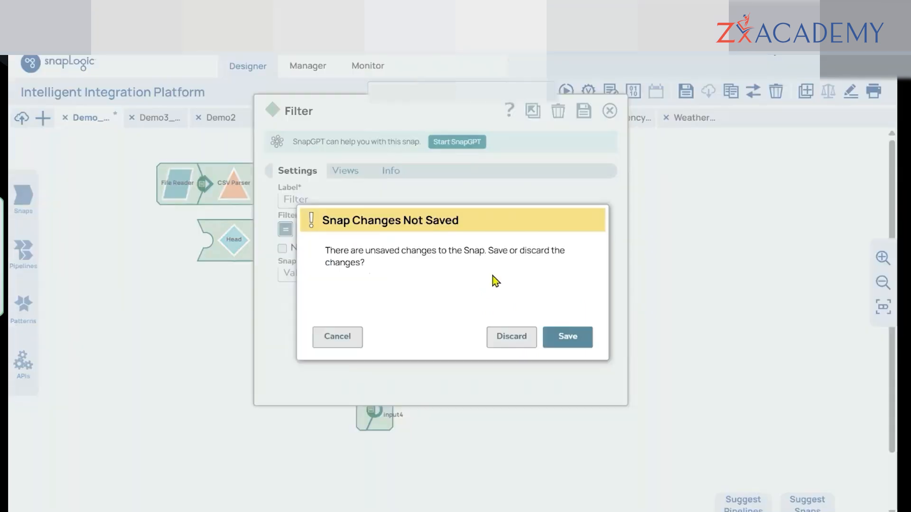
pyautogui.click(510, 336)
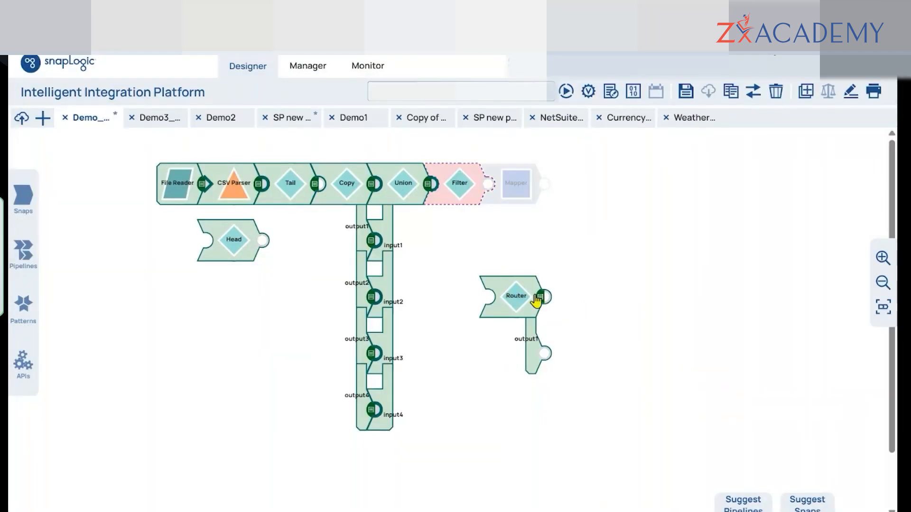
# Step: Rearrange the snaps so Filter connects CSV Parser to Copy, with Tail parked after Head and Router set aside
pyautogui.moveTo(536, 299); pyautogui.dragTo(647, 300)
pyautogui.moveTo(345, 193); pyautogui.dragTo(468, 195)
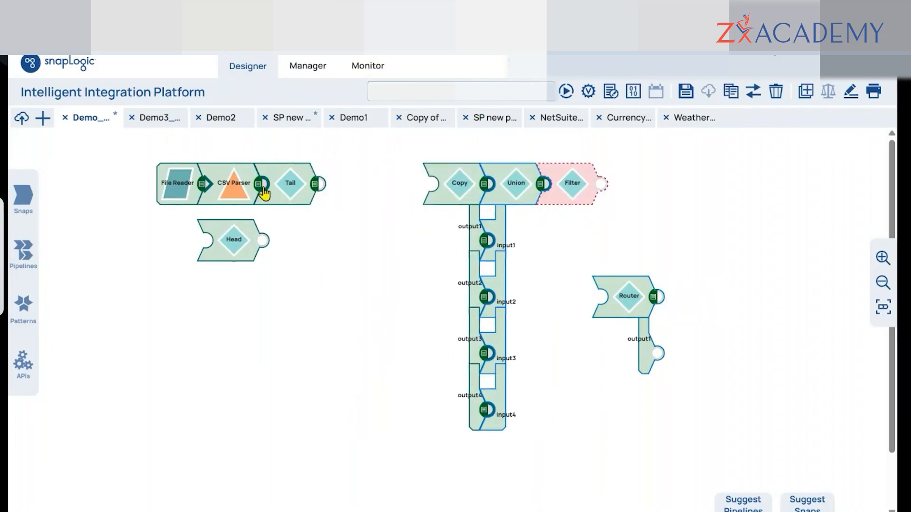
pyautogui.moveTo(267, 191); pyautogui.dragTo(302, 278)
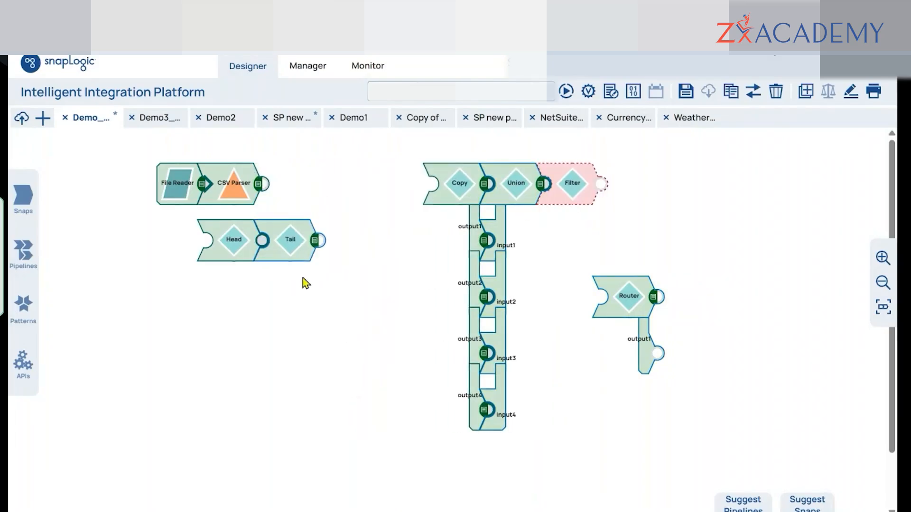
pyautogui.moveTo(546, 192); pyautogui.dragTo(318, 199)
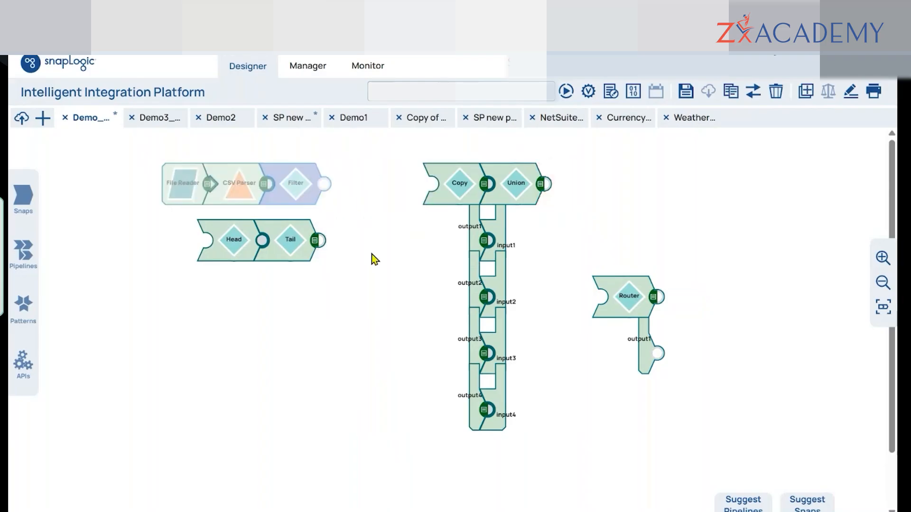
pyautogui.moveTo(446, 205); pyautogui.dragTo(376, 236)
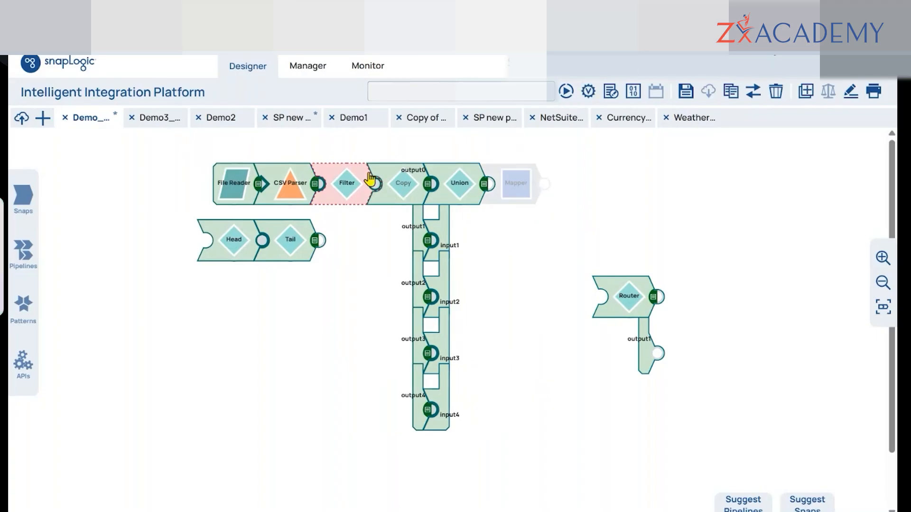
# Step: Set the Filter snap's filter expression to $['Age in Yrs.'] < 30
pyautogui.click(353, 192)
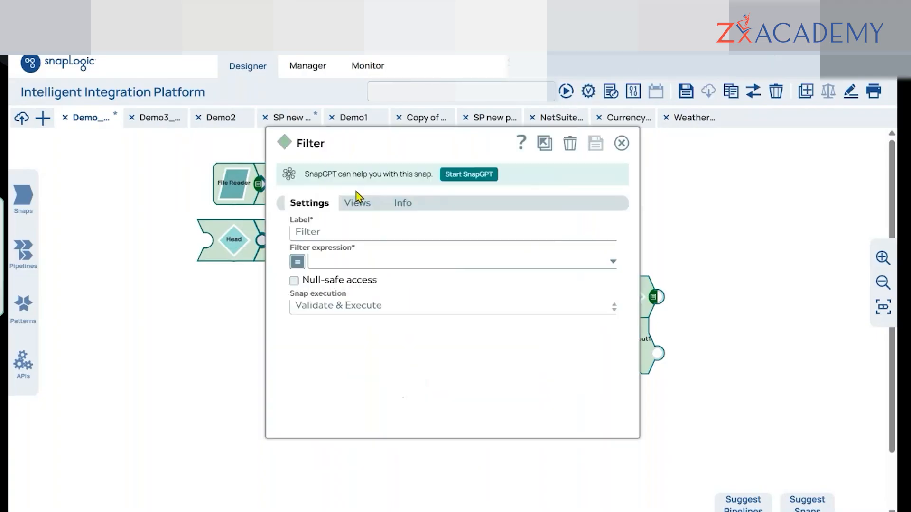
pyautogui.click(614, 266)
pyautogui.click(413, 309)
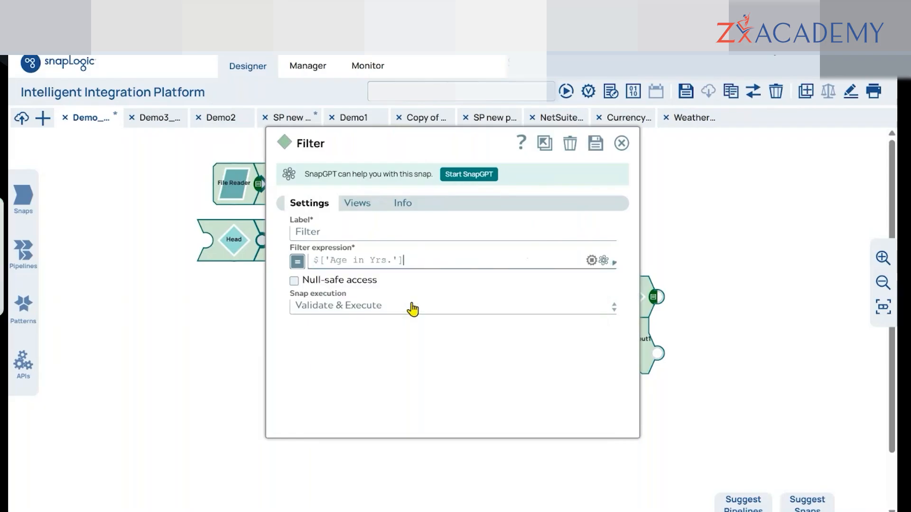
pyautogui.click(421, 263)
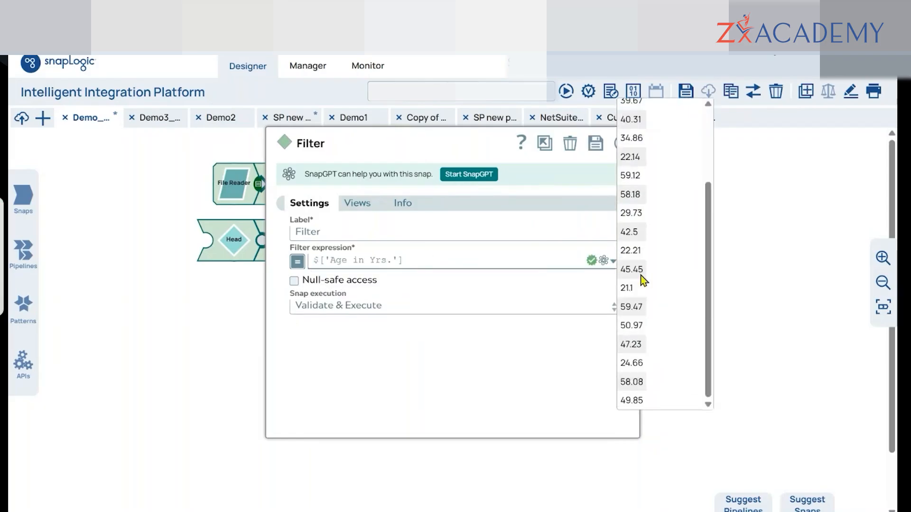
pyautogui.scroll(3, 655, 283)
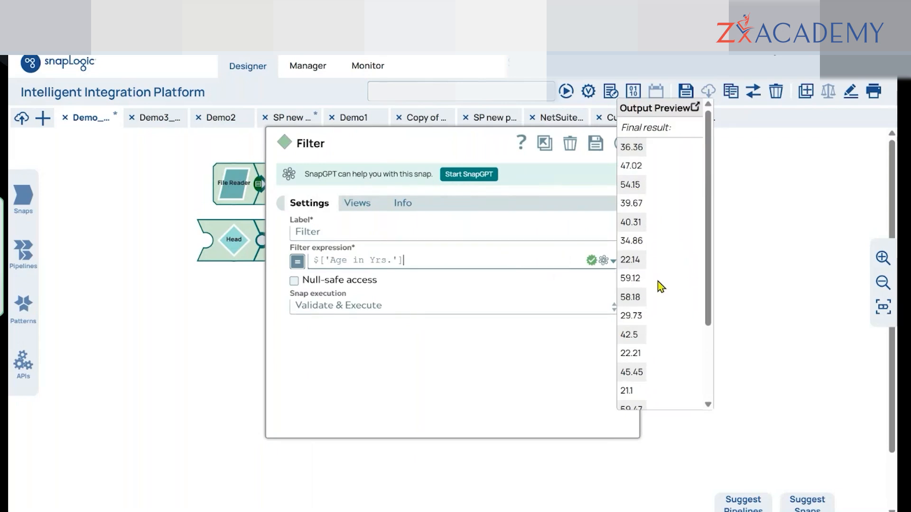
pyautogui.scroll(-3, 645, 295)
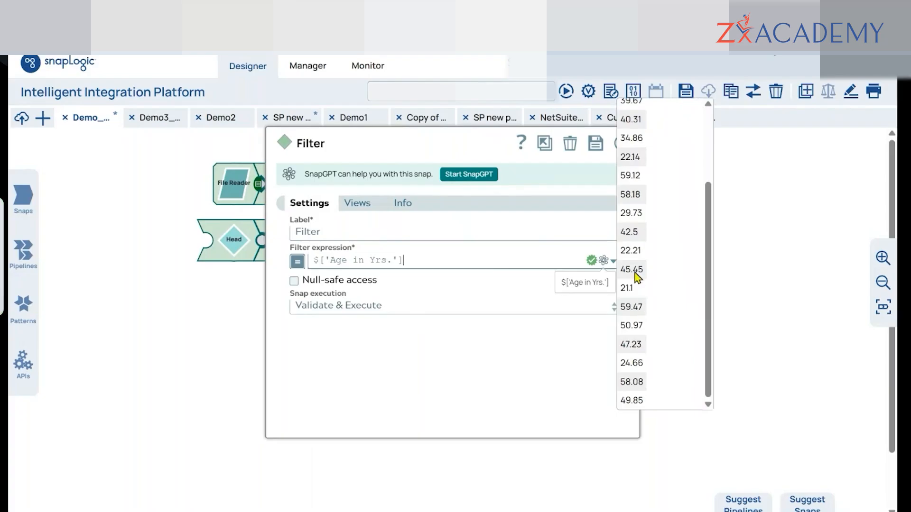
pyautogui.scroll(3, 639, 297)
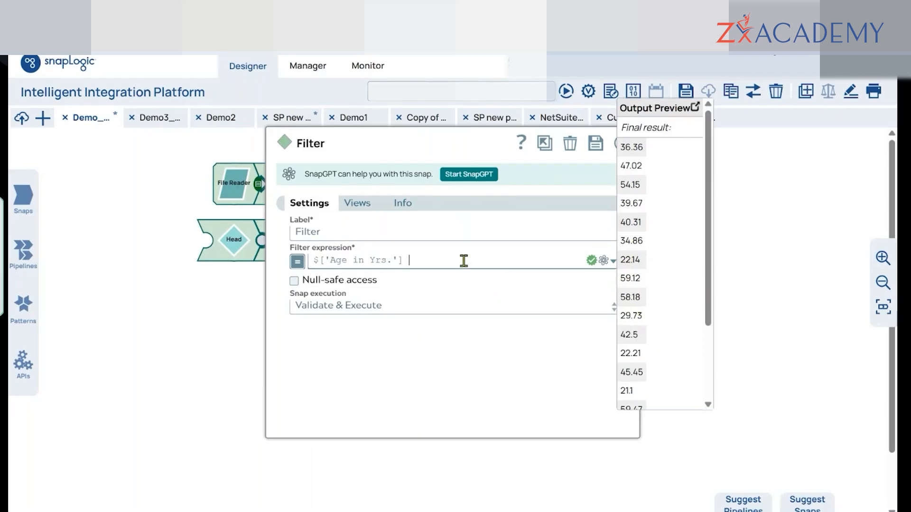
pyautogui.write('<')
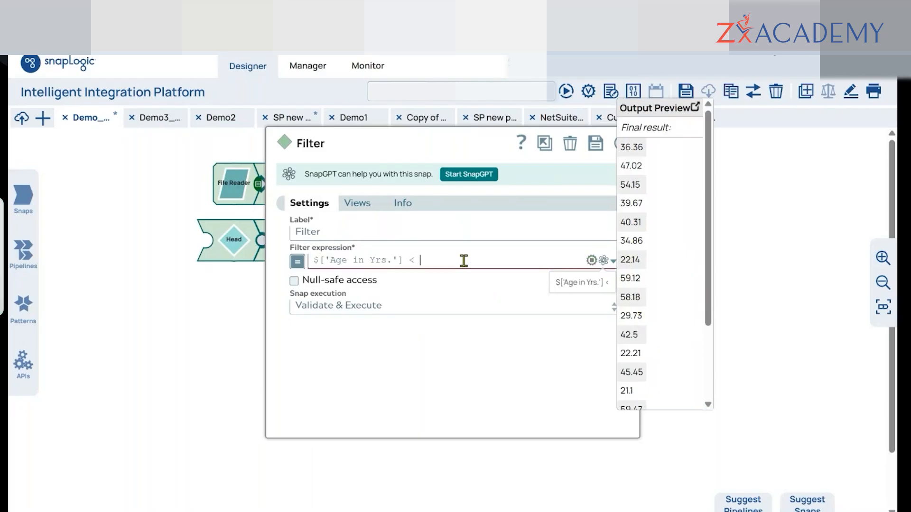
pyautogui.write(' 30')
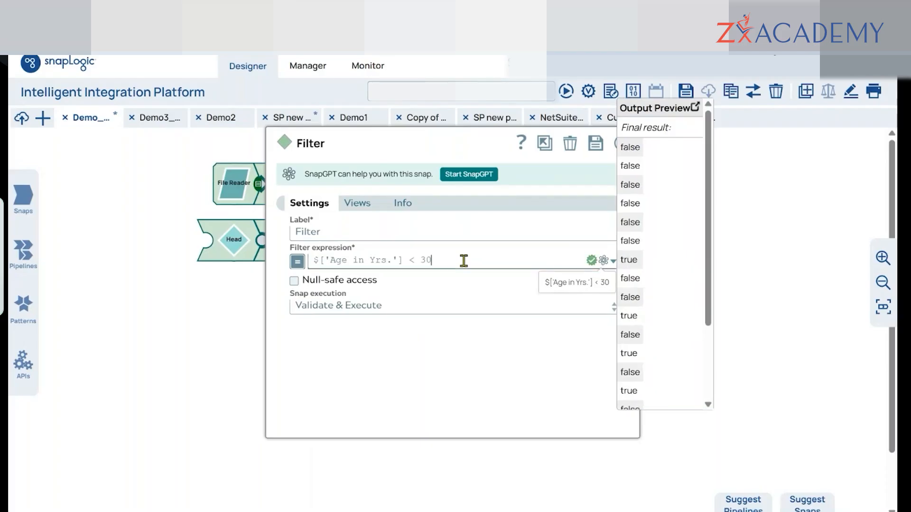
# Step: Check the filter expression's true/false output preview, then save and close the Filter snap's settings
pyautogui.click(671, 234)
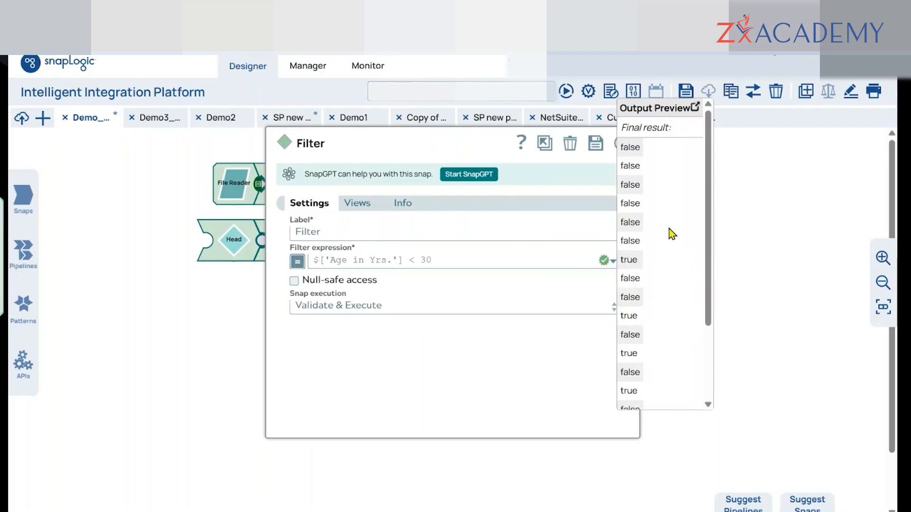
pyautogui.click(466, 261)
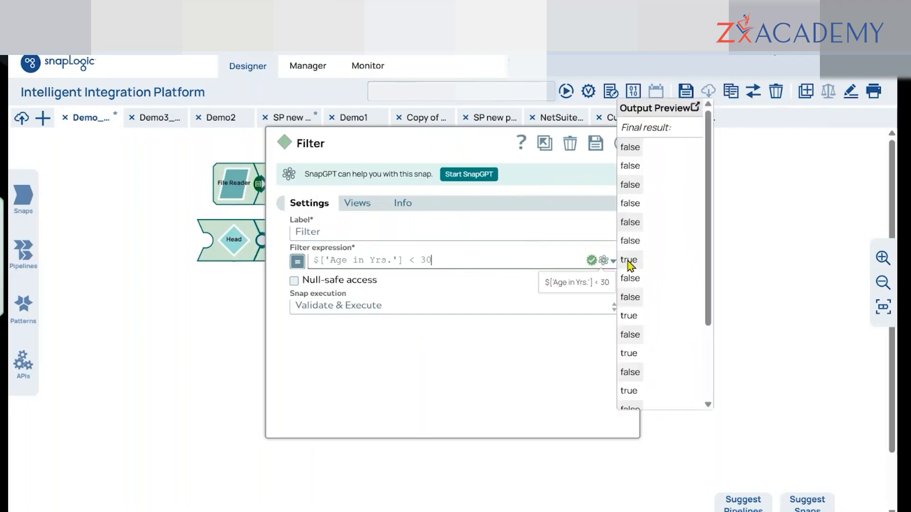
pyautogui.scroll(-2, 631, 263)
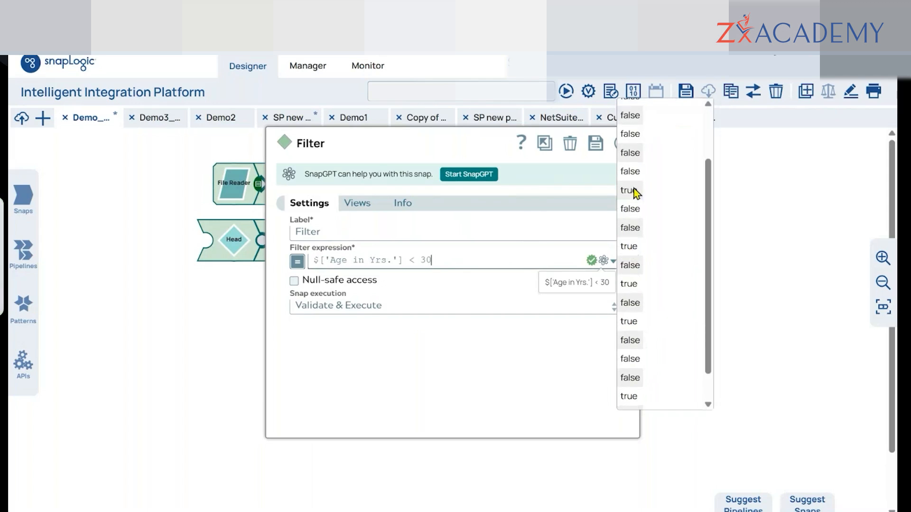
pyautogui.scroll(-1, 635, 327)
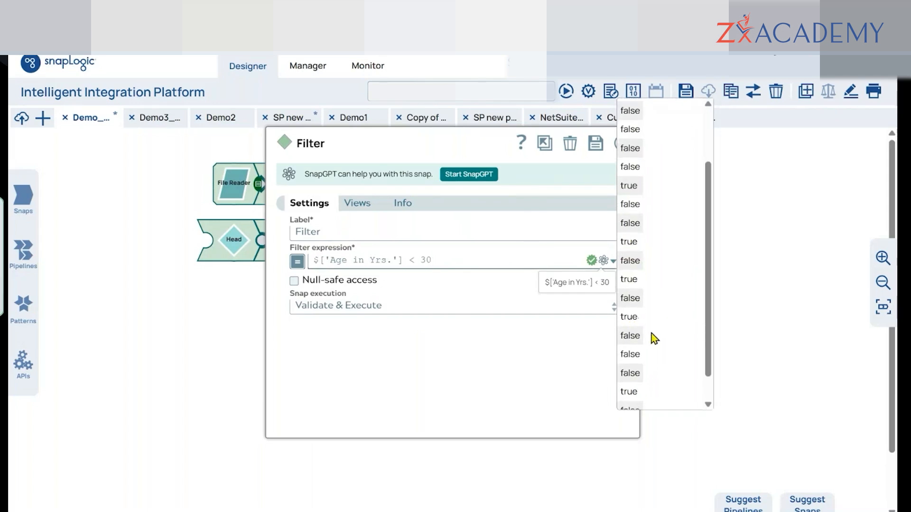
pyautogui.scroll(3, 674, 336)
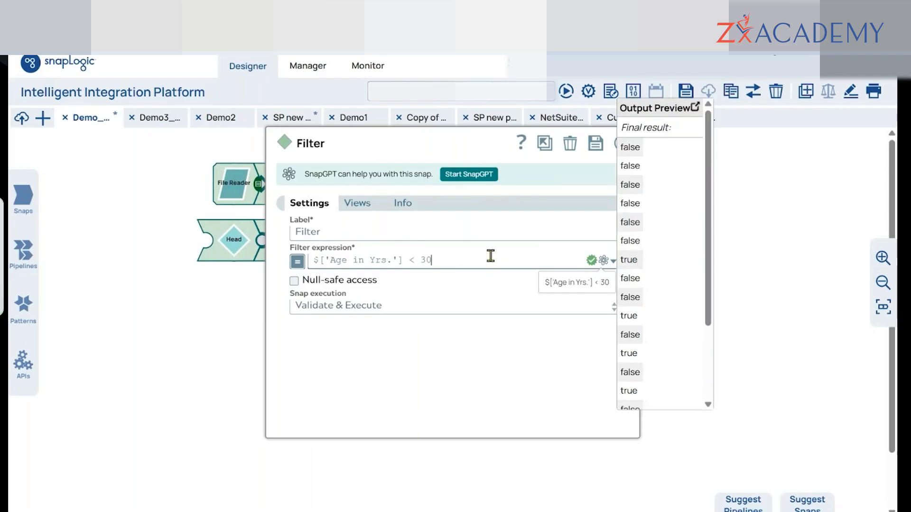
pyautogui.click(595, 148)
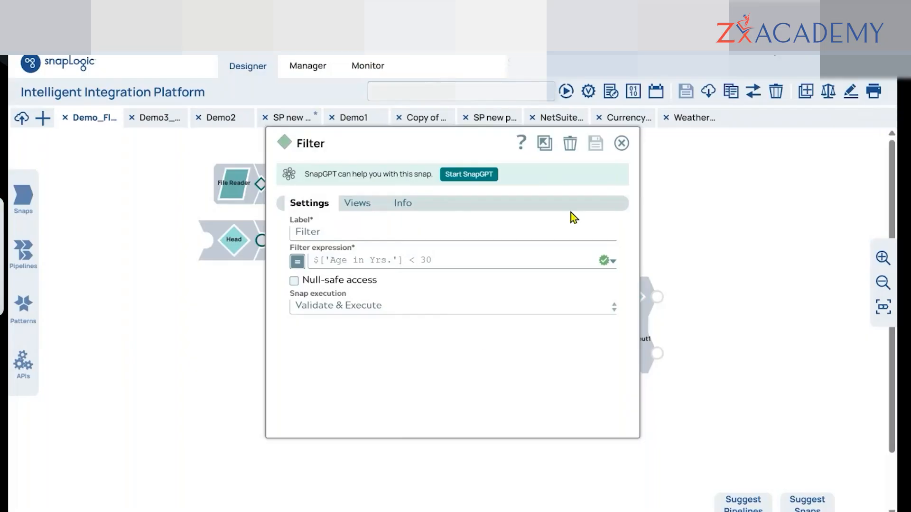
pyautogui.click(621, 143)
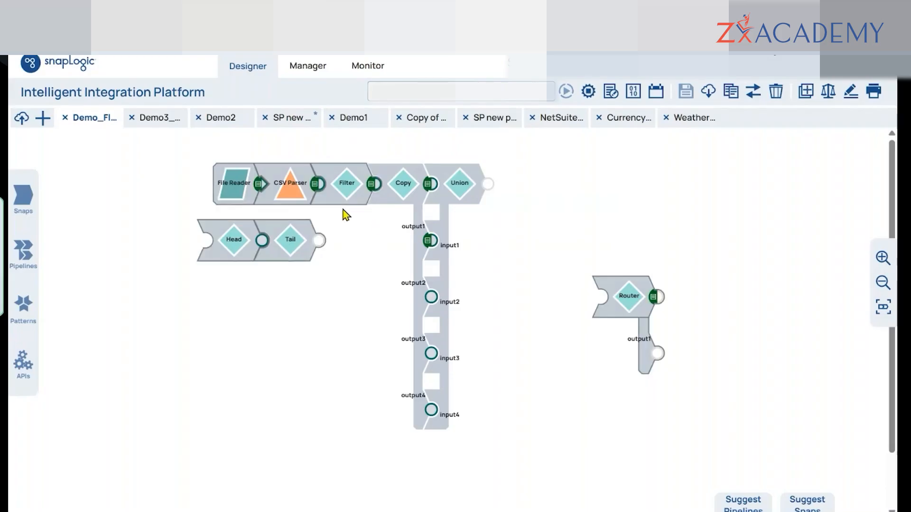
# Step: Preview the Filter snap's output table and check the Age in Yrs. column of the filtered records
pyautogui.click(372, 184)
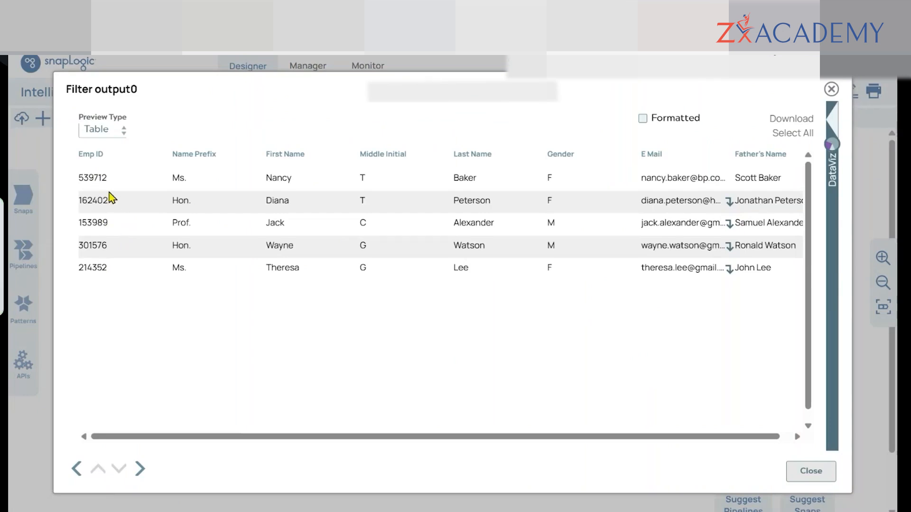
pyautogui.moveTo(277, 443); pyautogui.dragTo(288, 441)
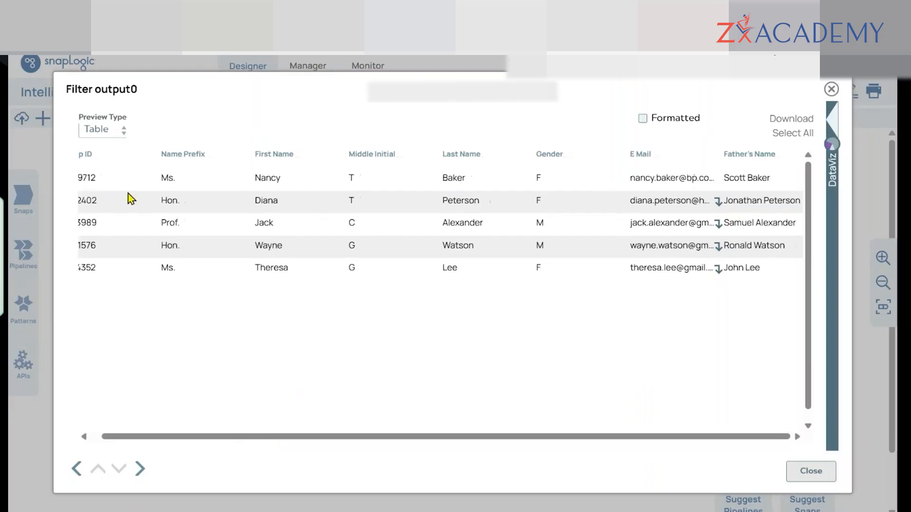
pyautogui.moveTo(807, 362); pyautogui.dragTo(807, 372)
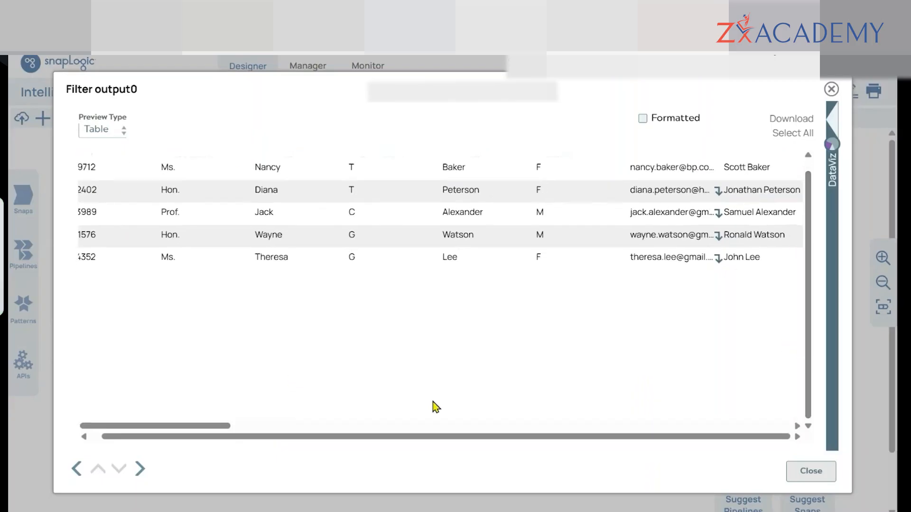
pyautogui.moveTo(209, 427); pyautogui.dragTo(384, 409)
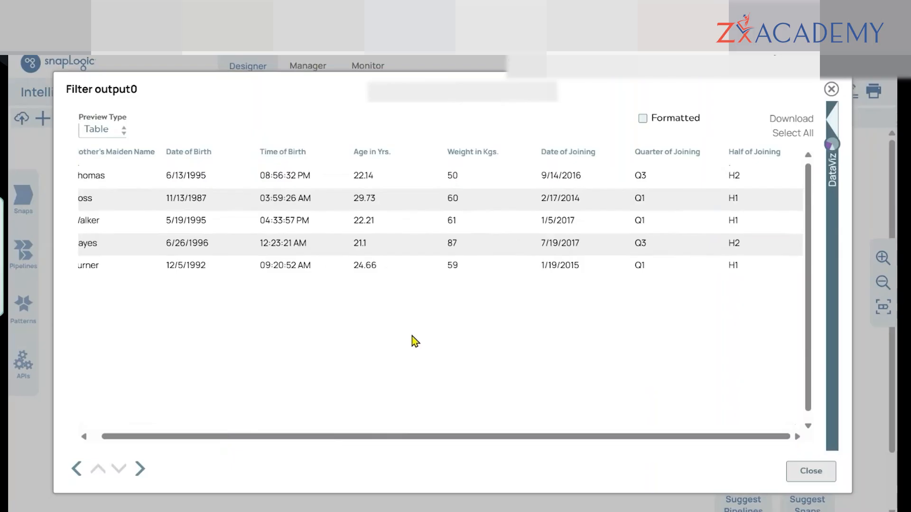
pyautogui.scroll(-1, 414, 340)
pyautogui.scroll(1, 407, 309)
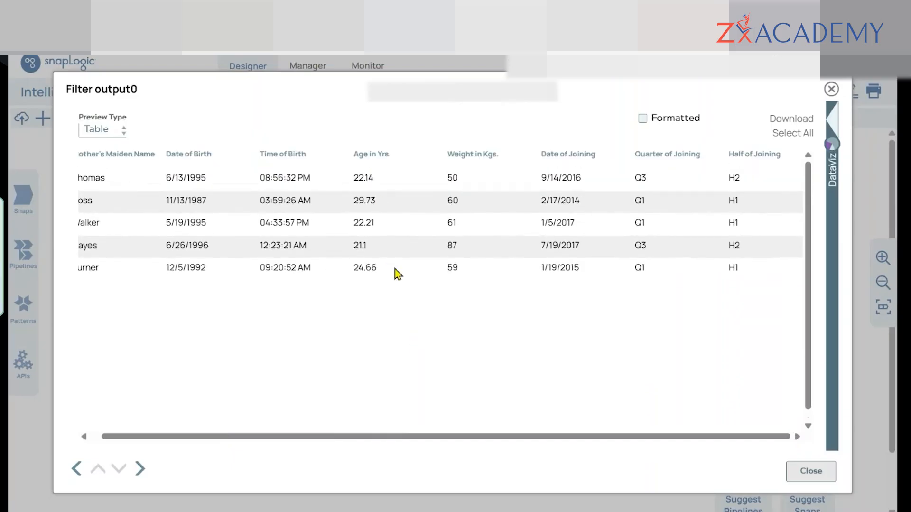
pyautogui.click(815, 474)
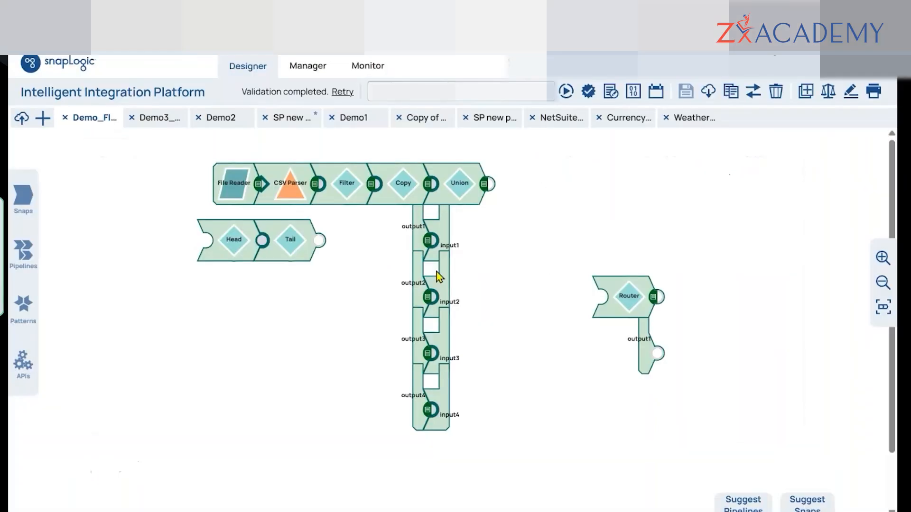
# Step: Review the Filter snap's expression and compare it with the ages in its output preview
pyautogui.click(339, 194)
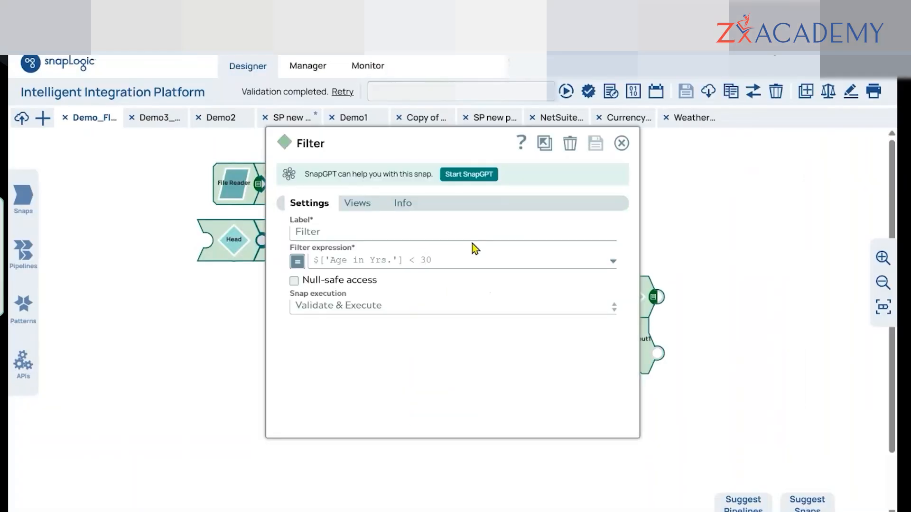
pyautogui.click(622, 143)
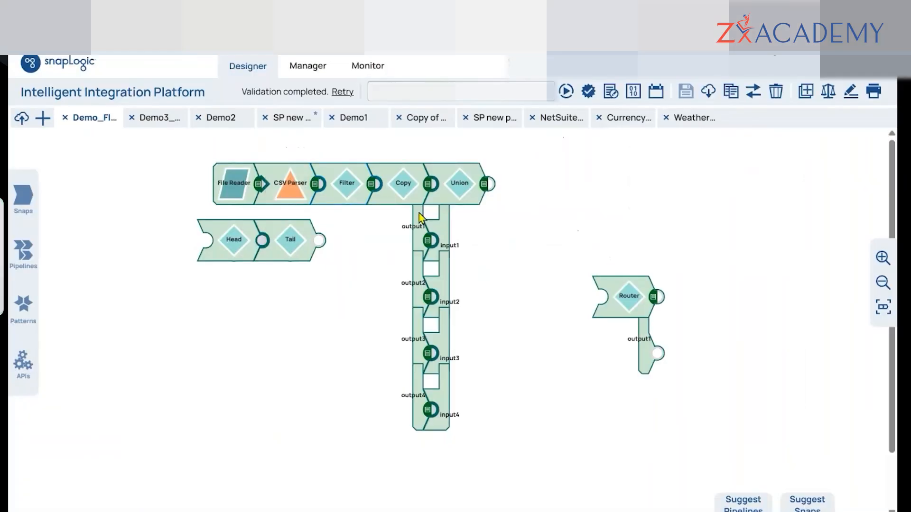
pyautogui.click(372, 185)
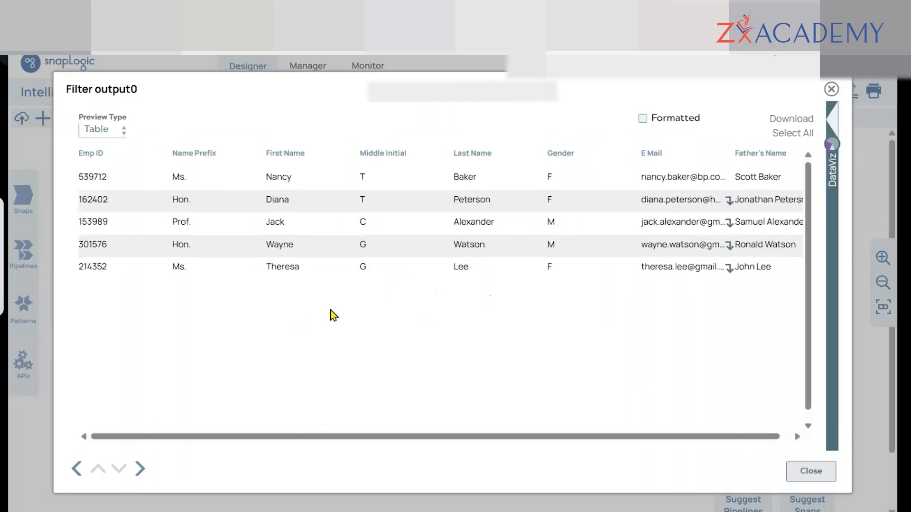
pyautogui.moveTo(220, 427); pyautogui.dragTo(394, 412)
pyautogui.scroll(1, 376, 337)
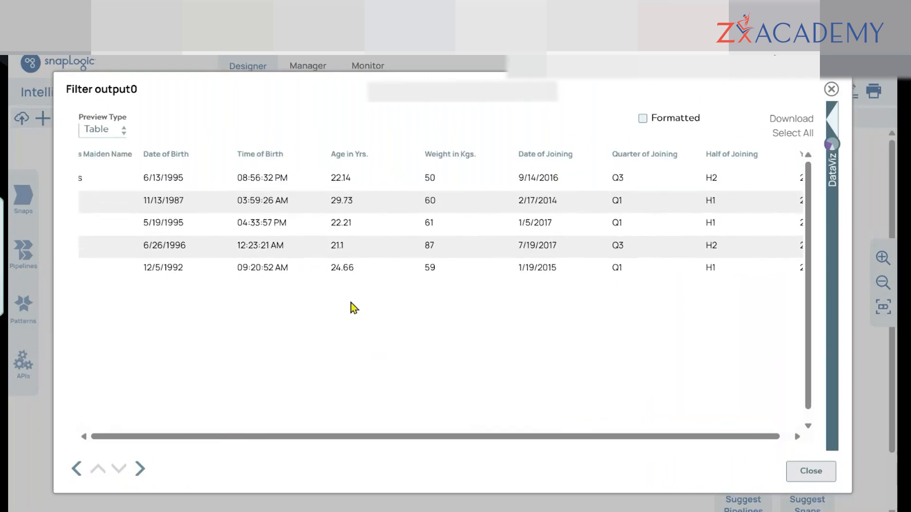
pyautogui.click(830, 91)
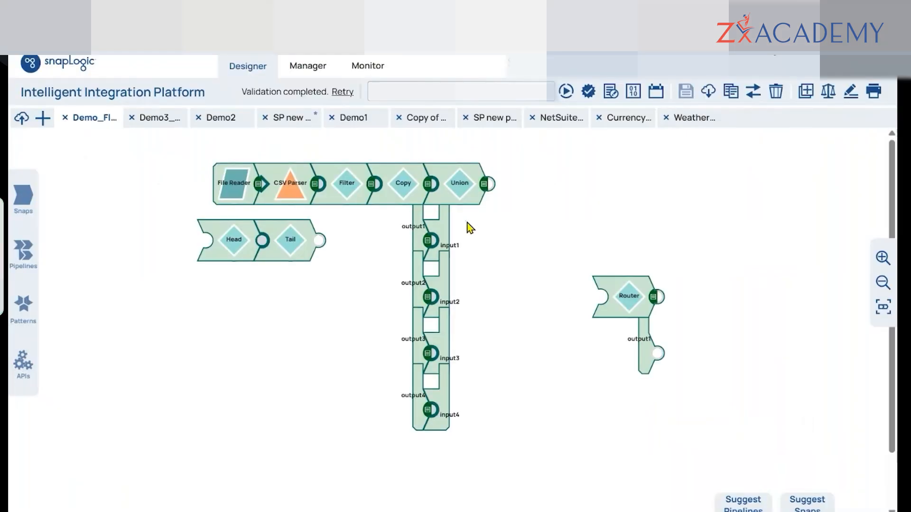
# Step: Detach the Filter, Copy and Union chain from CSV Parser and connect the Router snap in its place
pyautogui.click(322, 187)
pyautogui.moveTo(368, 199); pyautogui.dragTo(481, 199)
pyautogui.moveTo(631, 308); pyautogui.dragTo(370, 215)
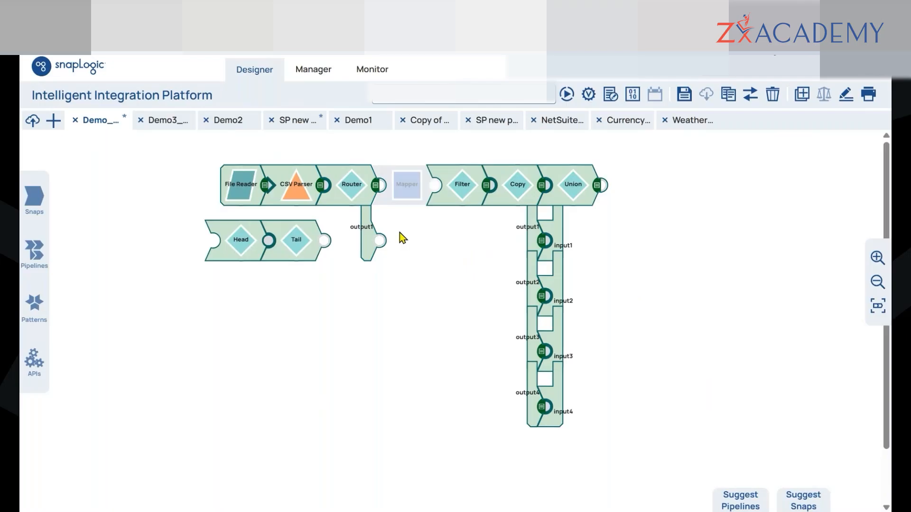
# Step: Separate Union from Copy, remove output3 and output4 from the Copy snap's views, and save its settings
pyautogui.click(523, 198)
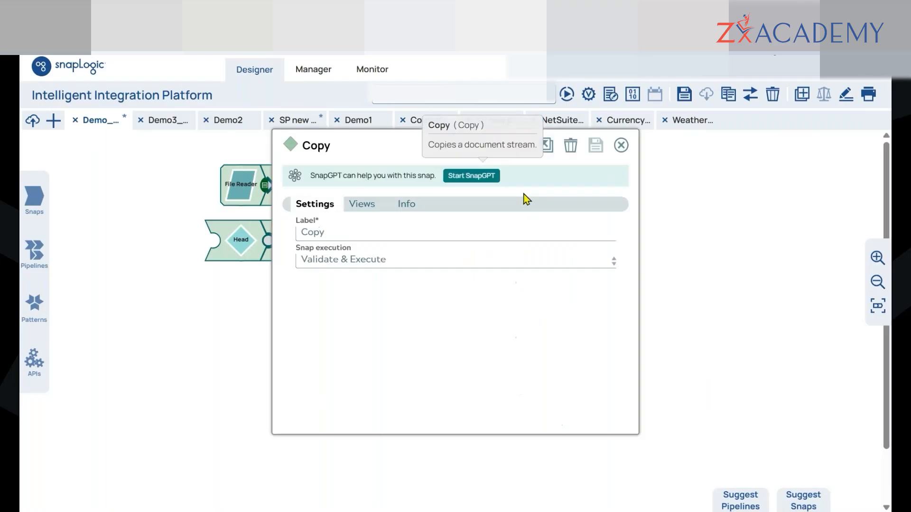
pyautogui.click(362, 205)
pyautogui.scroll(-3, 530, 354)
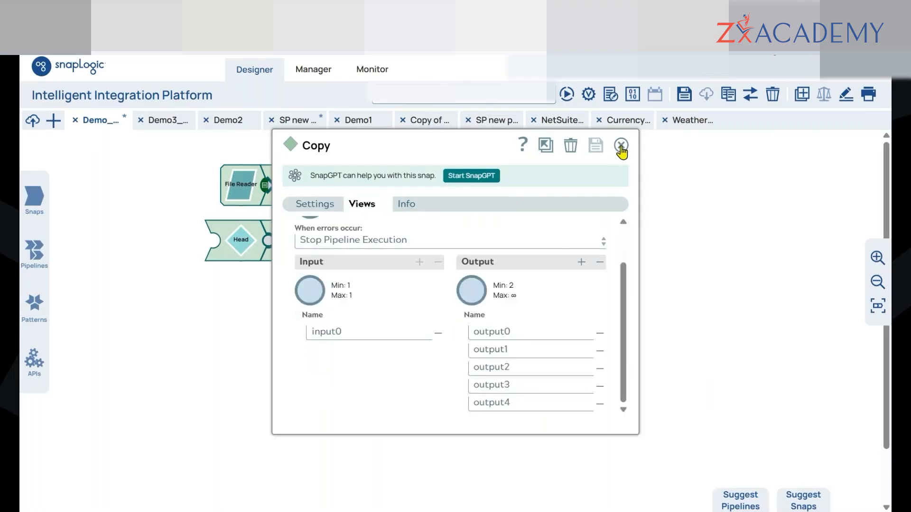
pyautogui.click(621, 145)
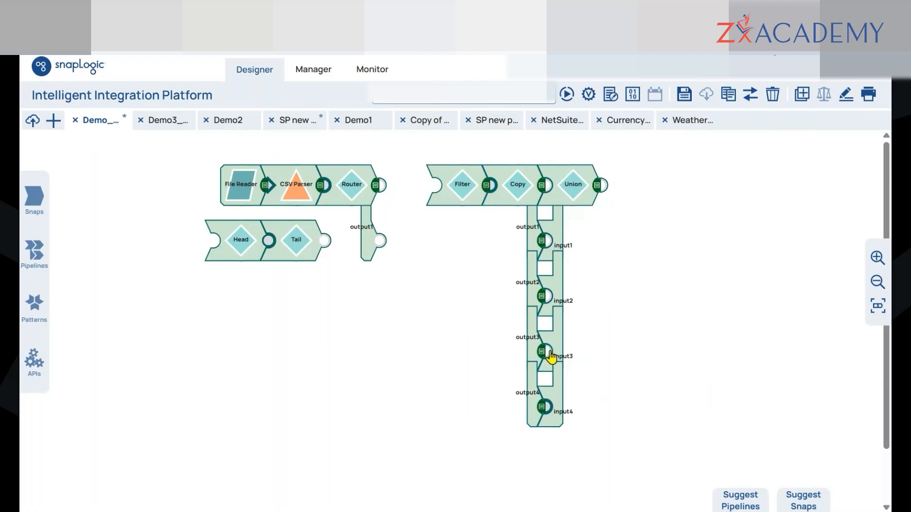
pyautogui.moveTo(572, 186); pyautogui.dragTo(682, 186)
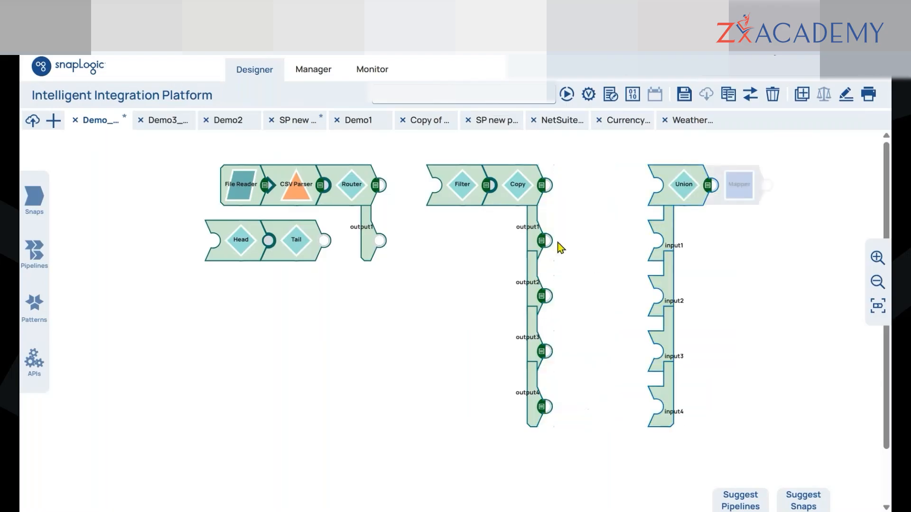
pyautogui.click(518, 194)
pyautogui.click(361, 204)
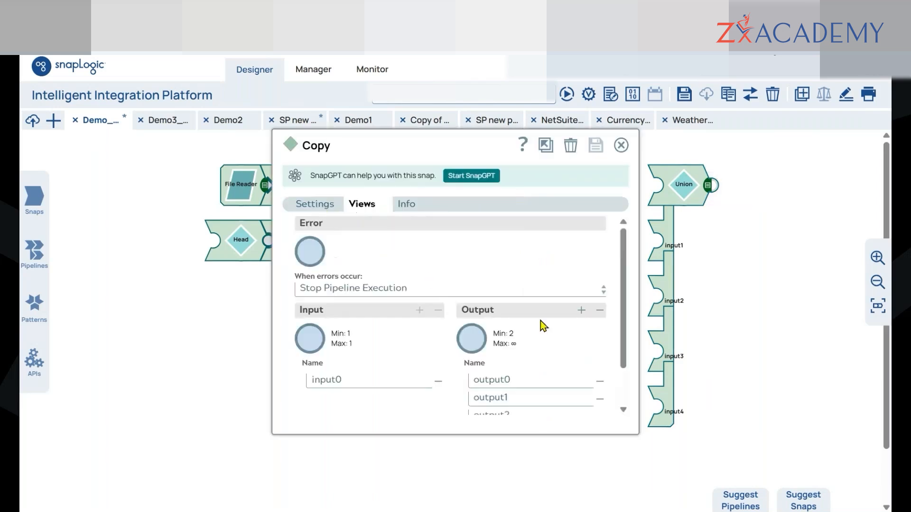
pyautogui.scroll(-2, 541, 327)
pyautogui.click(599, 405)
pyautogui.click(599, 404)
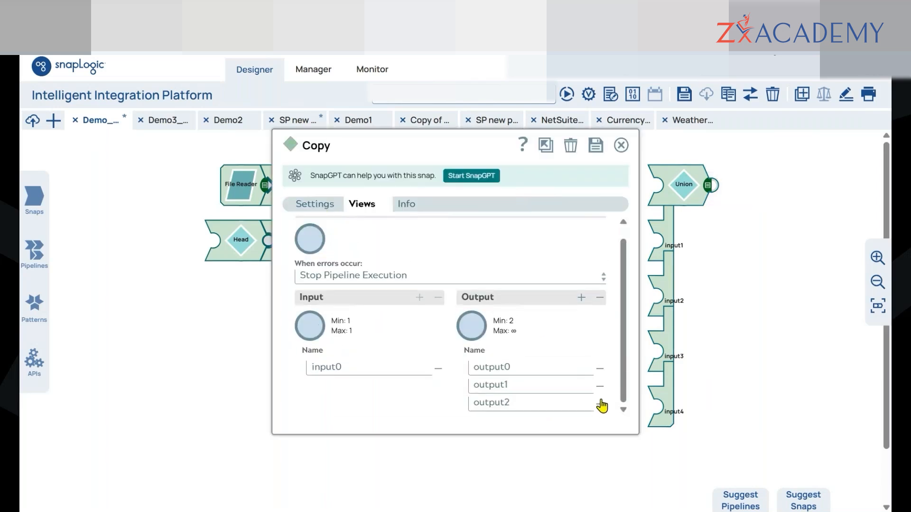
pyautogui.click(590, 146)
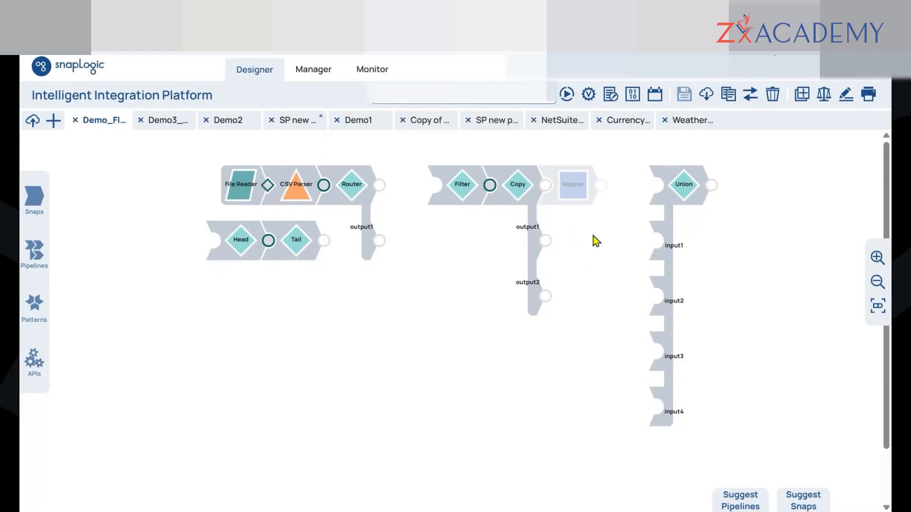
# Step: Reconnect Union to Copy, remove input3 and input4 from the Union snap's views, and save its settings
pyautogui.moveTo(690, 189); pyautogui.dragTo(588, 187)
pyautogui.click(593, 180)
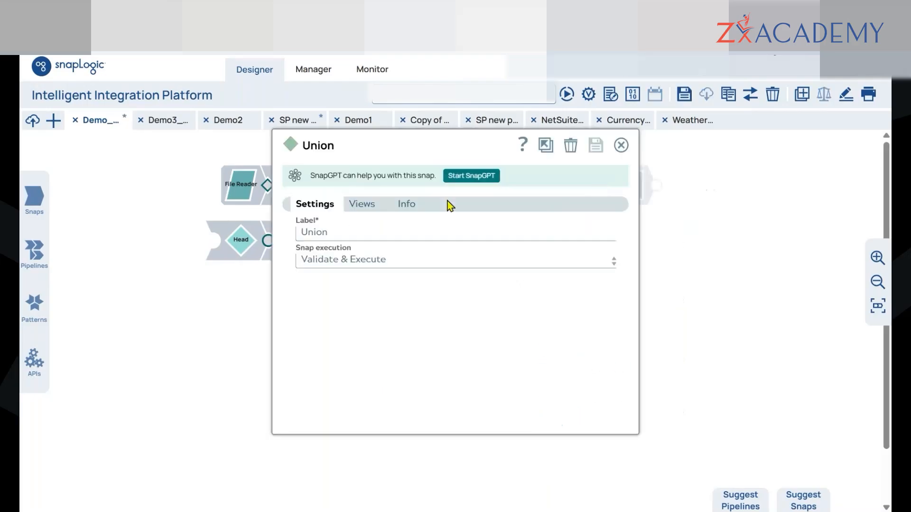
pyautogui.click(362, 210)
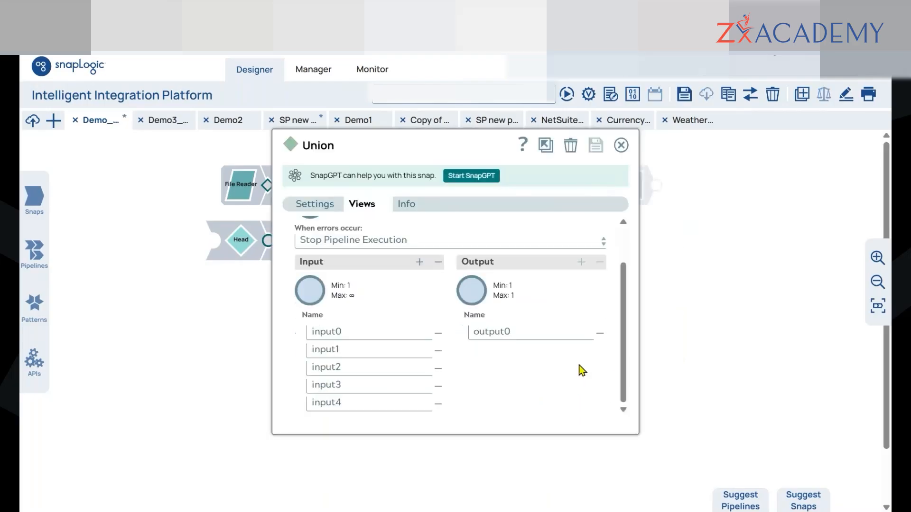
pyautogui.click(438, 404)
pyautogui.click(439, 404)
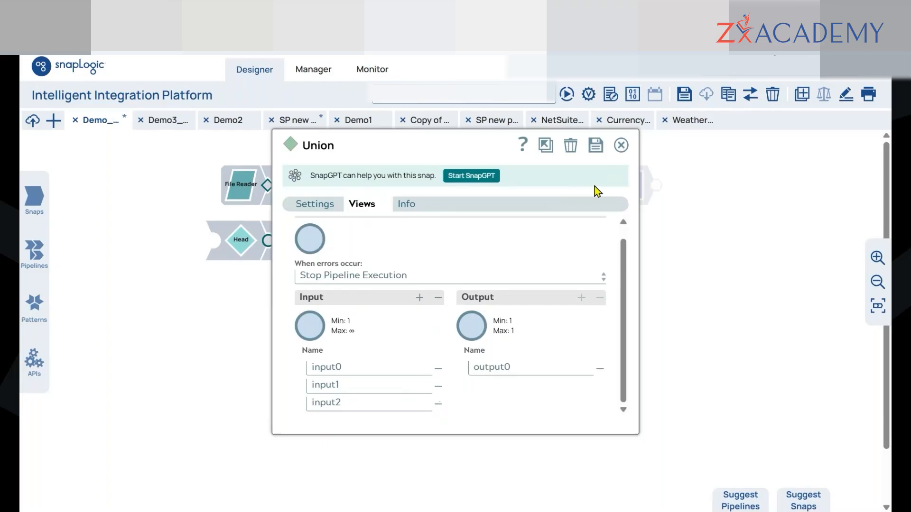
pyautogui.click(595, 147)
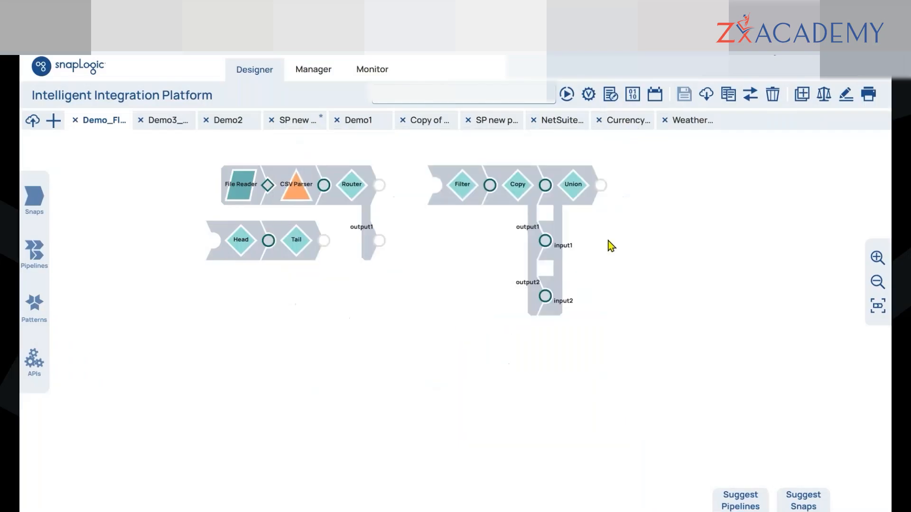
# Step: Set Router aside so CSV Parser connects directly to Filter again, and validate the pipeline
pyautogui.moveTo(338, 194); pyautogui.dragTo(405, 342)
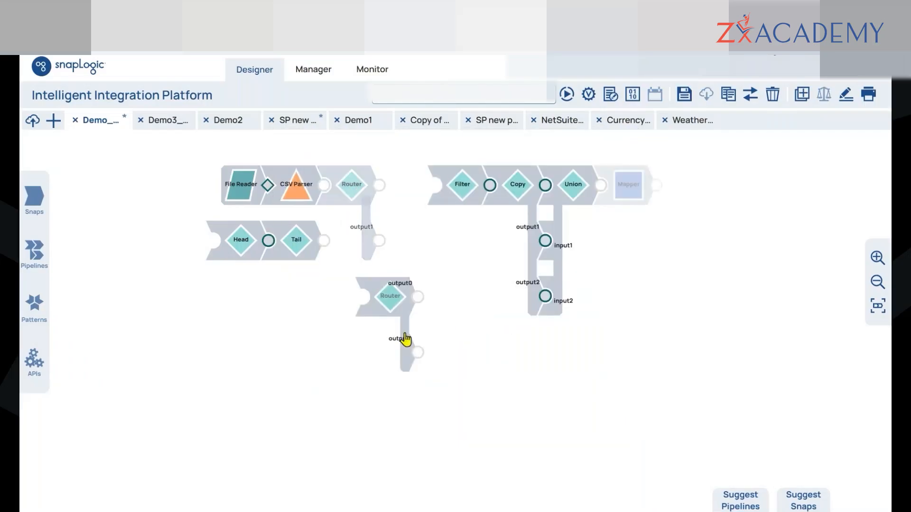
pyautogui.click(458, 197)
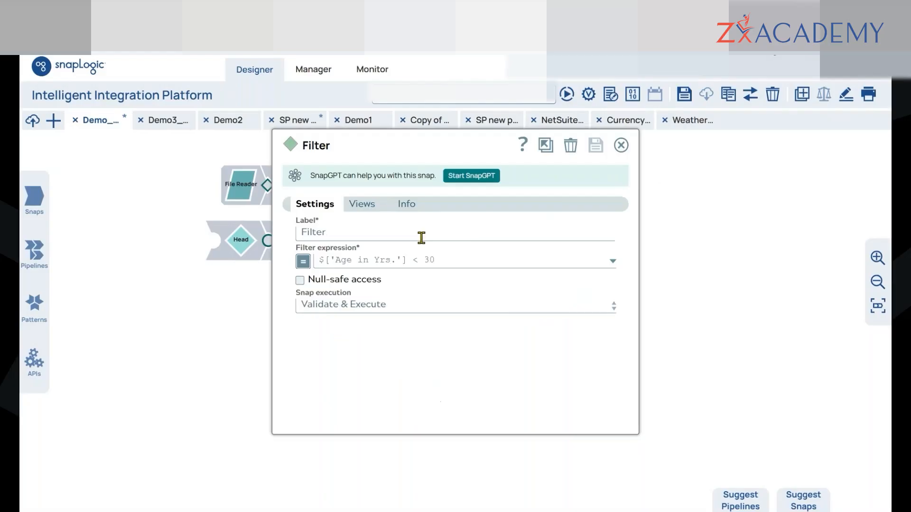
pyautogui.click(621, 148)
pyautogui.moveTo(304, 190); pyautogui.dragTo(414, 192)
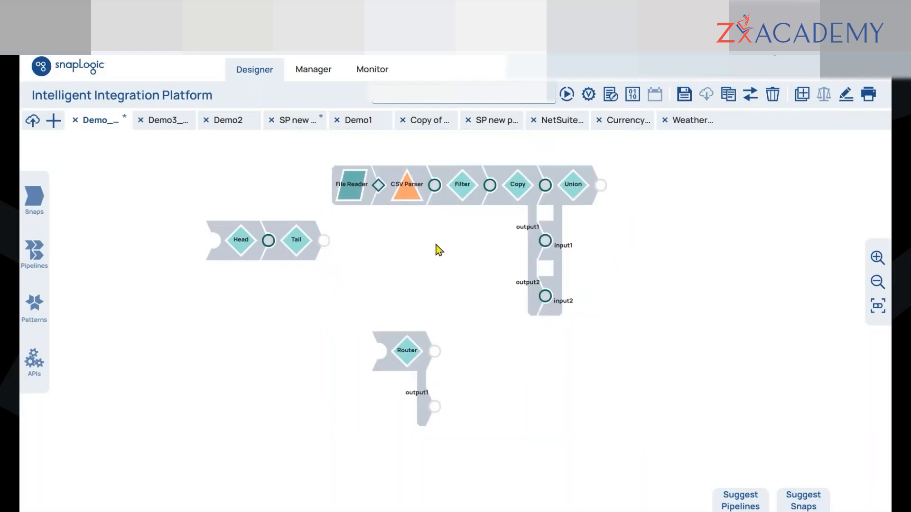
pyautogui.click(587, 95)
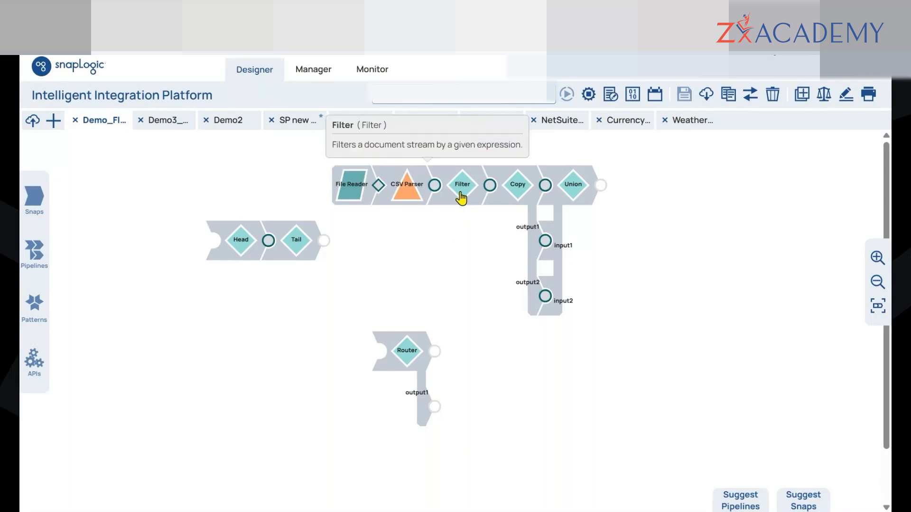
# Step: Review the Filter snap's settings and output preview, and step through the previews of Copy's outputs
pyautogui.click(461, 197)
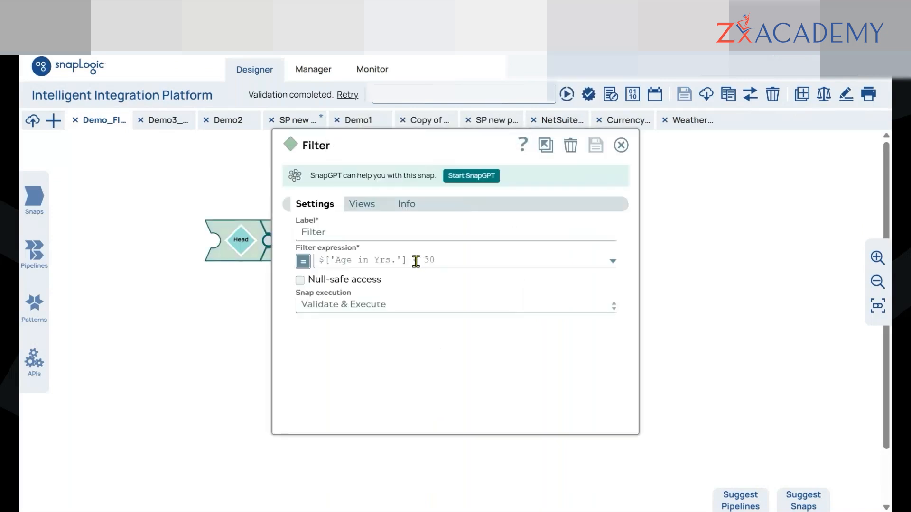
pyautogui.click(623, 148)
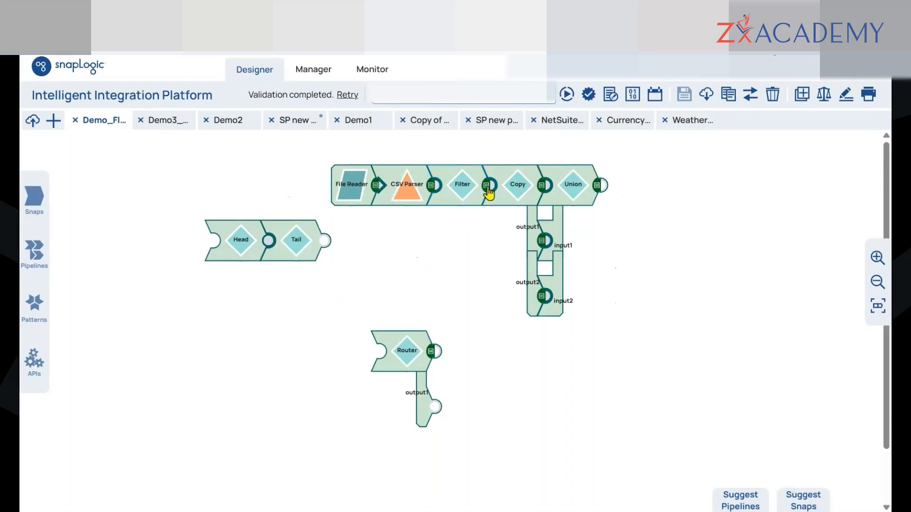
pyautogui.click(488, 190)
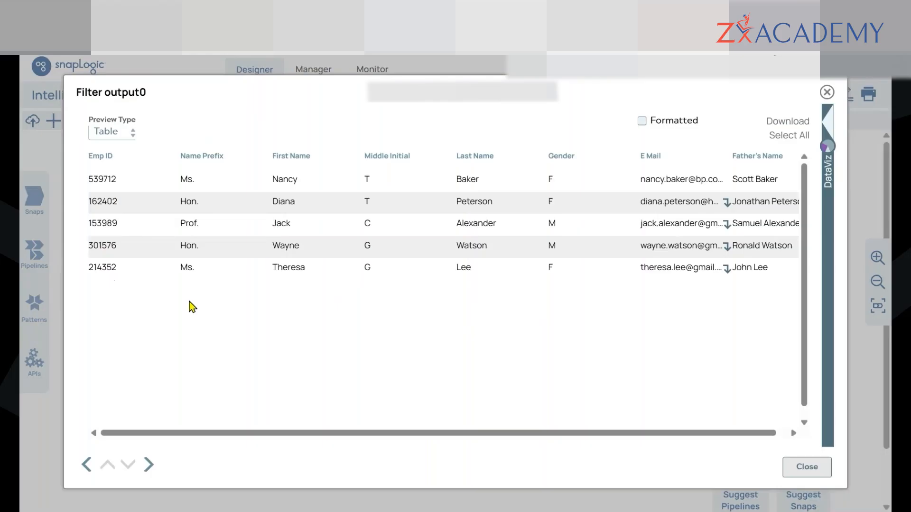
pyautogui.click(147, 464)
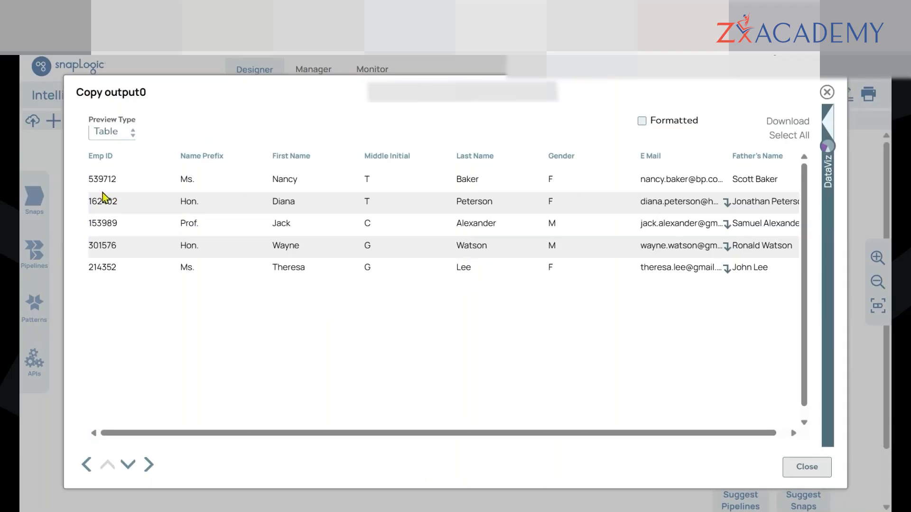
pyautogui.click(128, 465)
pyautogui.click(129, 467)
# Step: Examine the Union snap's output preview, resizing the preview window to show more of the combined records
pyautogui.click(149, 466)
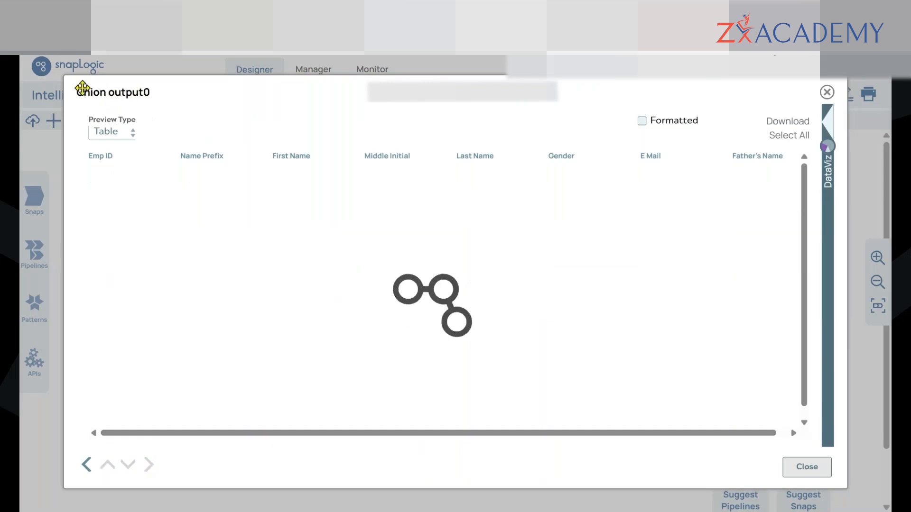
pyautogui.moveTo(67, 77); pyautogui.dragTo(366, 262)
pyautogui.moveTo(514, 245); pyautogui.dragTo(514, 54)
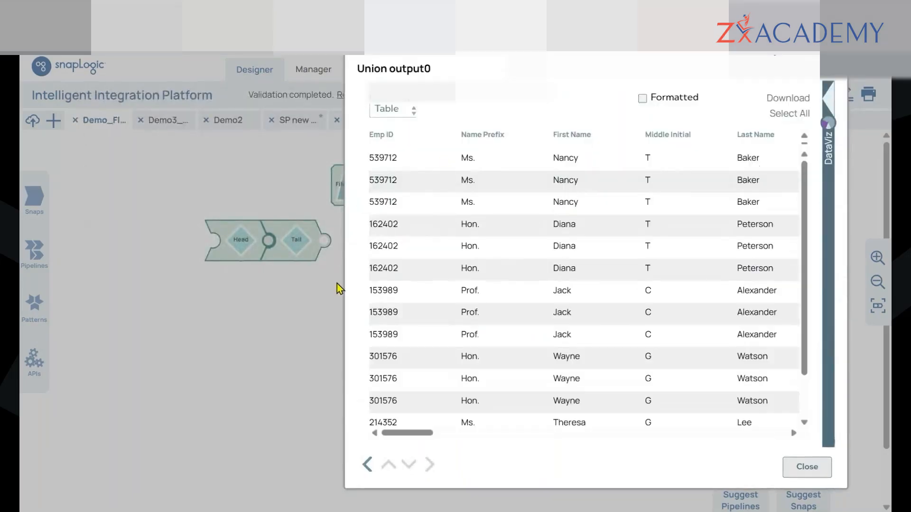
pyautogui.moveTo(345, 283); pyautogui.dragTo(135, 274)
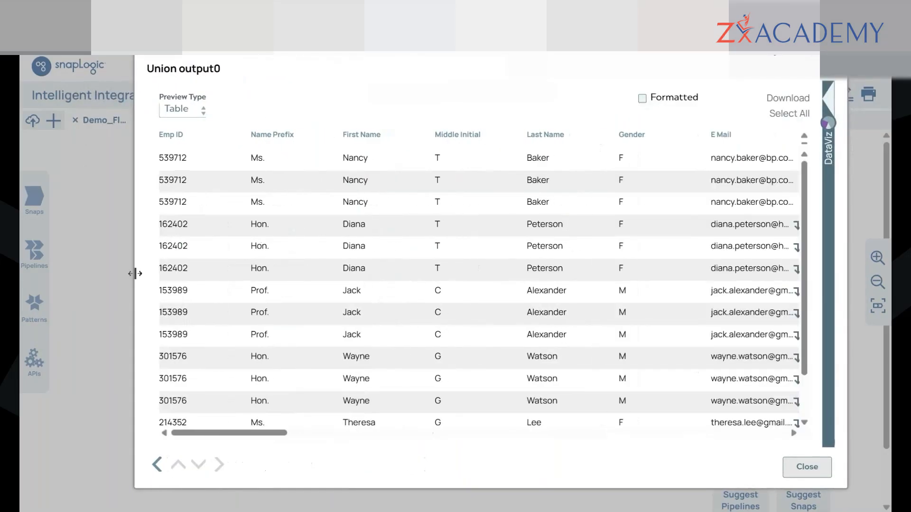
pyautogui.scroll(-1, 369, 289)
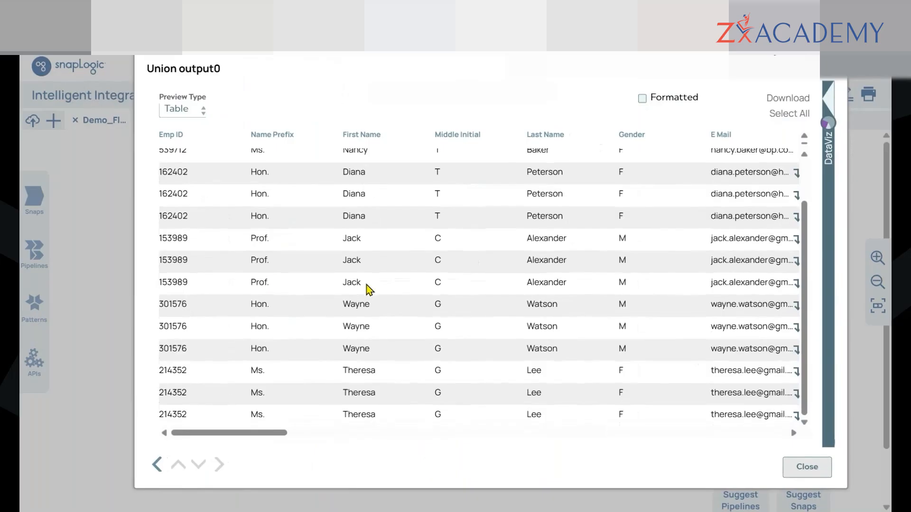
# Step: Examine the repeated employee records in the Union output preview, highlighting one employee's duplicate rows, and close the preview
pyautogui.scroll(2, 369, 289)
pyautogui.doubleClick(180, 227)
pyautogui.click(175, 246)
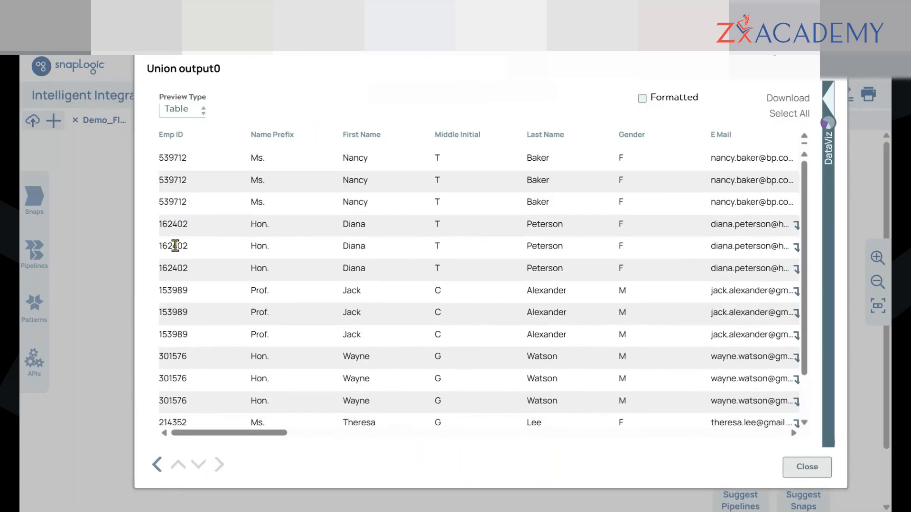
pyautogui.moveTo(169, 226); pyautogui.dragTo(191, 264)
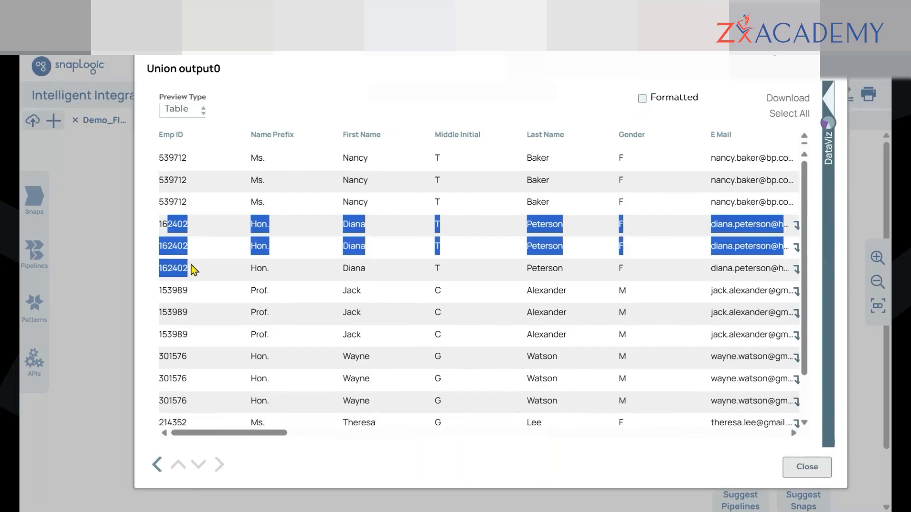
pyautogui.click(192, 264)
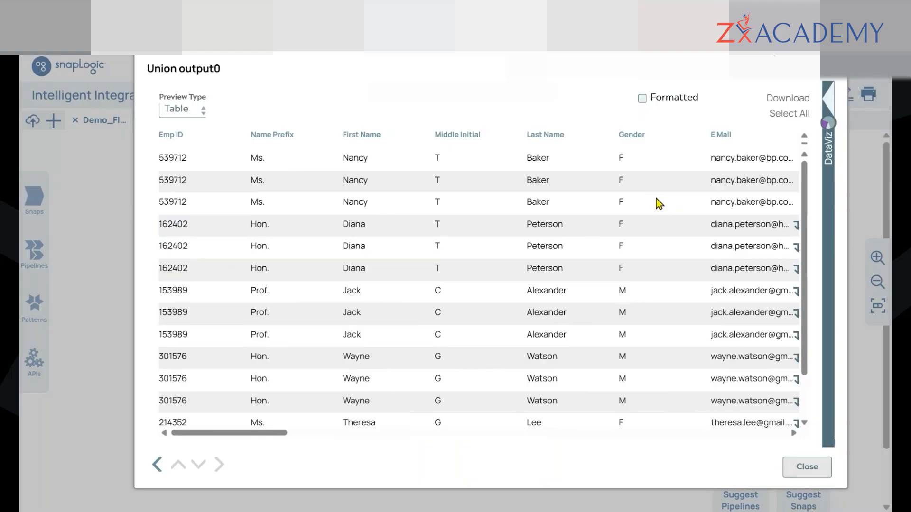
pyautogui.click(825, 70)
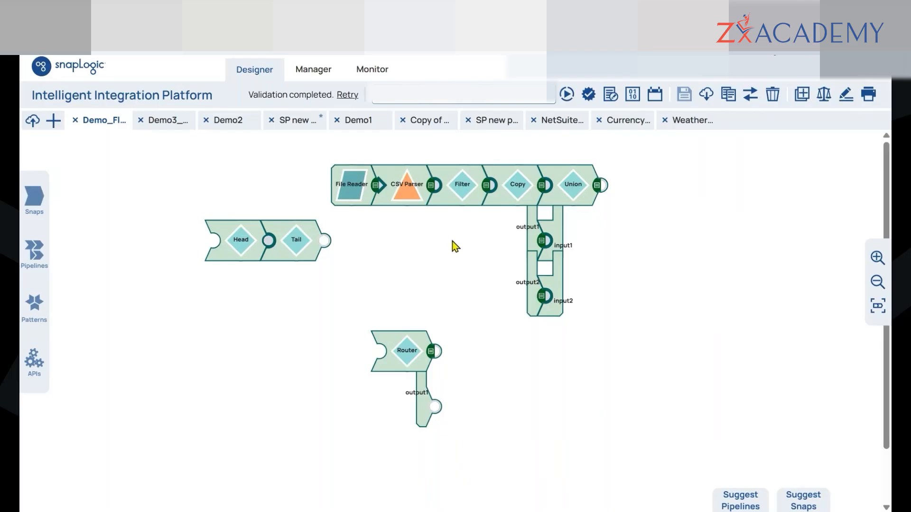
# Step: Rename the Filter snap to "Filter Age < 30" and save its settings
pyautogui.click(467, 187)
pyautogui.click(399, 232)
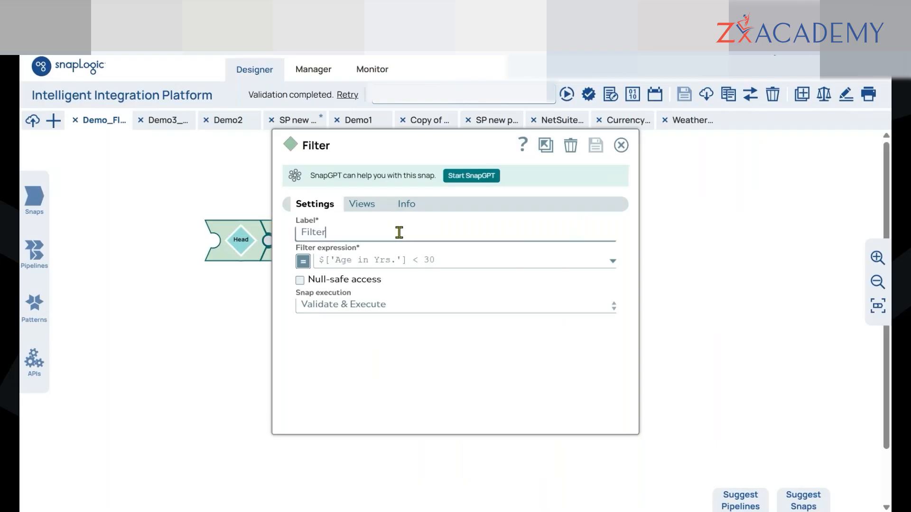
pyautogui.write('Age')
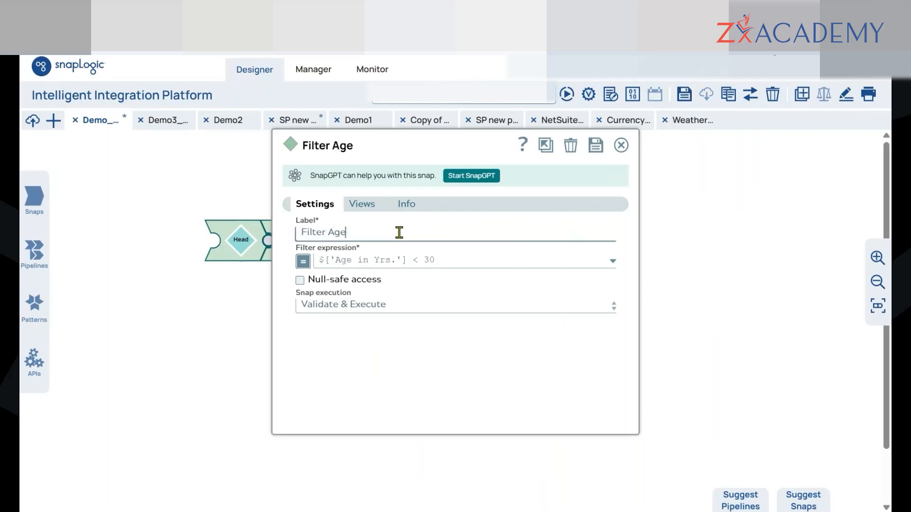
pyautogui.write(' < 30')
pyautogui.press('Return')
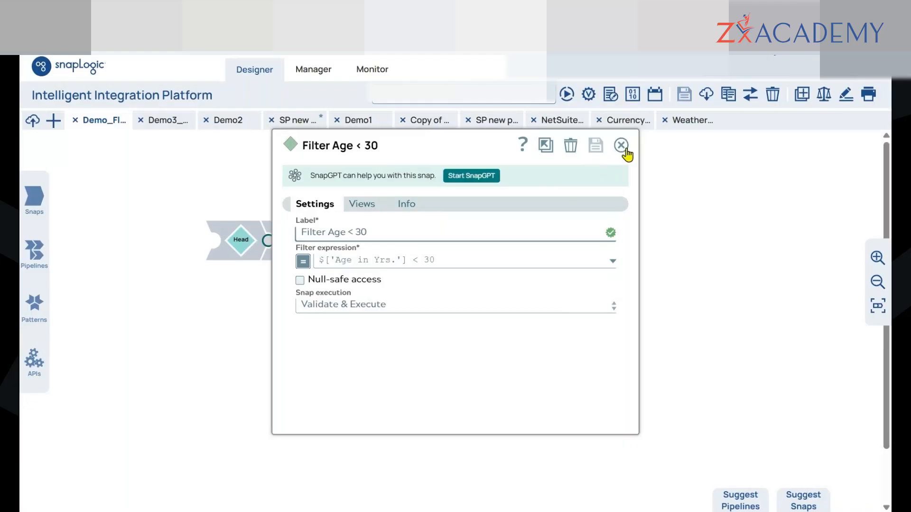
pyautogui.click(622, 146)
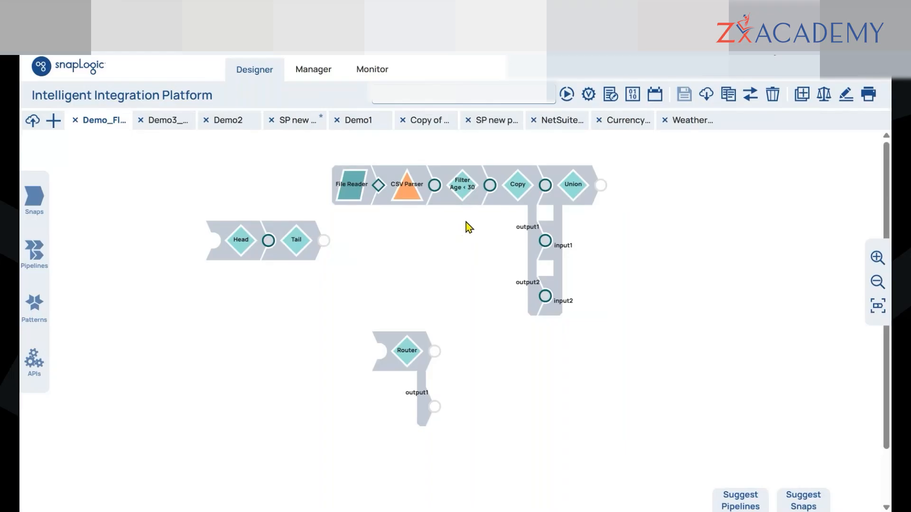
# Step: Detach File Reader and CSV Parser from the Filter chain, connect Router after CSV Parser, and move the Filter chain farther away
pyautogui.moveTo(406, 192); pyautogui.dragTo(328, 190)
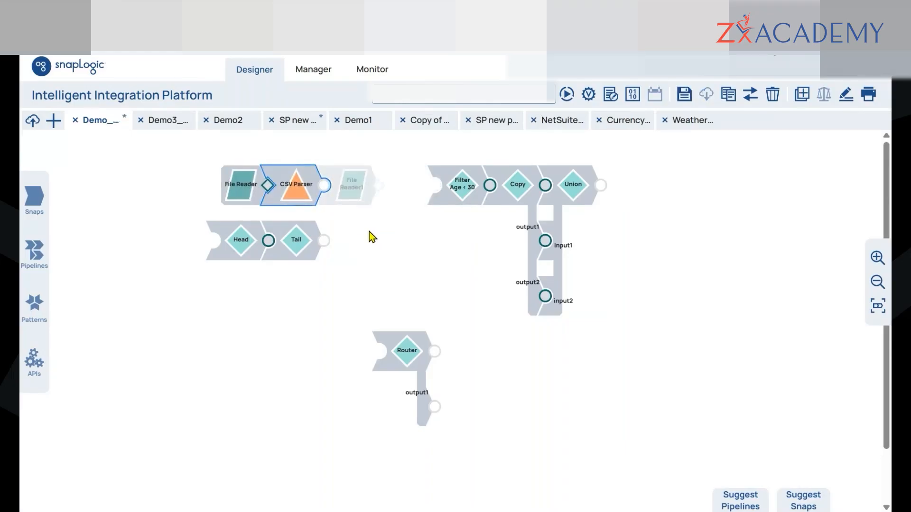
pyautogui.click(393, 267)
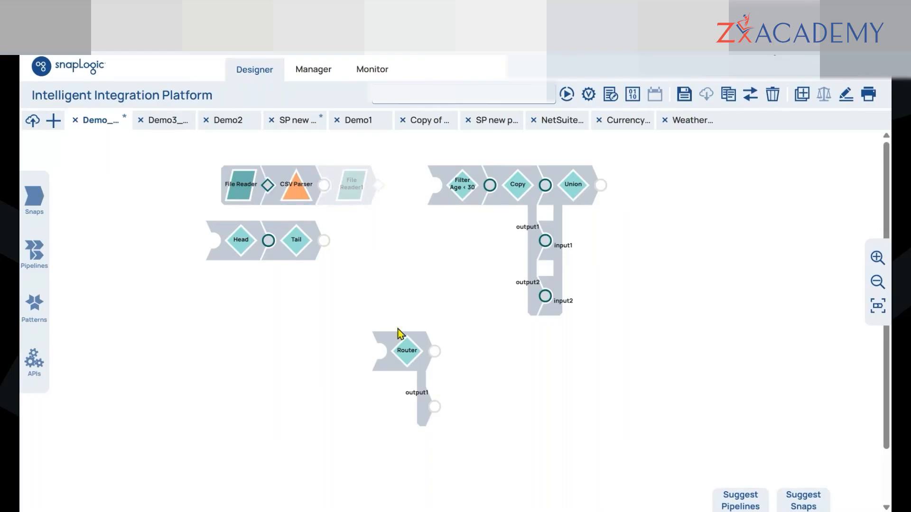
pyautogui.moveTo(407, 367); pyautogui.dragTo(346, 168)
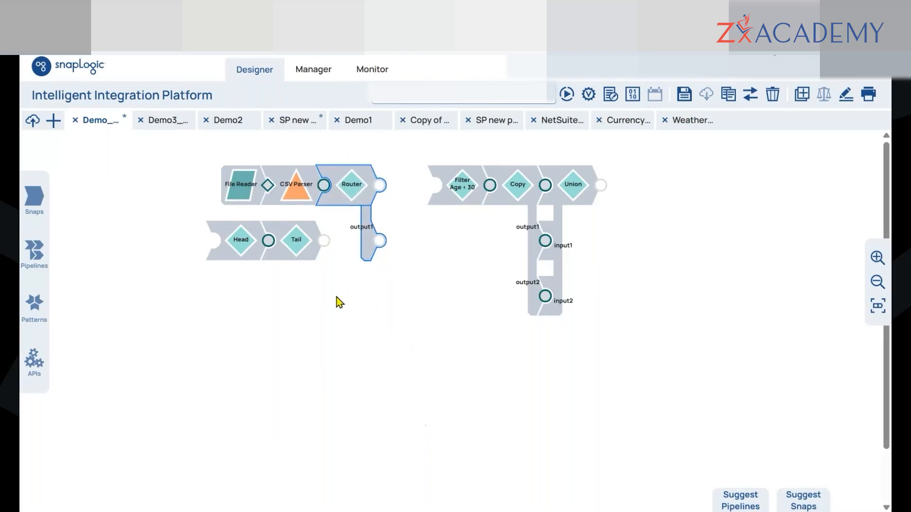
pyautogui.moveTo(462, 191); pyautogui.dragTo(519, 190)
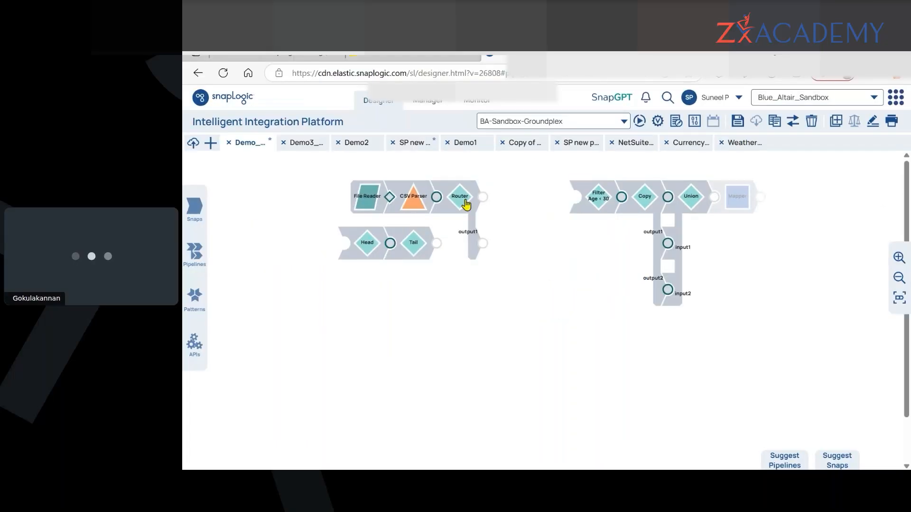
# Step: Review the Filter snap's expression and the minimum and maximum limits of its input and output views
pyautogui.click(602, 205)
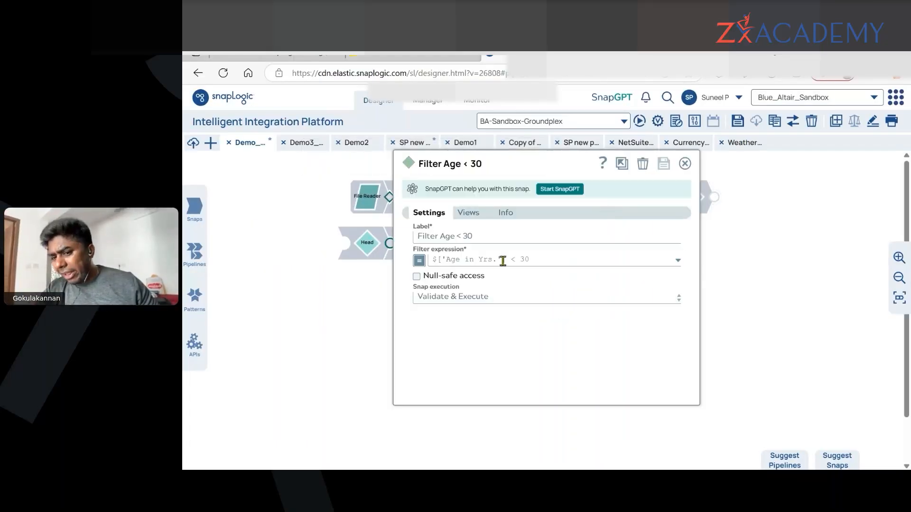
pyautogui.moveTo(510, 166); pyautogui.dragTo(400, 179)
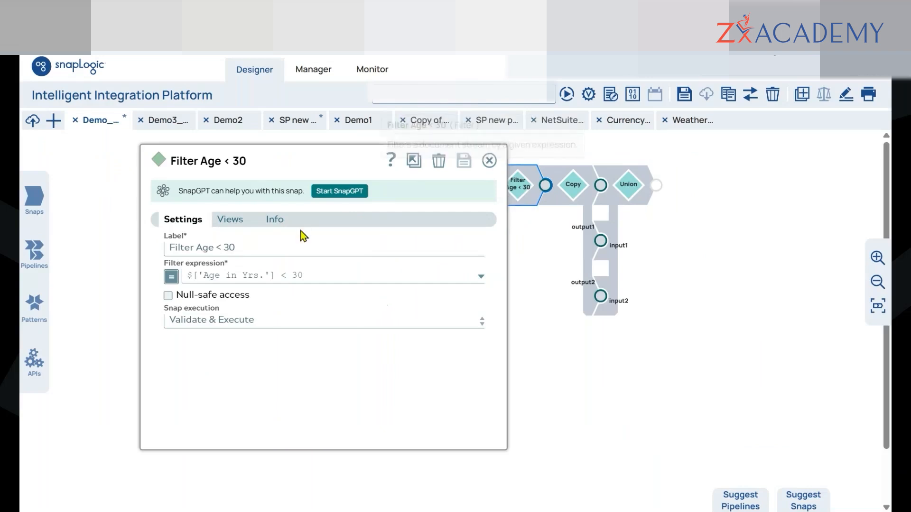
pyautogui.click(232, 220)
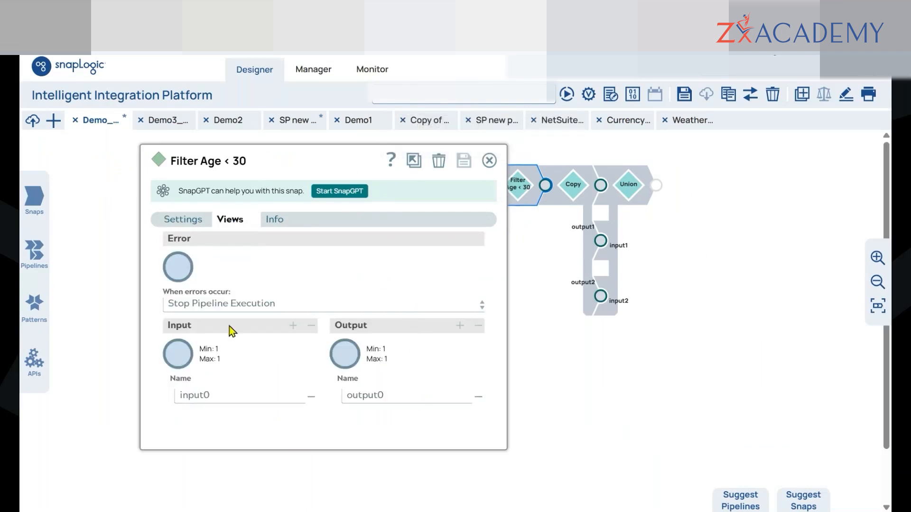
pyautogui.moveTo(210, 358); pyautogui.dragTo(224, 359)
pyautogui.doubleClick(381, 358)
pyautogui.click(375, 280)
pyautogui.click(489, 161)
# Step: Add the output views output2 and output3 to the Router snap and save its settings
pyautogui.click(346, 194)
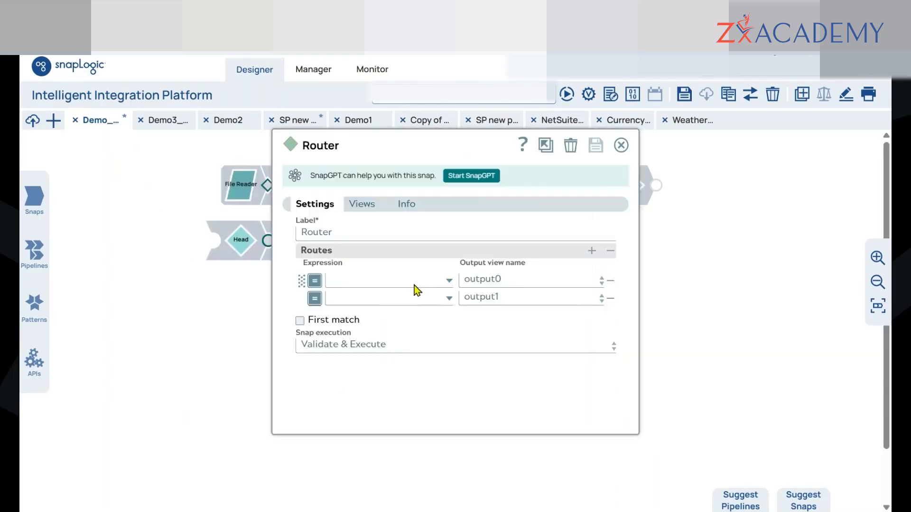
pyautogui.moveTo(427, 143); pyautogui.dragTo(621, 155)
pyautogui.click(554, 210)
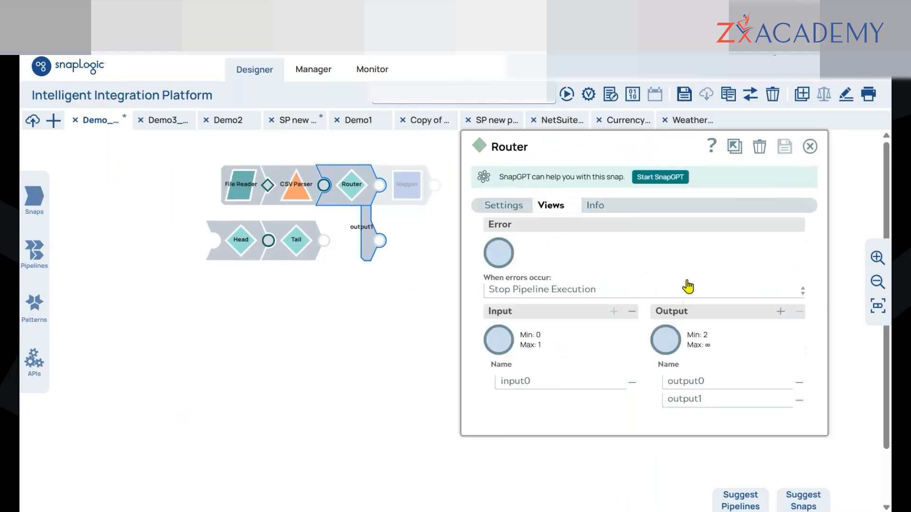
pyautogui.click(781, 311)
pyautogui.scroll(-1, 725, 309)
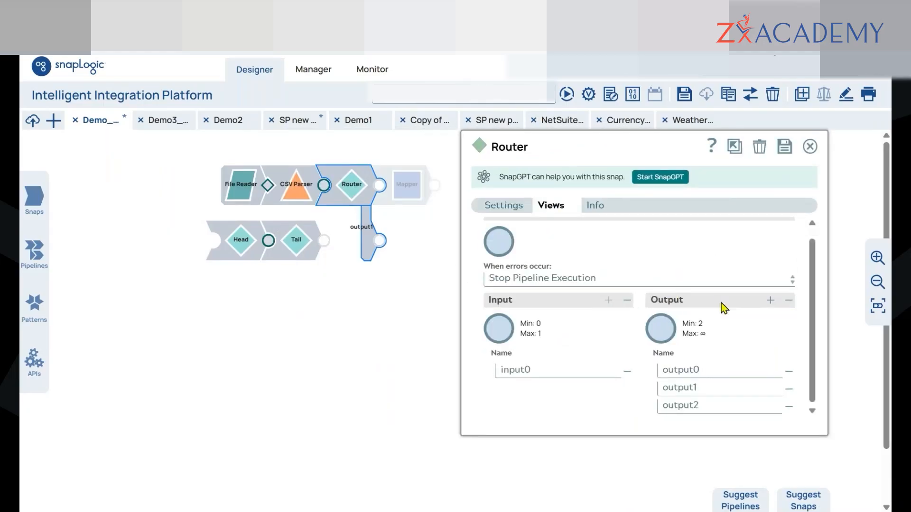
pyautogui.click(770, 300)
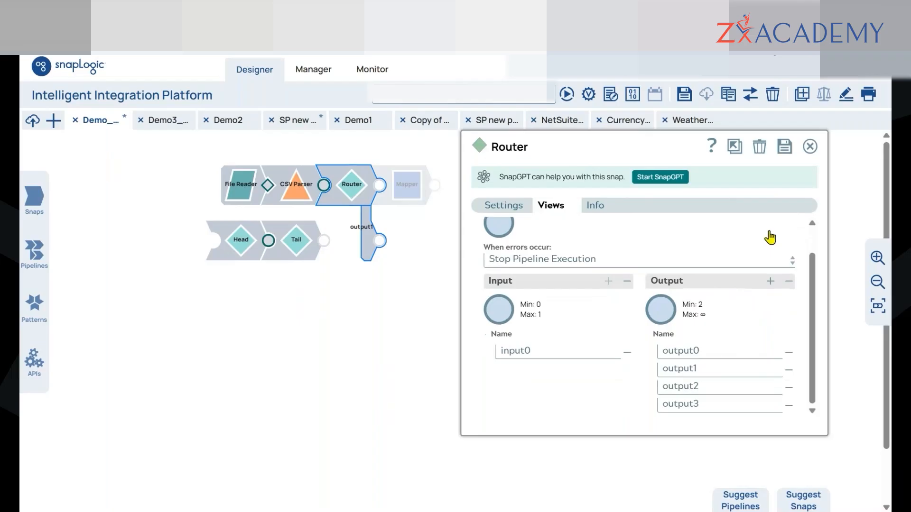
pyautogui.click(785, 149)
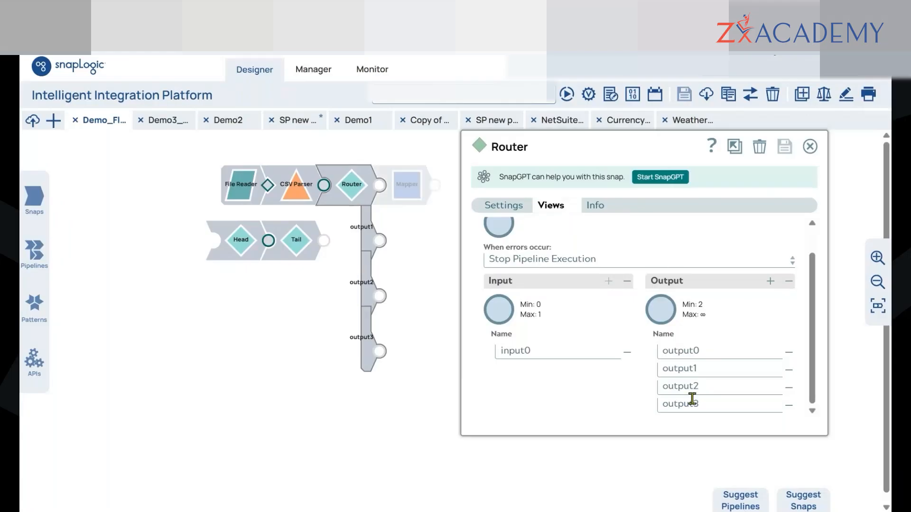
pyautogui.scroll(1, 688, 332)
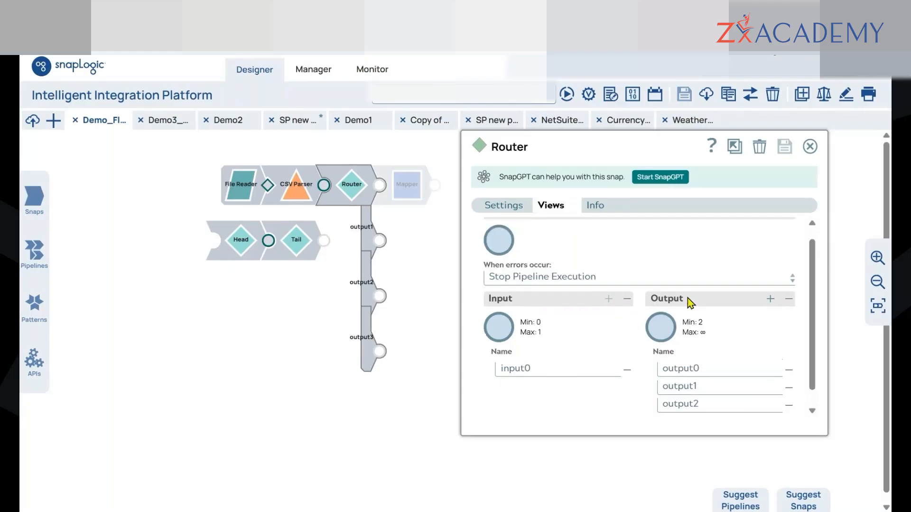
# Step: Review the Router snap's route expression fields and the filter expression of the Filter snap
pyautogui.click(500, 213)
pyautogui.click(556, 281)
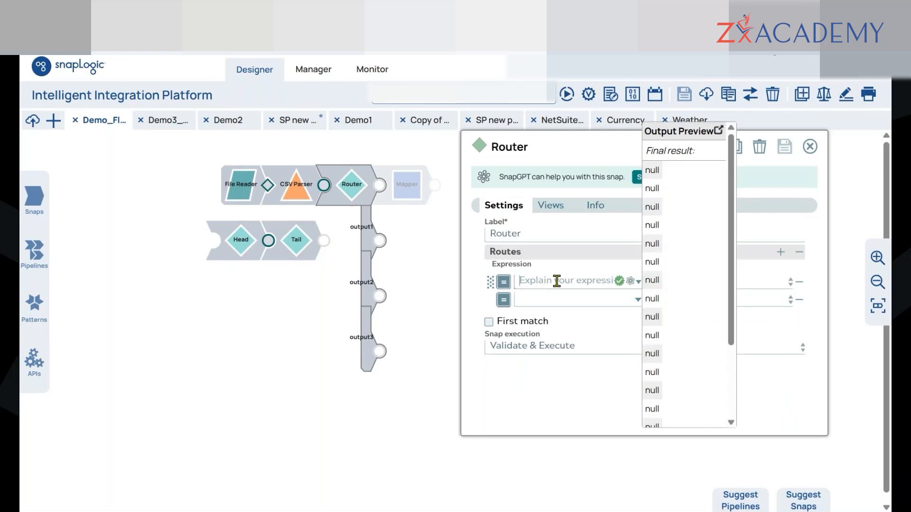
pyautogui.click(810, 147)
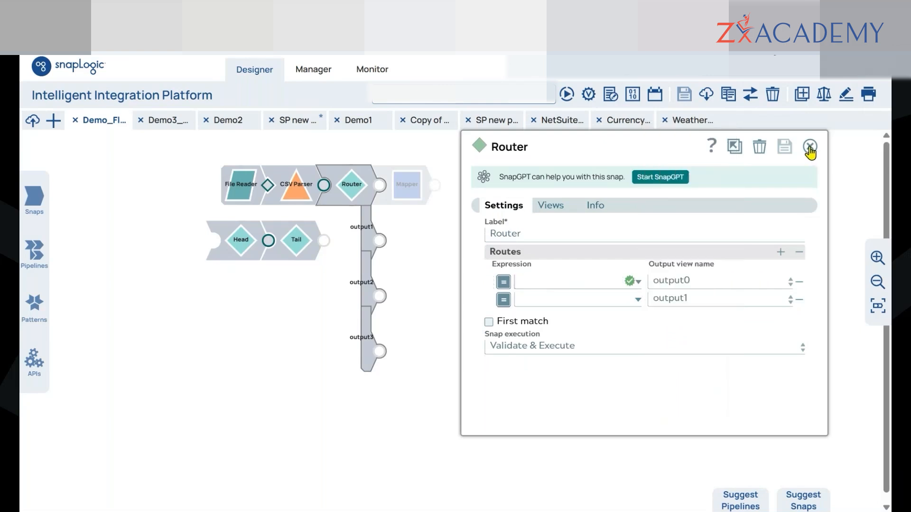
pyautogui.click(809, 147)
pyautogui.click(514, 192)
pyautogui.tripleClick(436, 260)
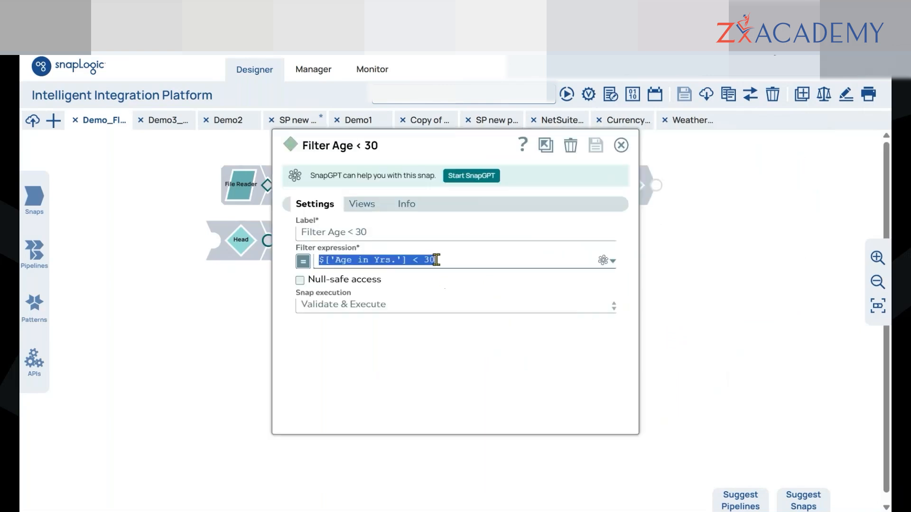
pyautogui.click(620, 144)
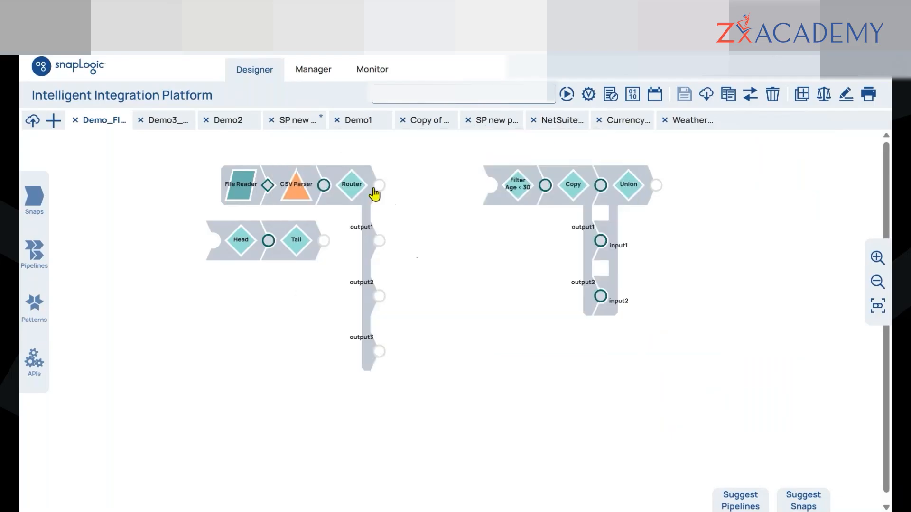
# Step: Reopen the Router snap's settings in a wider window beside the pipeline and validate the pipeline
pyautogui.click(372, 192)
pyautogui.moveTo(468, 146); pyautogui.dragTo(696, 127)
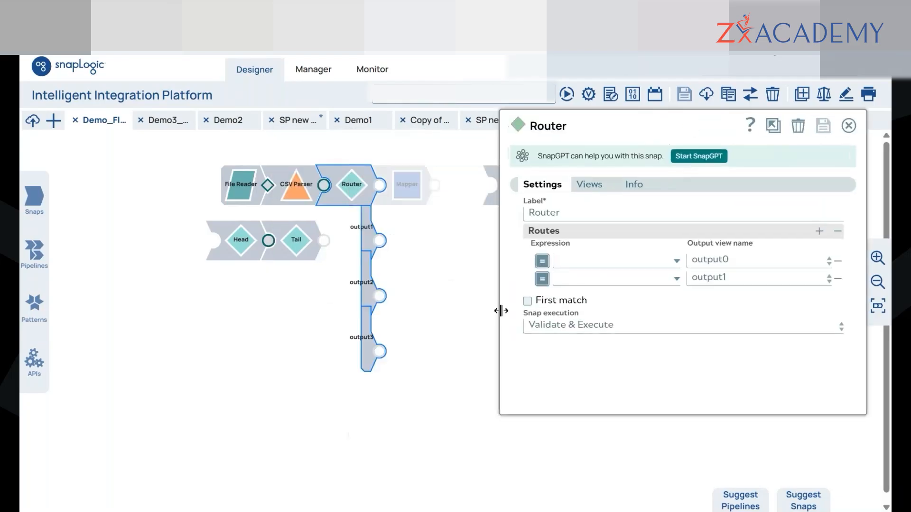
pyautogui.moveTo(501, 318); pyautogui.dragTo(441, 316)
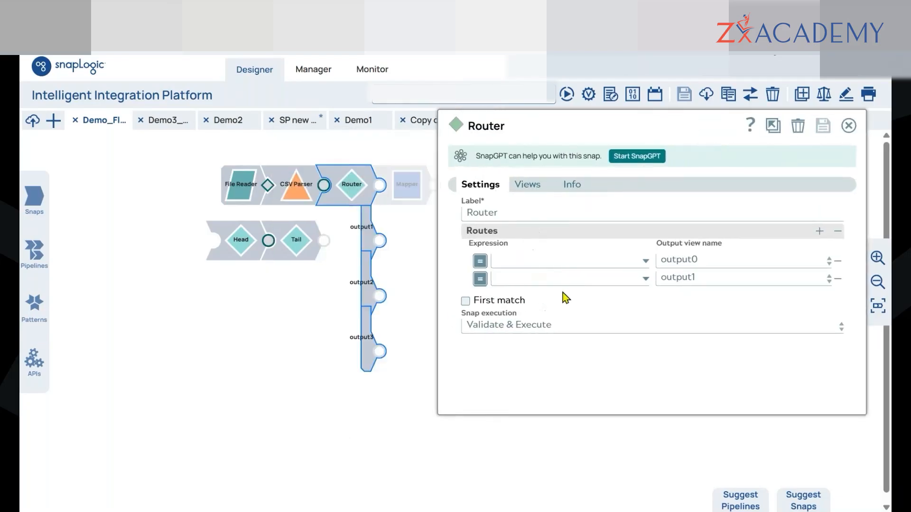
pyautogui.click(645, 261)
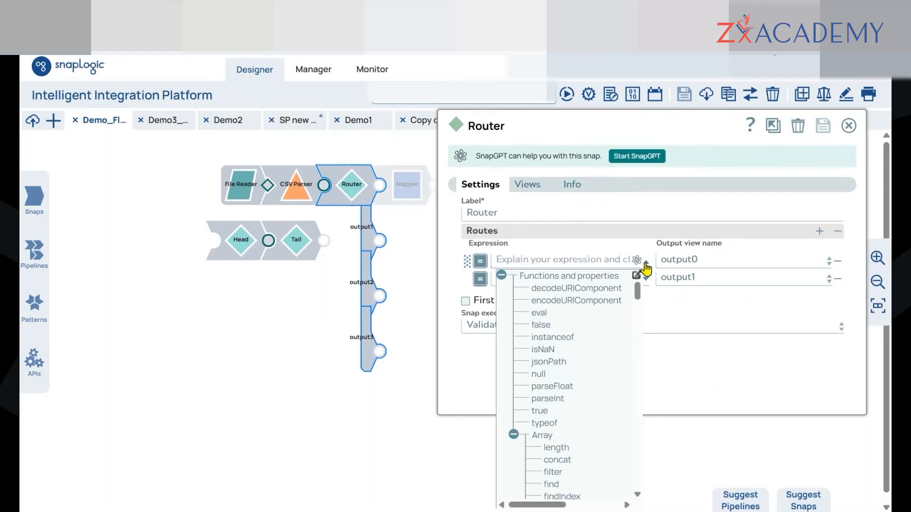
pyautogui.click(588, 95)
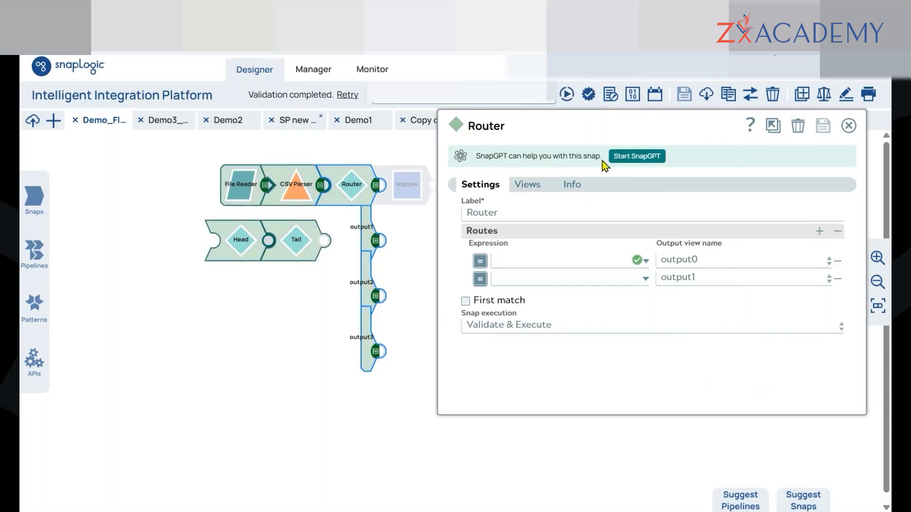
# Step: Set the expression of the Router's output0 route to $['Age in Yrs.']<30, using the Age in Yrs. field from the input schema
pyautogui.click(645, 262)
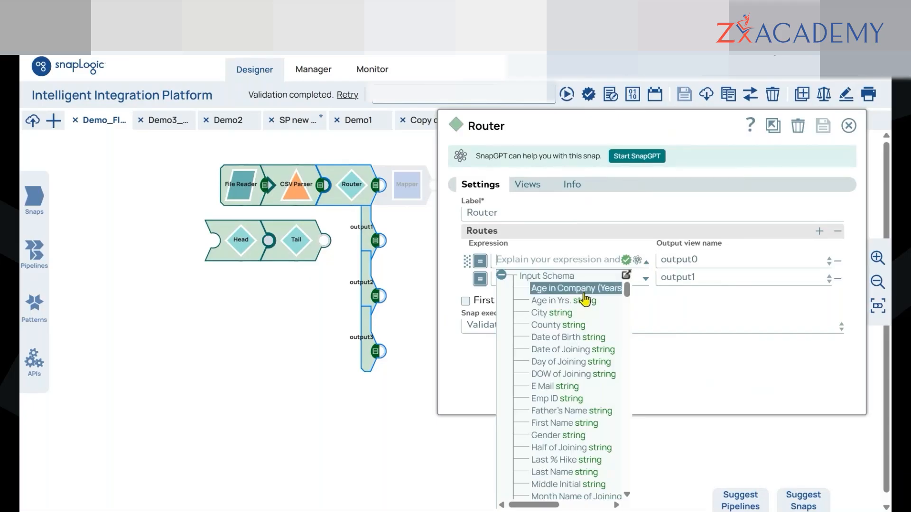
pyautogui.click(559, 304)
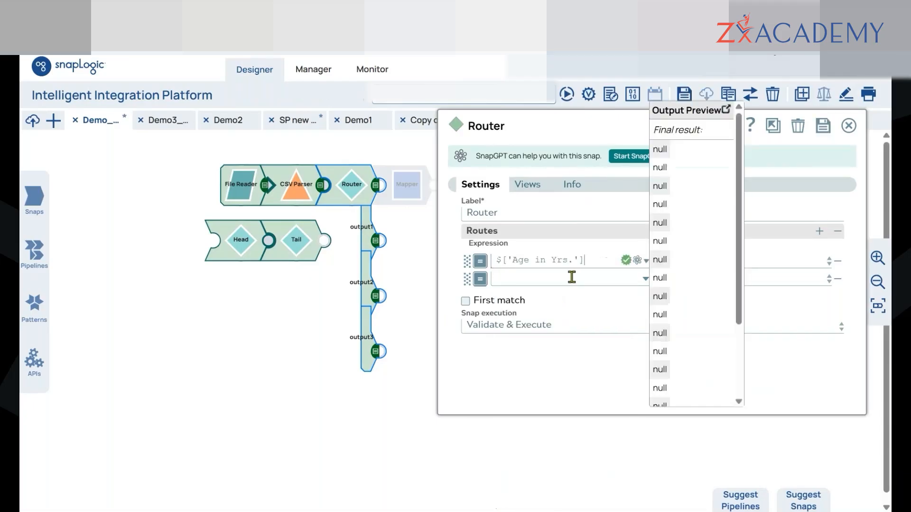
pyautogui.write('<30')
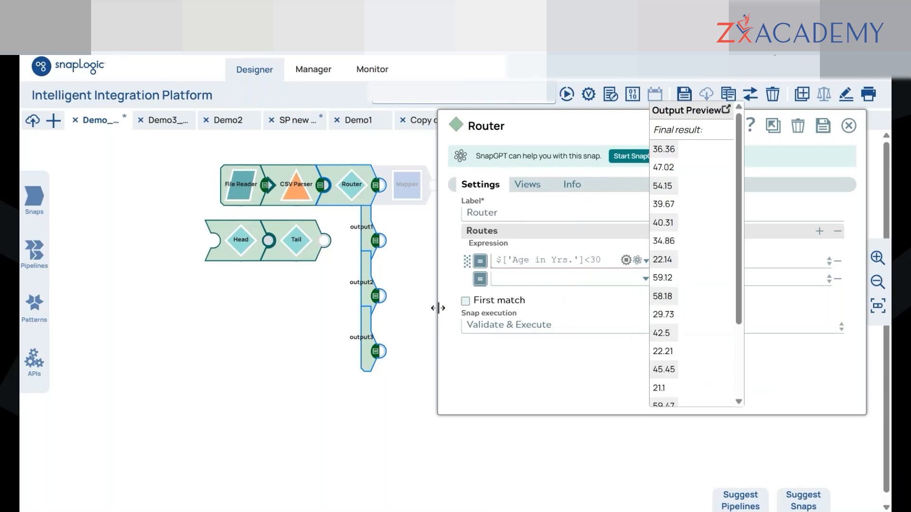
pyautogui.moveTo(438, 308); pyautogui.dragTo(395, 308)
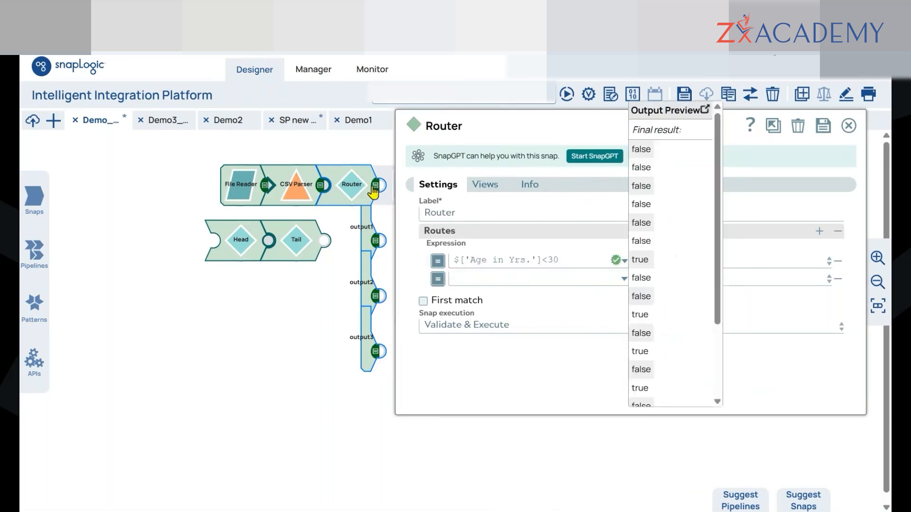
# Step: Set the expression of the Router's output1 route to $['Age in Yrs.']>30, reusing the output0 route's expression
pyautogui.click(506, 279)
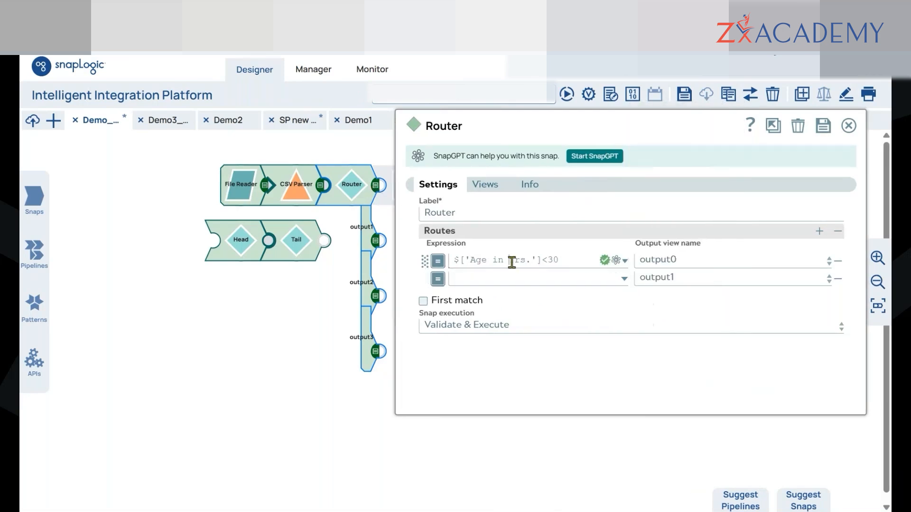
pyautogui.tripleClick(511, 261)
pyautogui.hotkey('ctrl', 'c')
pyautogui.click(506, 278)
pyautogui.hotkey('ctrl', 'v')
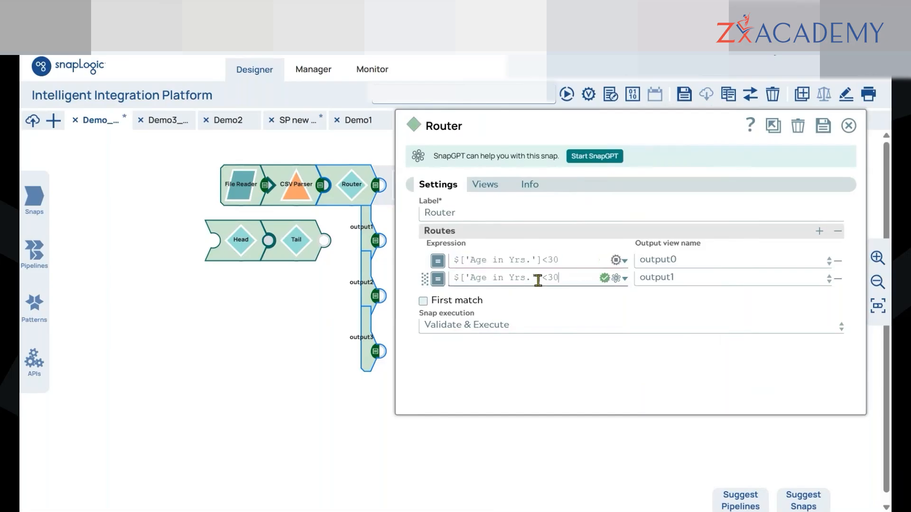
pyautogui.click(547, 278)
pyautogui.press('BackSpace')
pyautogui.write('.')
pyautogui.press('BackSpace')
pyautogui.write('>')
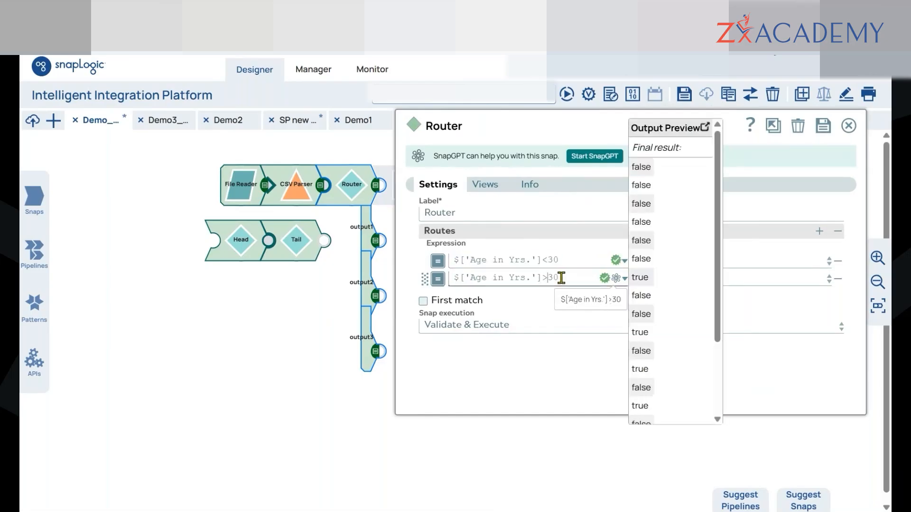
pyautogui.click(529, 371)
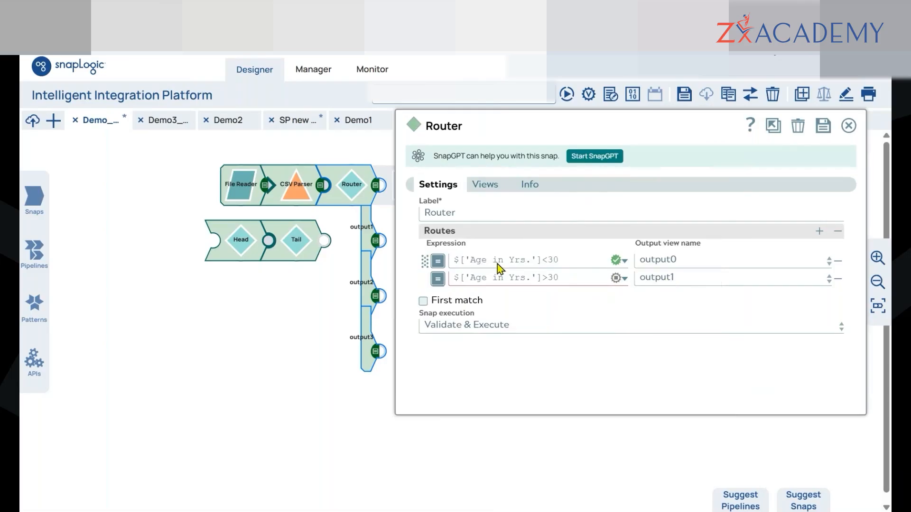
pyautogui.click(515, 351)
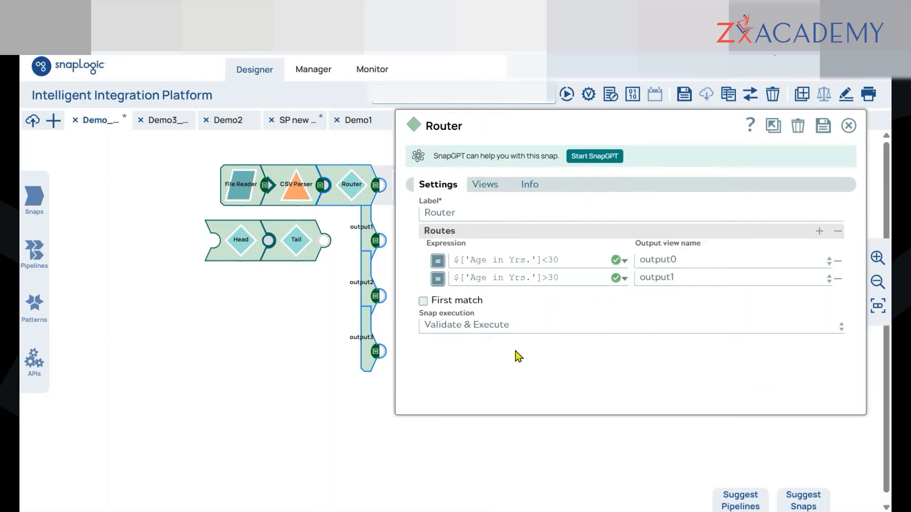
# Step: Save the Router's route settings, close them and validate the pipeline
pyautogui.hotkey('ctrl', 's')
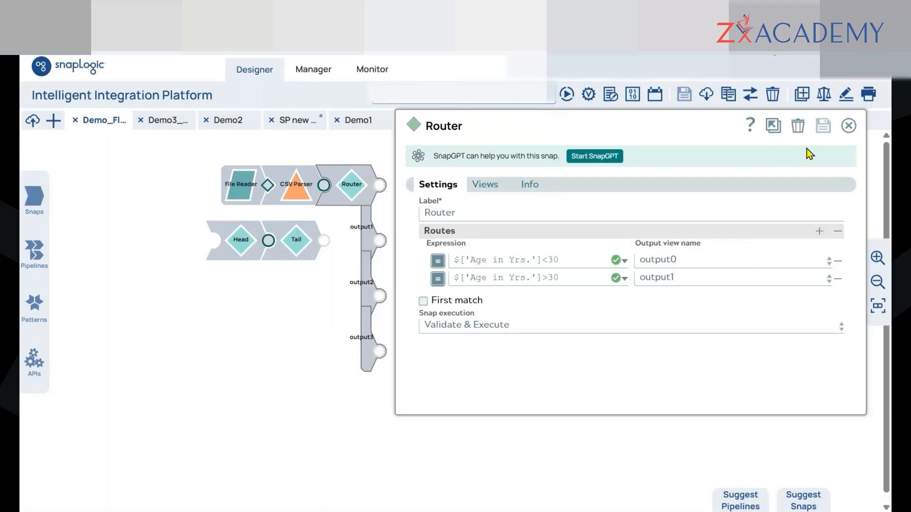
pyautogui.click(848, 125)
pyautogui.click(583, 95)
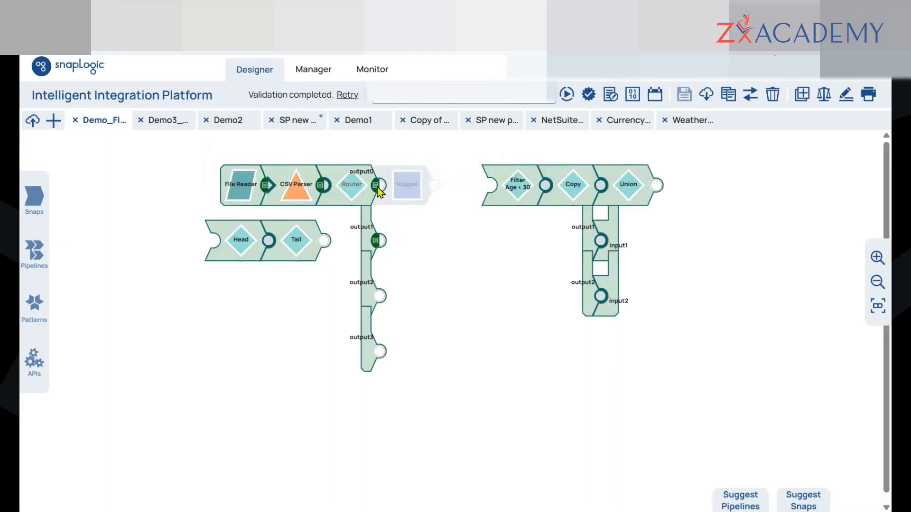
# Step: Preview the Router's output0 data and check the Age in Yrs. column
pyautogui.click(379, 189)
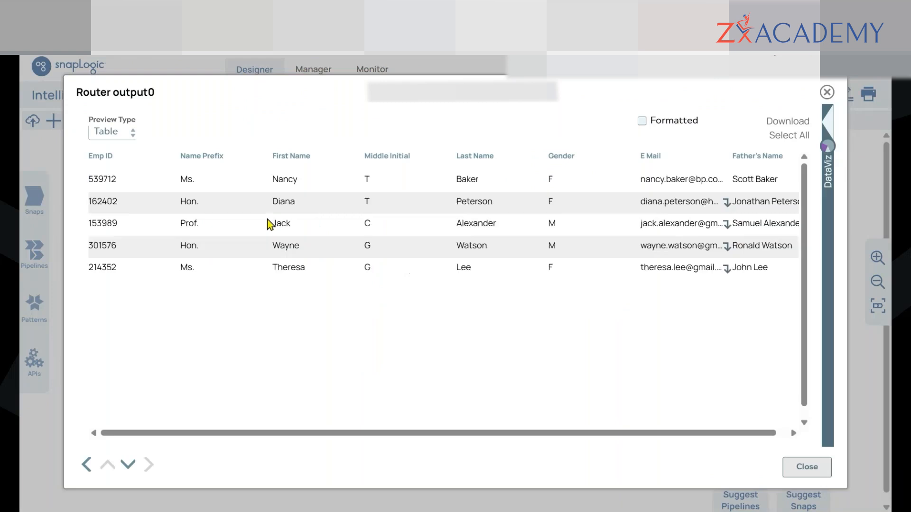
pyautogui.scroll(-1, 218, 291)
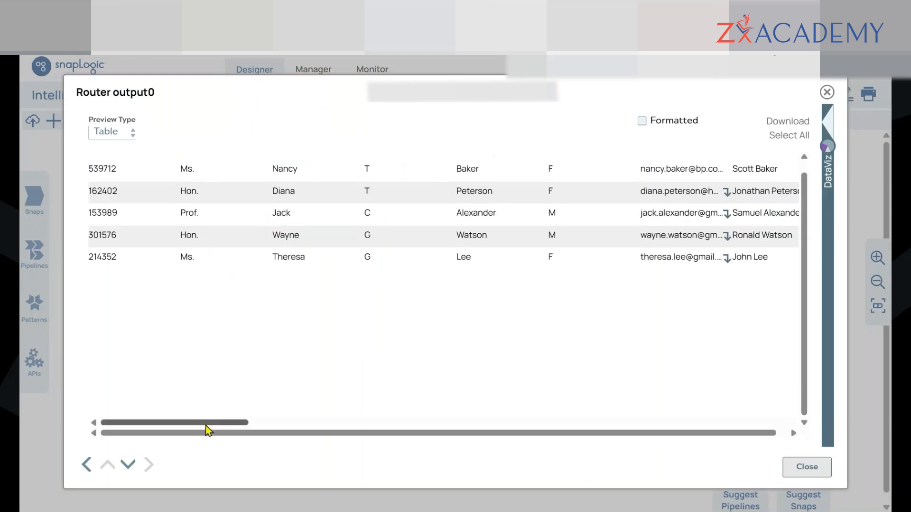
pyautogui.scroll(1, 190, 327)
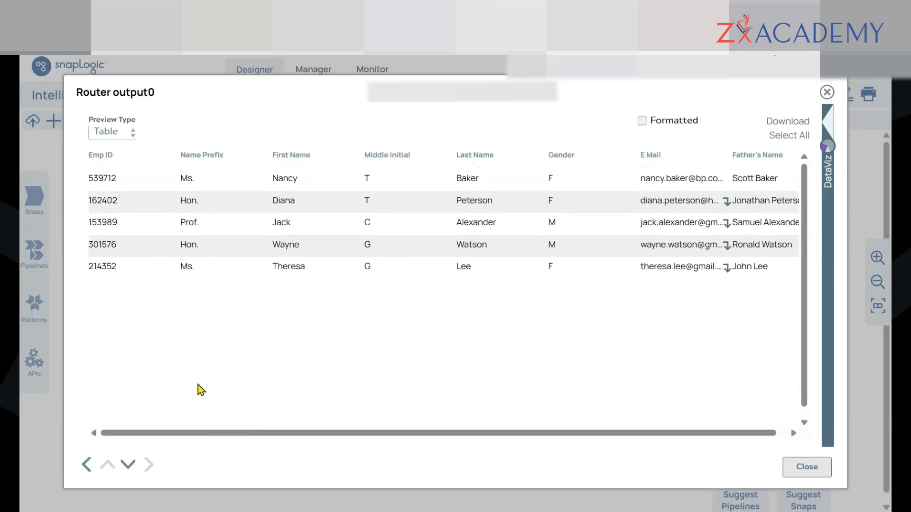
pyautogui.scroll(-1, 198, 407)
pyautogui.moveTo(197, 422); pyautogui.dragTo(366, 421)
pyautogui.scroll(1, 363, 237)
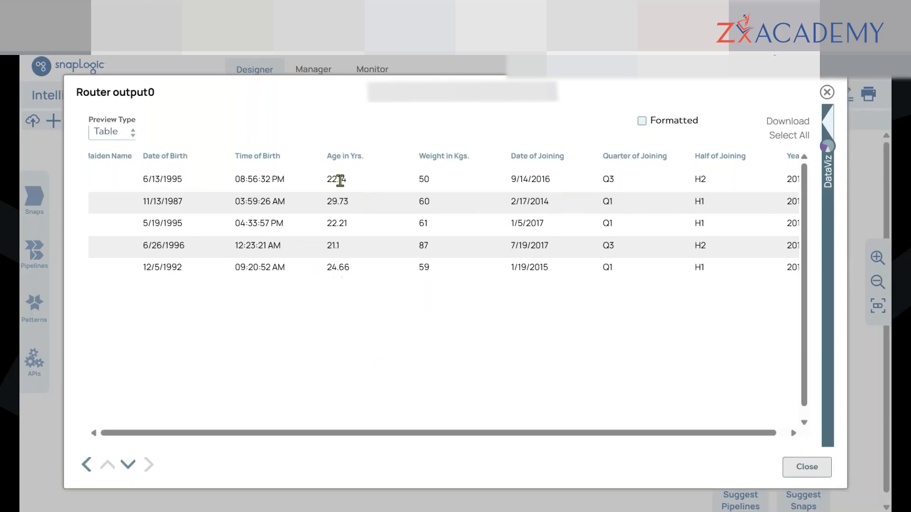
pyautogui.click(809, 474)
# Step: Preview the Router's output1 data and examine the Age in Yrs. values across all its records
pyautogui.click(377, 243)
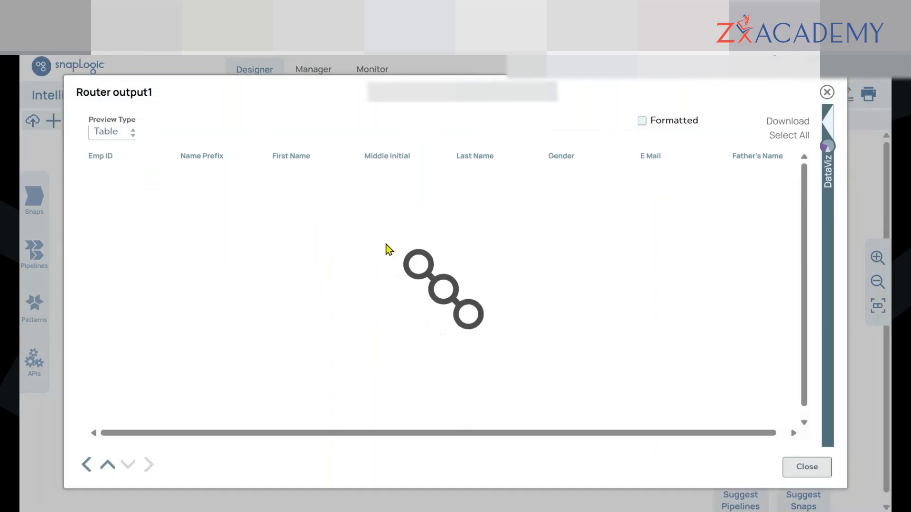
pyautogui.scroll(-3, 314, 280)
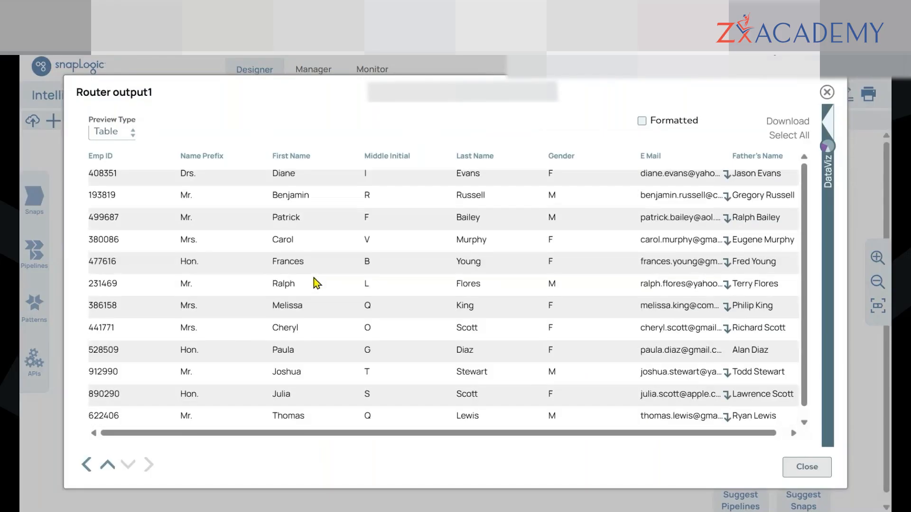
pyautogui.scroll(-1, 227, 383)
pyautogui.moveTo(209, 422); pyautogui.dragTo(389, 423)
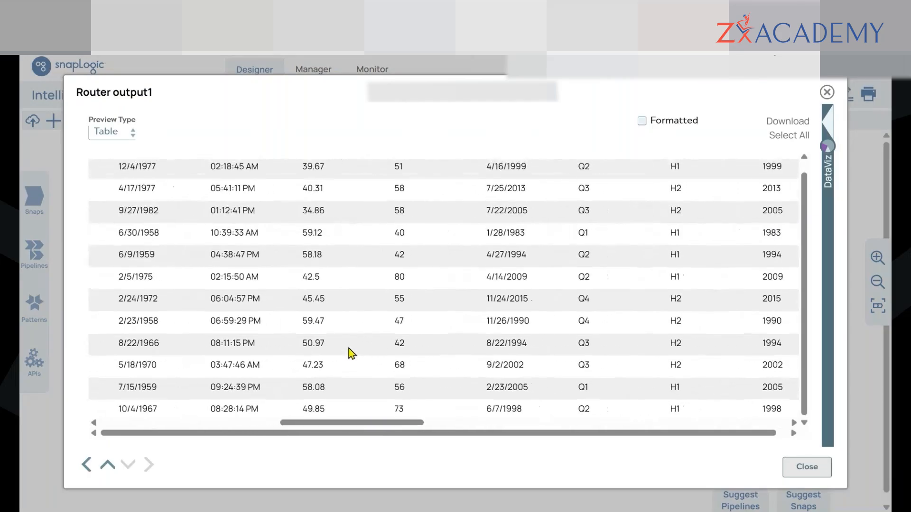
pyautogui.scroll(3, 349, 348)
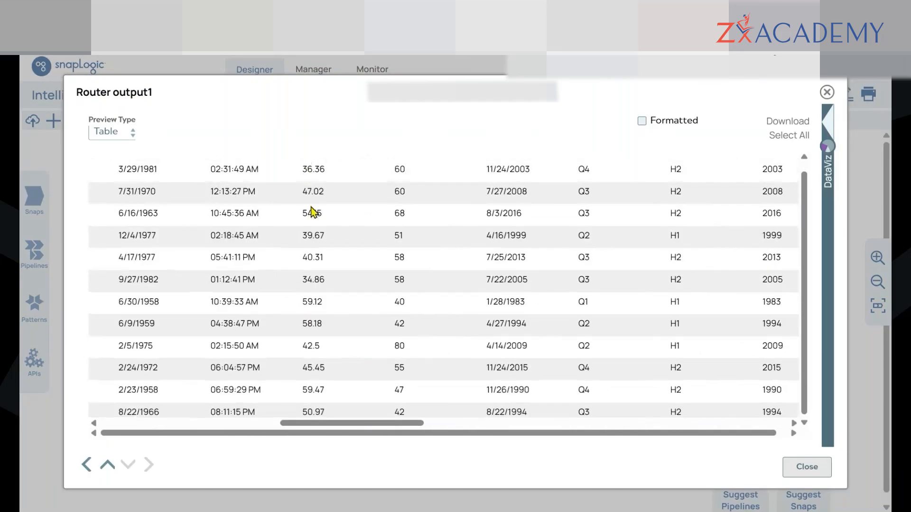
pyautogui.scroll(1, 312, 208)
pyautogui.moveTo(307, 156); pyautogui.dragTo(337, 157)
pyautogui.click(335, 192)
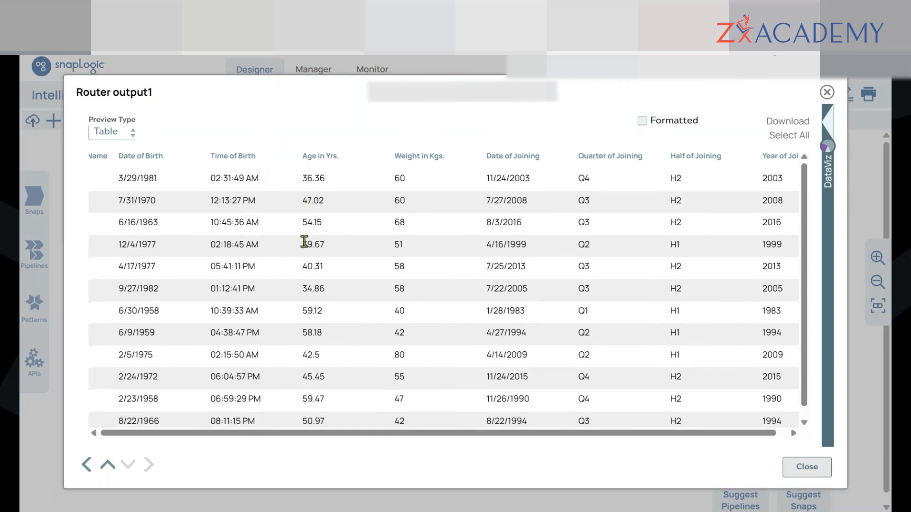
pyautogui.scroll(-3, 305, 242)
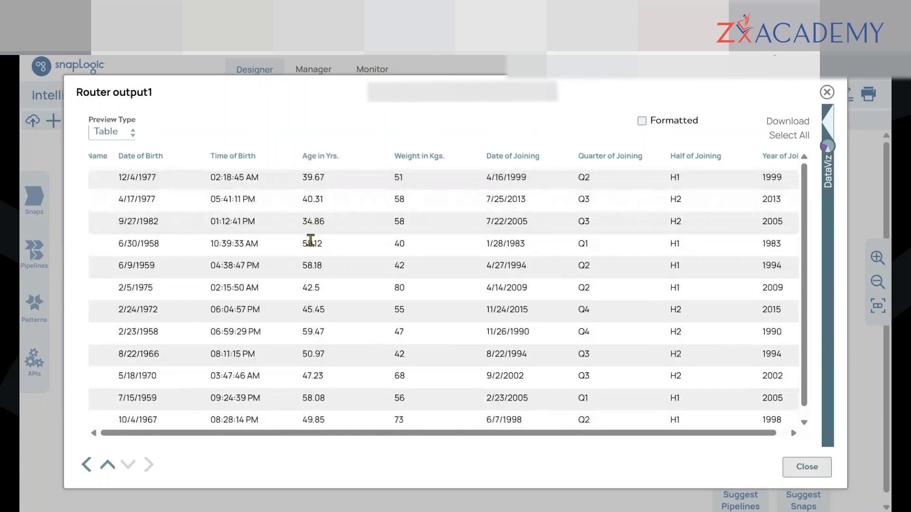
pyautogui.scroll(-1, 309, 245)
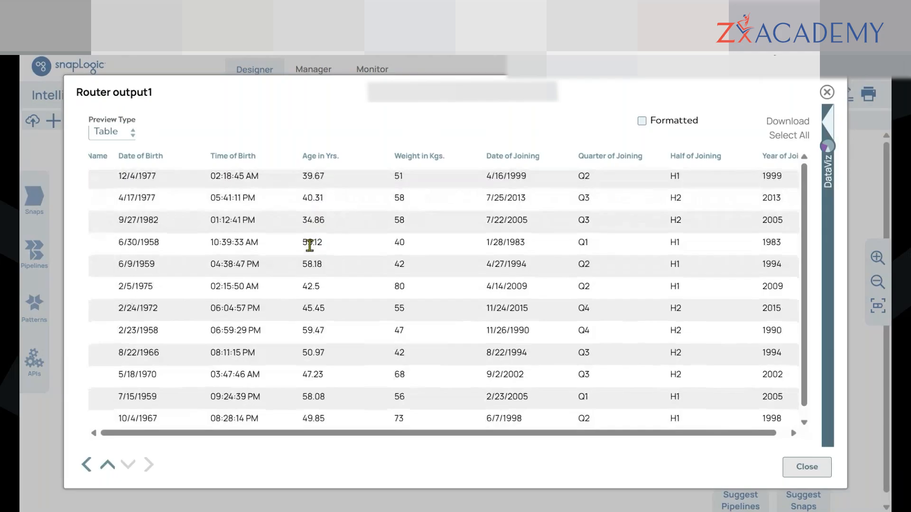
pyautogui.scroll(-1, 310, 249)
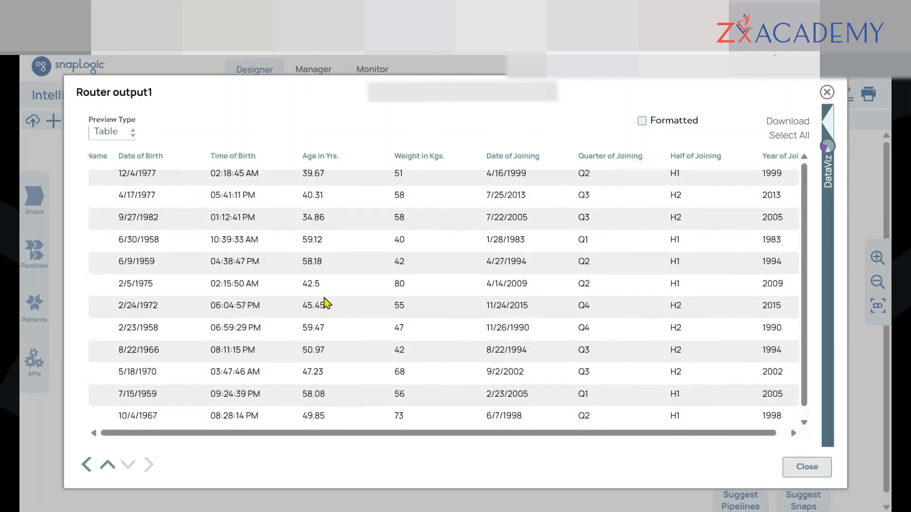
pyautogui.scroll(3, 326, 305)
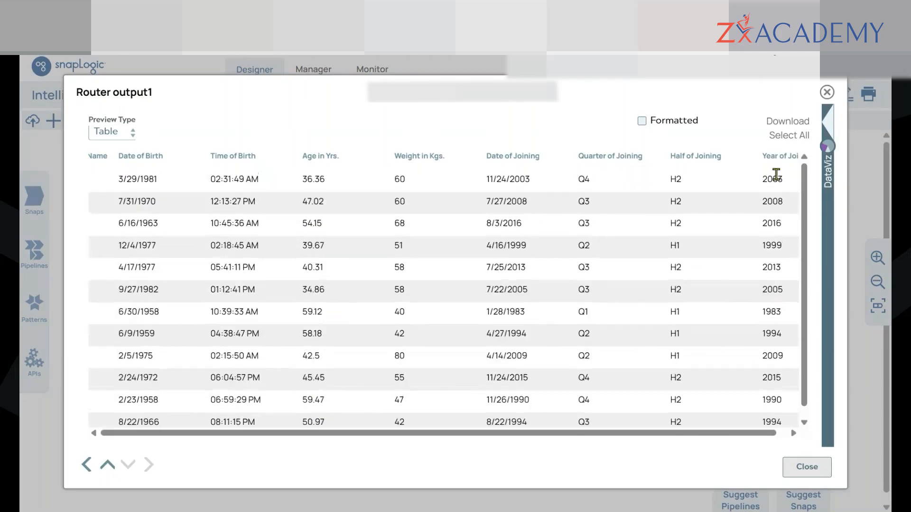
pyautogui.click(826, 93)
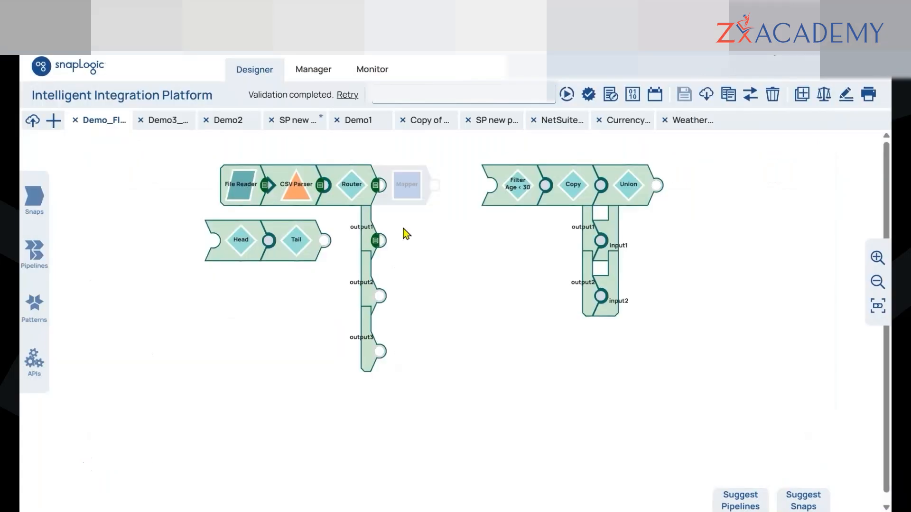
# Step: Change the output view of the Router's $['Age in Yrs.']>30 route to output3 and save the settings
pyautogui.click(359, 191)
pyautogui.moveTo(639, 432); pyautogui.dragTo(748, 455)
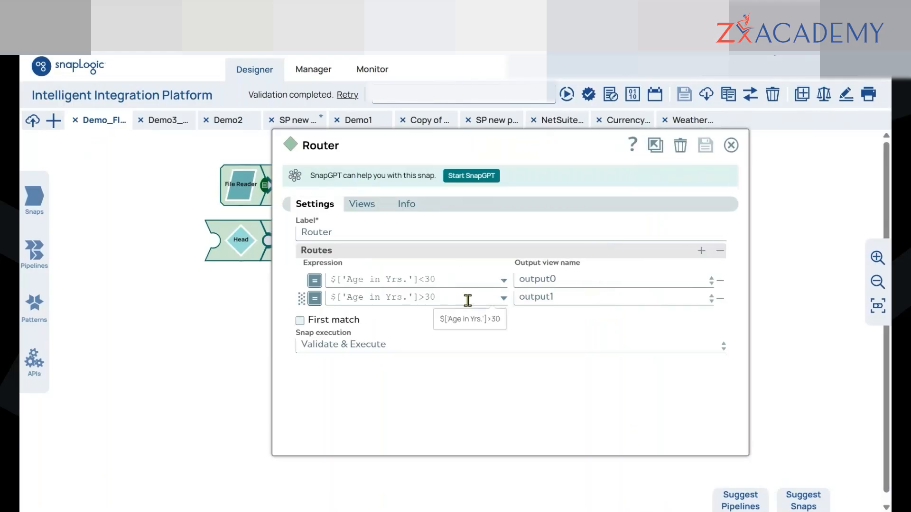
pyautogui.click(567, 302)
pyautogui.click(557, 362)
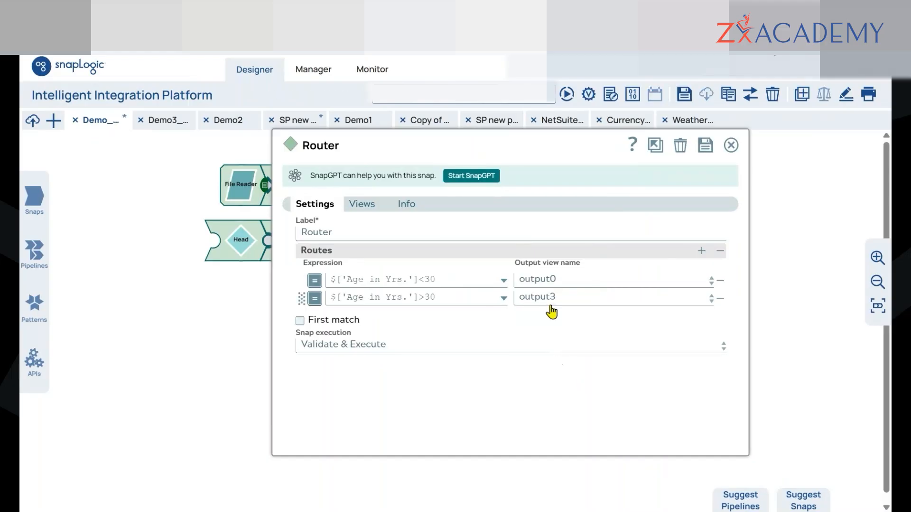
pyautogui.click(705, 149)
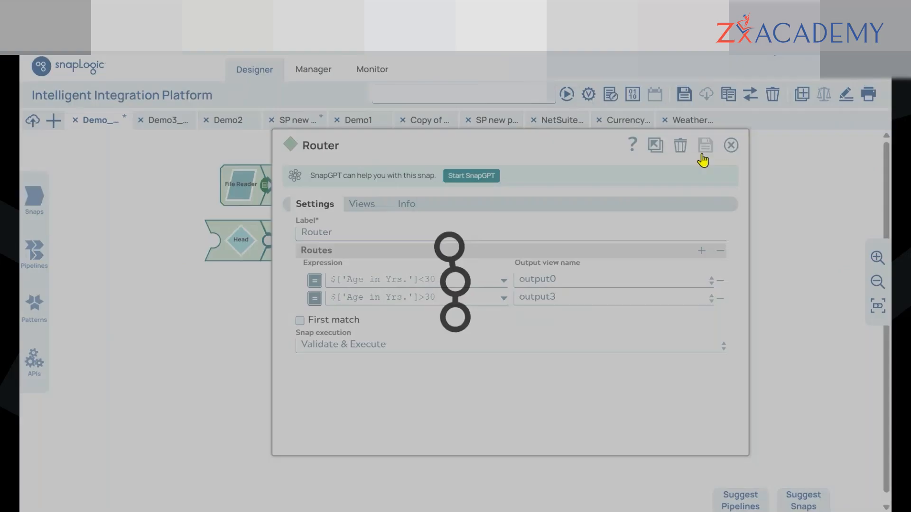
pyautogui.click(730, 145)
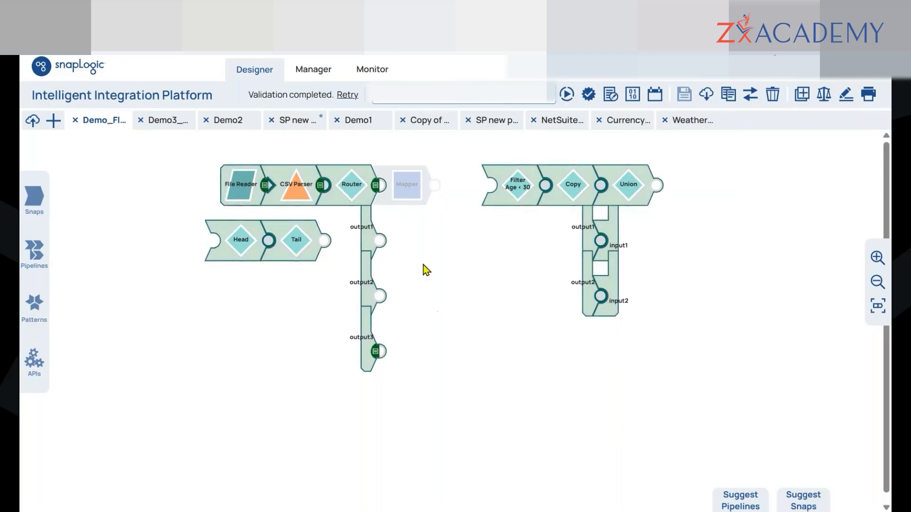
# Step: Preview the Router's output3 data and review the snap's route settings
pyautogui.click(375, 352)
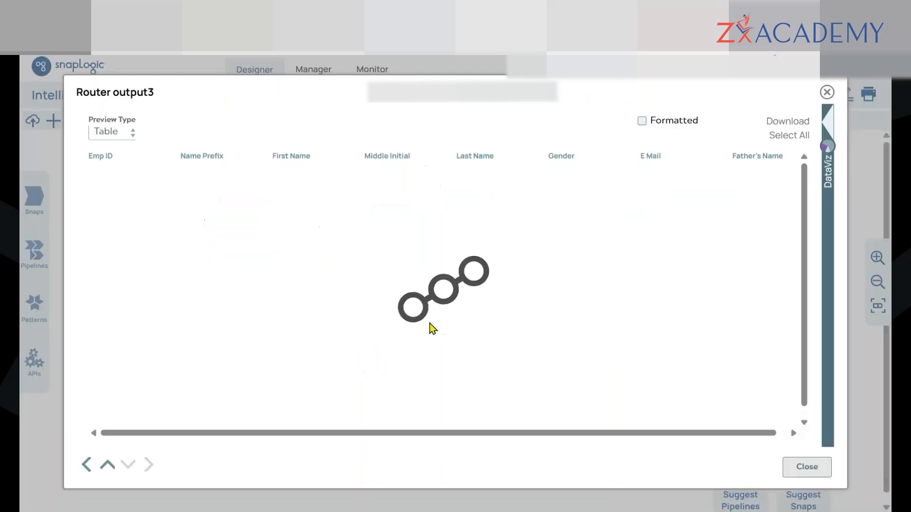
pyautogui.click(807, 458)
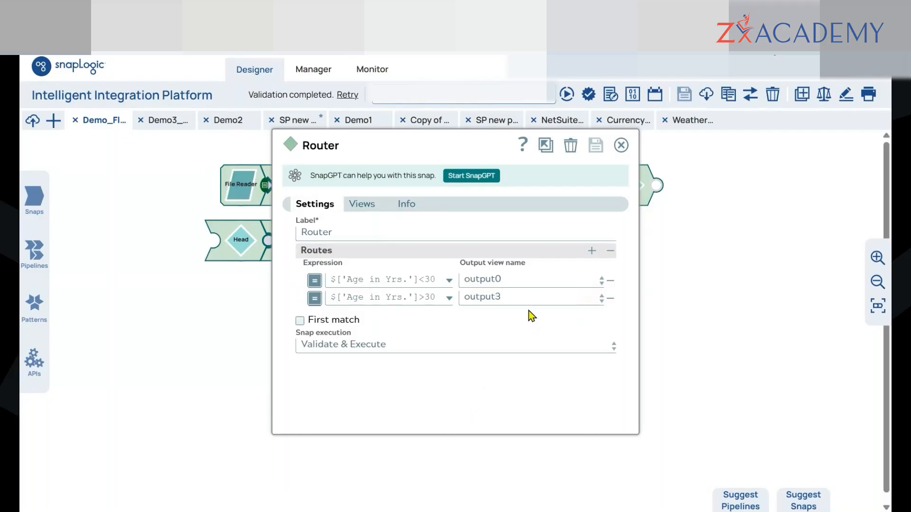
pyautogui.click(621, 145)
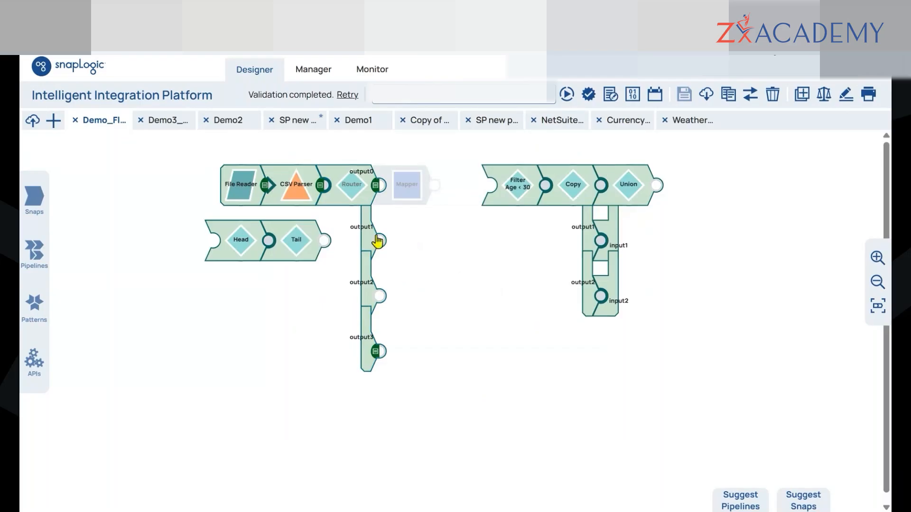
pyautogui.click(357, 192)
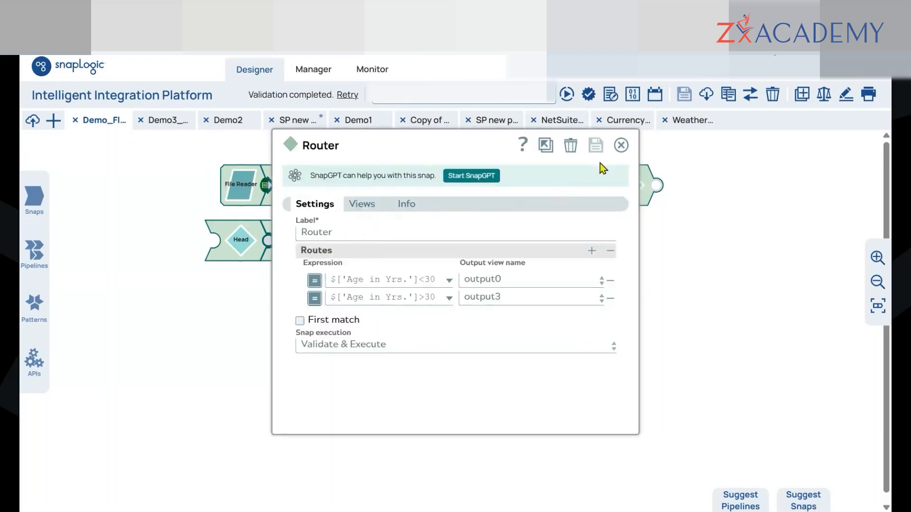
pyautogui.click(619, 146)
pyautogui.click(358, 192)
pyautogui.click(622, 146)
# Step: Copy the Router snap and paste the duplicate onto the canvas below the Copy and Union snaps
pyautogui.rightClick(351, 192)
pyautogui.click(397, 274)
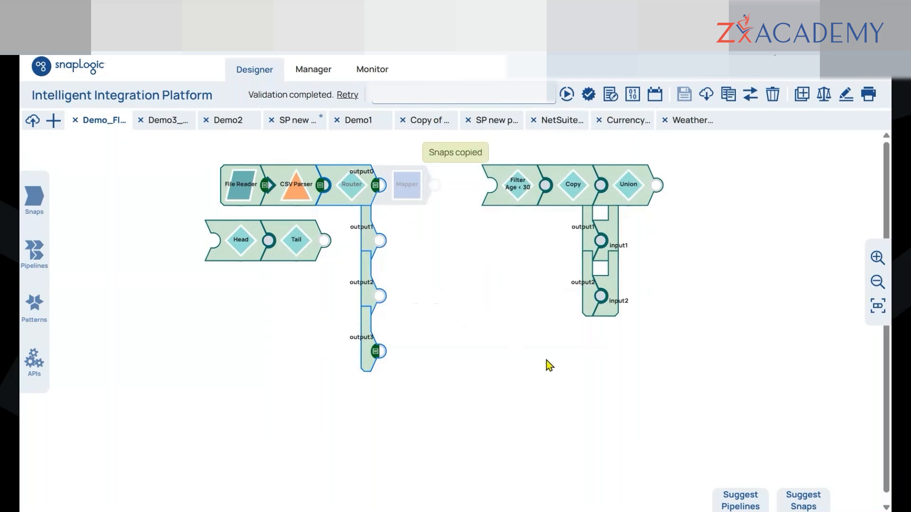
pyautogui.rightClick(562, 366)
pyautogui.click(579, 374)
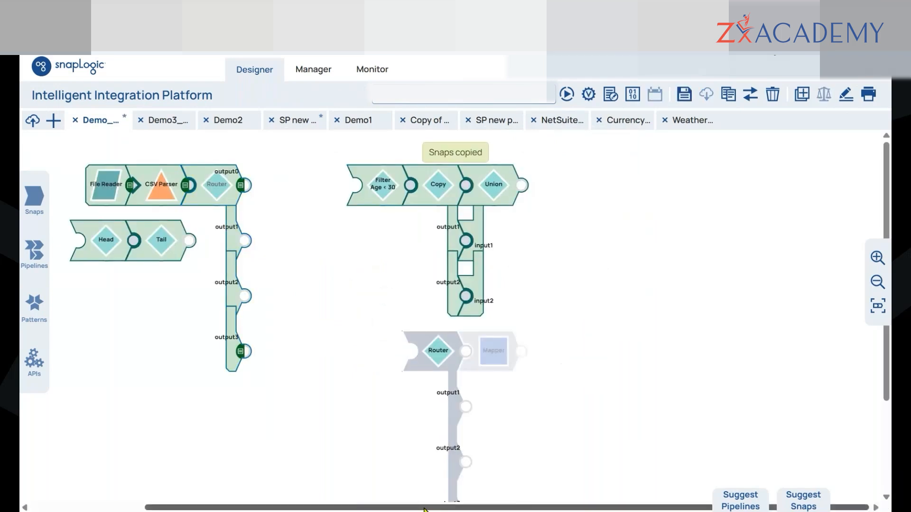
pyautogui.moveTo(423, 508); pyautogui.dragTo(331, 508)
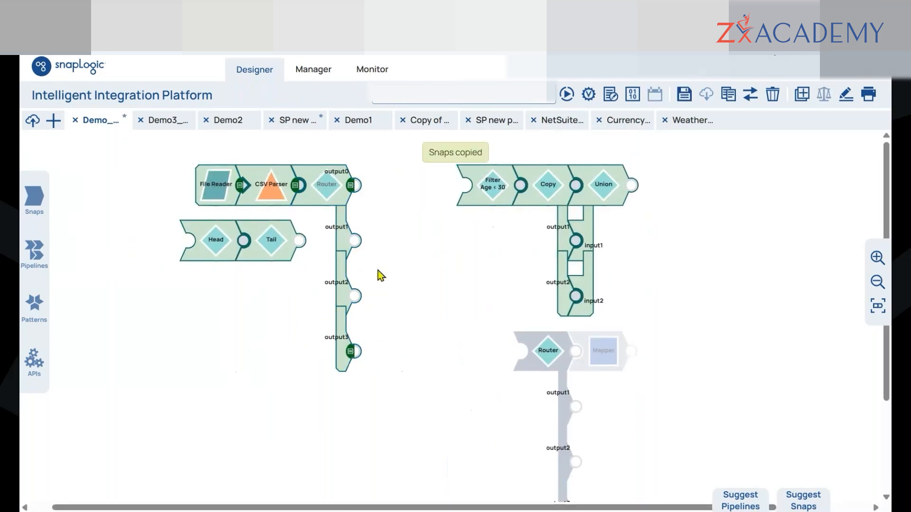
# Step: Remove all routes from the original Router snap connected to the CSV Parser
pyautogui.click(328, 186)
pyautogui.moveTo(386, 135); pyautogui.dragTo(461, 95)
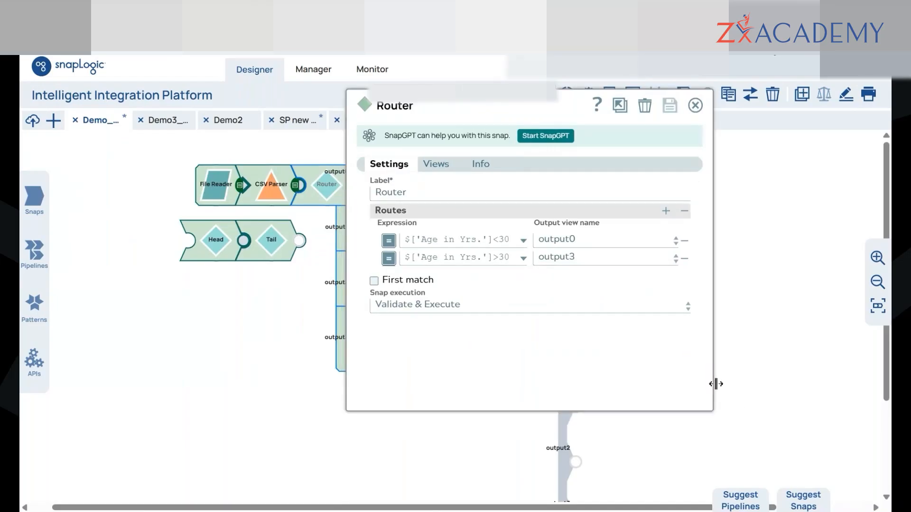
pyautogui.moveTo(714, 382); pyautogui.dragTo(785, 388)
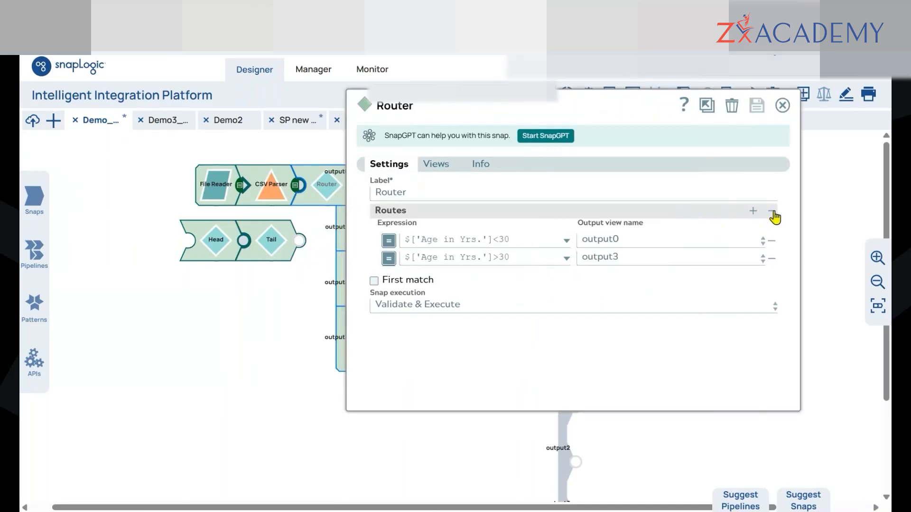
pyautogui.click(772, 211)
pyautogui.click(570, 337)
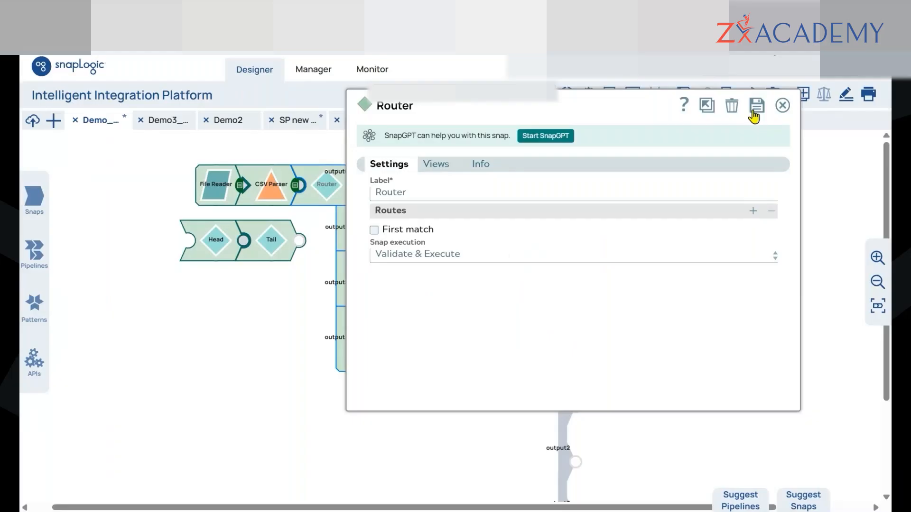
# Step: Save the original Router snap without any routes and close its settings
pyautogui.click(754, 114)
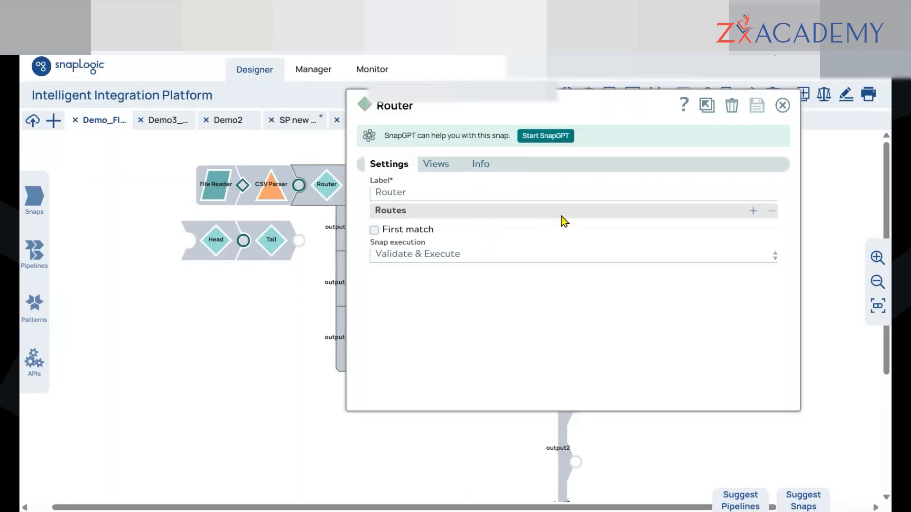
pyautogui.moveTo(551, 210)
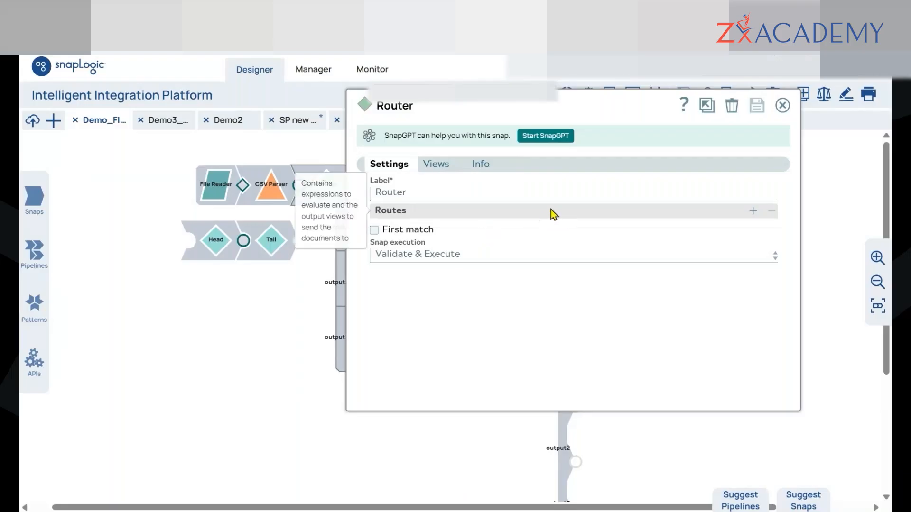
pyautogui.click(779, 107)
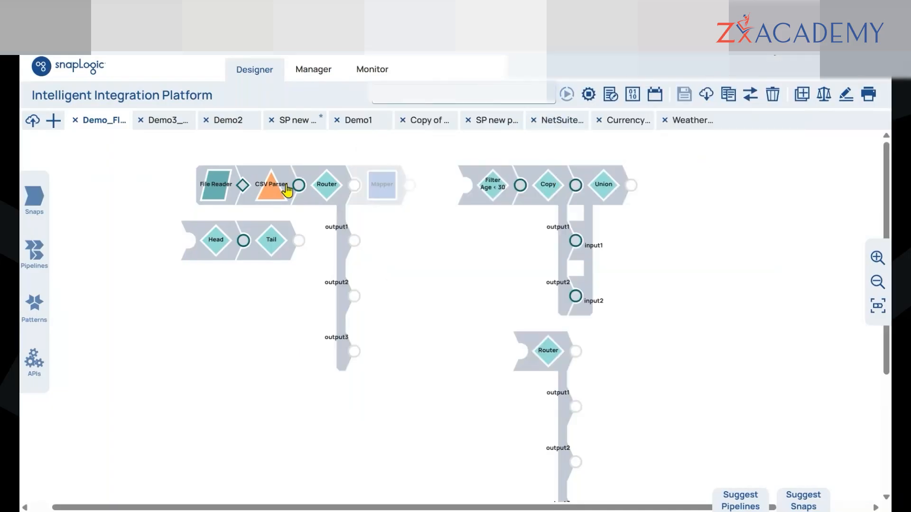
# Step: Preview the original Router's output0 and output1 data to see how records are distributed without routes
pyautogui.moveTo(287, 187)
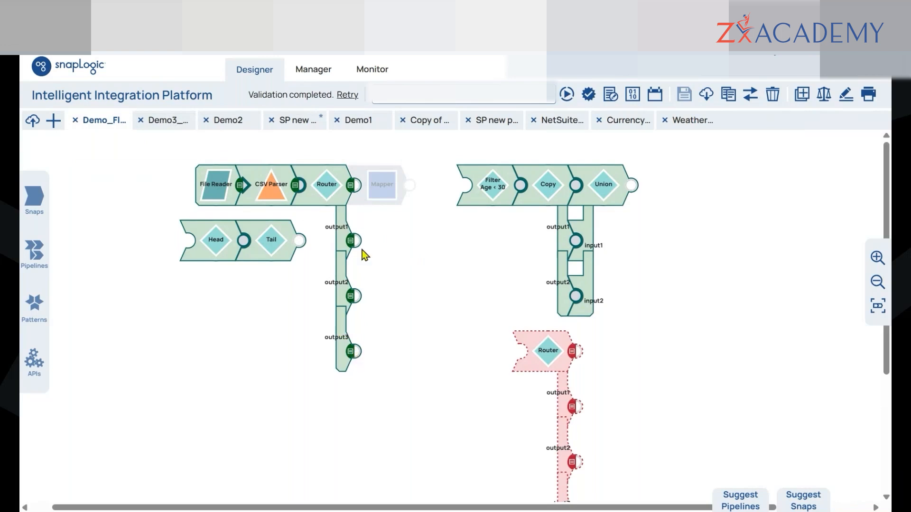
pyautogui.click(351, 185)
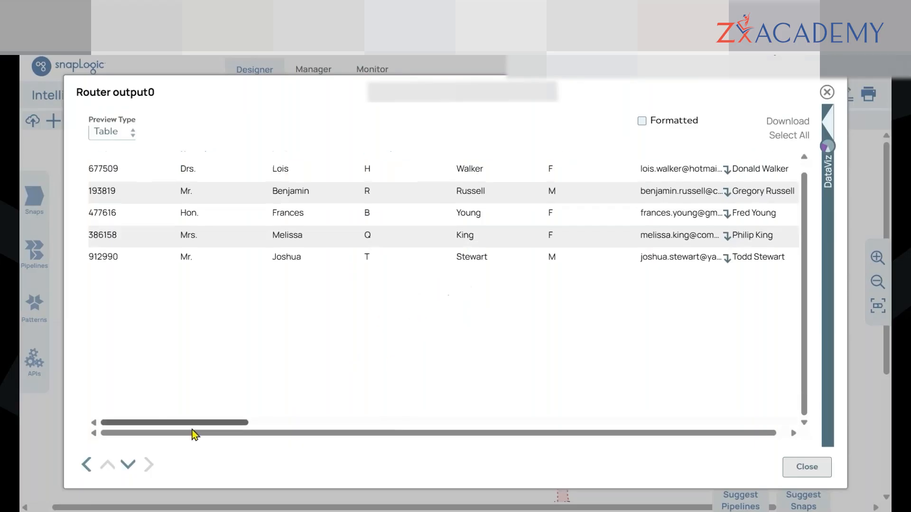
pyautogui.click(127, 465)
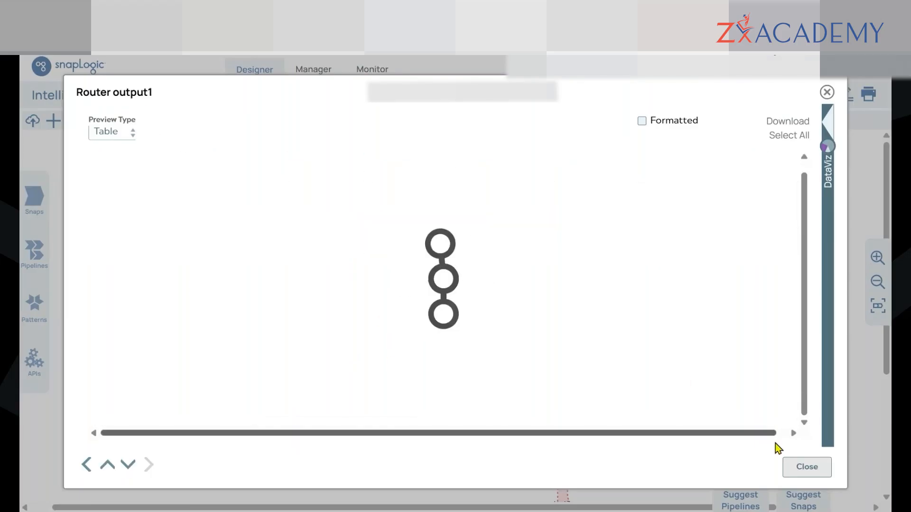
pyautogui.click(806, 467)
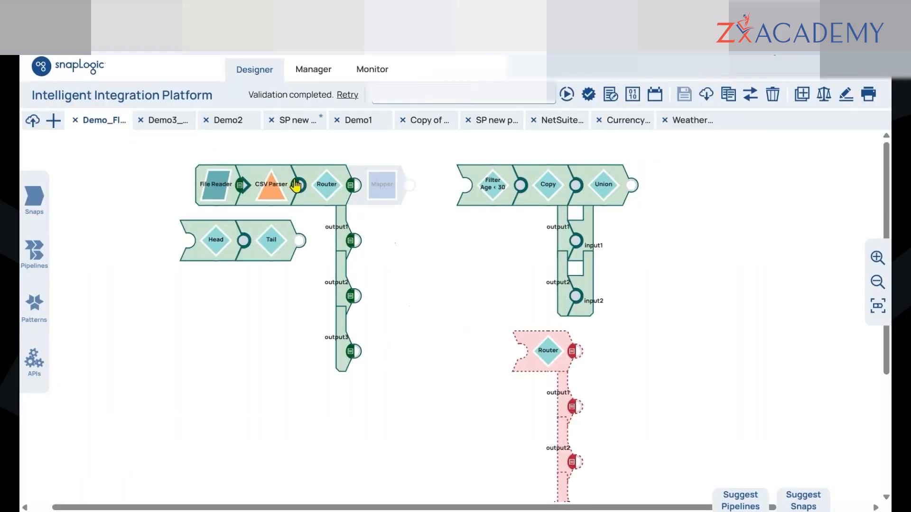
# Step: Detach the CSV Parser from the Router and insert a Mapper snap between them
pyautogui.moveTo(267, 191); pyautogui.dragTo(203, 191)
pyautogui.moveTo(295, 191)
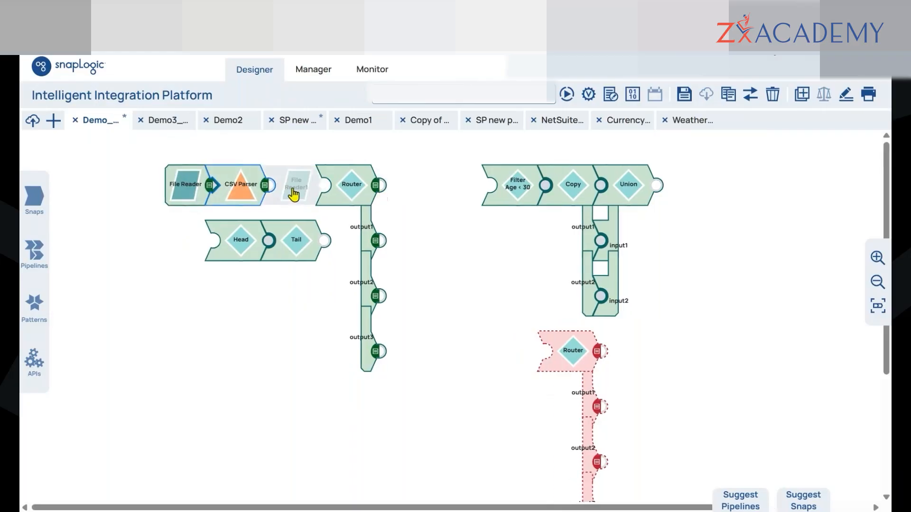
pyautogui.click(295, 192)
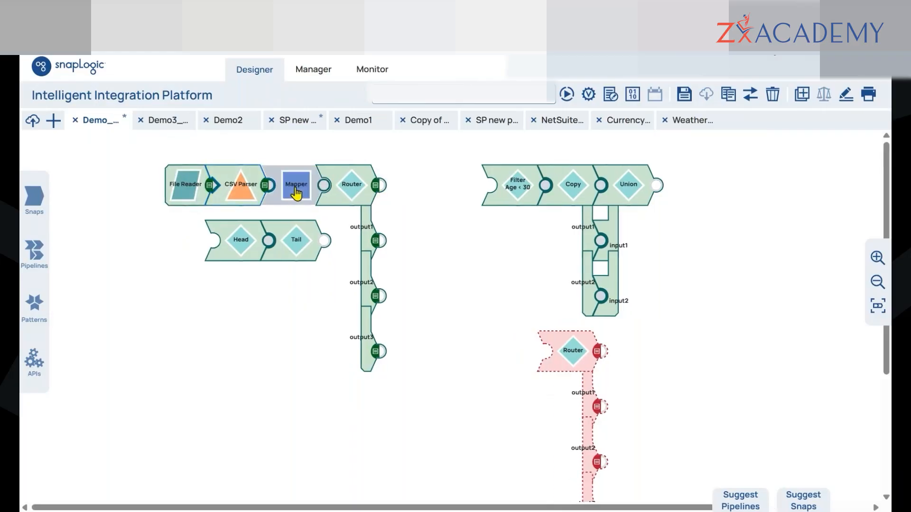
# Step: Set the first expression in the Mapper's mapping table to snap.in.totalCount
pyautogui.scroll(-3, 448, 334)
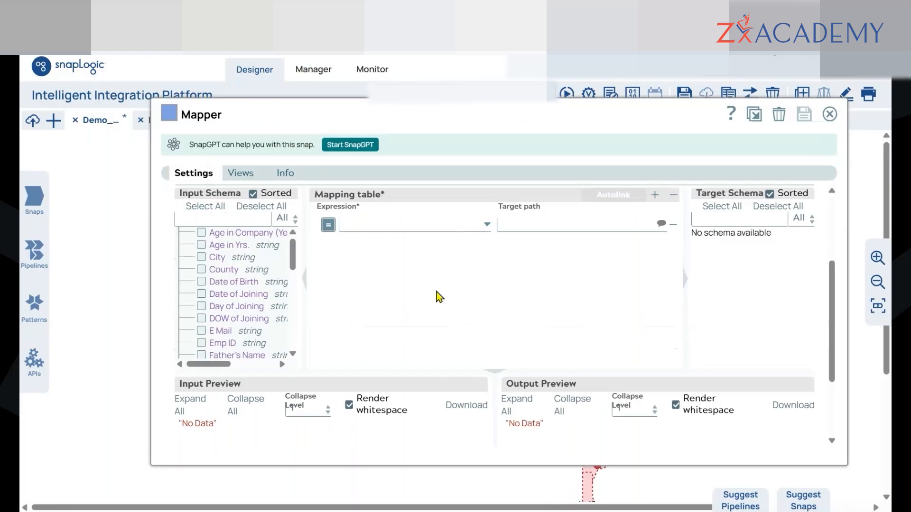
pyautogui.click(446, 224)
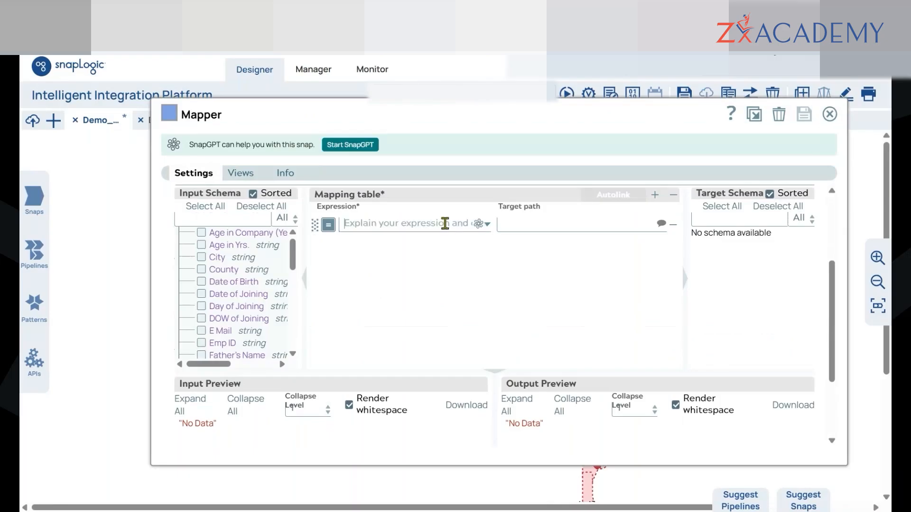
pyautogui.click(488, 231)
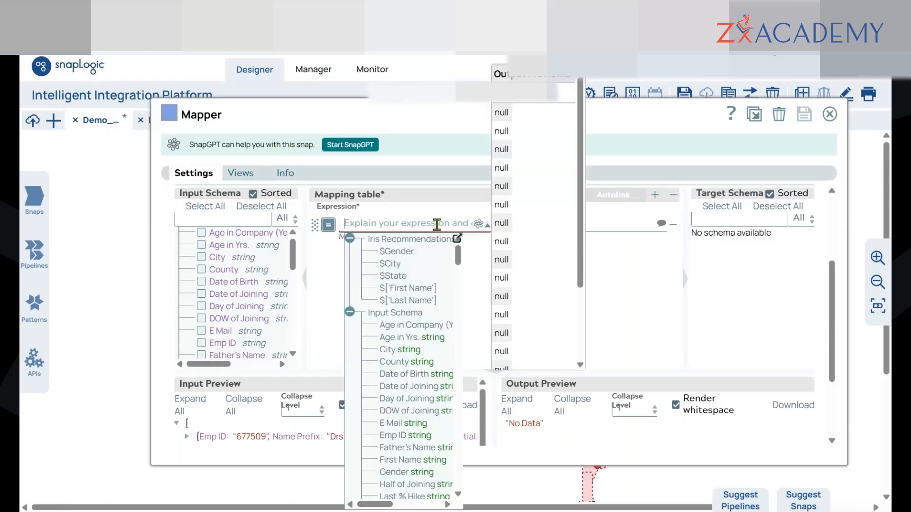
pyautogui.write('total')
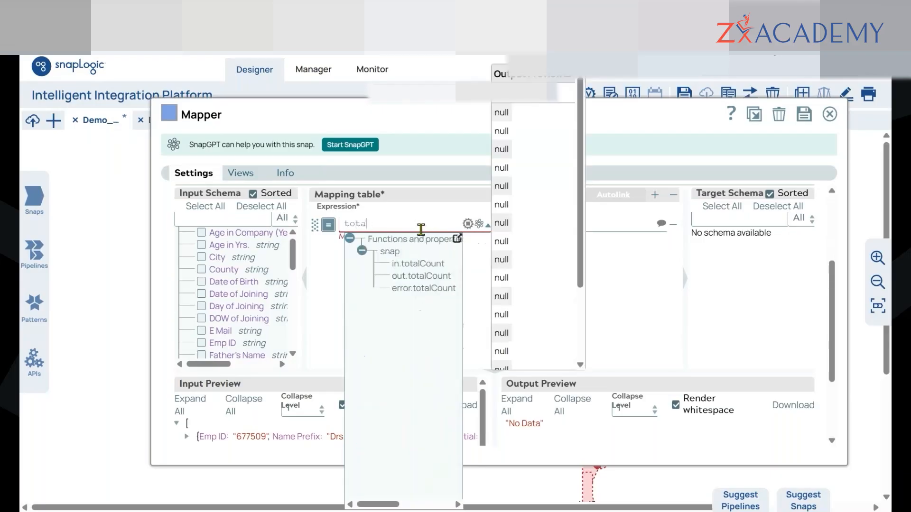
pyautogui.press('BackSpace')
pyautogui.write('l')
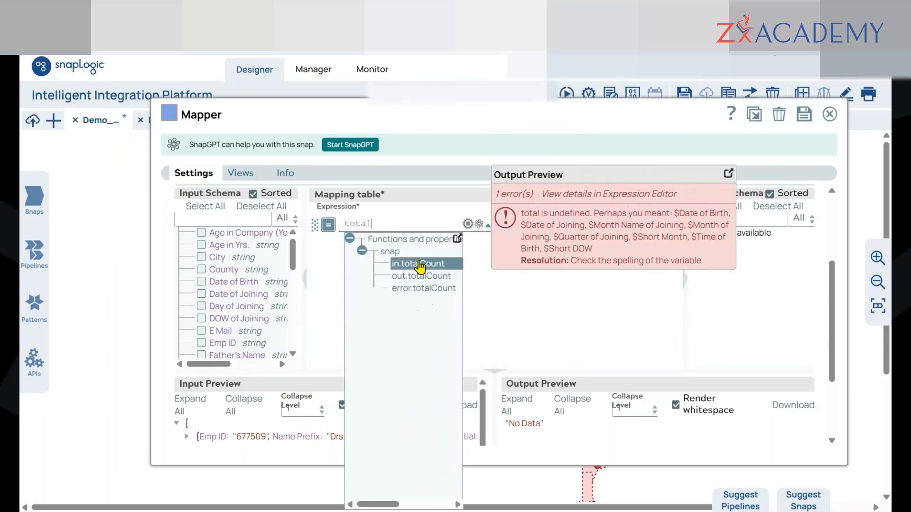
pyautogui.click(417, 275)
pyautogui.click(372, 224)
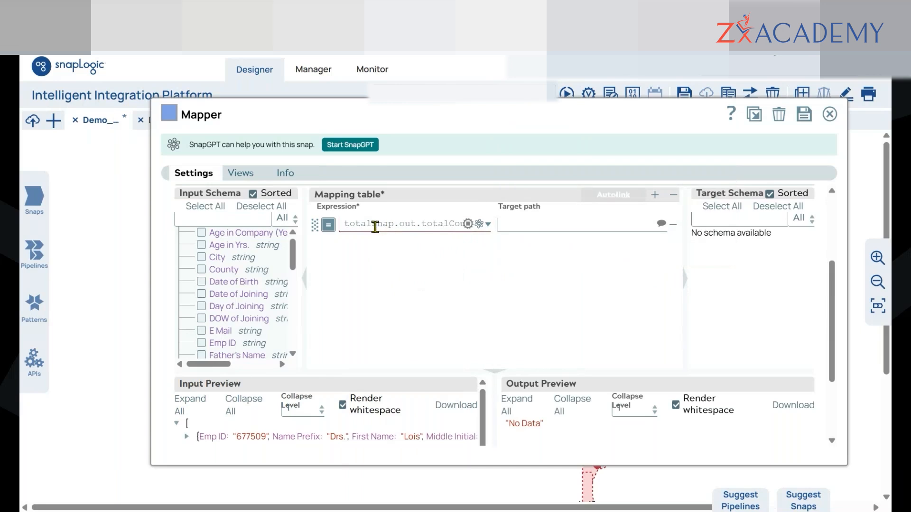
pyautogui.press('BackSpace')
pyautogui.press('BackSpace')
pyautogui.press('BackSpace')
pyautogui.press('BackSpace')
pyautogui.press('BackSpace')
pyautogui.doubleClick(383, 224)
pyautogui.write('in')
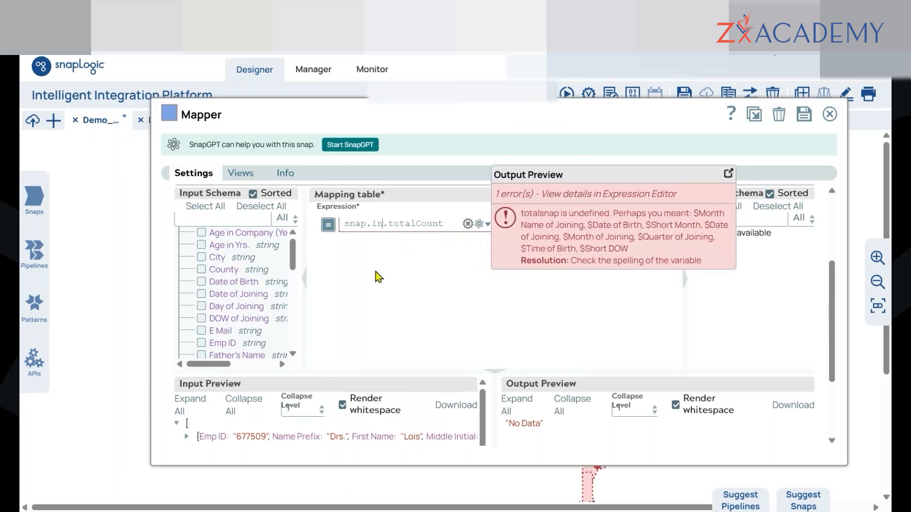
# Step: Set the target path of the snap.in.totalCount expression to id, then save and close the Mapper
pyautogui.click(529, 226)
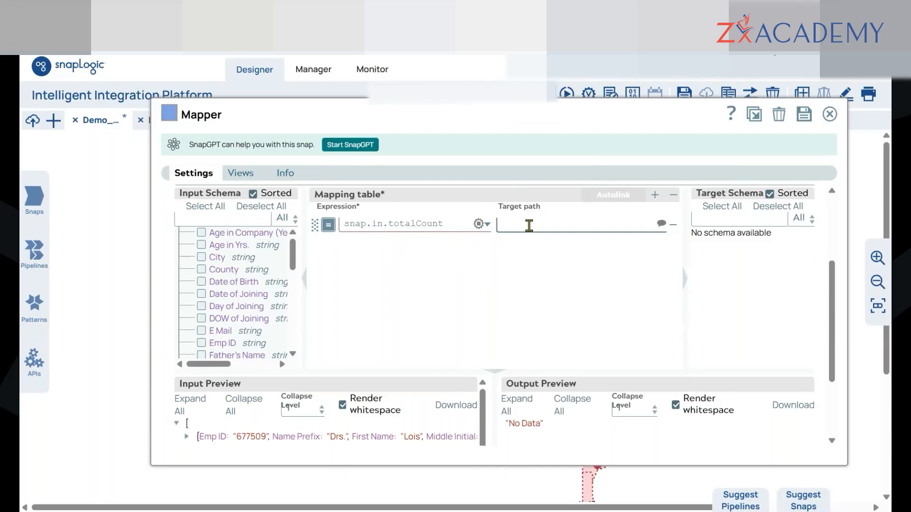
pyautogui.click(529, 225)
pyautogui.click(652, 255)
pyautogui.click(598, 223)
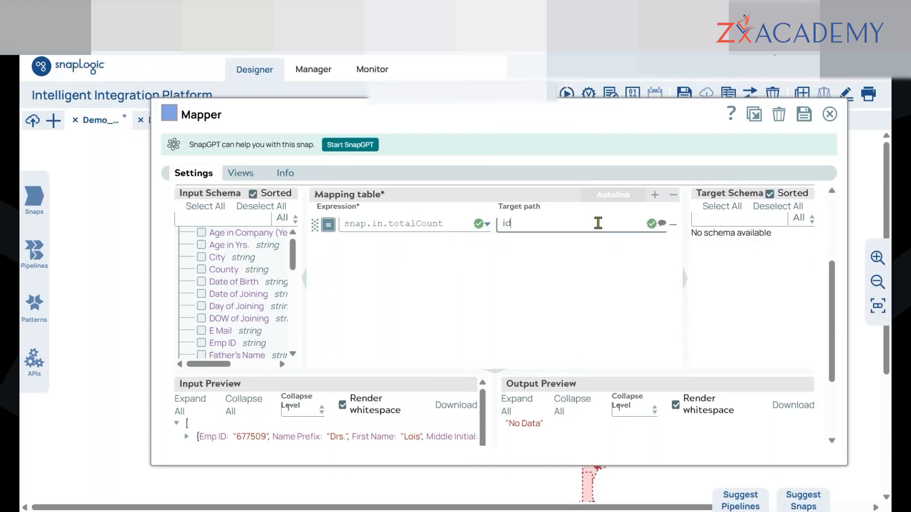
pyautogui.click(803, 117)
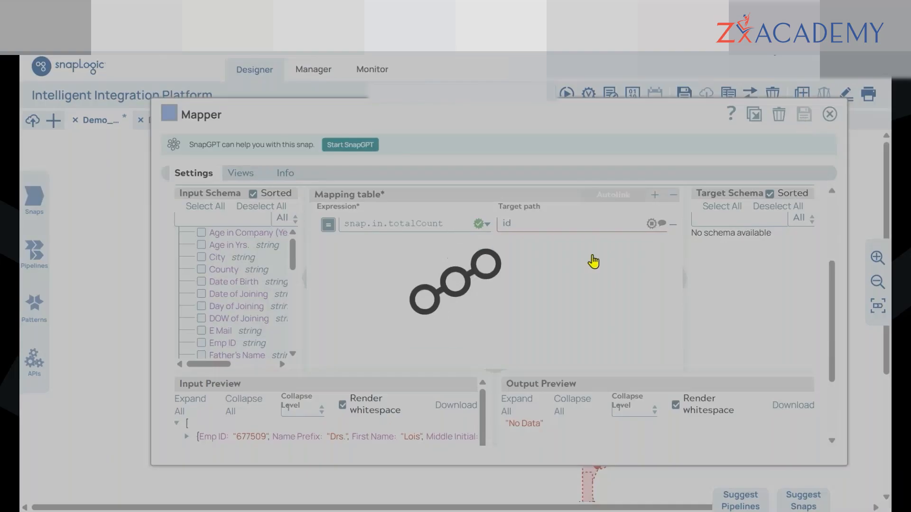
pyautogui.scroll(3, 522, 280)
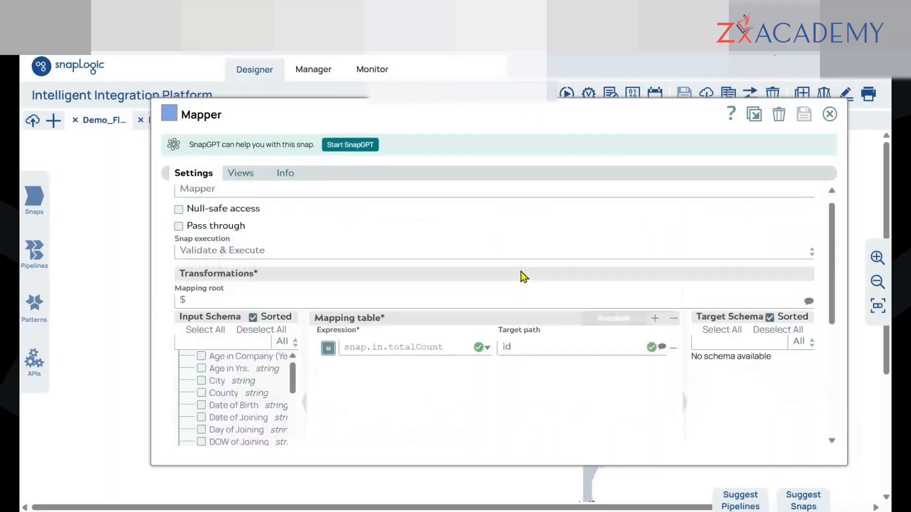
pyautogui.click(830, 115)
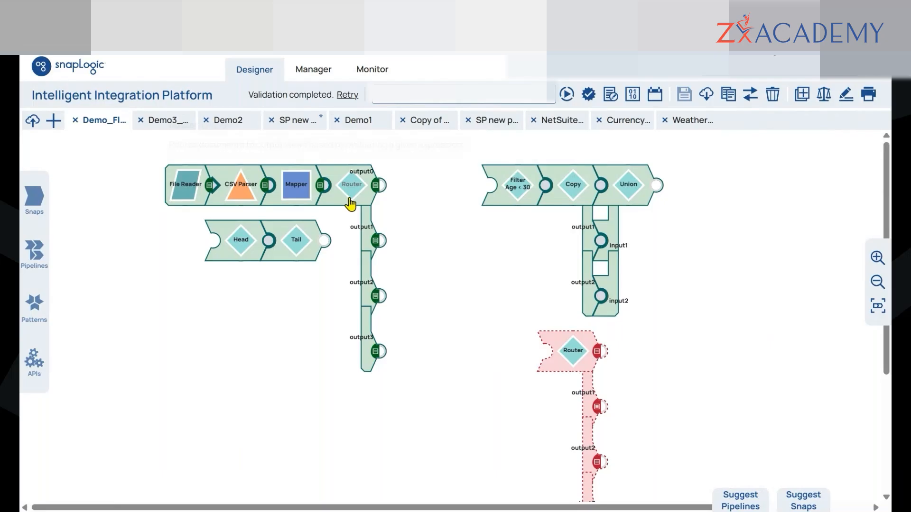
# Step: Preview the output0 data of the Router connected to the Mapper
pyautogui.click(375, 186)
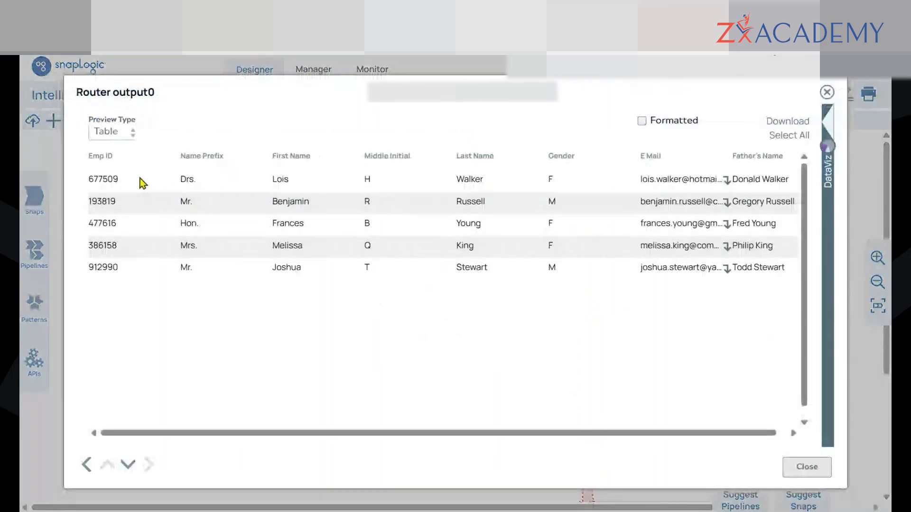
# Step: Close the Router preview and check the Mapper's mapping table for the expression assigned to id
pyautogui.press('Escape')
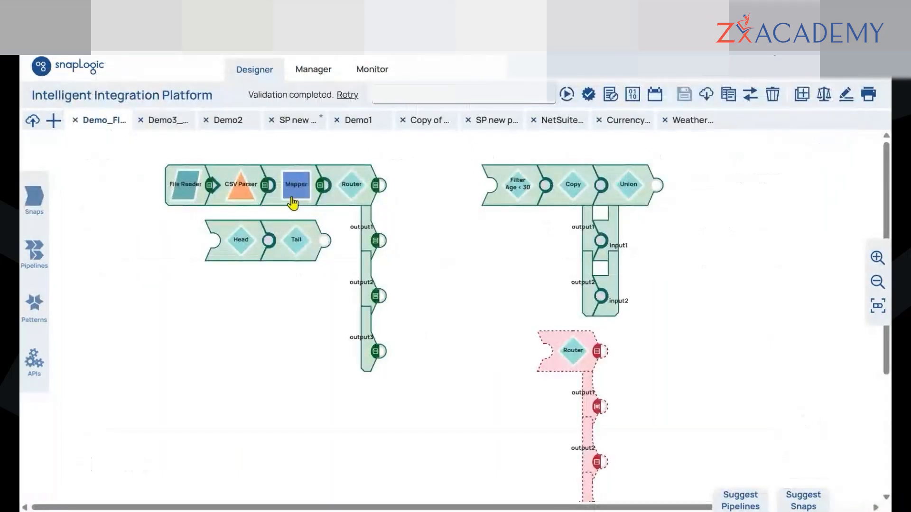
pyautogui.click(293, 203)
pyautogui.scroll(-2, 807, 142)
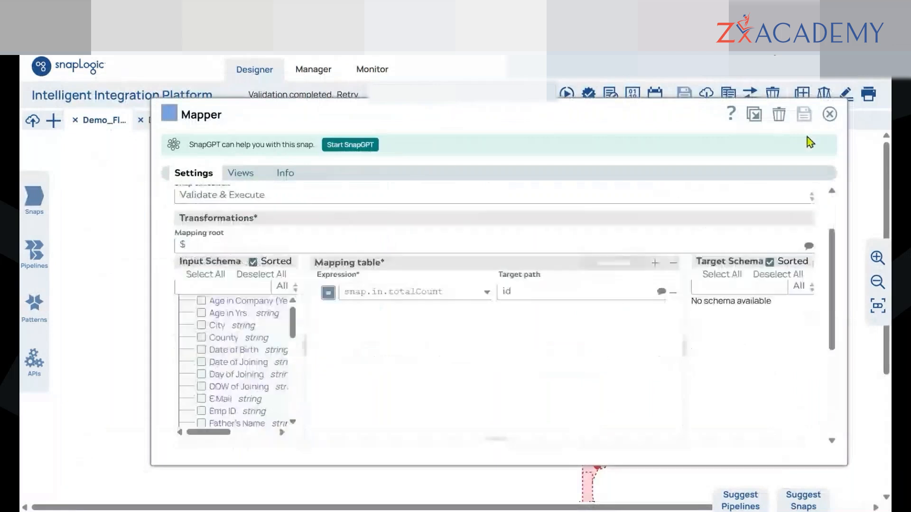
pyautogui.click(829, 114)
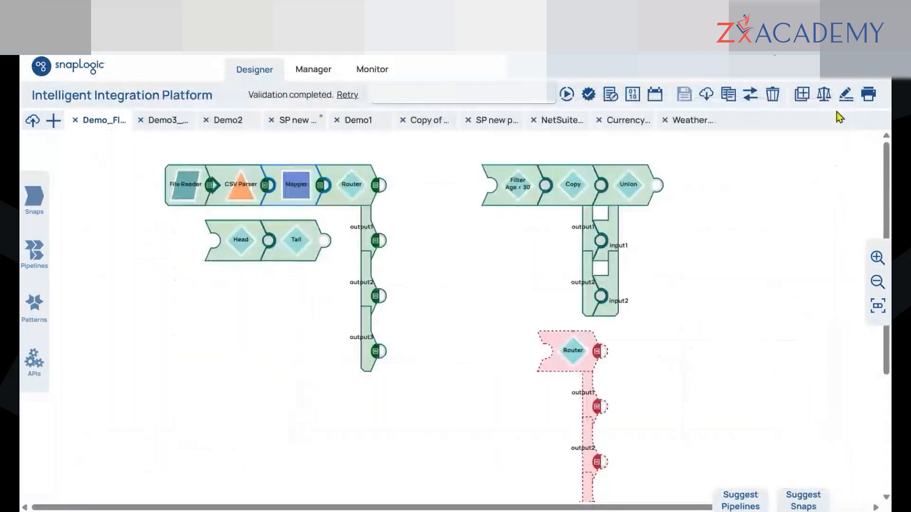
# Step: Preview the Router's output0 data and examine the id value of each routed record
pyautogui.click(375, 185)
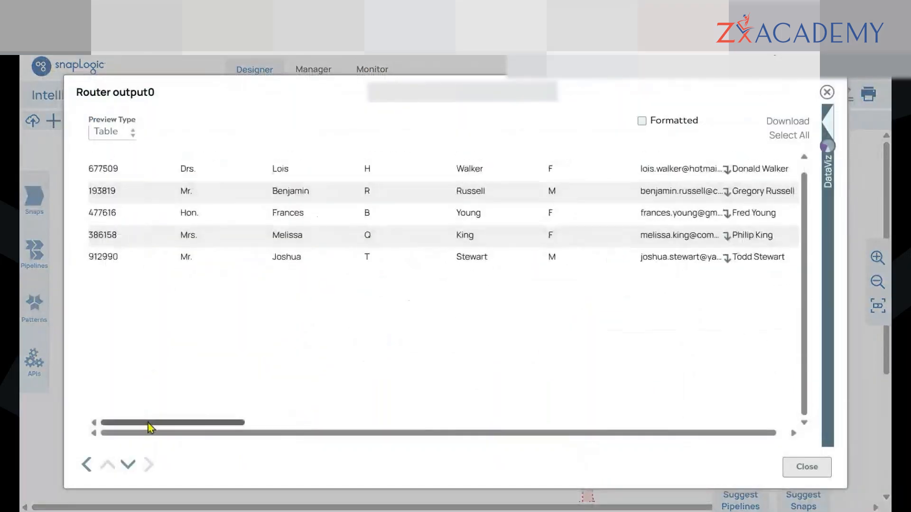
pyautogui.moveTo(148, 422); pyautogui.dragTo(743, 381)
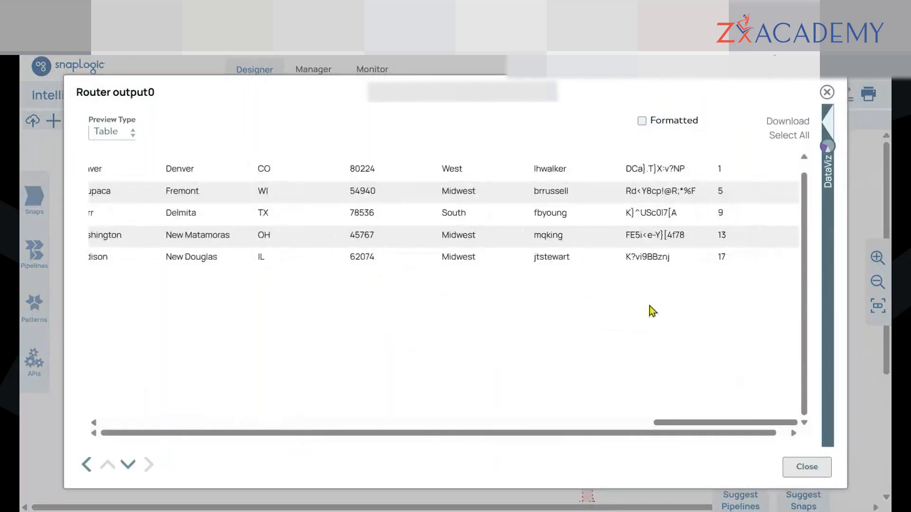
pyautogui.doubleClick(714, 181)
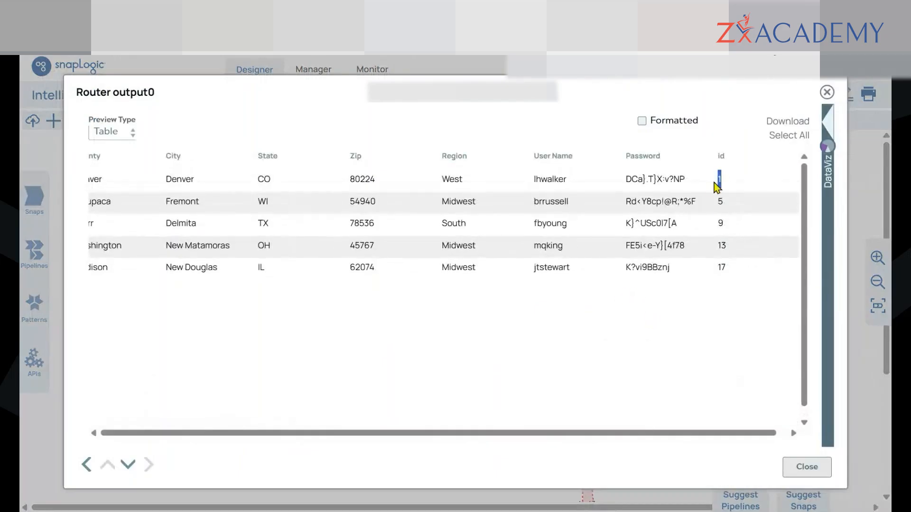
pyautogui.click(727, 207)
pyautogui.doubleClick(723, 222)
pyautogui.moveTo(736, 268); pyautogui.dragTo(707, 269)
pyautogui.click(826, 93)
# Step: Preview the Mapper's output data and examine the id column from the first record to the last
pyautogui.click(567, 199)
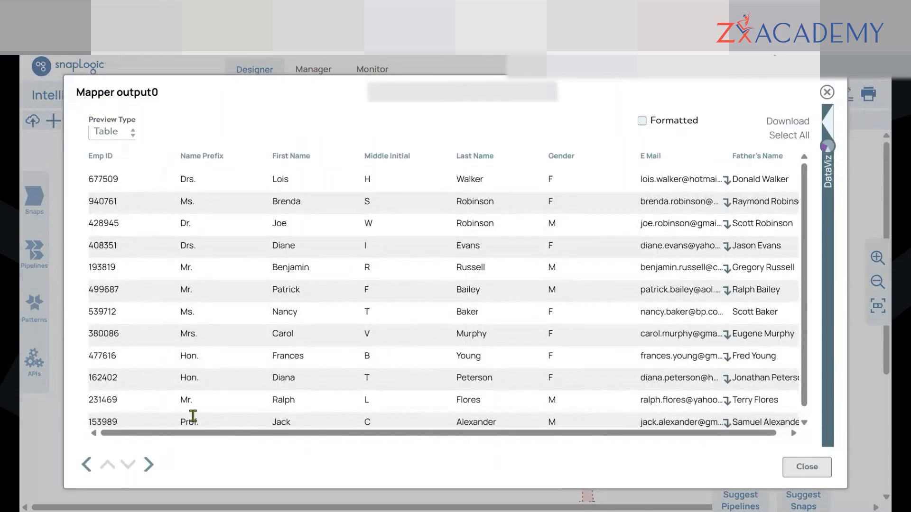
pyautogui.scroll(-3, 203, 401)
pyautogui.scroll(-1, 203, 400)
pyautogui.moveTo(185, 422); pyautogui.dragTo(776, 382)
pyautogui.scroll(3, 741, 328)
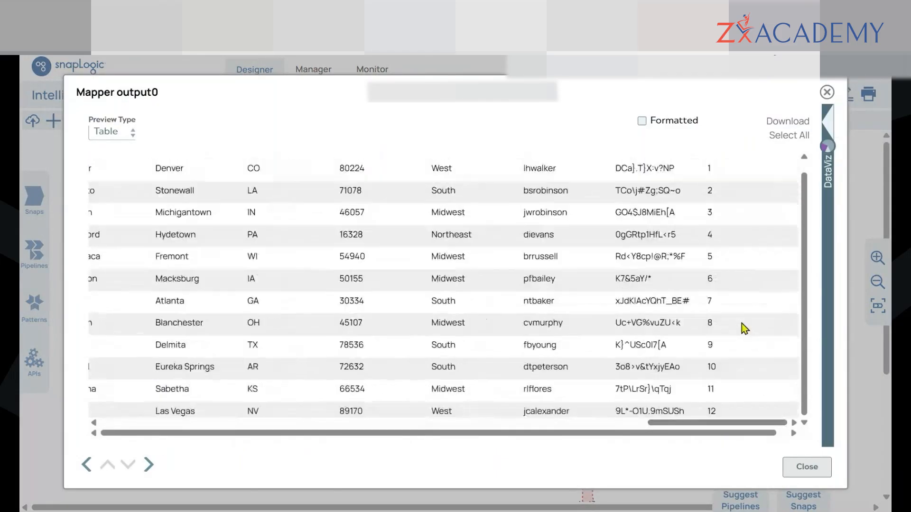
pyautogui.scroll(1, 710, 179)
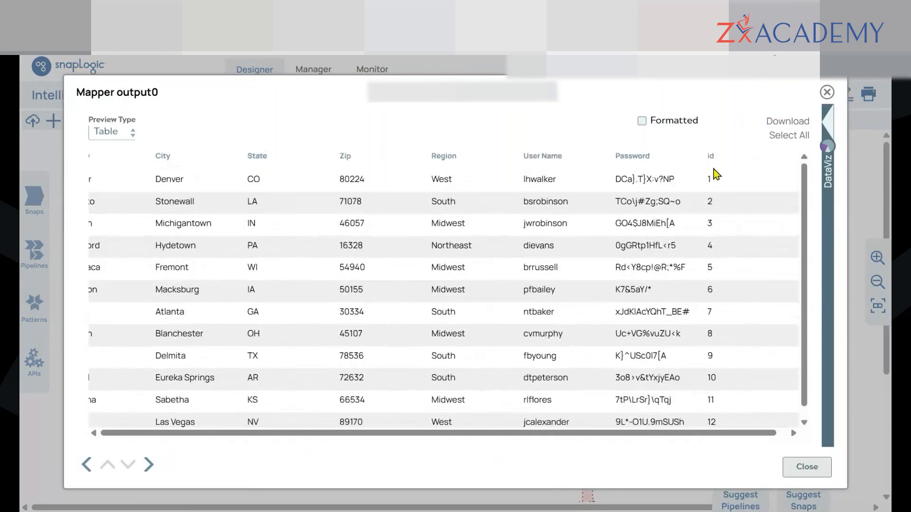
pyautogui.scroll(-3, 730, 227)
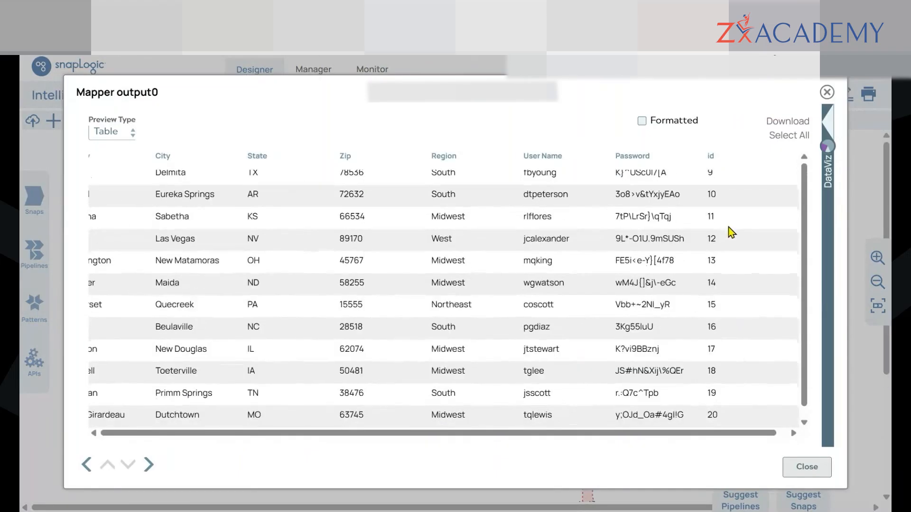
pyautogui.scroll(3, 738, 325)
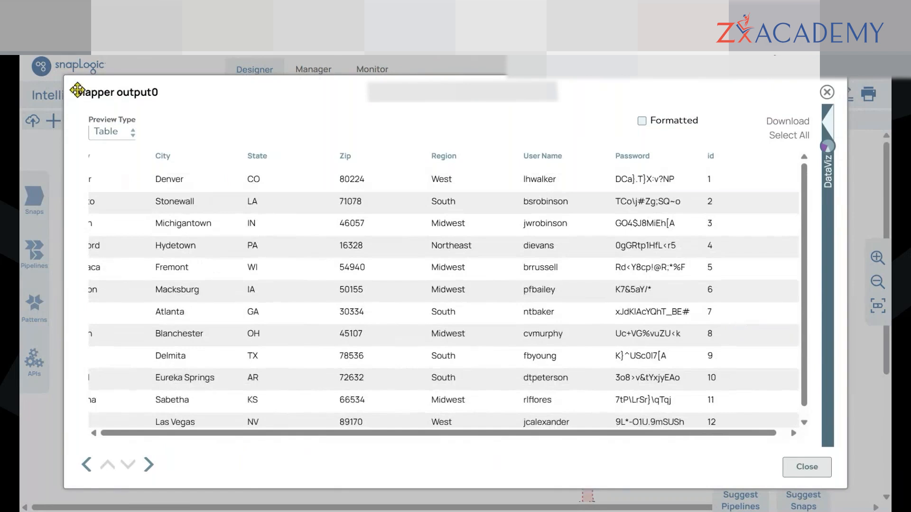
# Step: Shrink the Mapper output preview to expose the pipeline, compare the first id values with the Router outputs, and close the preview
pyautogui.moveTo(67, 81); pyautogui.dragTo(50, 256)
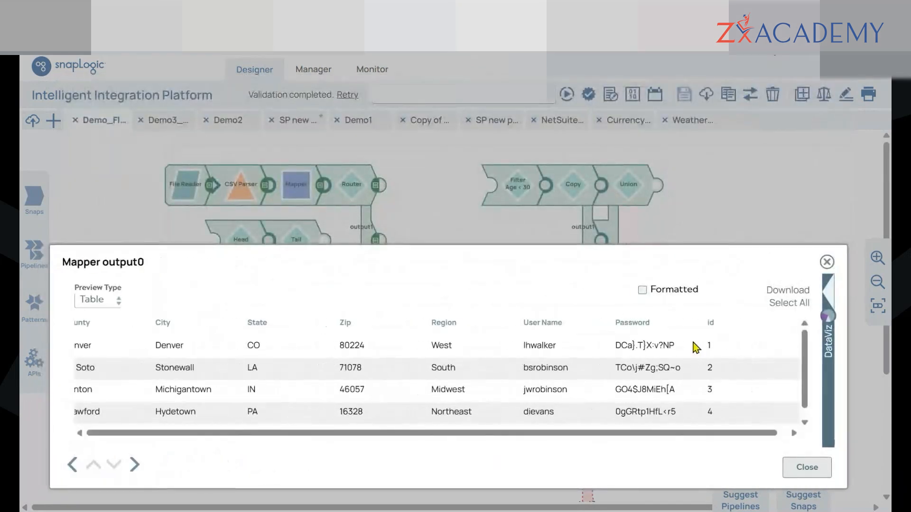
pyautogui.doubleClick(708, 346)
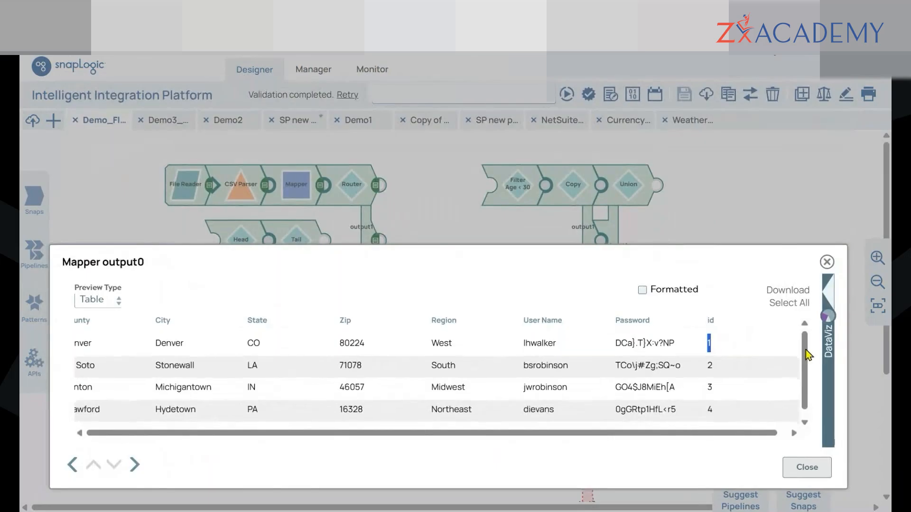
pyautogui.scroll(-3, 798, 372)
pyautogui.moveTo(715, 355)
pyautogui.mouseDown()
pyautogui.moveTo(700, 357)
pyautogui.moveTo(719, 355)
pyautogui.mouseUp()
pyautogui.scroll(2, 751, 360)
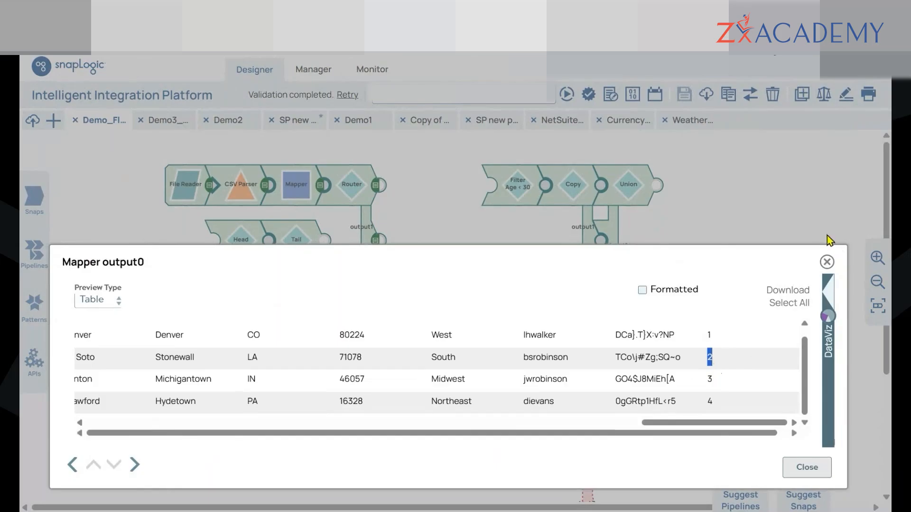
pyautogui.click(826, 264)
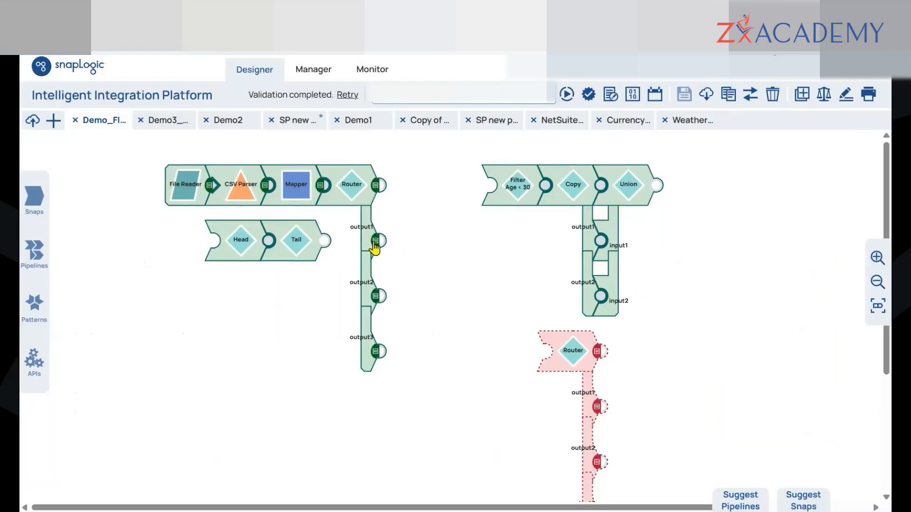
# Step: Preview the Router's output1 data and check which id values were routed there
pyautogui.click(373, 242)
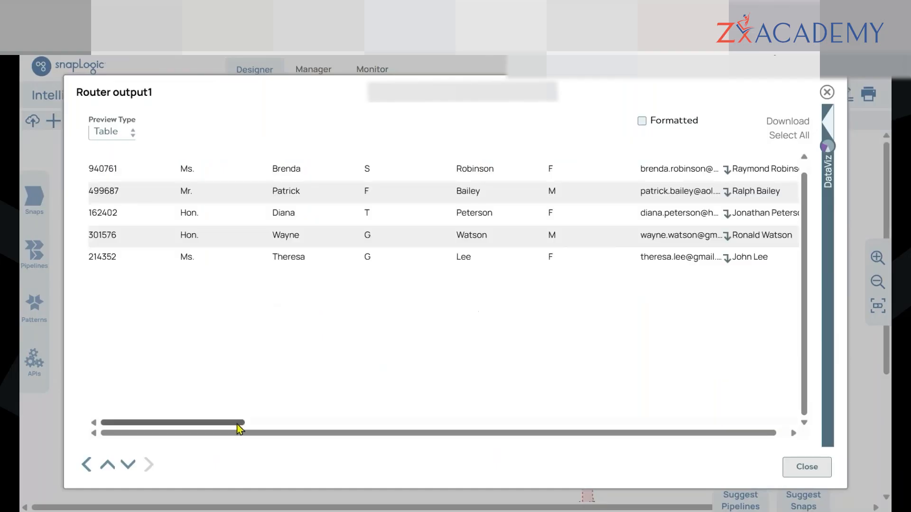
pyautogui.moveTo(231, 423); pyautogui.dragTo(742, 295)
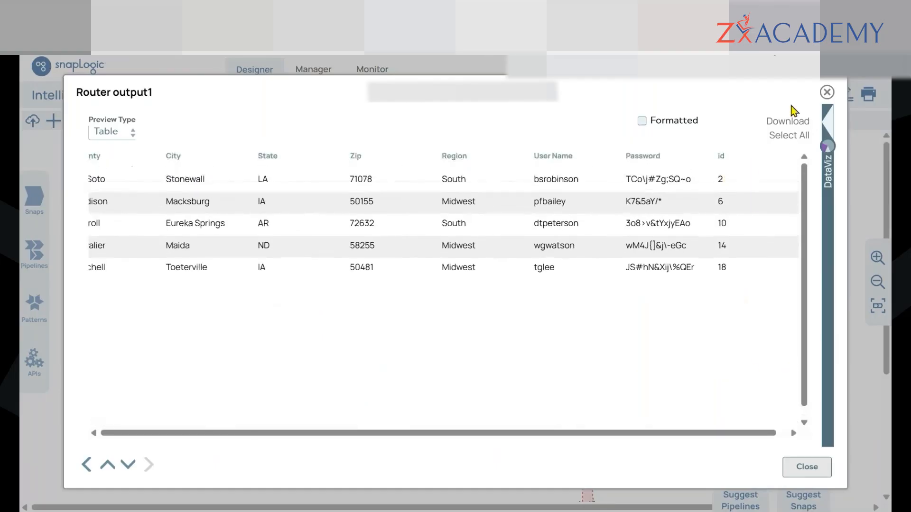
pyautogui.click(827, 92)
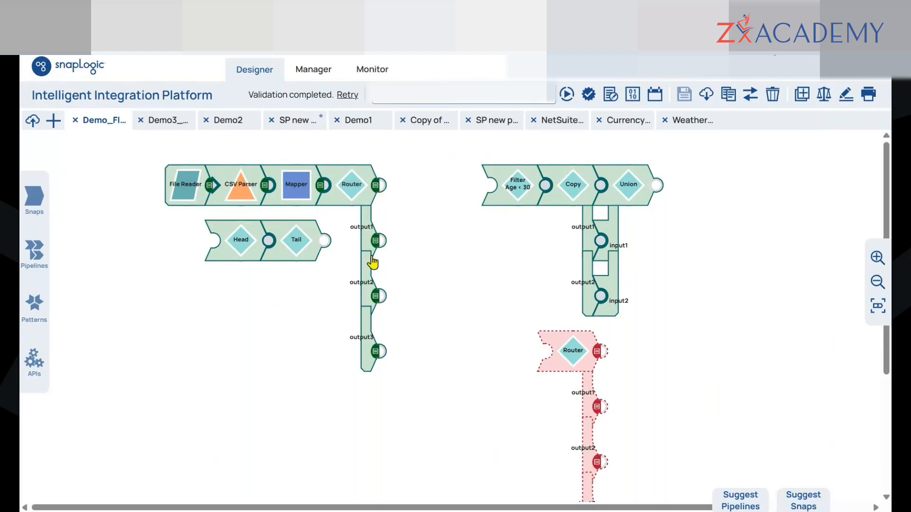
# Step: Reopen the Router's output0 preview and go through its id values row by row
pyautogui.click(377, 186)
pyautogui.moveTo(198, 424); pyautogui.dragTo(750, 289)
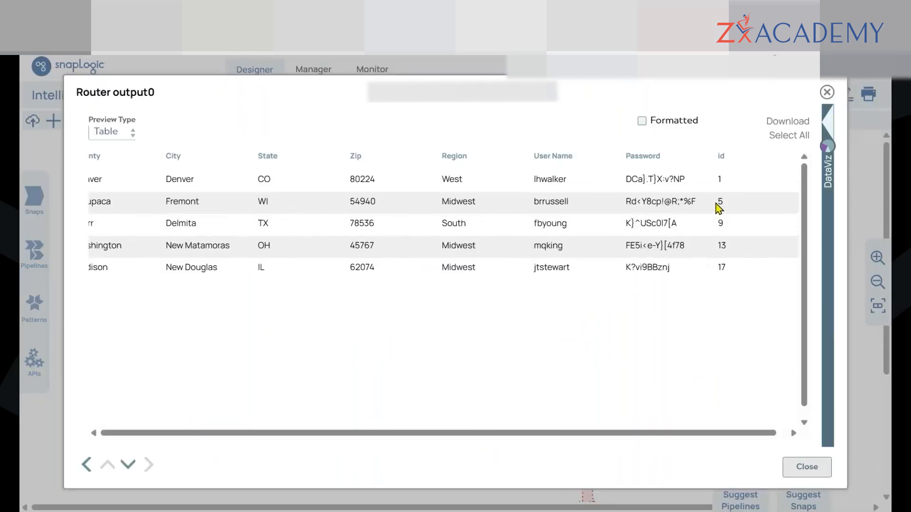
pyautogui.doubleClick(719, 180)
pyautogui.doubleClick(720, 199)
pyautogui.click(734, 216)
pyautogui.click(752, 244)
pyautogui.doubleClick(717, 269)
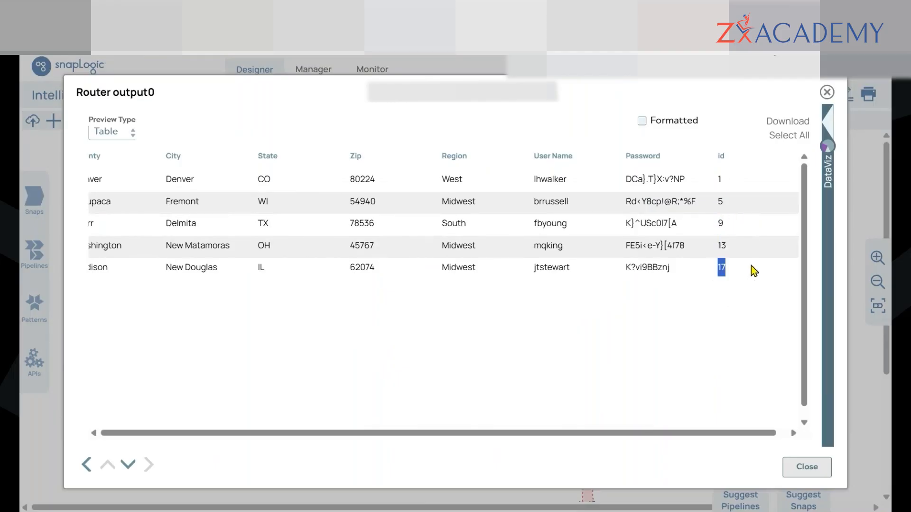
pyautogui.click(828, 93)
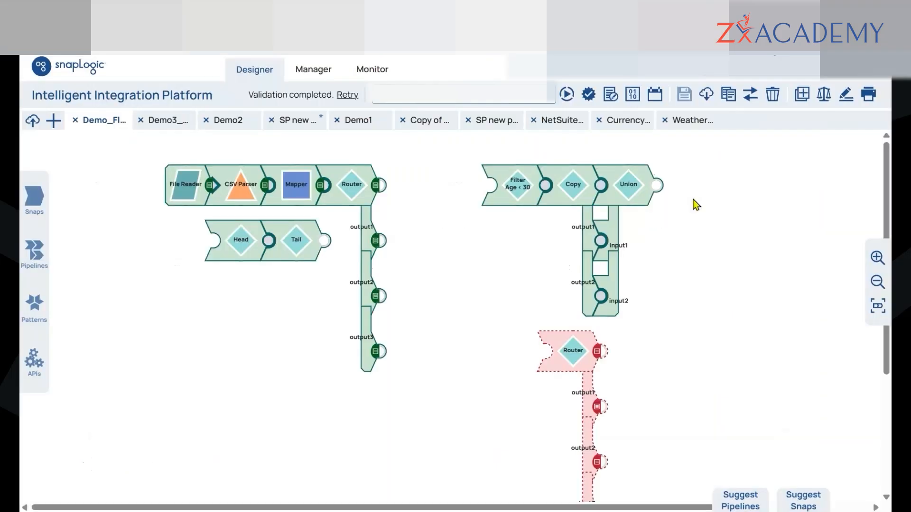
# Step: Insert the Head snap between the CSV Parser and the Mapper, leaving the Tail snap detached
pyautogui.moveTo(220, 197); pyautogui.dragTo(111, 197)
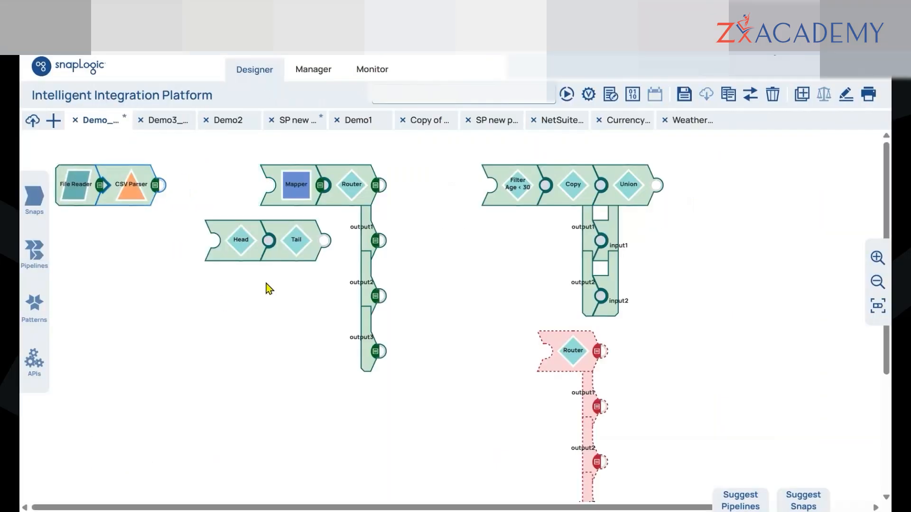
pyautogui.moveTo(214, 245); pyautogui.dragTo(214, 190)
pyautogui.moveTo(154, 198); pyautogui.dragTo(202, 198)
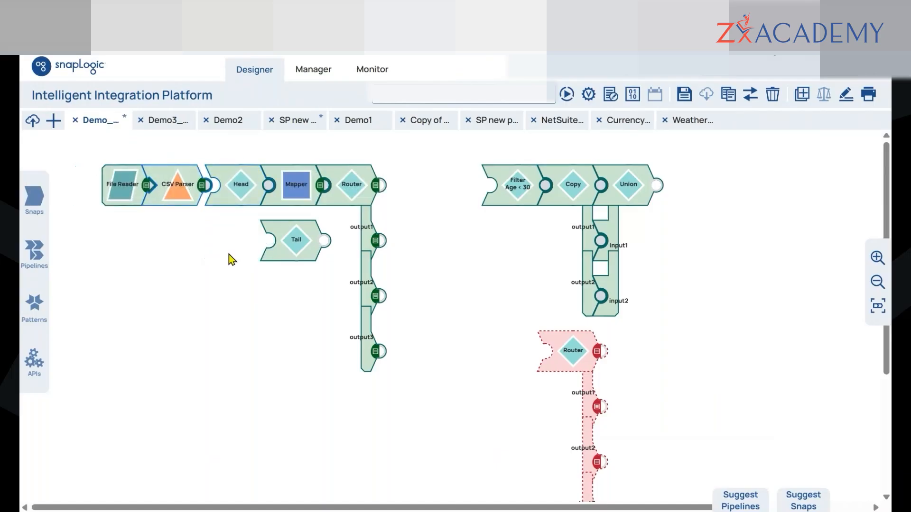
# Step: Check the Head snap's number of documents and validate the modified pipeline
pyautogui.click(232, 192)
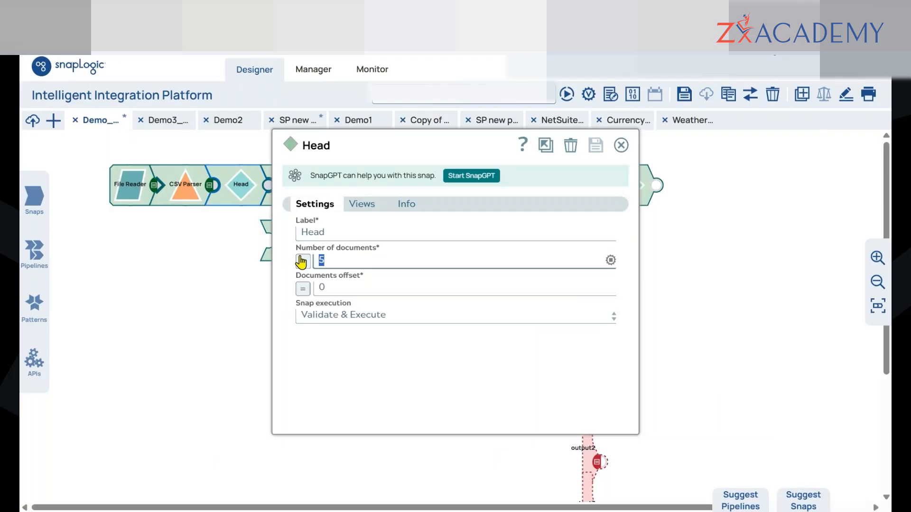
pyautogui.click(621, 146)
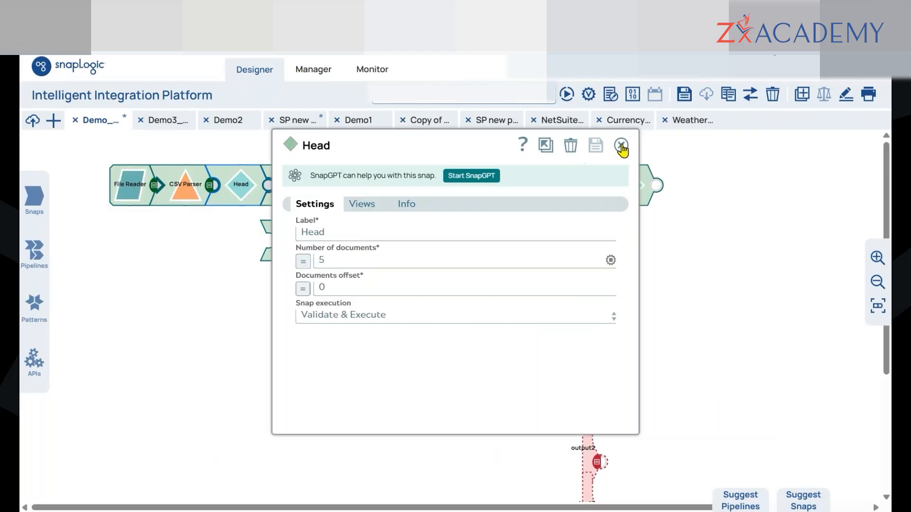
pyautogui.click(588, 96)
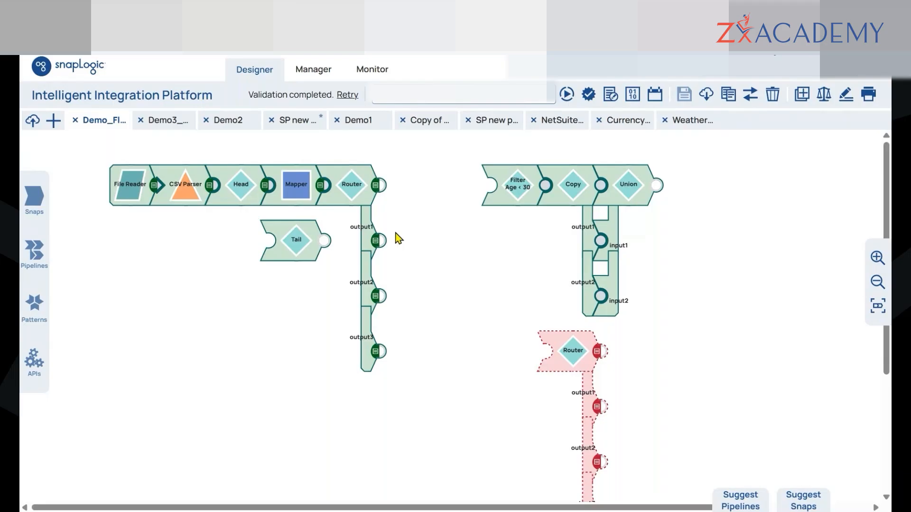
# Step: Preview the Mapper's output after adding Head and check the id column of the remaining records
pyautogui.click(321, 186)
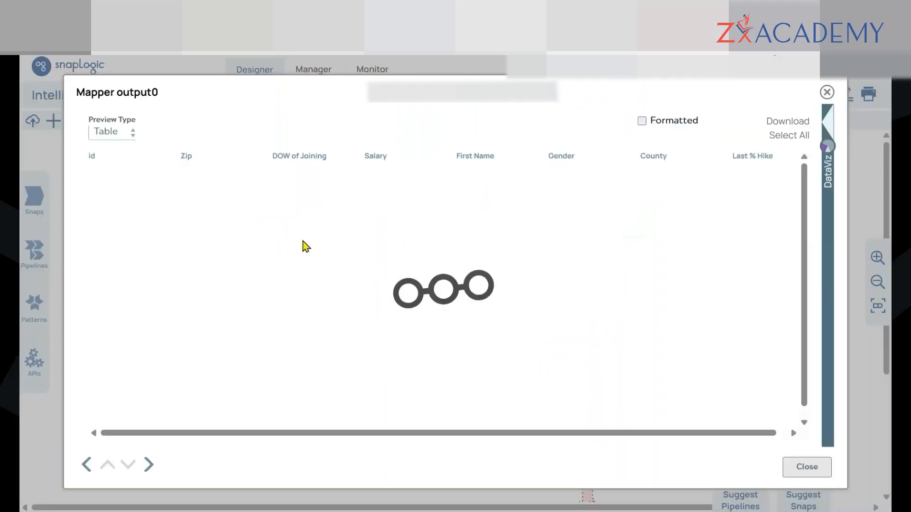
pyautogui.moveTo(286, 433); pyautogui.dragTo(391, 437)
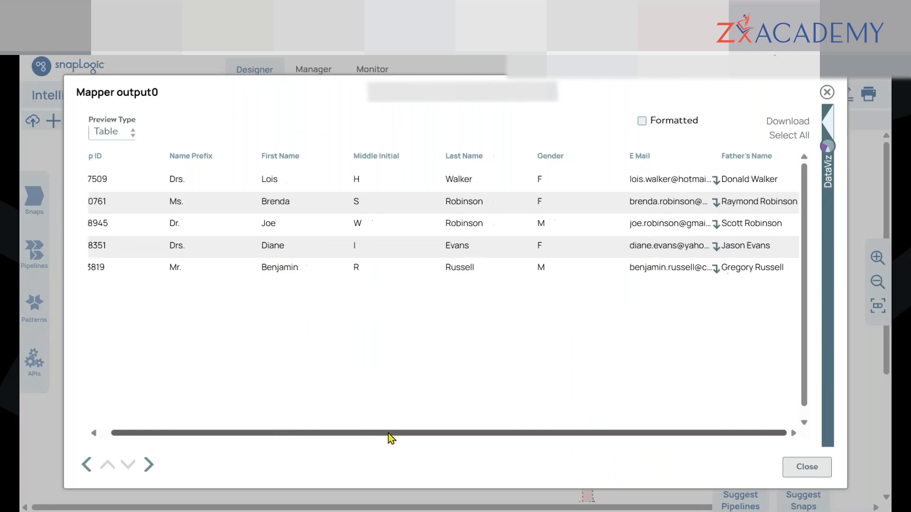
pyautogui.moveTo(190, 435); pyautogui.dragTo(805, 384)
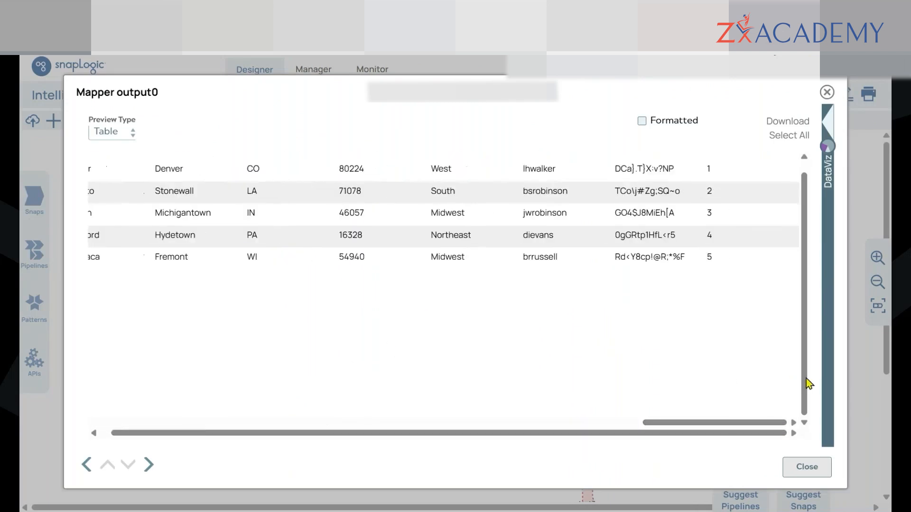
pyautogui.click(826, 93)
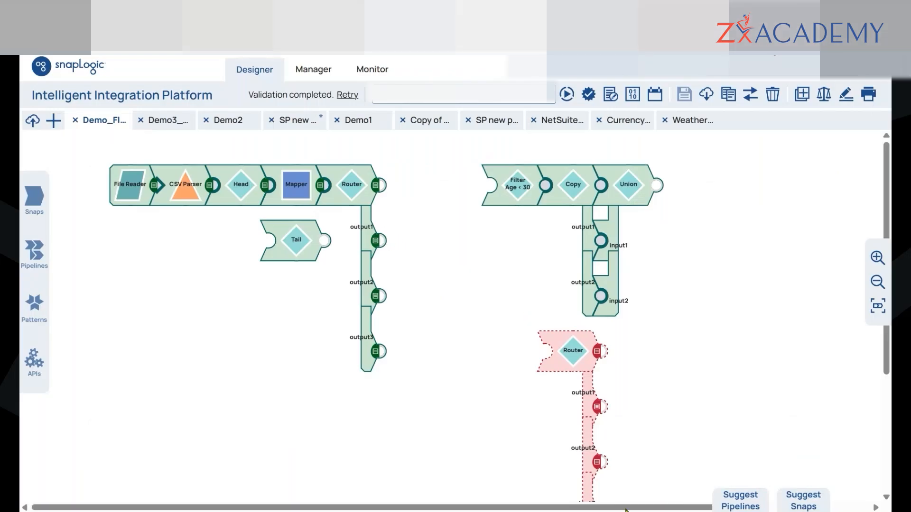
# Step: Preview the Router's output0 and output1 data in turn and compare the id values routed to each
pyautogui.click(375, 186)
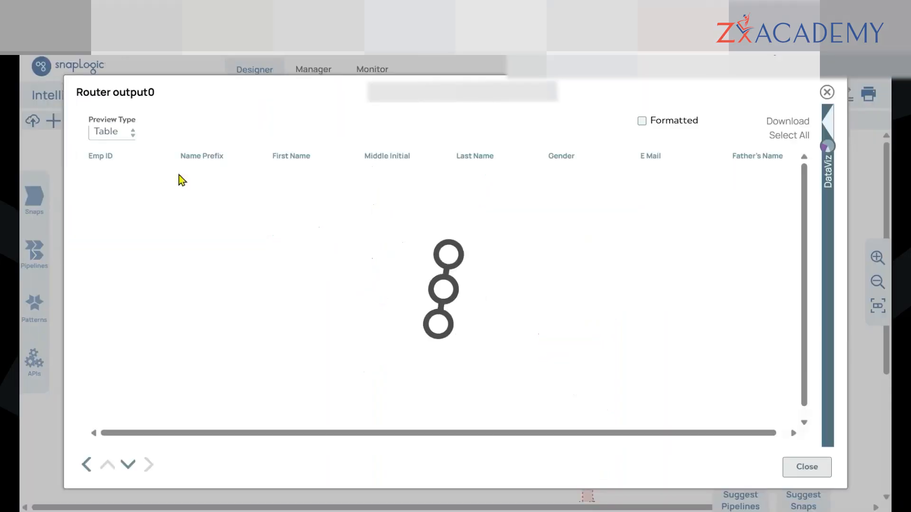
pyautogui.moveTo(98, 176); pyautogui.dragTo(107, 199)
pyautogui.click(187, 346)
pyautogui.scroll(-1, 189, 358)
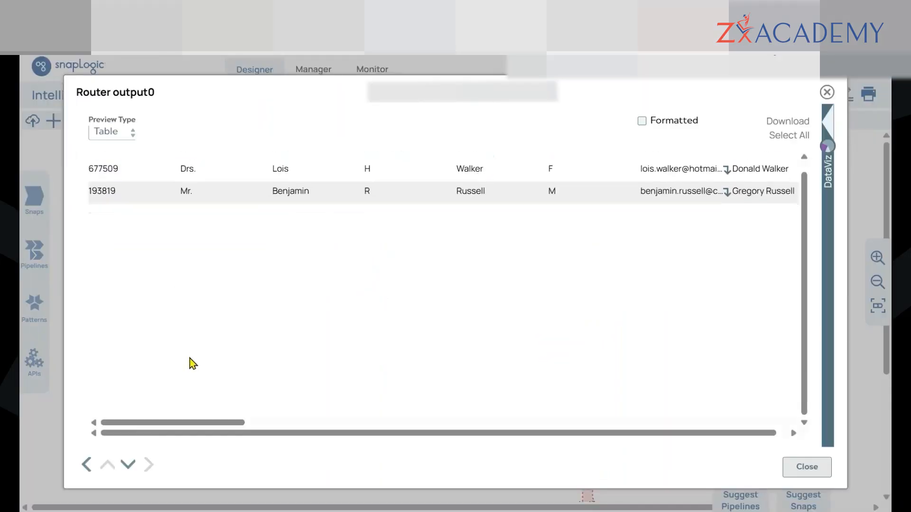
pyautogui.moveTo(137, 426); pyautogui.dragTo(714, 398)
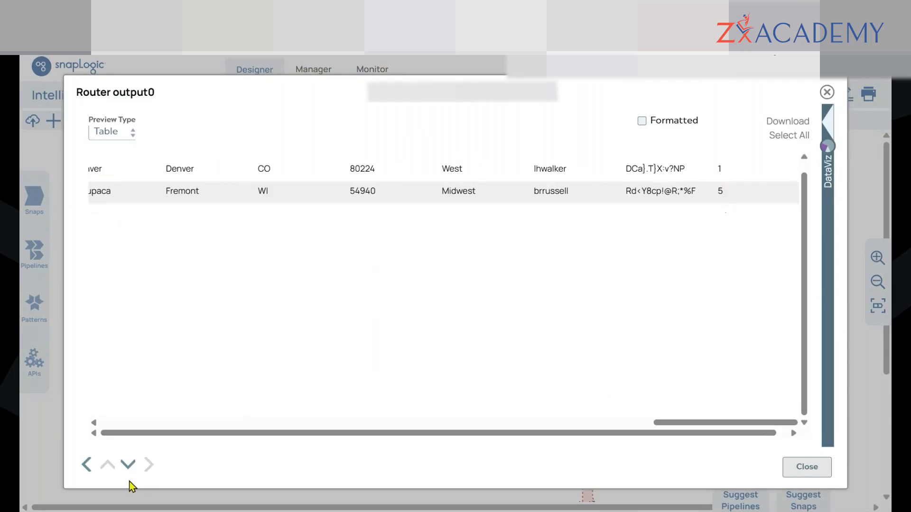
pyautogui.click(129, 465)
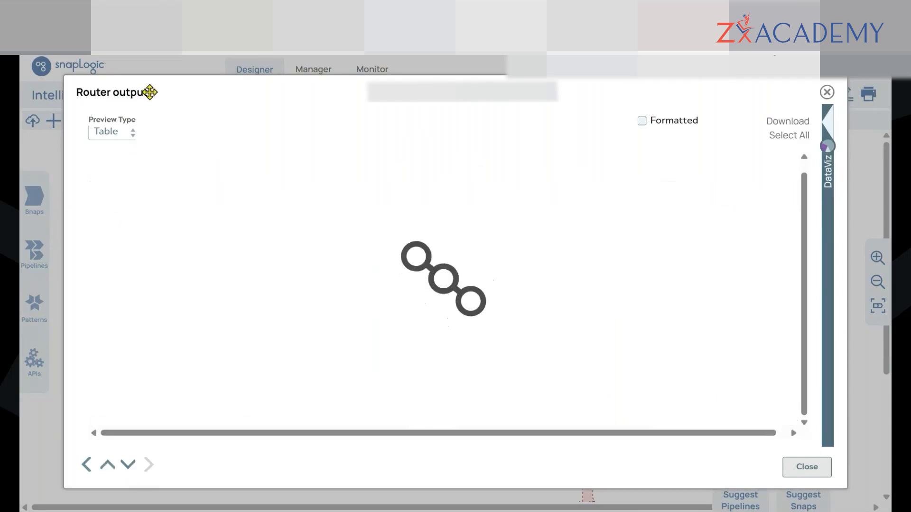
pyautogui.moveTo(166, 423); pyautogui.dragTo(741, 416)
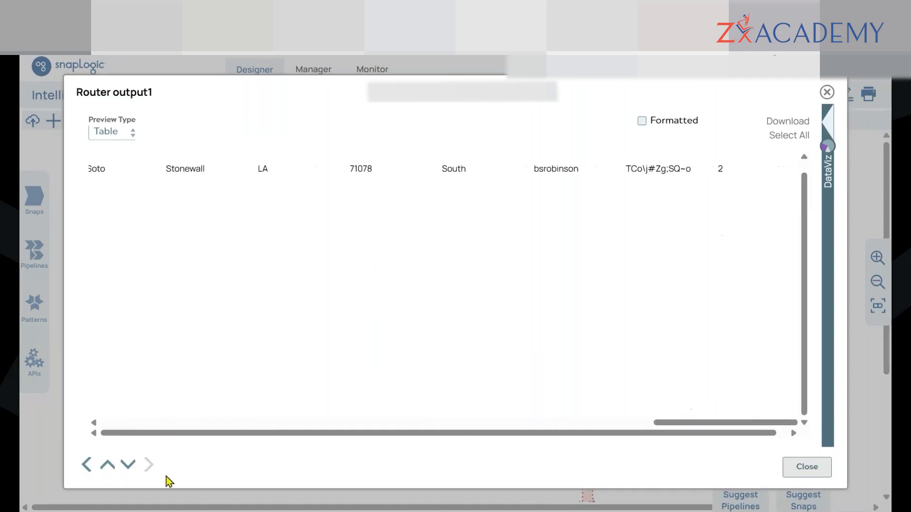
# Step: Preview the Router's output2 and output3 data in turn and compare the id values, closing the preview at the end
pyautogui.click(128, 465)
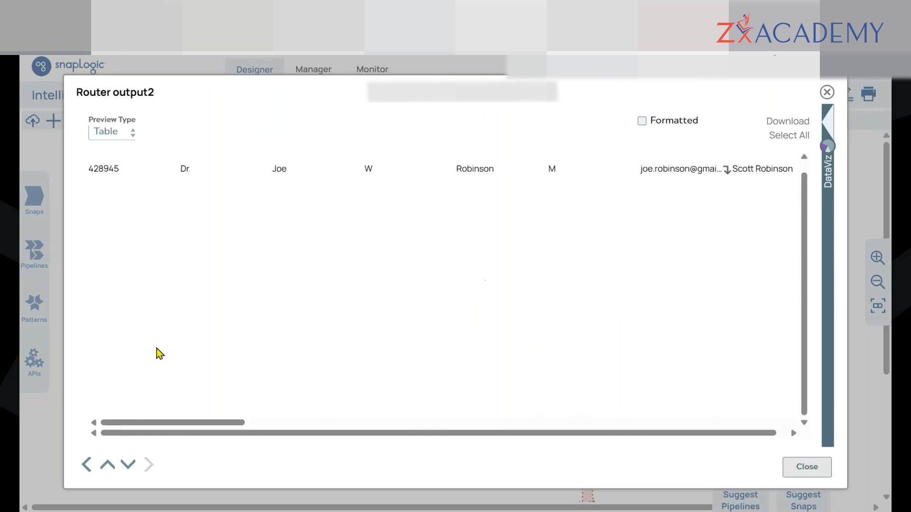
pyautogui.moveTo(166, 423); pyautogui.dragTo(732, 268)
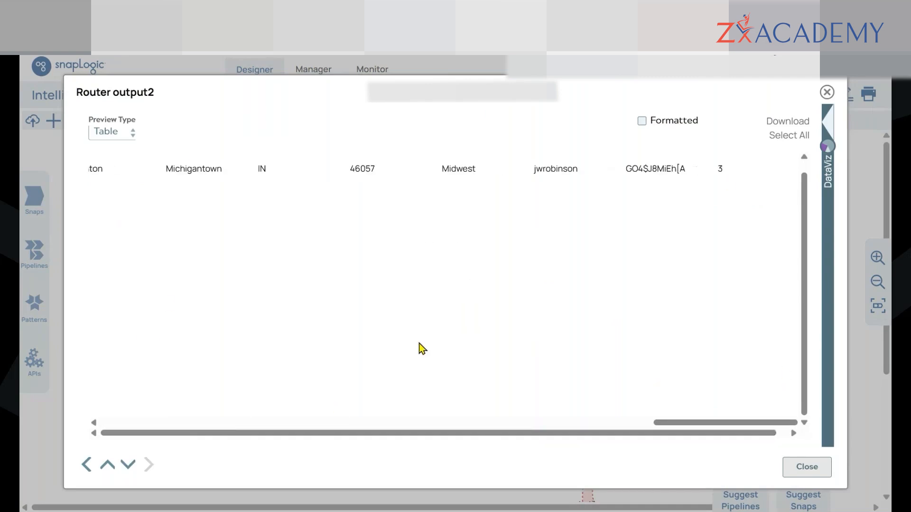
pyautogui.click(127, 469)
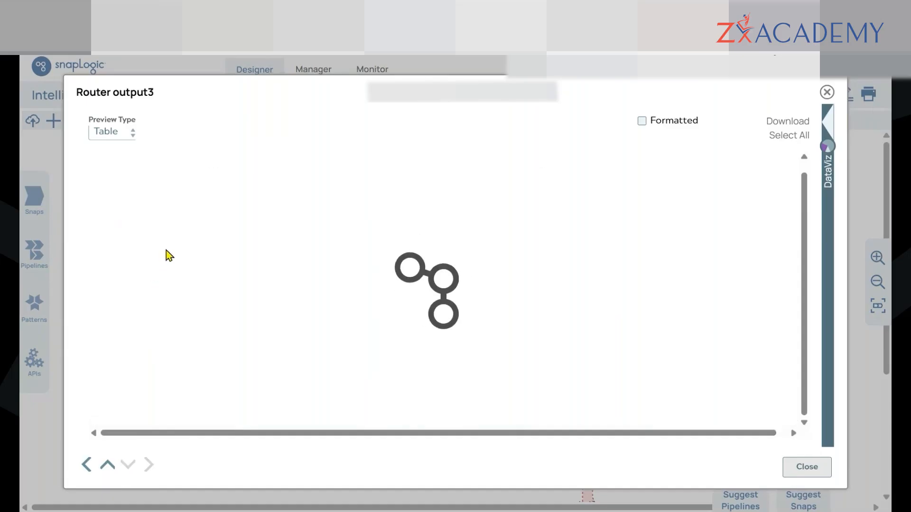
pyautogui.moveTo(145, 422); pyautogui.dragTo(719, 186)
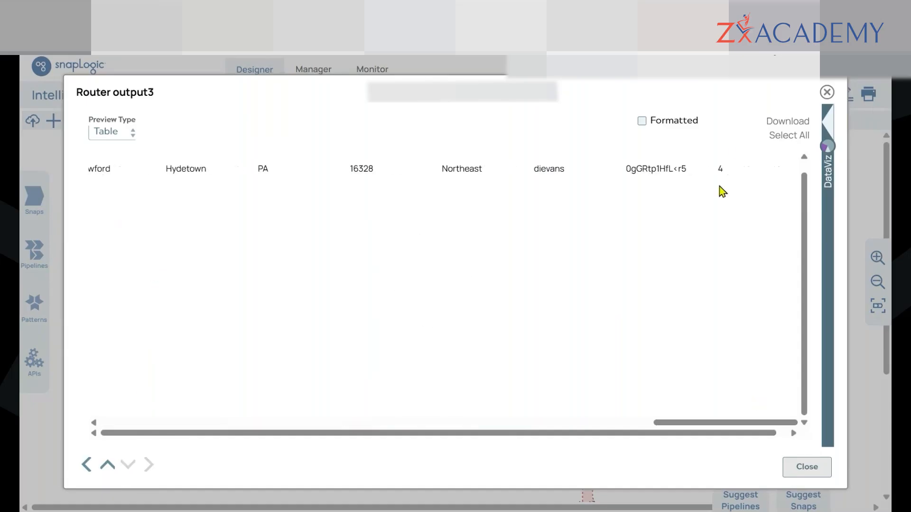
pyautogui.click(827, 93)
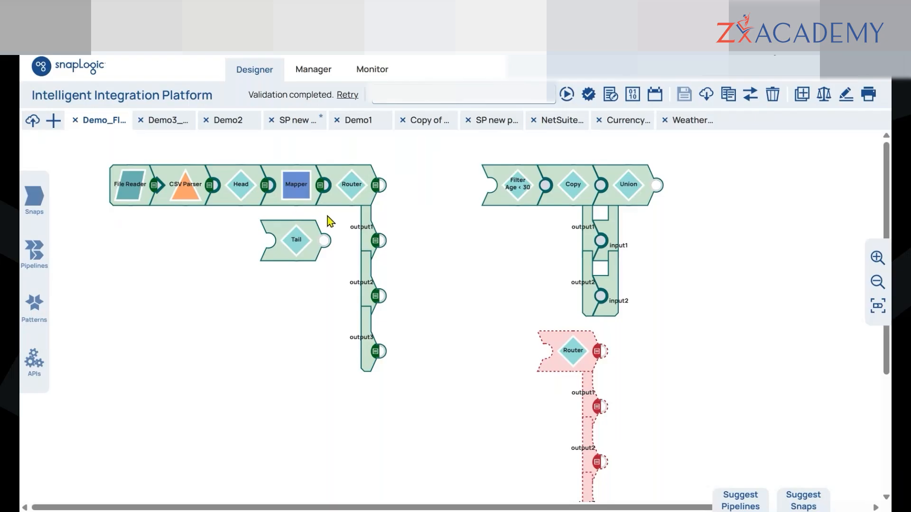
# Step: Place the detached Tail snap beneath the Head snap and add five routes in the Router's settings
pyautogui.moveTo(307, 241); pyautogui.dragTo(241, 243)
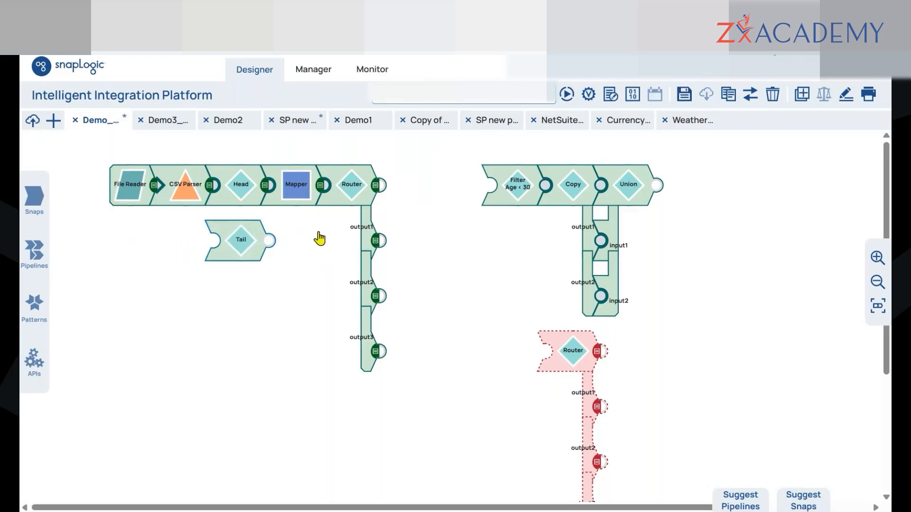
pyautogui.rightClick(311, 238)
pyautogui.click(328, 268)
pyautogui.click(351, 219)
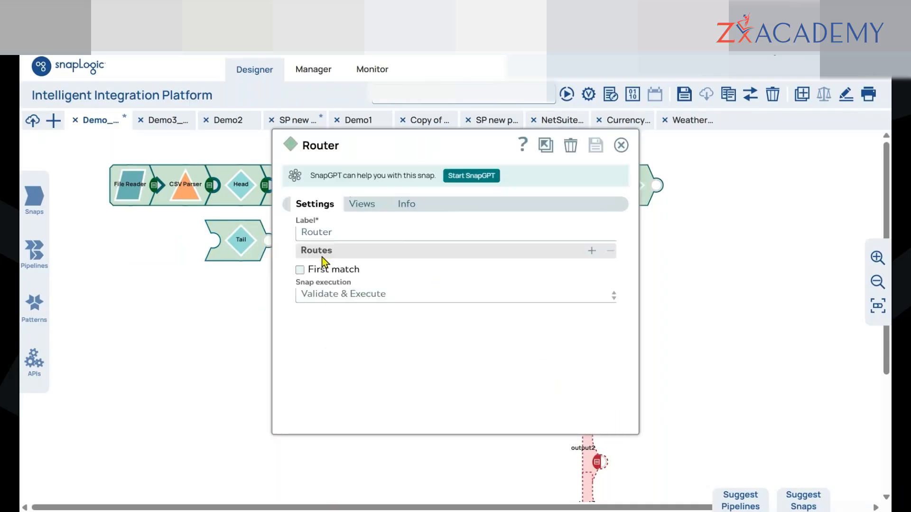
pyautogui.click(591, 252)
pyautogui.click(592, 252)
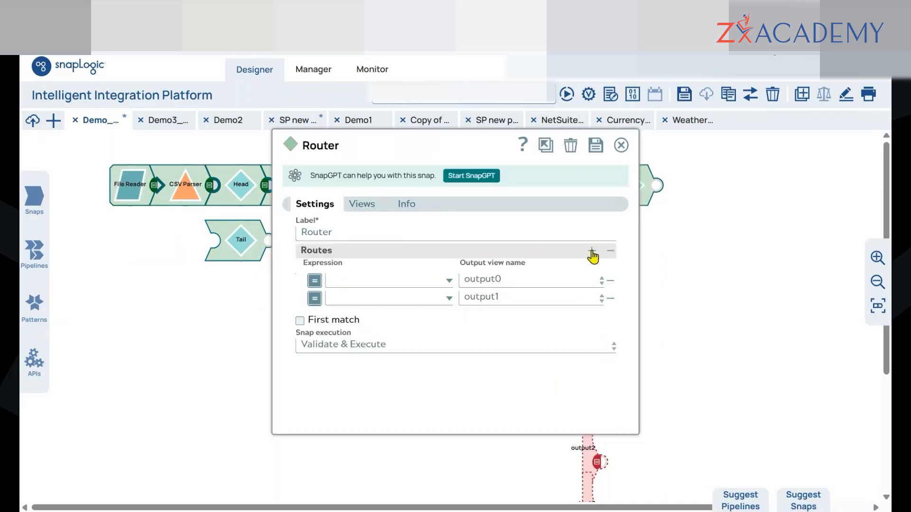
pyautogui.click(591, 252)
pyautogui.click(591, 252)
pyautogui.click(592, 252)
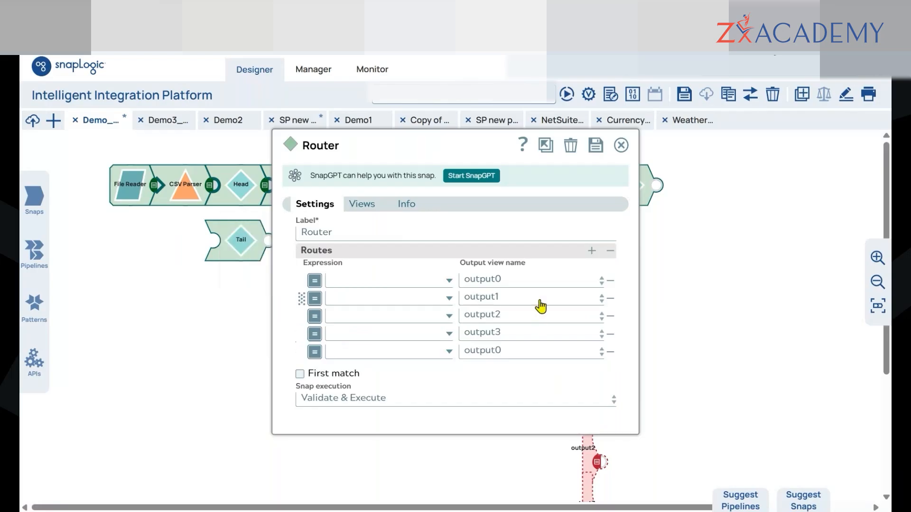
# Step: Enter the expression $Id < 5 for the Router's output1 route
pyautogui.click(514, 304)
pyautogui.click(396, 296)
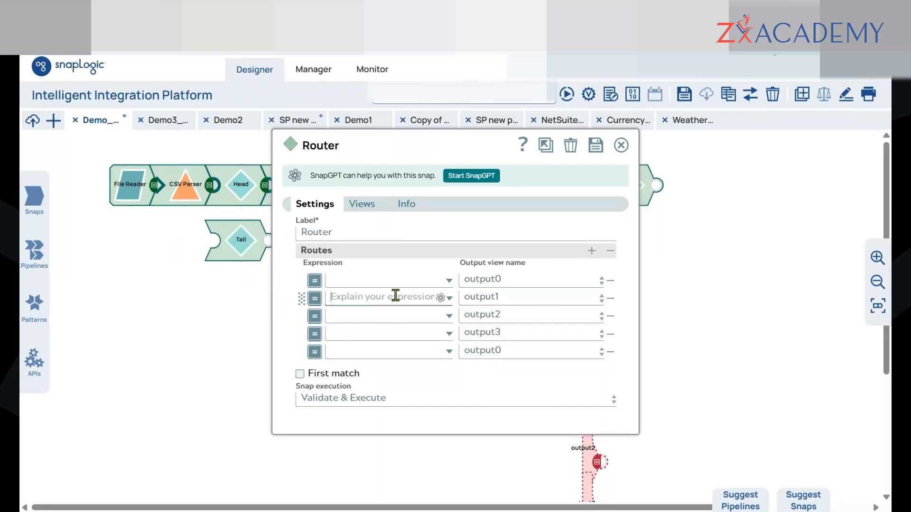
pyautogui.write('$')
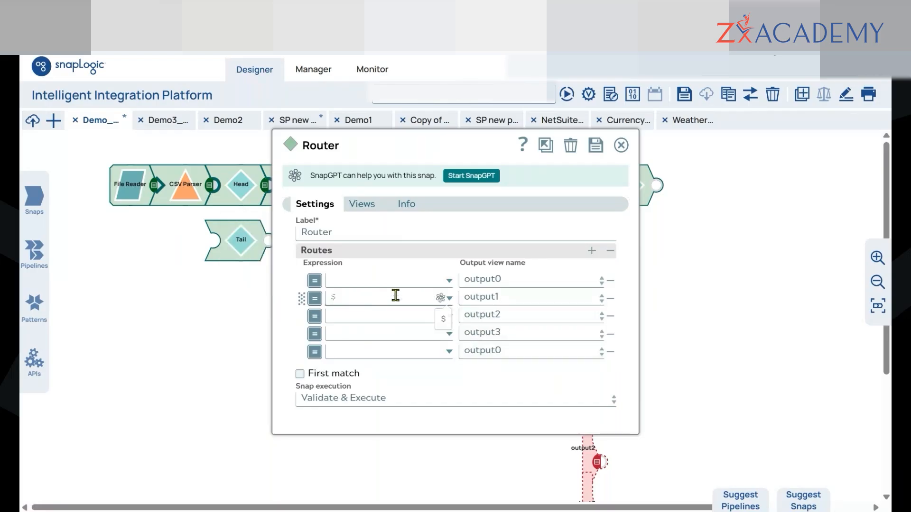
pyautogui.write('Id < 5')
pyautogui.click(502, 299)
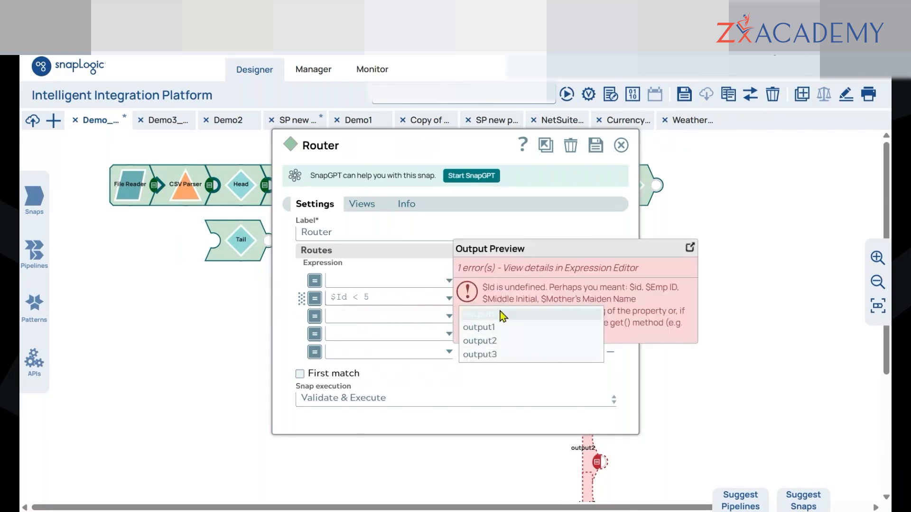
pyautogui.click(407, 345)
pyautogui.click(368, 280)
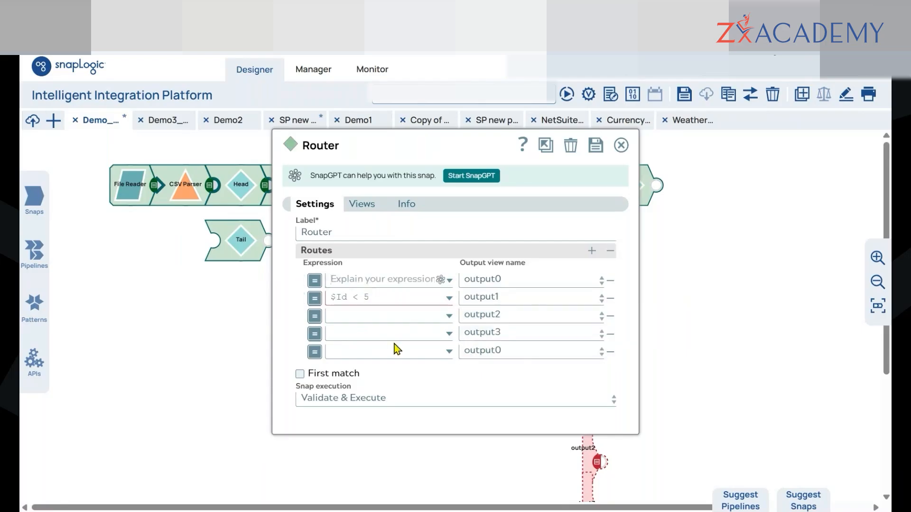
pyautogui.click(524, 373)
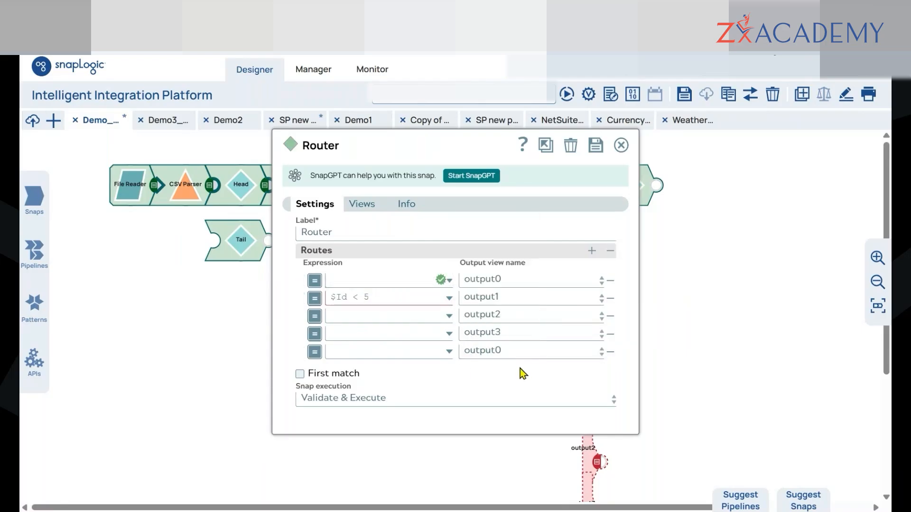
# Step: Reorder the output1 route to the first row and enable First match for the Router
pyautogui.moveTo(297, 300); pyautogui.dragTo(298, 279)
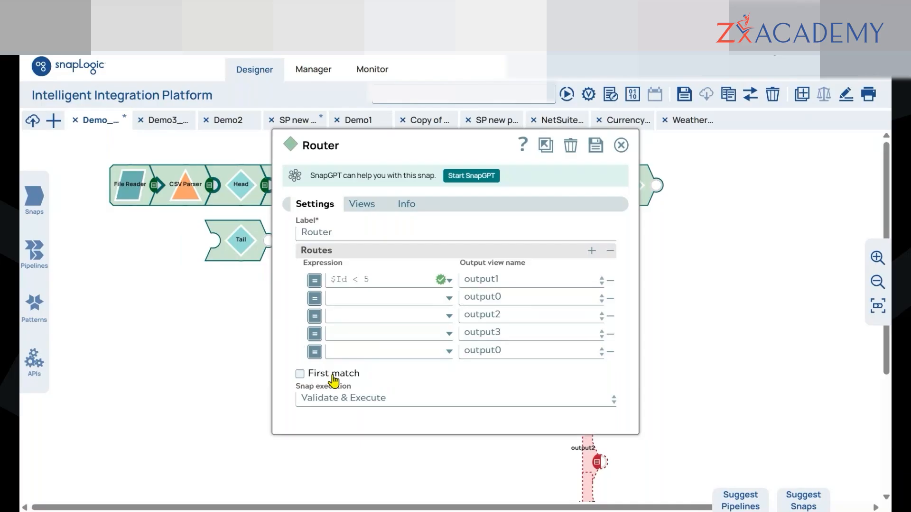
pyautogui.moveTo(333, 380)
pyautogui.click(316, 379)
# Step: Check the output1 route's expression and the preview results of the other routes' empty expressions
pyautogui.click(382, 277)
pyautogui.moveTo(373, 280); pyautogui.dragTo(328, 284)
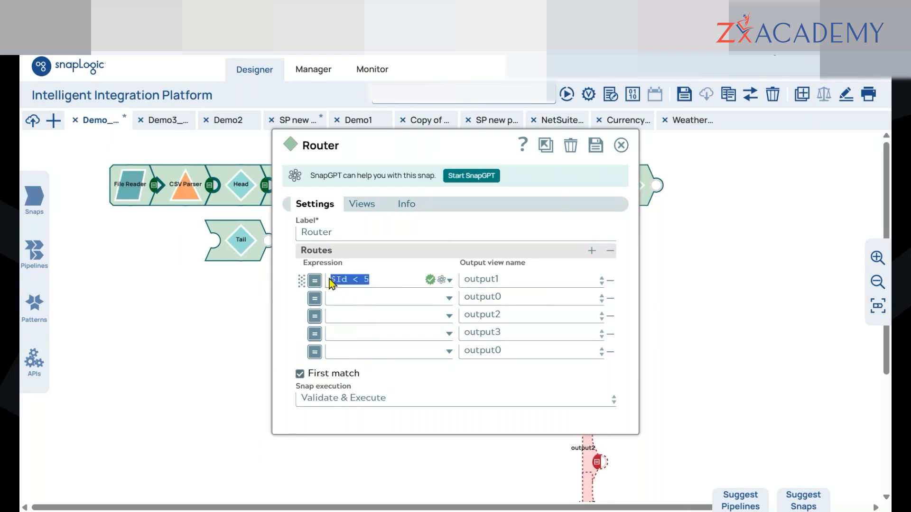
pyautogui.click(402, 280)
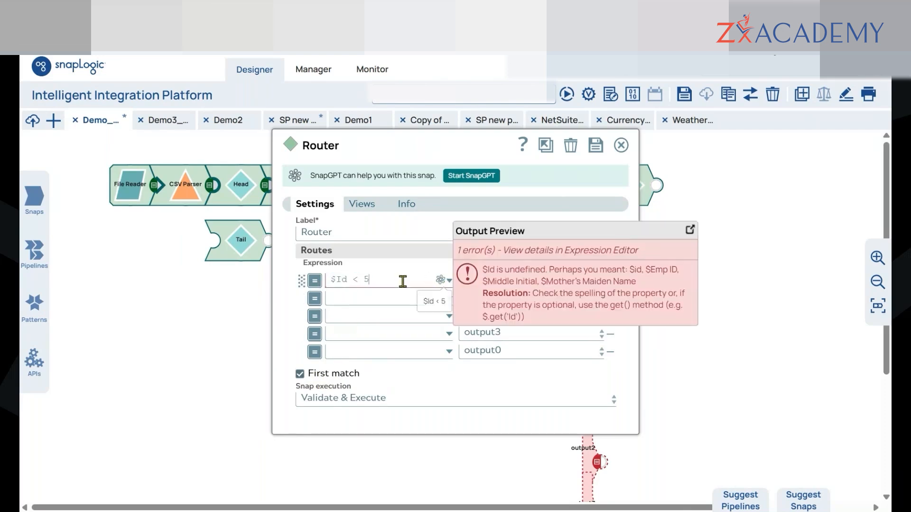
pyautogui.click(366, 299)
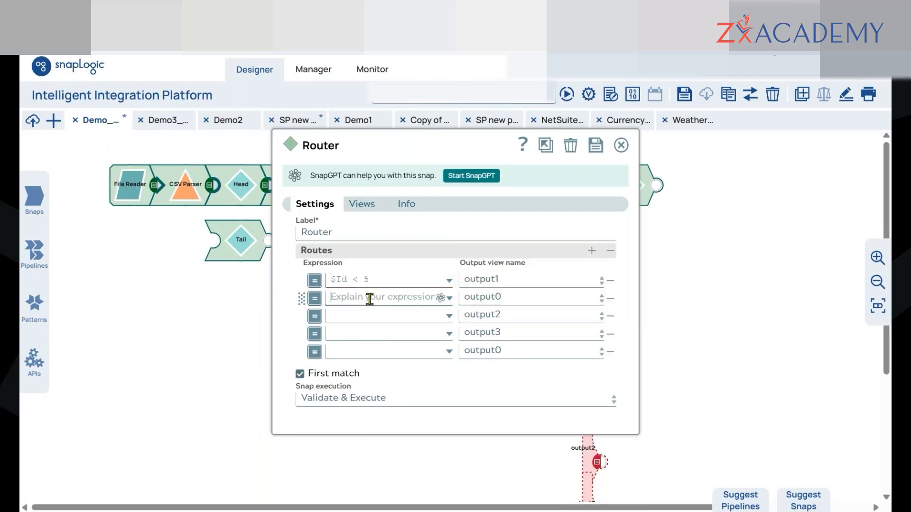
pyautogui.click(365, 316)
pyautogui.click(366, 333)
pyautogui.click(369, 351)
pyautogui.click(406, 382)
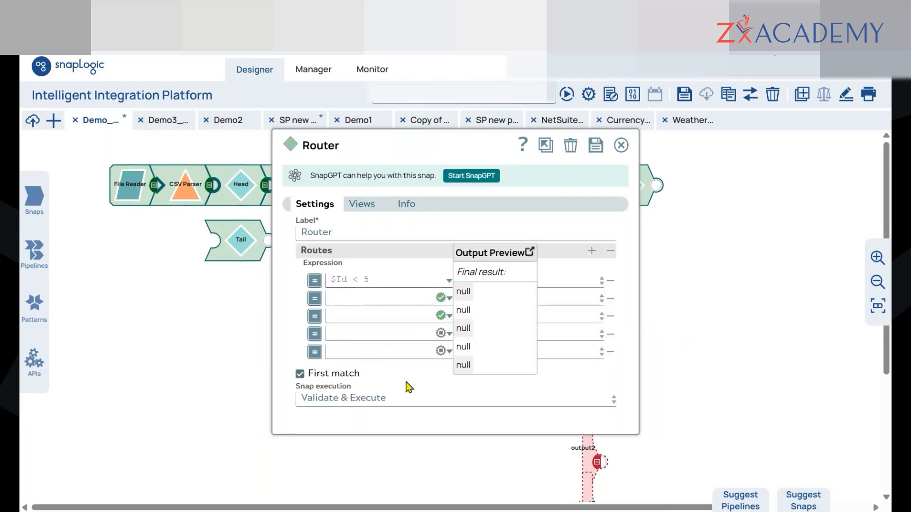
# Step: Change the comparison operator in the output1 route's expression to ==
pyautogui.click(383, 279)
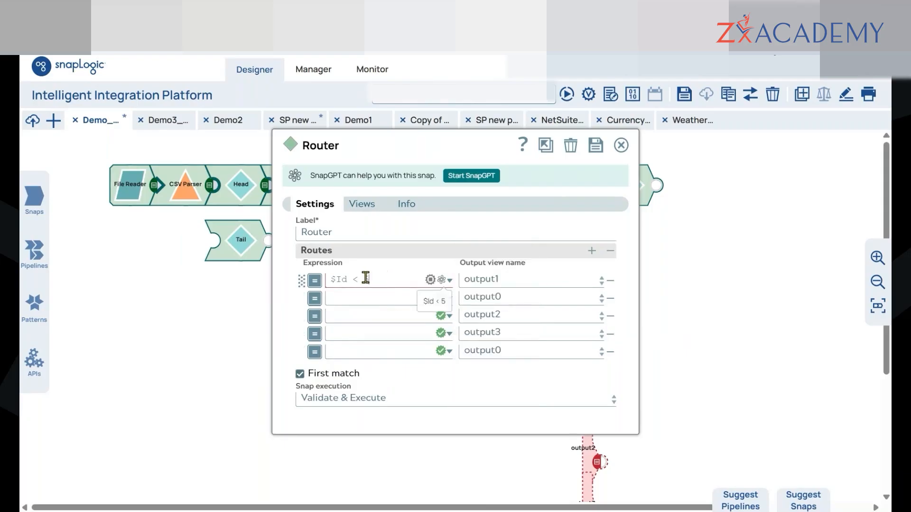
pyautogui.press('BackSpace')
pyautogui.write('==')
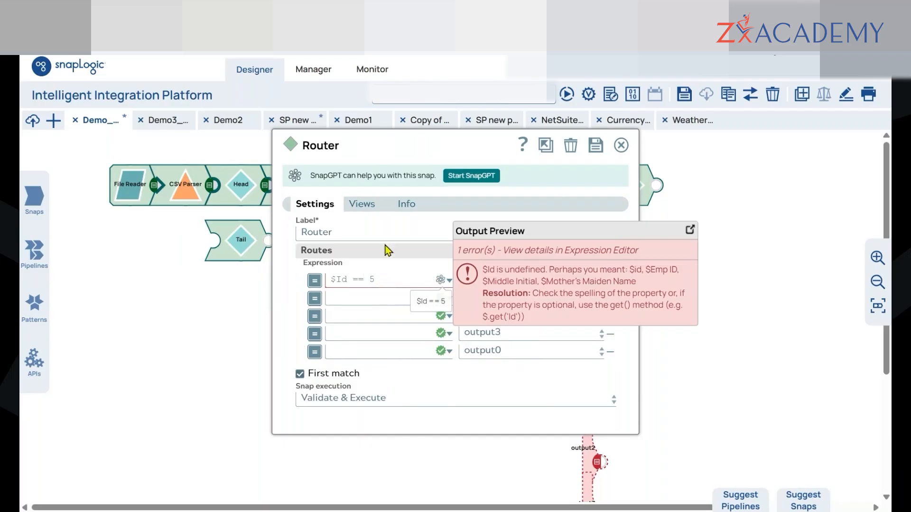
# Step: Check the id field's spelling in the Router's input schema and correct the output1 expression to $id == 5
pyautogui.moveTo(361, 147); pyautogui.dragTo(482, 139)
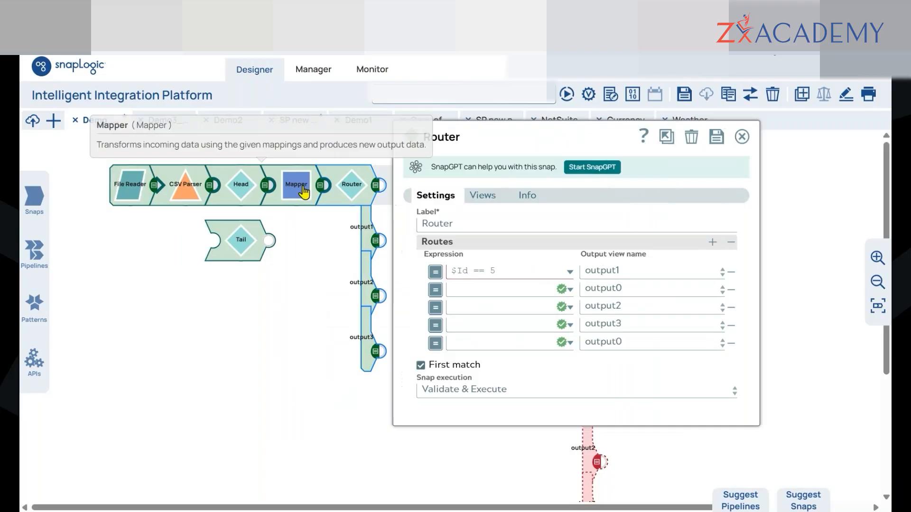
pyautogui.click(570, 274)
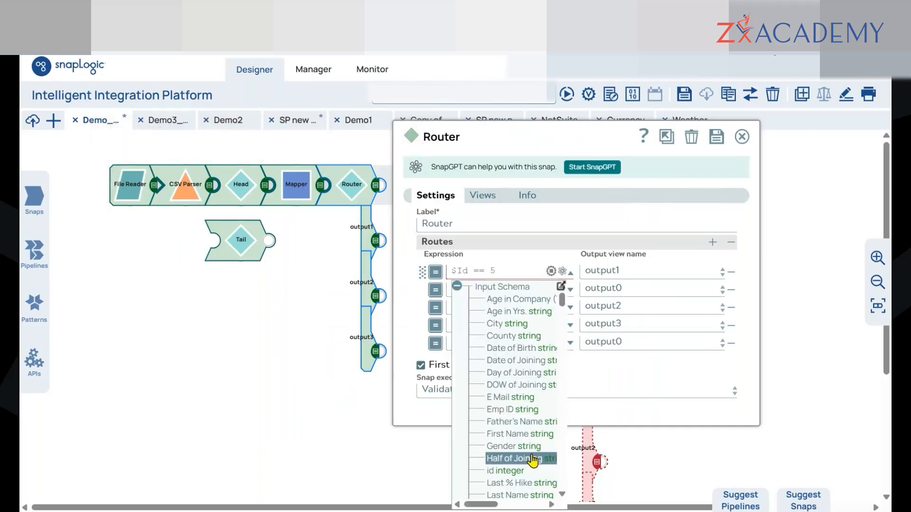
pyautogui.click(461, 270)
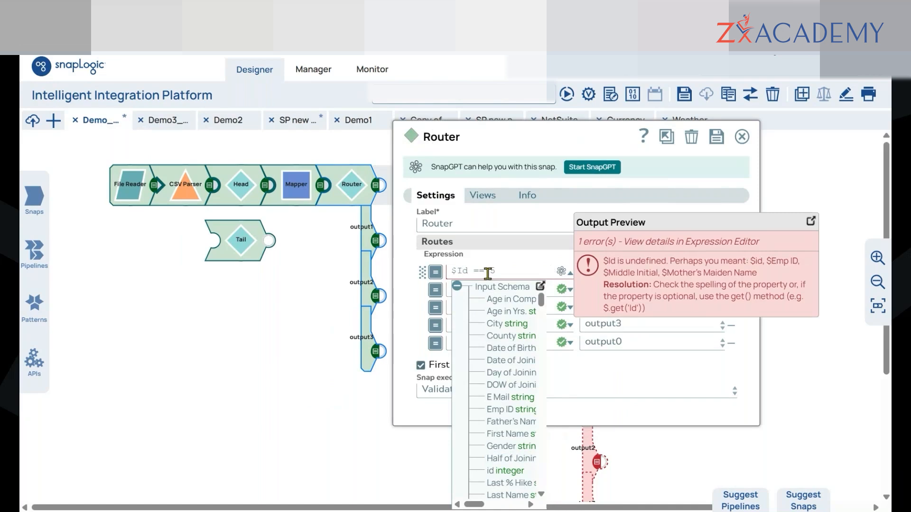
pyautogui.press('BackSpace')
pyautogui.write('i')
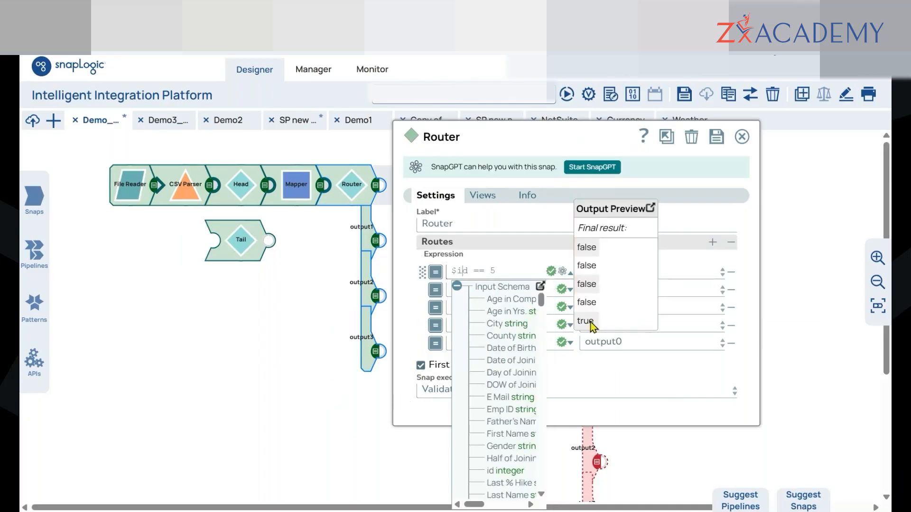
pyautogui.click(431, 412)
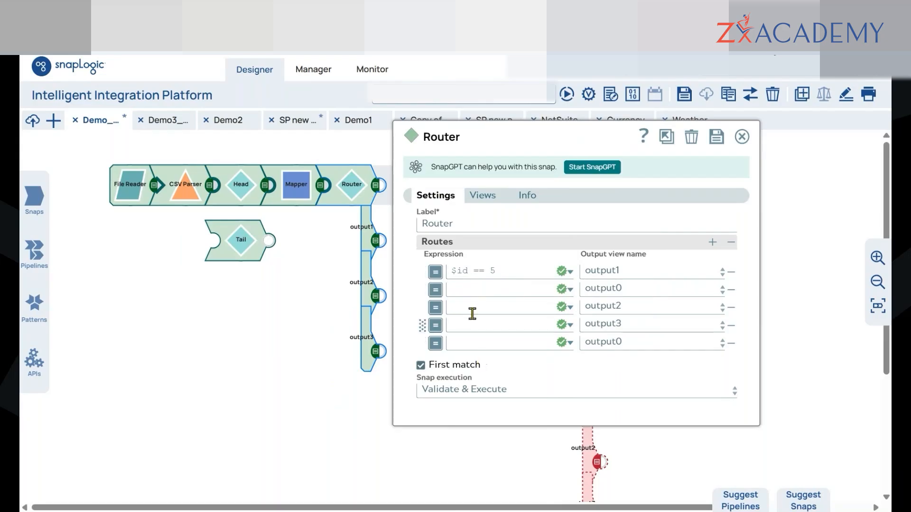
# Step: Copy the expression $id == 5 from the output1 route into the output0 route below it
pyautogui.moveTo(503, 270); pyautogui.dragTo(448, 272)
pyautogui.click(513, 270)
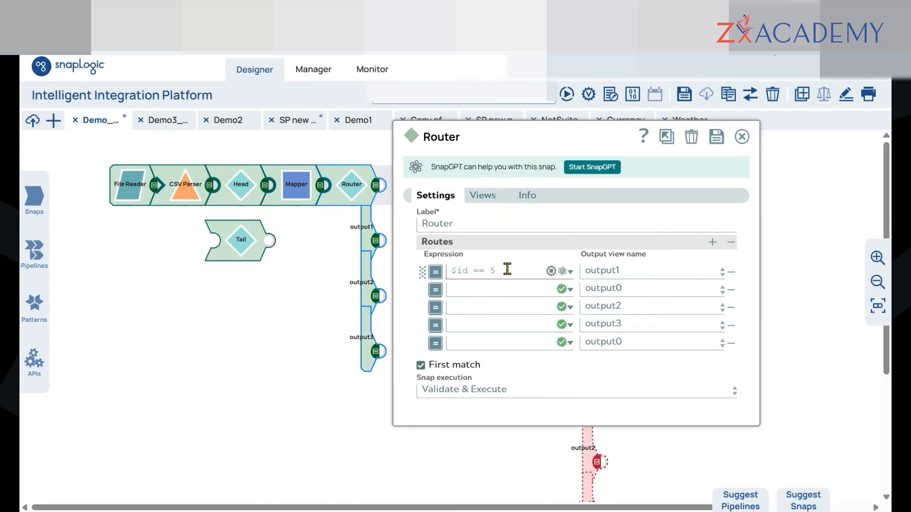
pyautogui.click(555, 241)
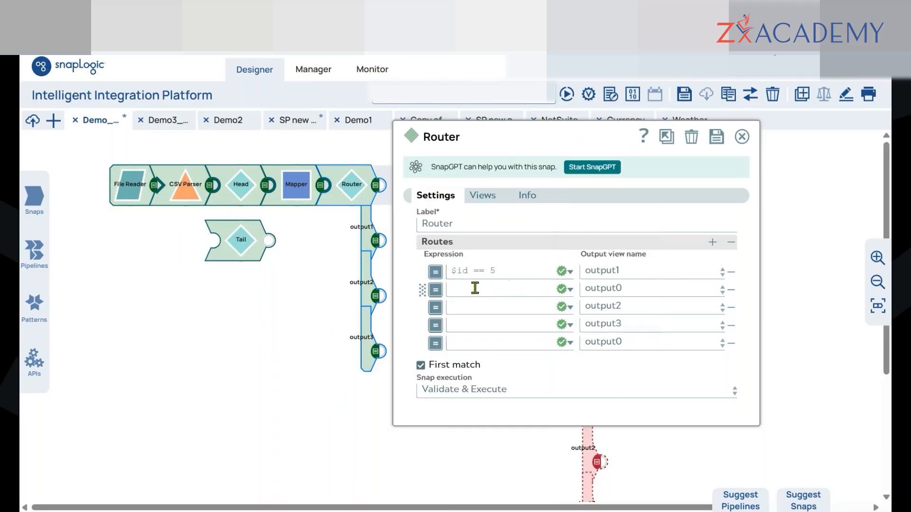
pyautogui.moveTo(502, 271); pyautogui.dragTo(432, 279)
pyautogui.hotkey('ctrl', 'c')
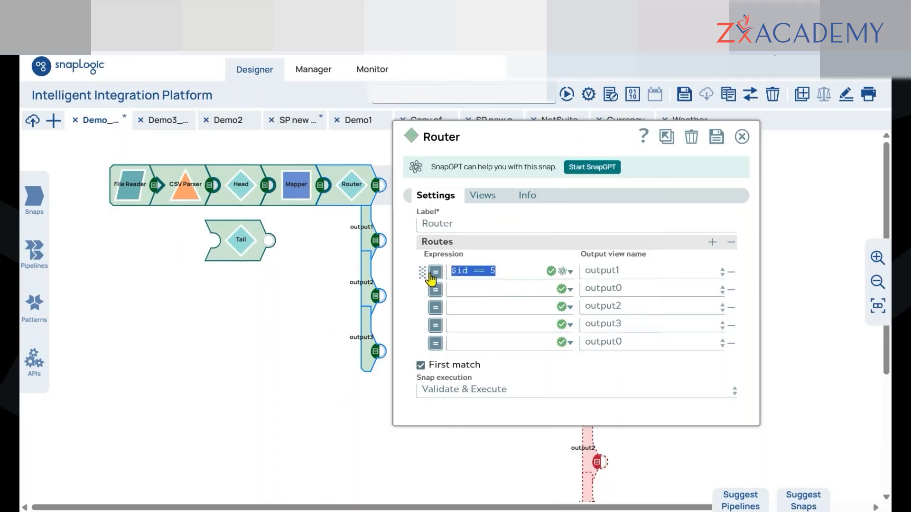
pyautogui.click(464, 288)
pyautogui.hotkey('ctrl', 'v')
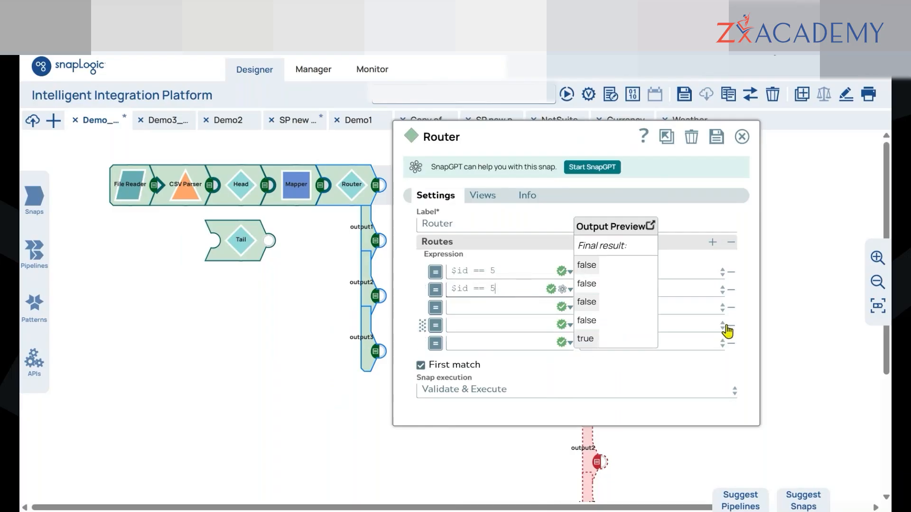
# Step: Remove the Router's routes without expressions and save the snap's settings
pyautogui.click(732, 309)
pyautogui.click(732, 308)
pyautogui.click(732, 308)
pyautogui.click(731, 308)
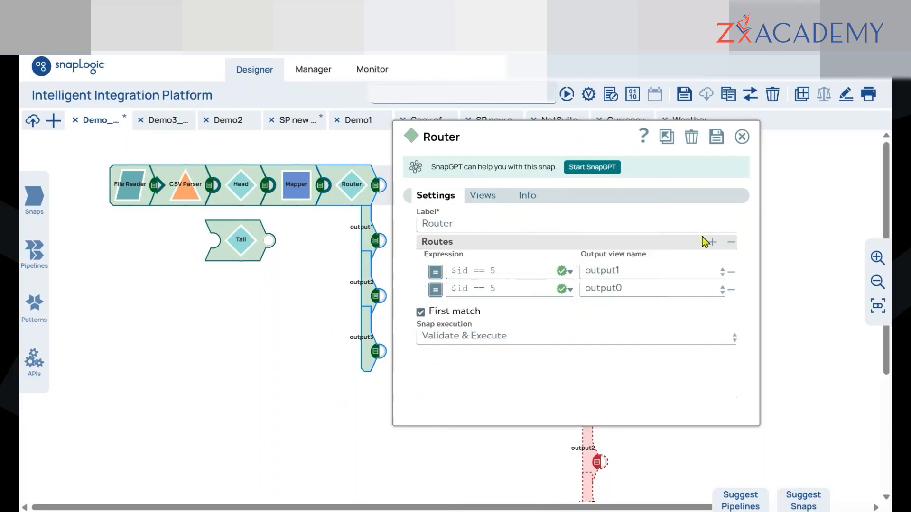
pyautogui.click(717, 142)
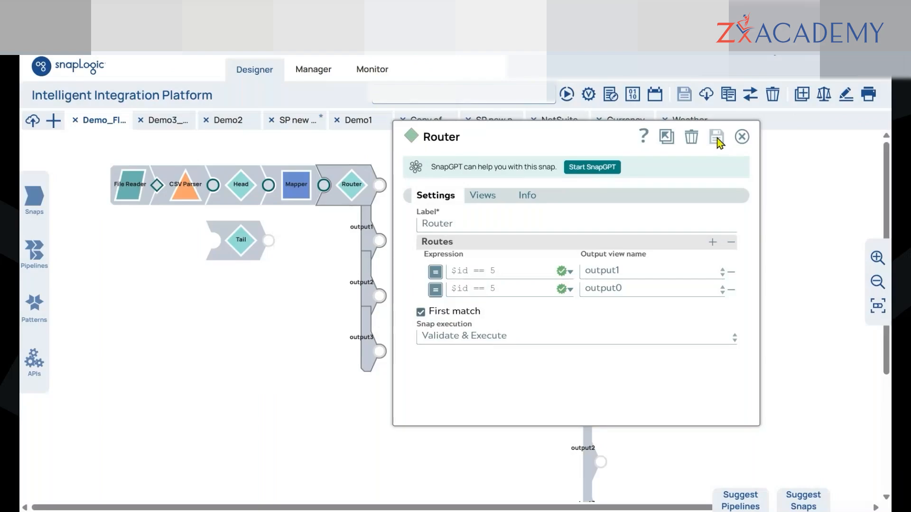
pyautogui.click(742, 137)
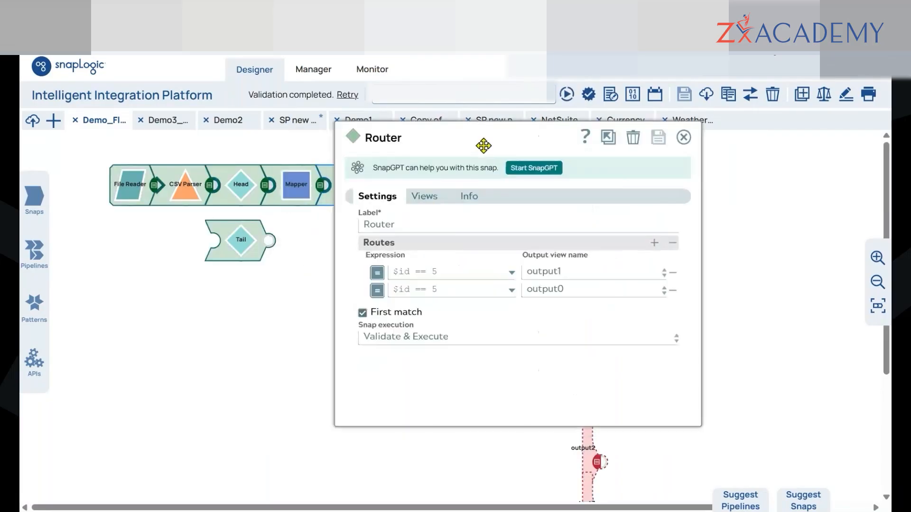
# Step: Reposition the reopened Router settings beside the pipeline and compare the expressions of the output1 and output0 routes
pyautogui.moveTo(434, 139); pyautogui.dragTo(569, 133)
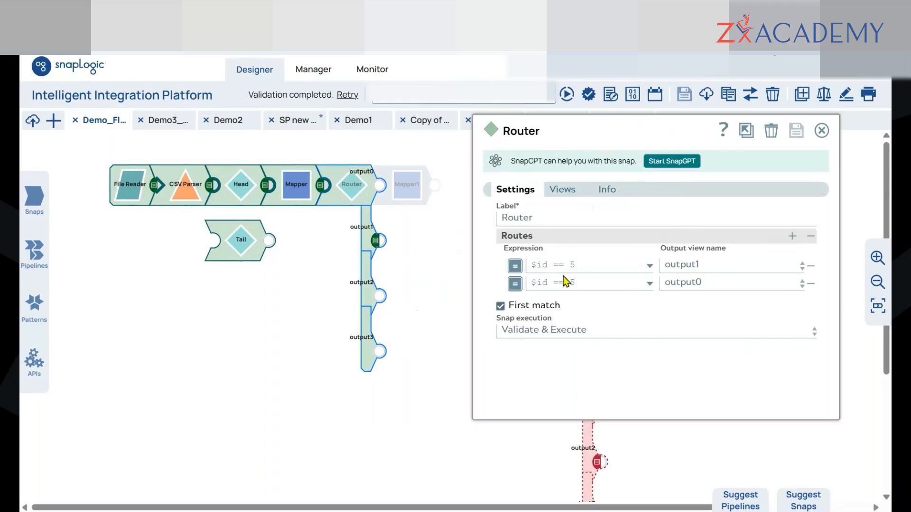
pyautogui.moveTo(579, 267); pyautogui.dragTo(530, 266)
pyautogui.click(601, 266)
pyautogui.moveTo(587, 282); pyautogui.dragTo(517, 287)
pyautogui.click(588, 292)
pyautogui.click(543, 261)
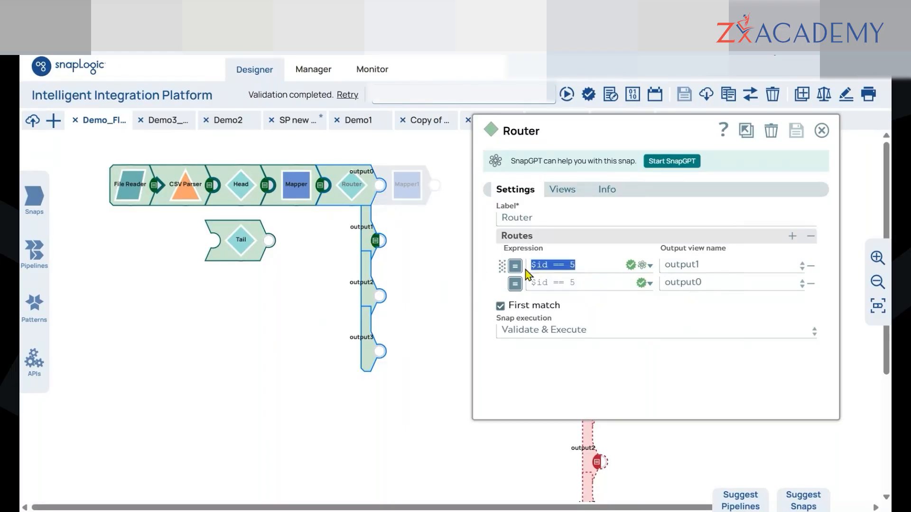
# Step: Add four more routes without expressions to the Router's route table
pyautogui.click(590, 359)
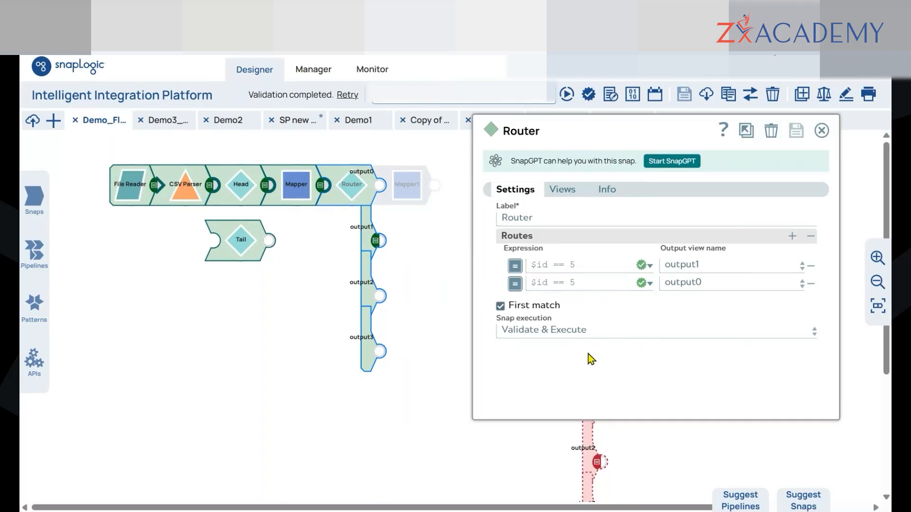
pyautogui.click(792, 236)
pyautogui.click(792, 236)
pyautogui.click(791, 237)
pyautogui.click(792, 236)
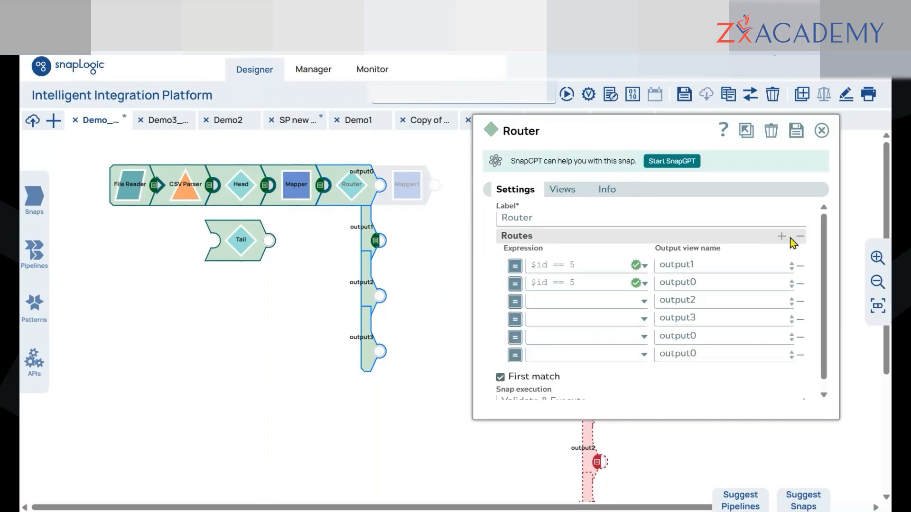
# Step: Change the output1 route's expression to $id == 500 and save the Router's settings
pyautogui.click(589, 264)
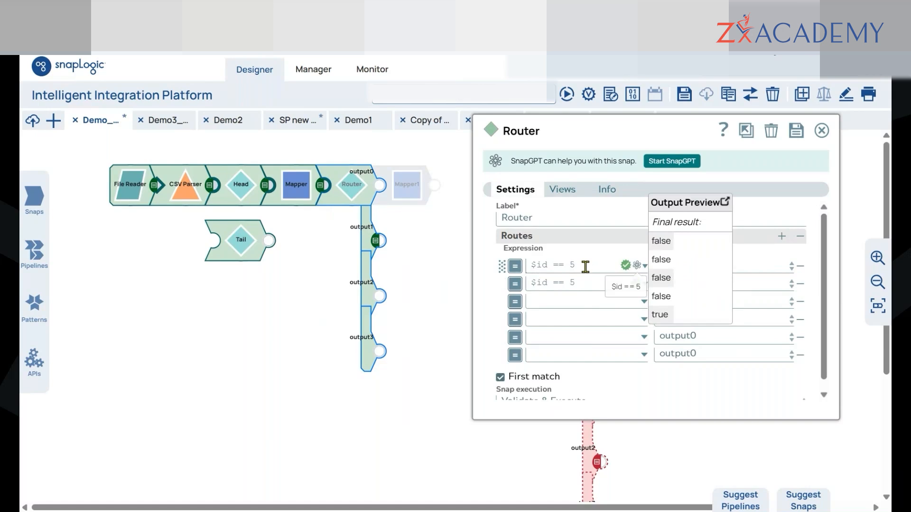
pyautogui.write('00')
pyautogui.click(794, 138)
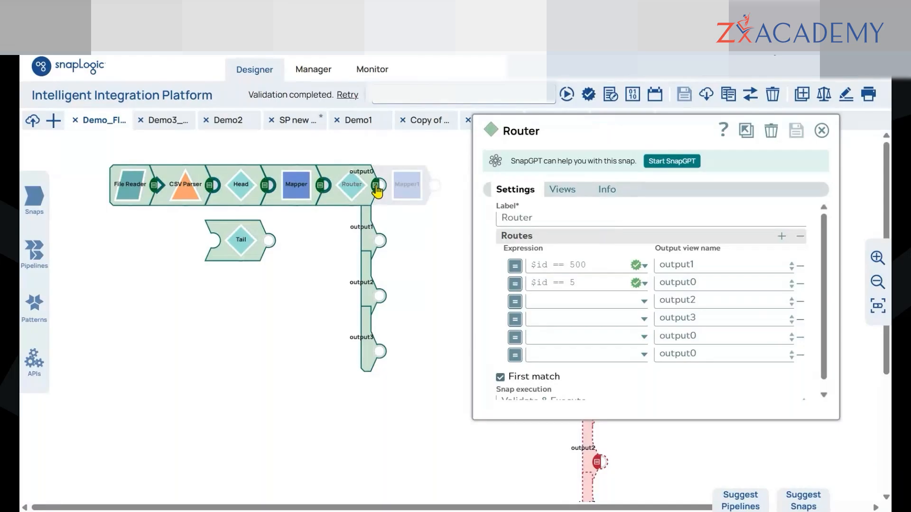
# Step: Compare the output1 and output0 expressions with the Router's output views in the pipeline
pyautogui.moveTo(587, 265); pyautogui.dragTo(529, 264)
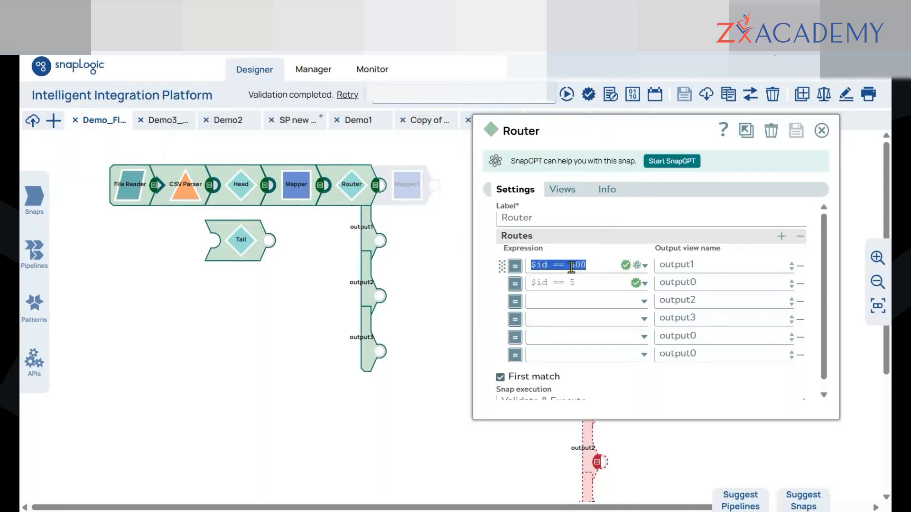
pyautogui.click(595, 266)
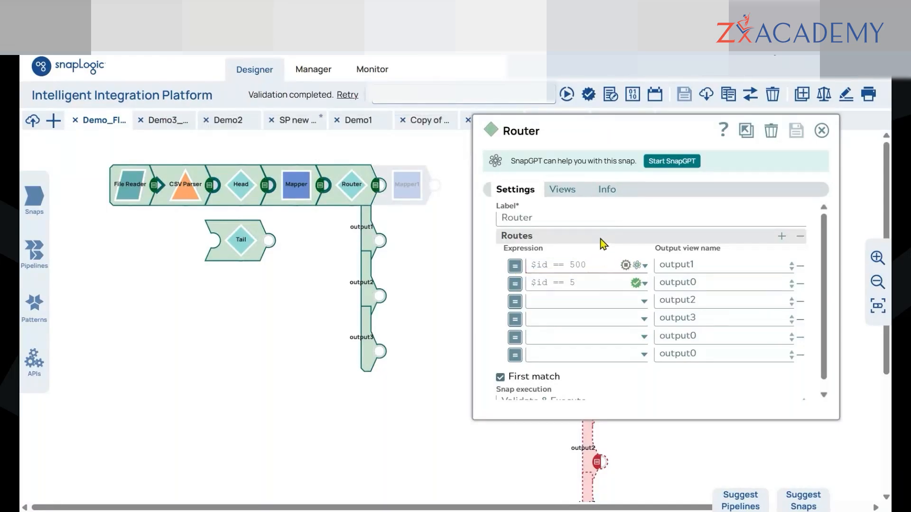
pyautogui.moveTo(581, 283); pyautogui.dragTo(527, 283)
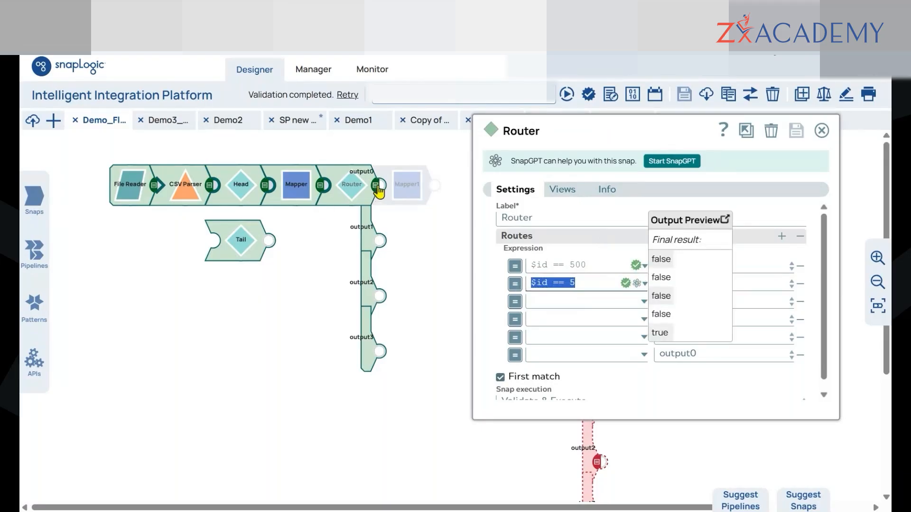
pyautogui.click(488, 293)
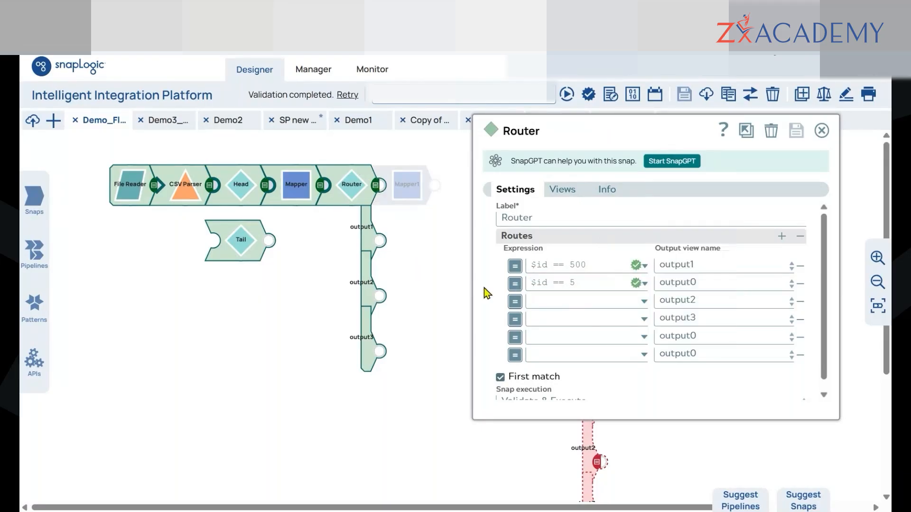
# Step: Set the output1 route's expression to $id == 5 and check the output previews of both route expressions
pyautogui.moveTo(576, 264); pyautogui.dragTo(592, 264)
pyautogui.press('BackSpace')
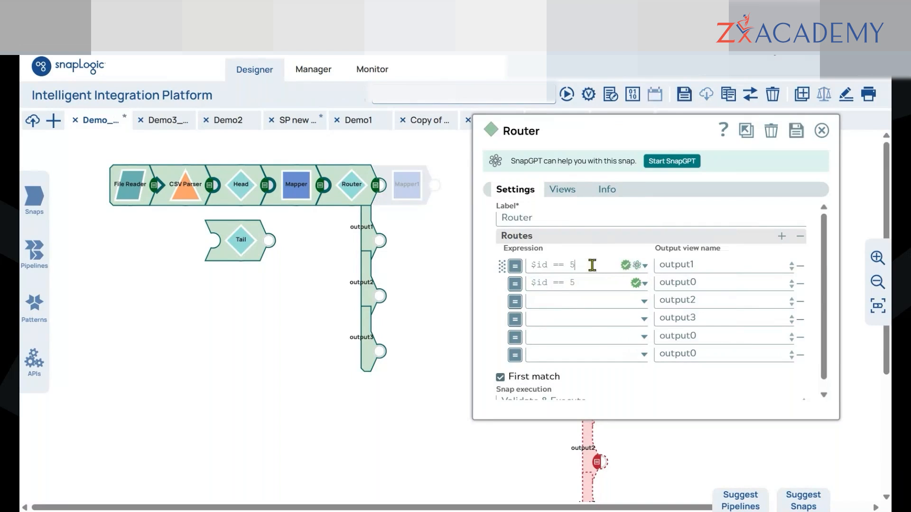
pyautogui.tripleClick(592, 265)
pyautogui.scroll(-1, 592, 265)
pyautogui.doubleClick(598, 277)
pyautogui.click(597, 276)
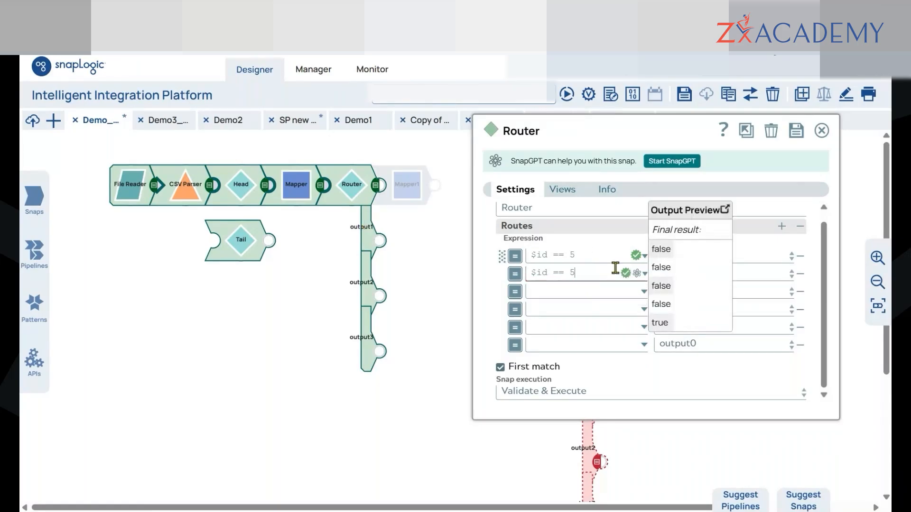
pyautogui.click(589, 254)
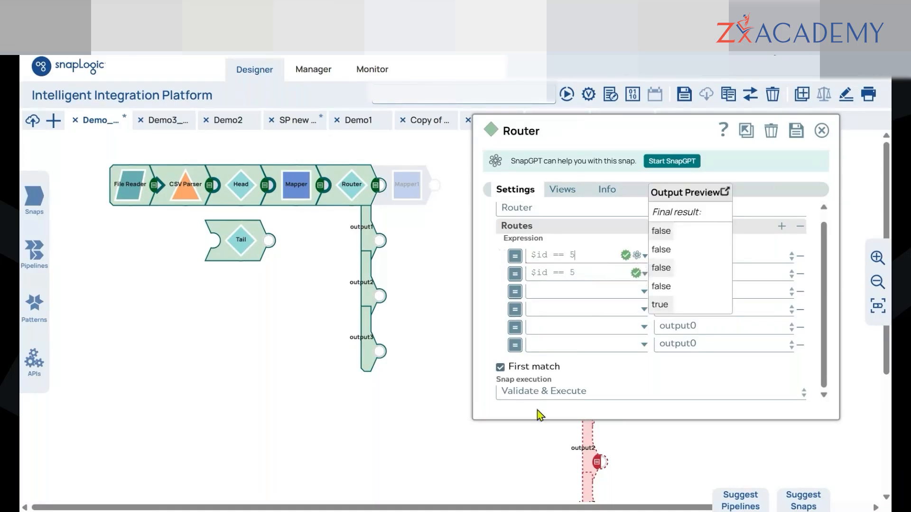
# Step: Disable First match for the Router, save its settings, validate the pipeline and close the settings
pyautogui.moveTo(538, 419); pyautogui.dragTo(534, 456)
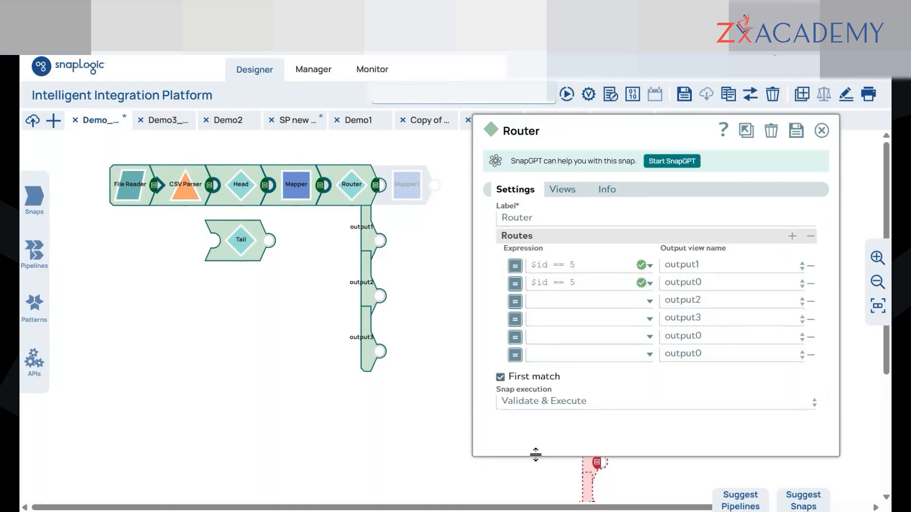
pyautogui.click(515, 378)
pyautogui.click(795, 134)
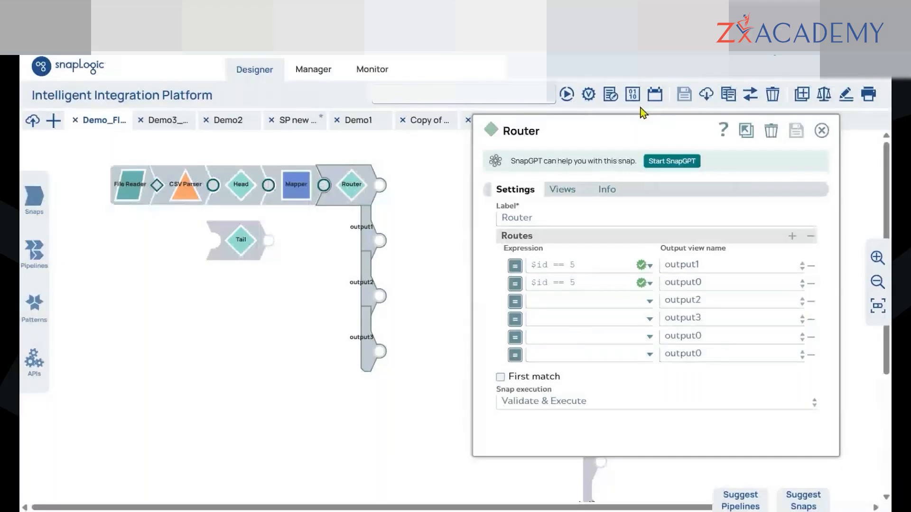
pyautogui.click(588, 94)
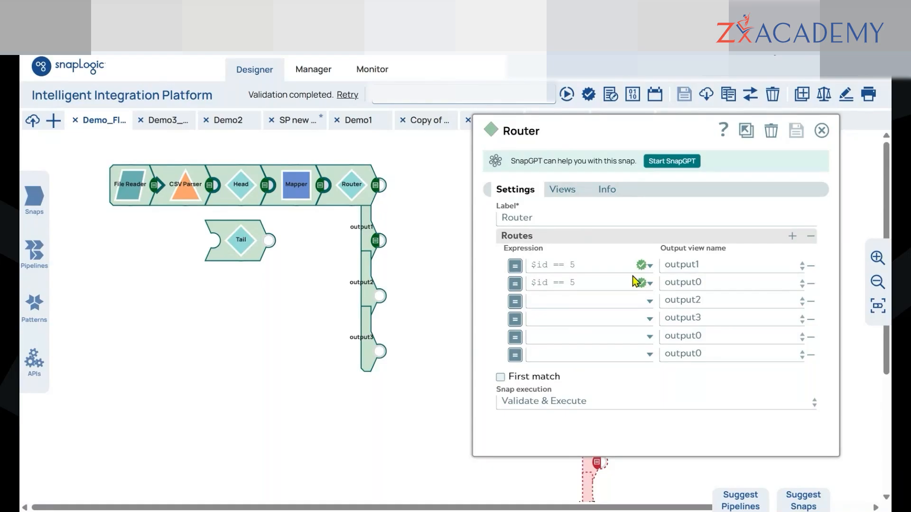
pyautogui.click(820, 131)
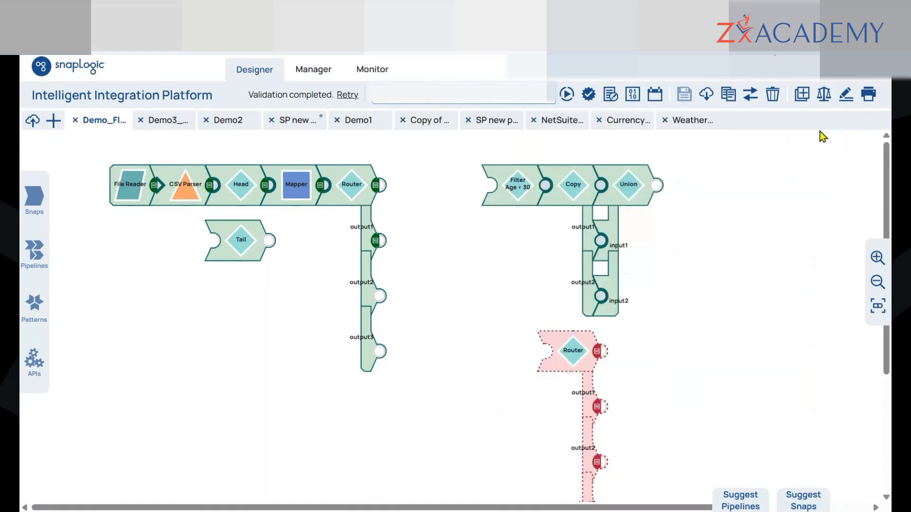
# Step: Move the unconnected Router closer to the main pipeline and add HTTP Router, Gate and Exit snaps to the canvas
pyautogui.moveTo(562, 350); pyautogui.dragTo(452, 240)
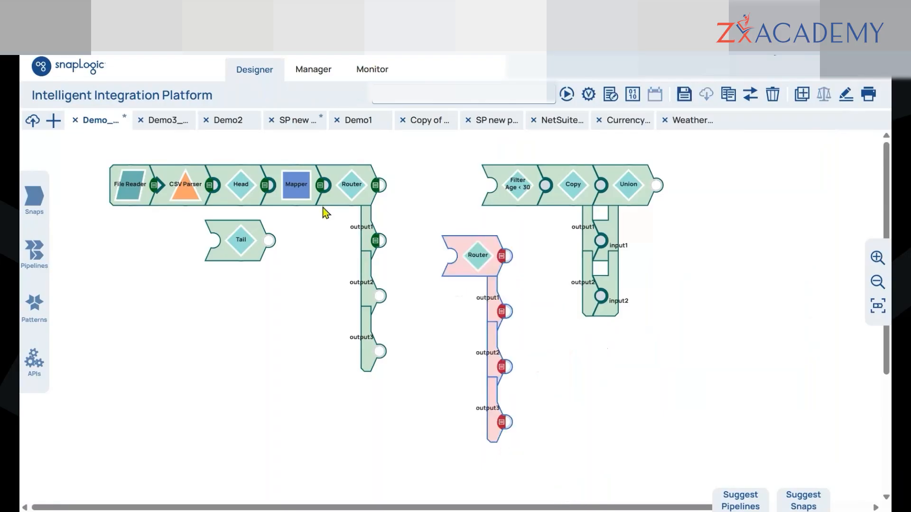
pyautogui.click(37, 217)
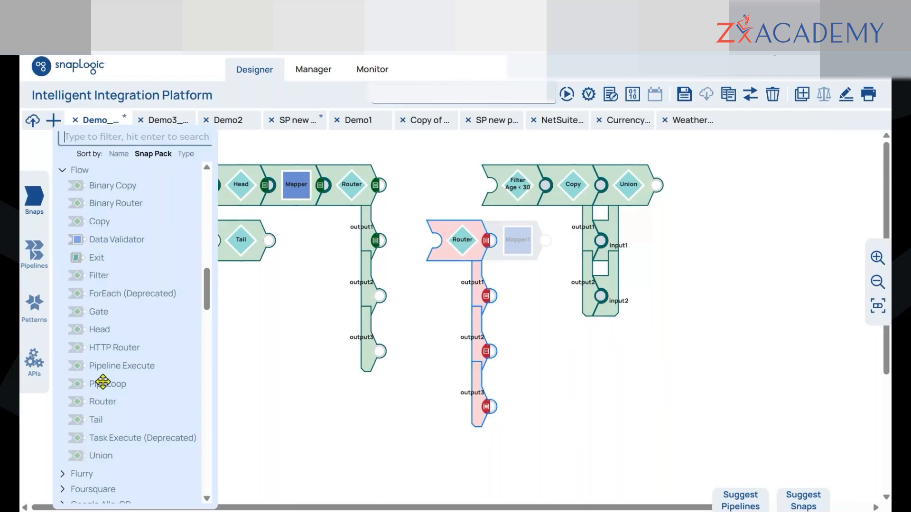
pyautogui.moveTo(102, 349); pyautogui.dragTo(310, 345)
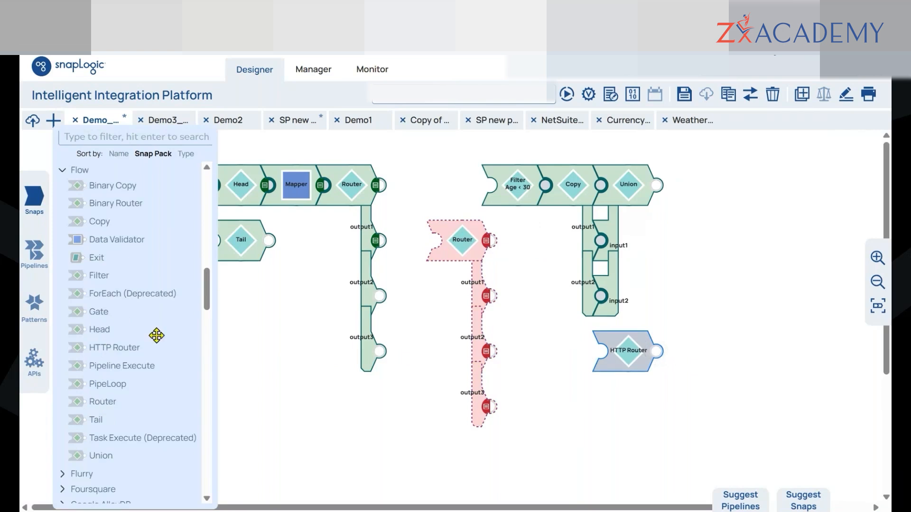
pyautogui.moveTo(95, 312); pyautogui.dragTo(787, 271)
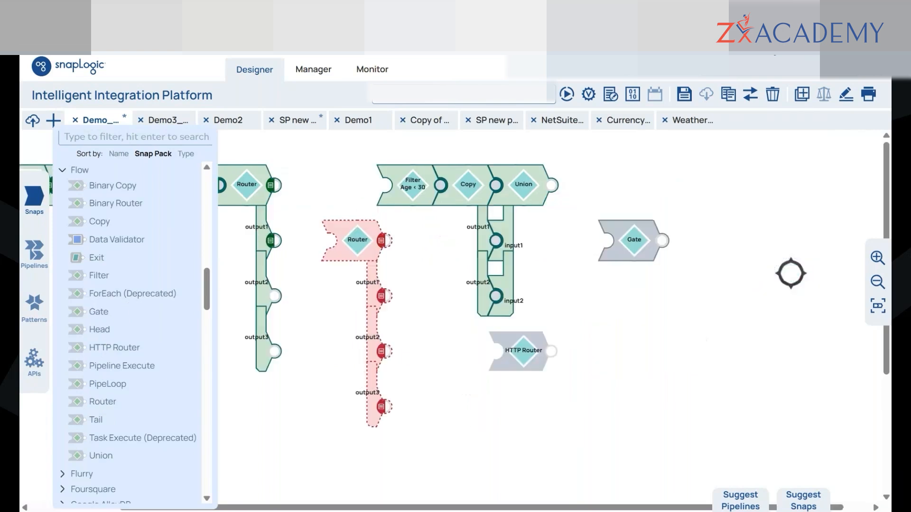
pyautogui.moveTo(101, 258); pyautogui.dragTo(695, 332)
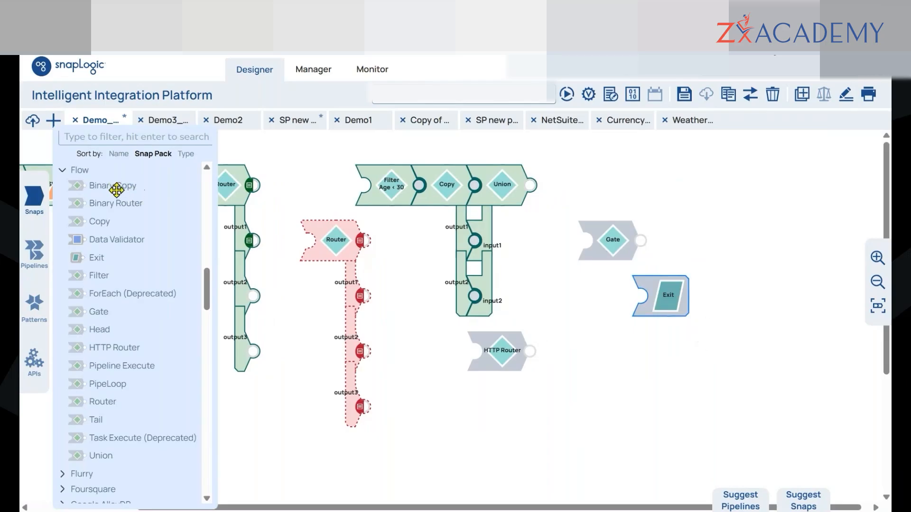
pyautogui.moveTo(464, 508); pyautogui.dragTo(357, 508)
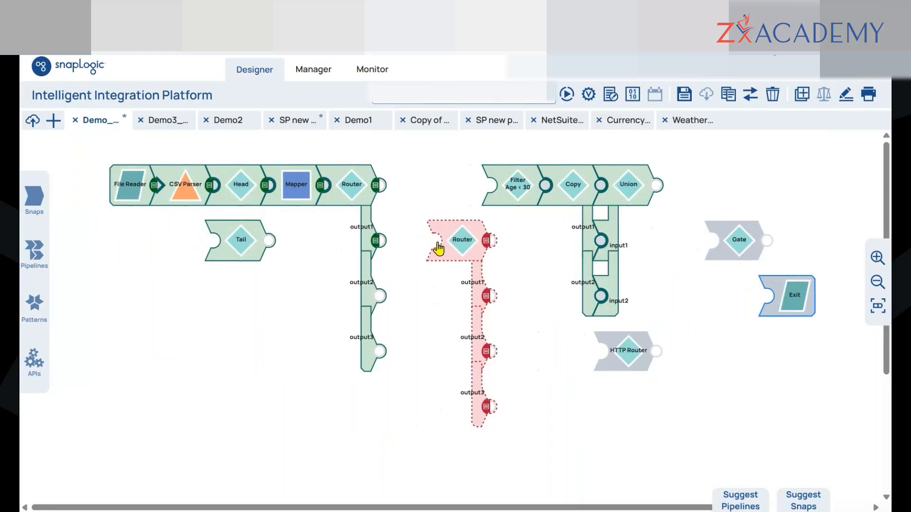
# Step: Detach the File Reader from the CSV Parser, connect a Binary Copy snap to its output and validate the pipeline
pyautogui.click(40, 198)
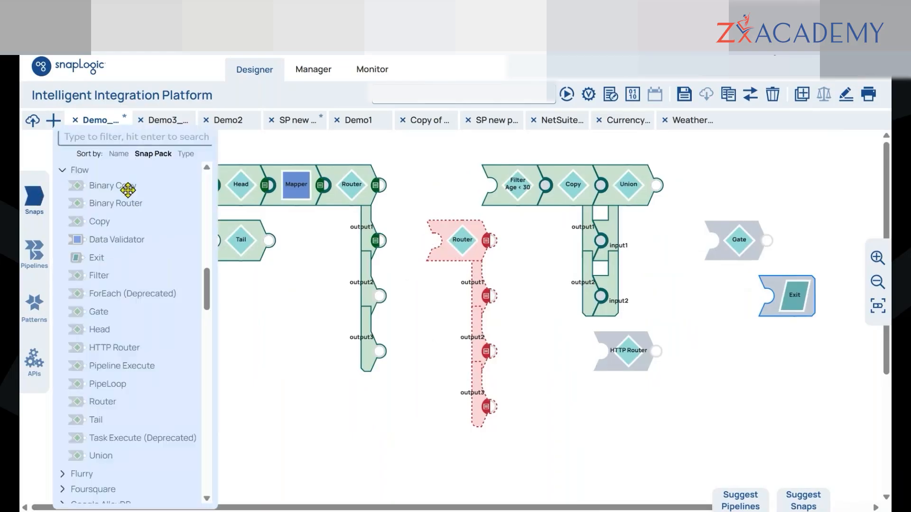
pyautogui.click(288, 313)
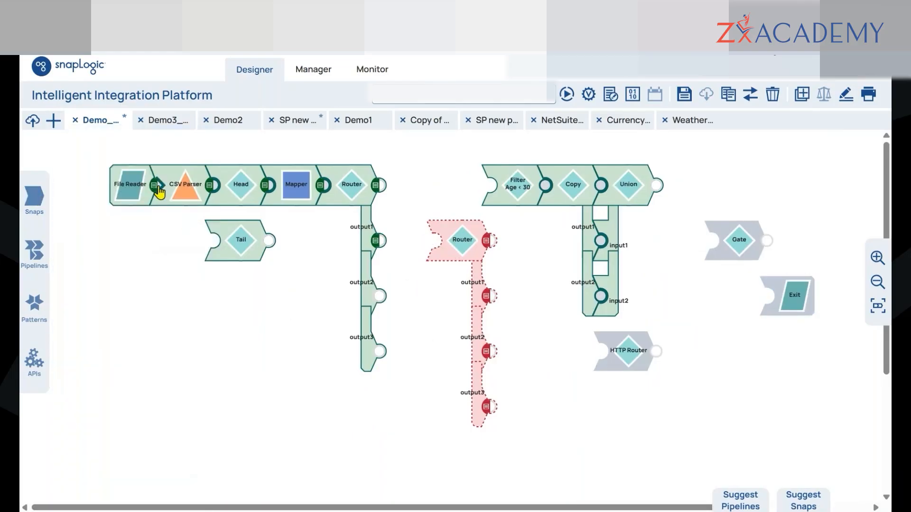
pyautogui.moveTo(142, 193); pyautogui.dragTo(134, 315)
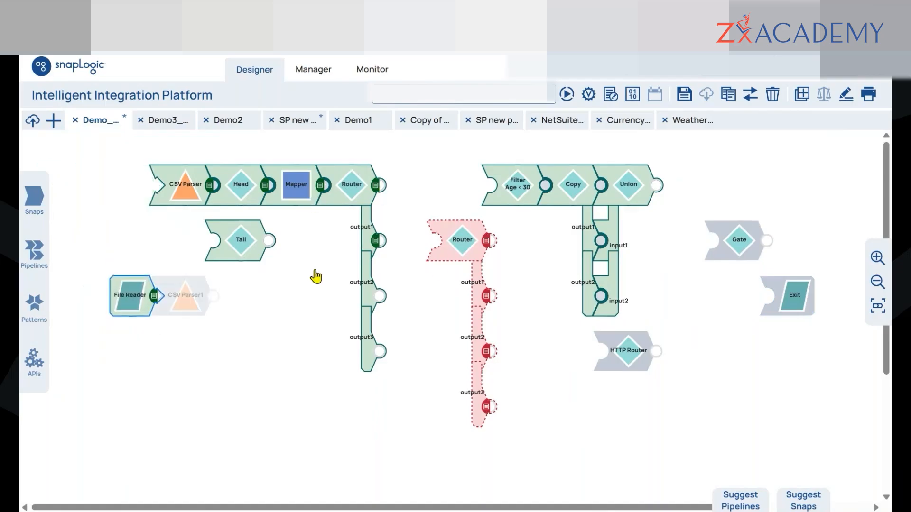
pyautogui.click(36, 198)
pyautogui.moveTo(104, 185); pyautogui.dragTo(234, 311)
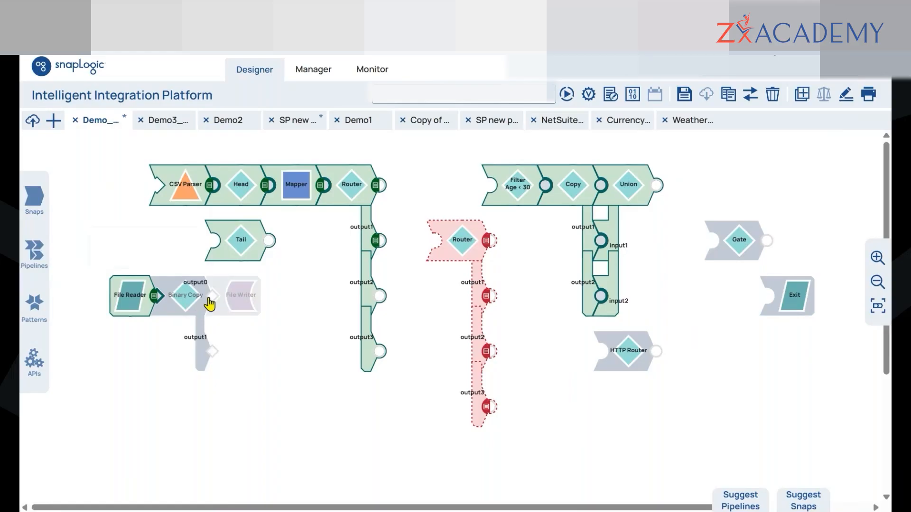
pyautogui.click(590, 96)
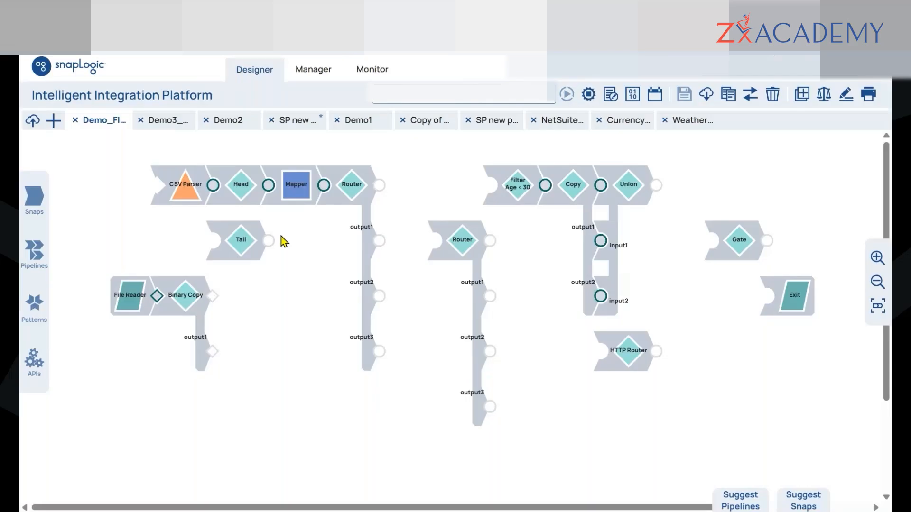
# Step: Preview the file contents of Binary Copy's output0 and output1 as text to compare the two copies
pyautogui.click(214, 298)
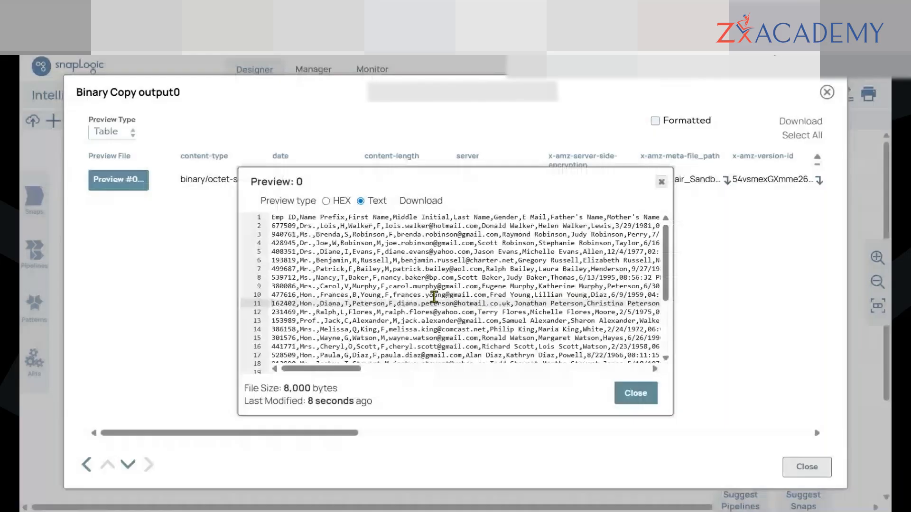
pyautogui.click(127, 464)
pyautogui.click(128, 464)
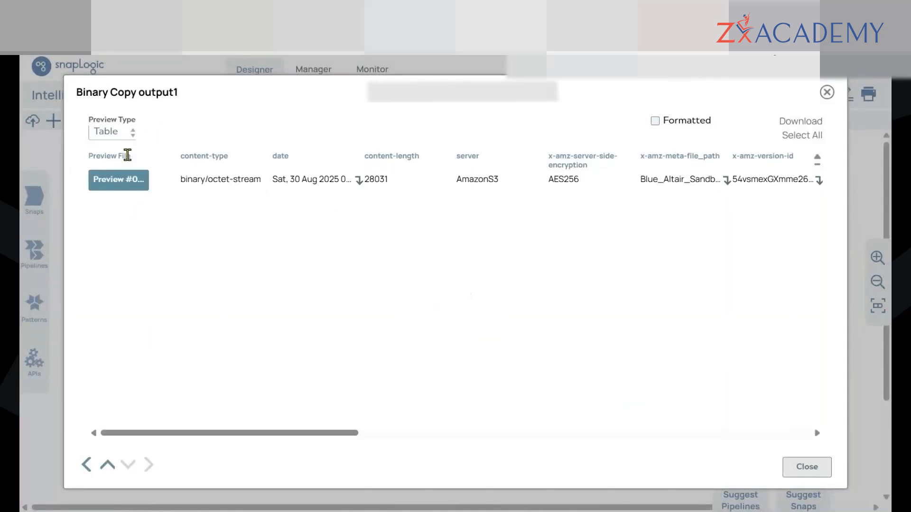
pyautogui.click(125, 179)
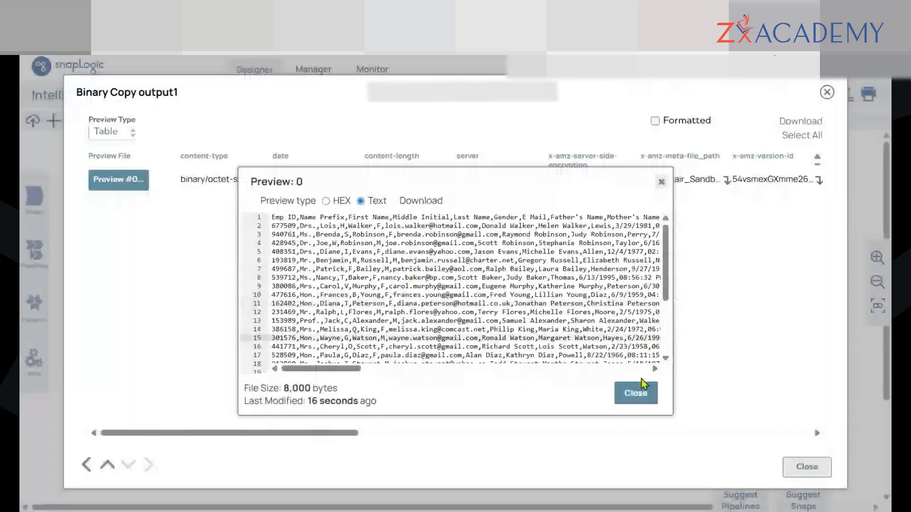
pyautogui.click(635, 393)
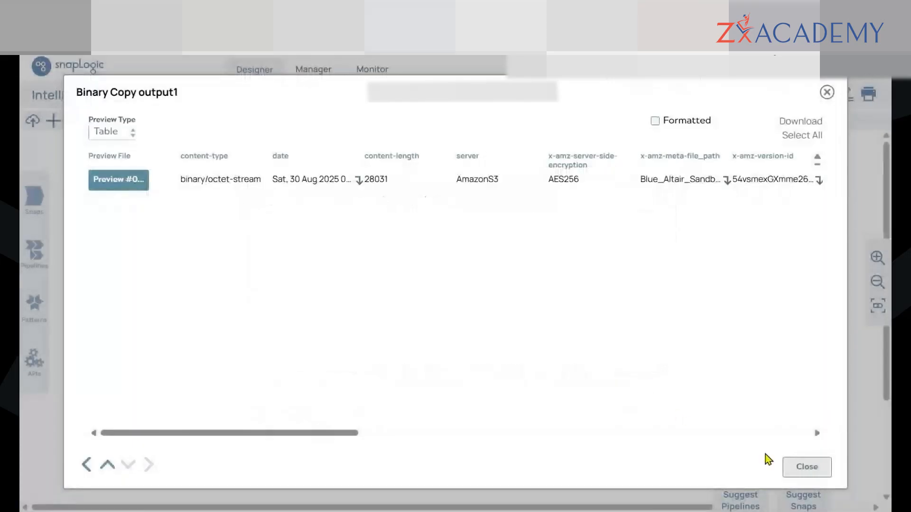
pyautogui.click(806, 467)
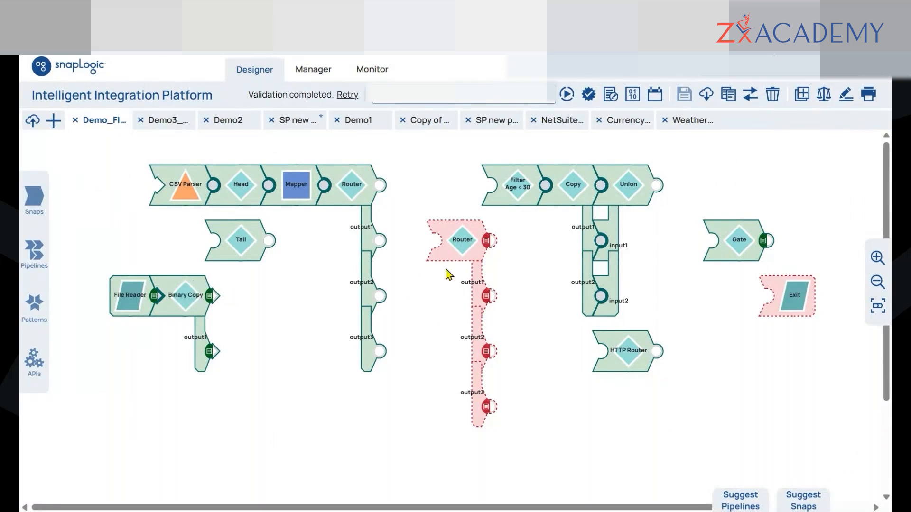
# Step: Move the Filter, Copy and Union chain closer to the main pipeline and examine the Gate's Output Document Content options
pyautogui.click(733, 267)
pyautogui.click(620, 145)
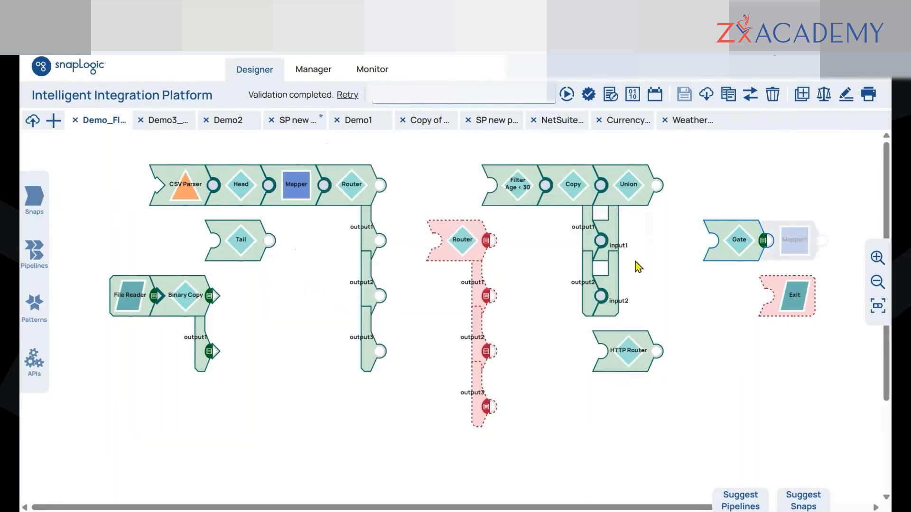
pyautogui.moveTo(628, 185); pyautogui.dragTo(575, 187)
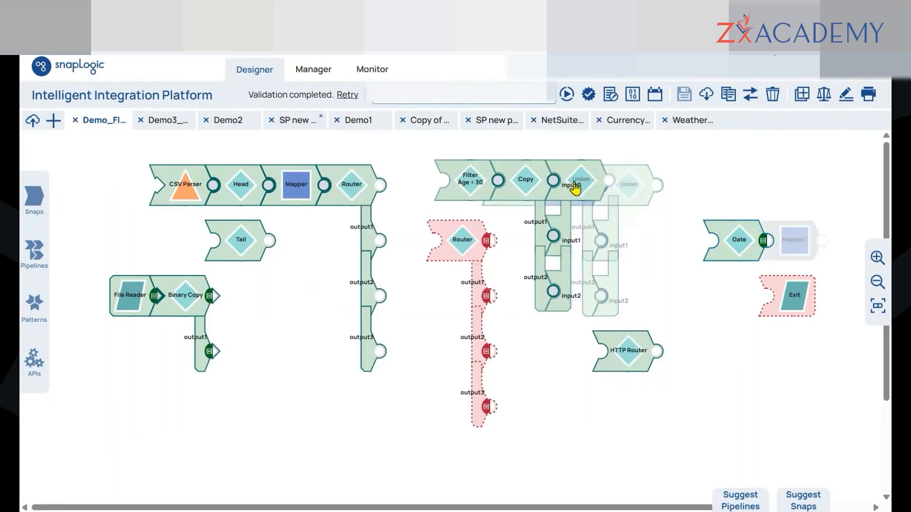
pyautogui.click(717, 250)
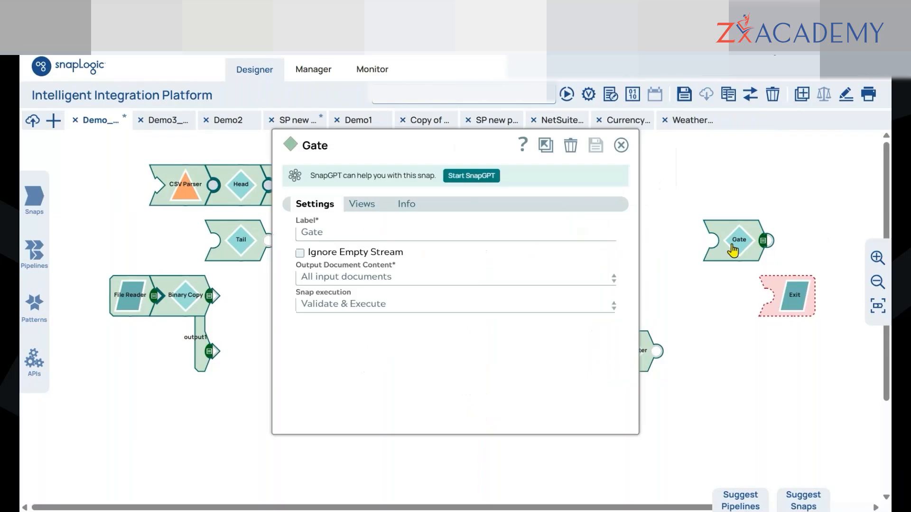
pyautogui.click(459, 279)
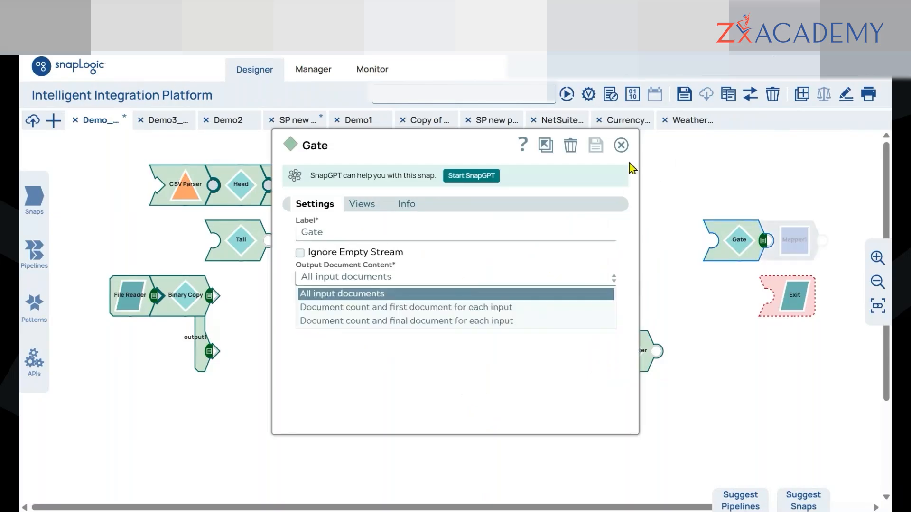
# Step: Close the Gate settings and review the Union snap's settings for comparison
pyautogui.click(620, 144)
pyautogui.click(581, 192)
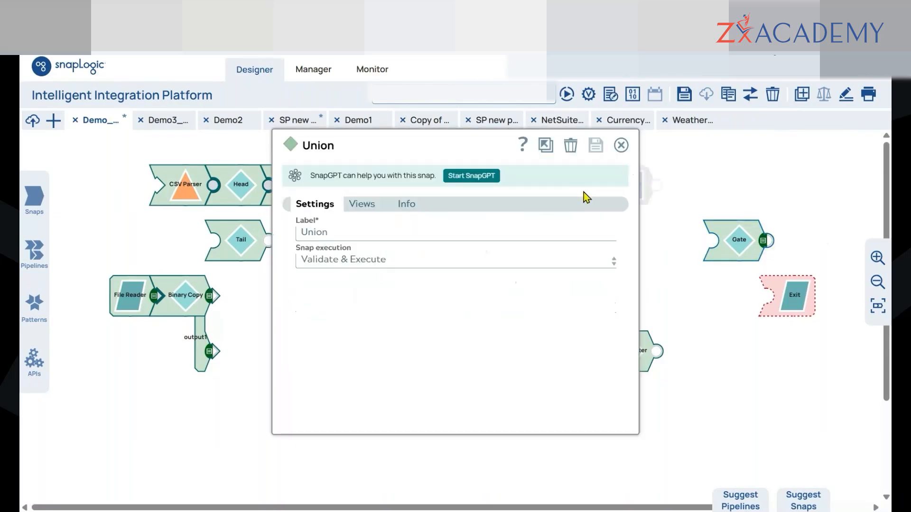
pyautogui.moveTo(447, 147); pyautogui.dragTo(346, 158)
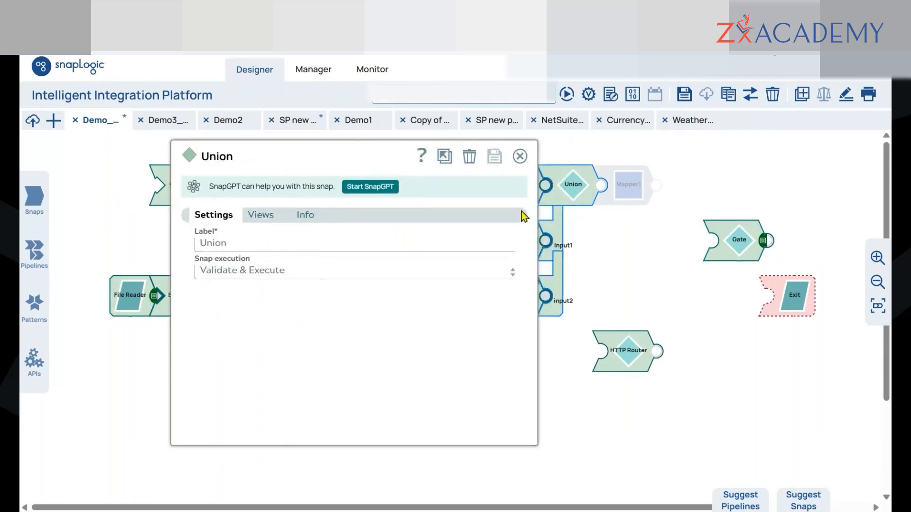
pyautogui.click(519, 156)
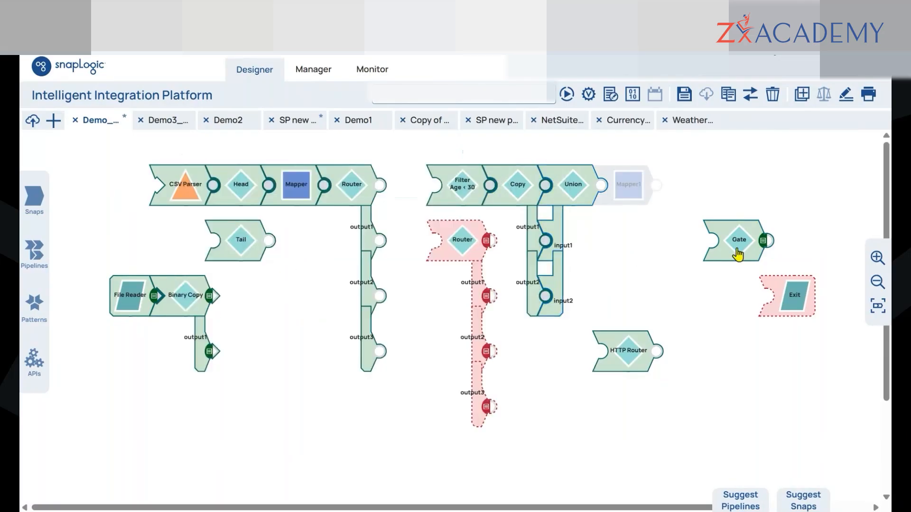
# Step: Examine the options for the Gate snap's Output Document Content setting
pyautogui.click(738, 251)
pyautogui.moveTo(387, 147); pyautogui.dragTo(401, 131)
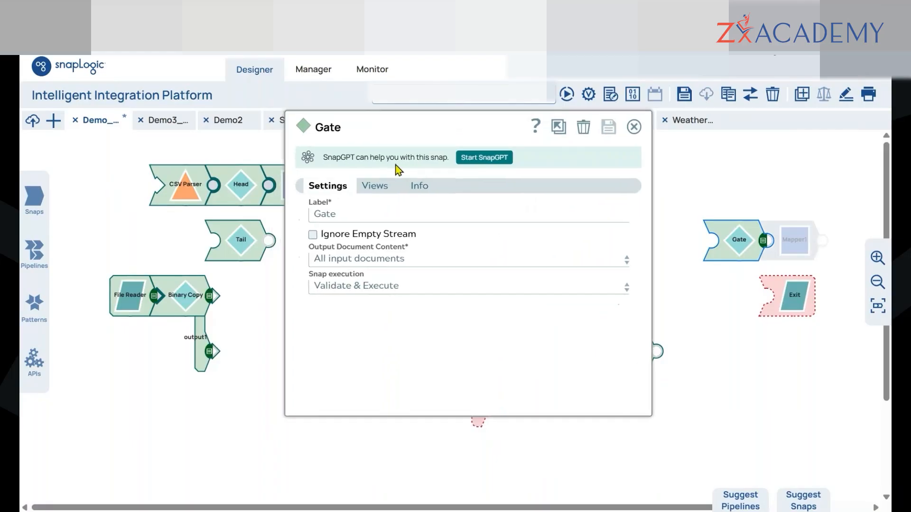
pyautogui.click(386, 259)
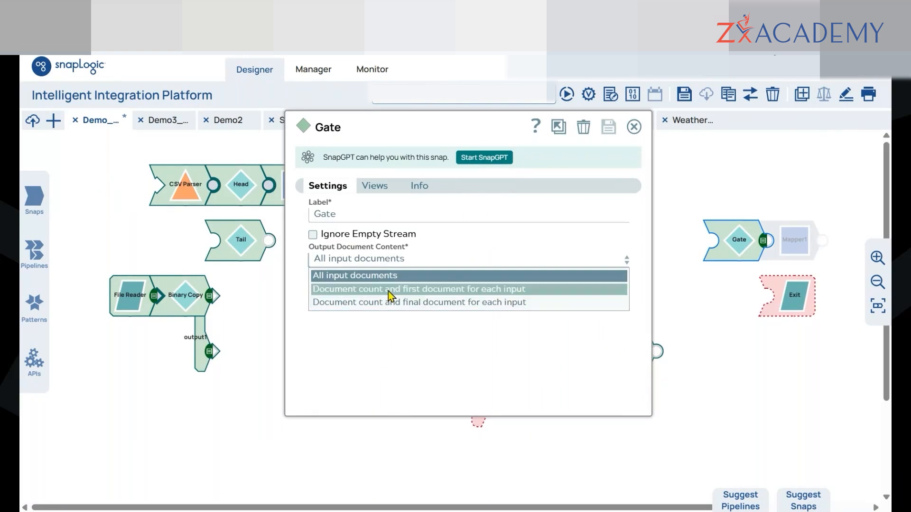
pyautogui.click(387, 313)
# Step: Add two input views, input1 and input2, to the Gate snap and save it
pyautogui.click(376, 188)
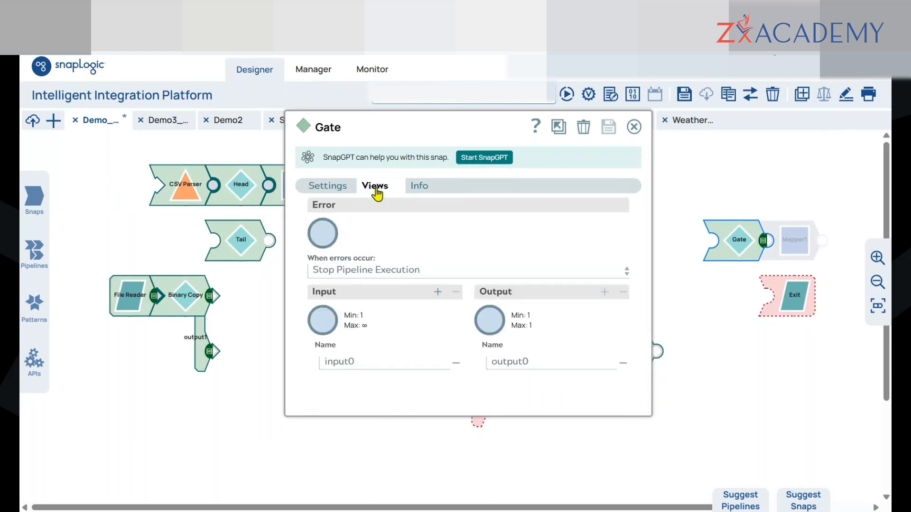
pyautogui.click(436, 292)
pyautogui.click(437, 293)
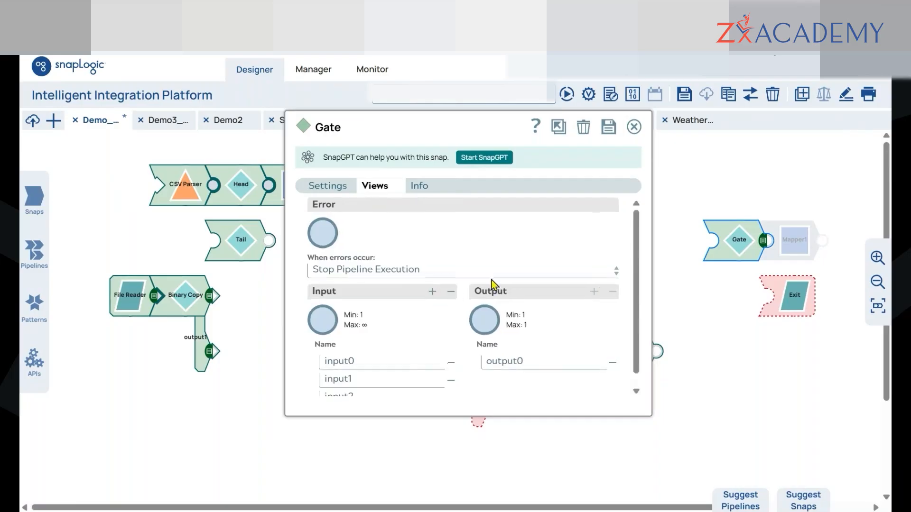
pyautogui.moveTo(348, 313); pyautogui.dragTo(411, 317)
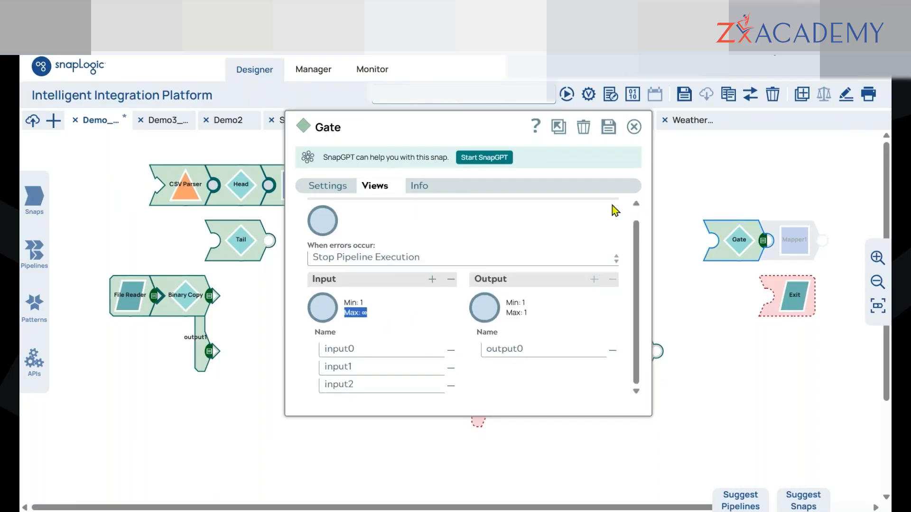
pyautogui.click(608, 127)
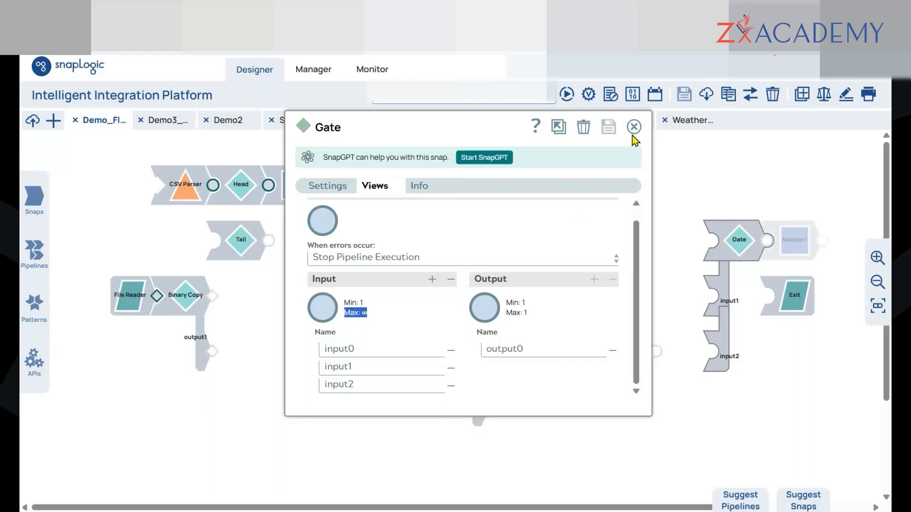
pyautogui.click(634, 126)
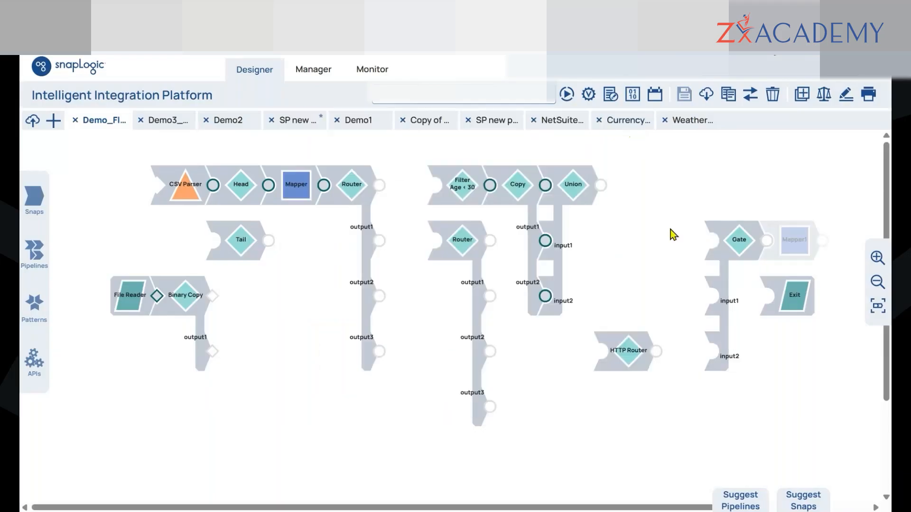
# Step: Compare the Union snap's settings with the Gate snap's settings
pyautogui.click(573, 186)
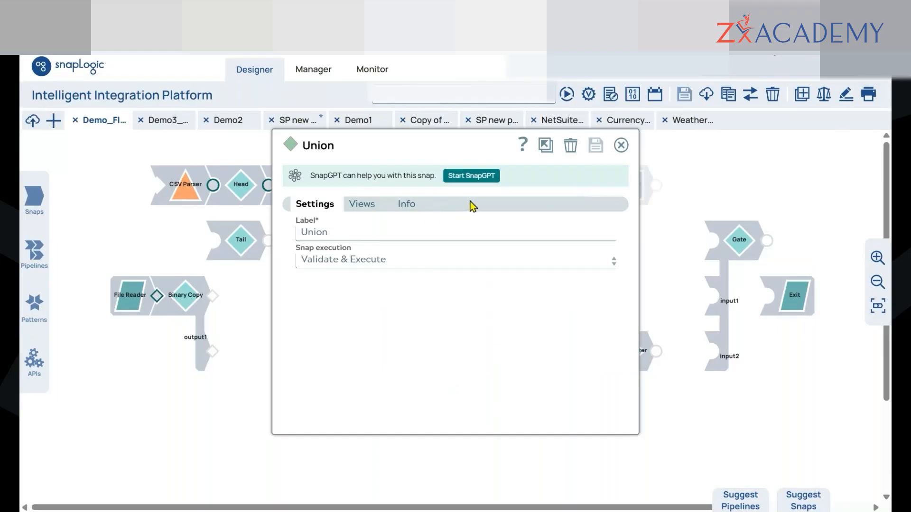
pyautogui.click(621, 145)
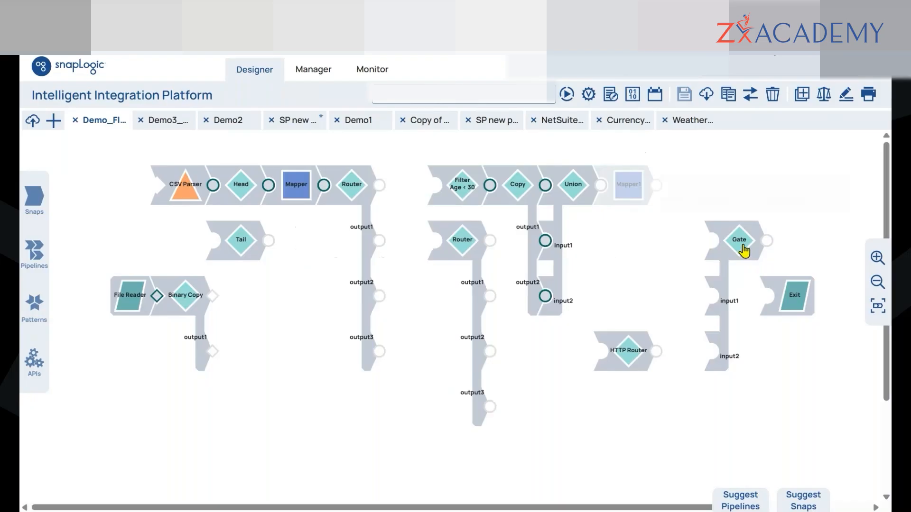
pyautogui.click(743, 249)
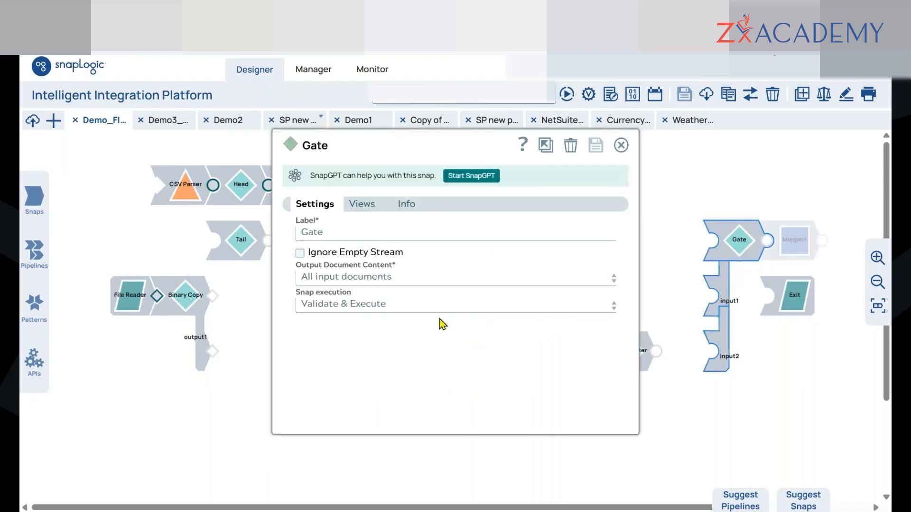
pyautogui.click(621, 145)
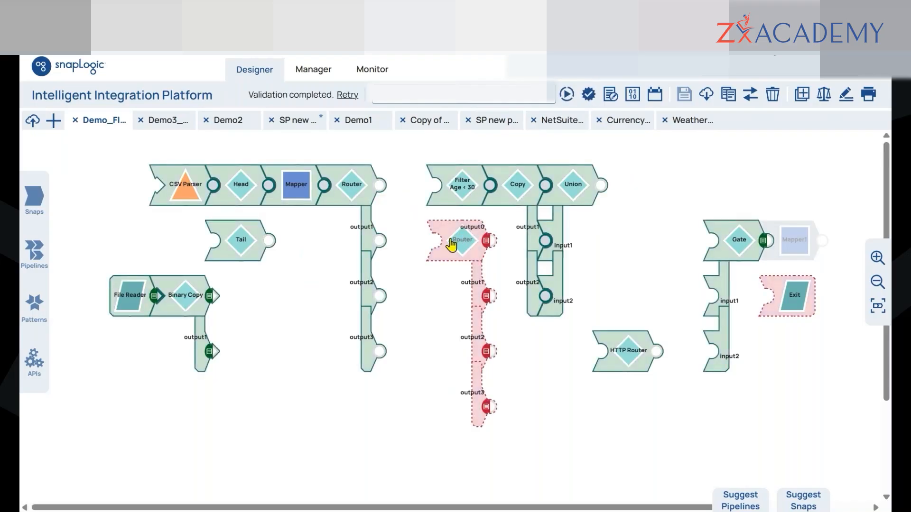
# Step: Move the unconnected Router past the Exit snap, place the Gate below the Filter, and reconnect the File Reader to the CSV Parser
pyautogui.moveTo(458, 256); pyautogui.dragTo(817, 200)
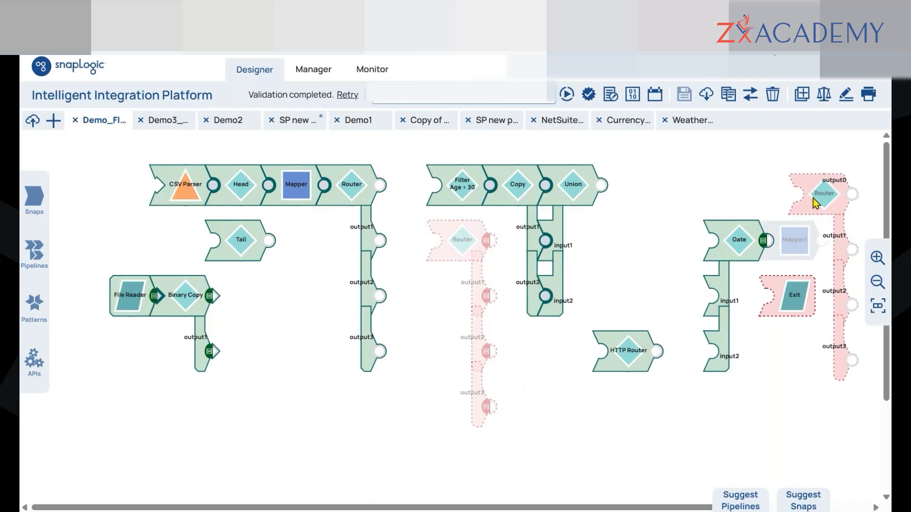
pyautogui.moveTo(534, 506); pyautogui.dragTo(418, 508)
pyautogui.moveTo(738, 258); pyautogui.dragTo(451, 299)
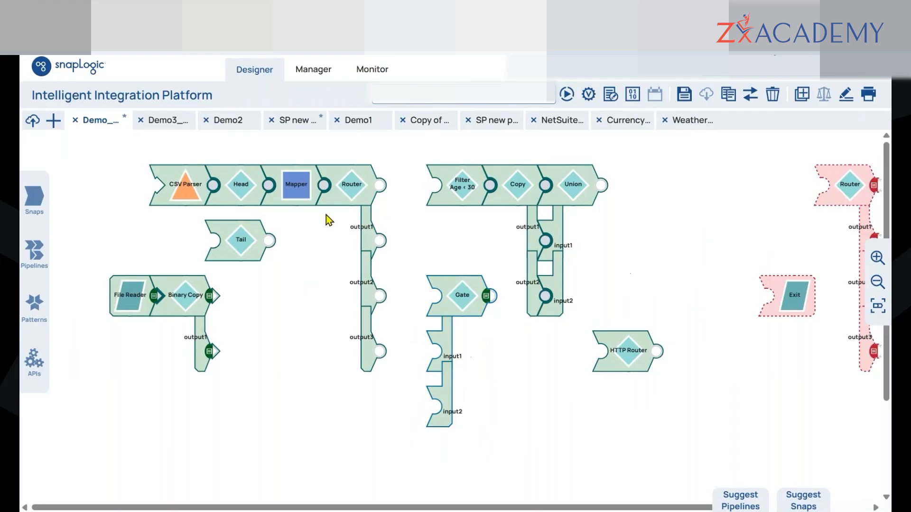
pyautogui.moveTo(128, 301); pyautogui.dragTo(121, 186)
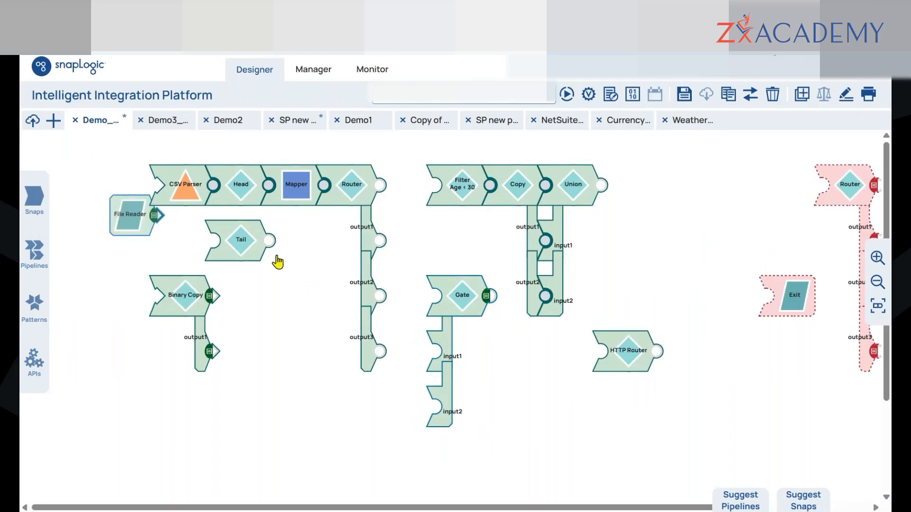
# Step: Check the Number of documents setting in the Head snap
pyautogui.click(260, 194)
pyautogui.click(338, 261)
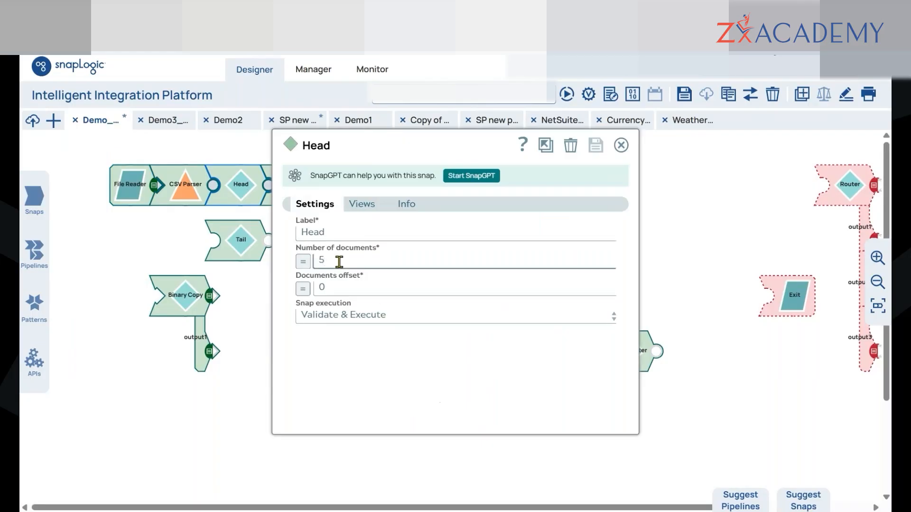
pyautogui.click(621, 145)
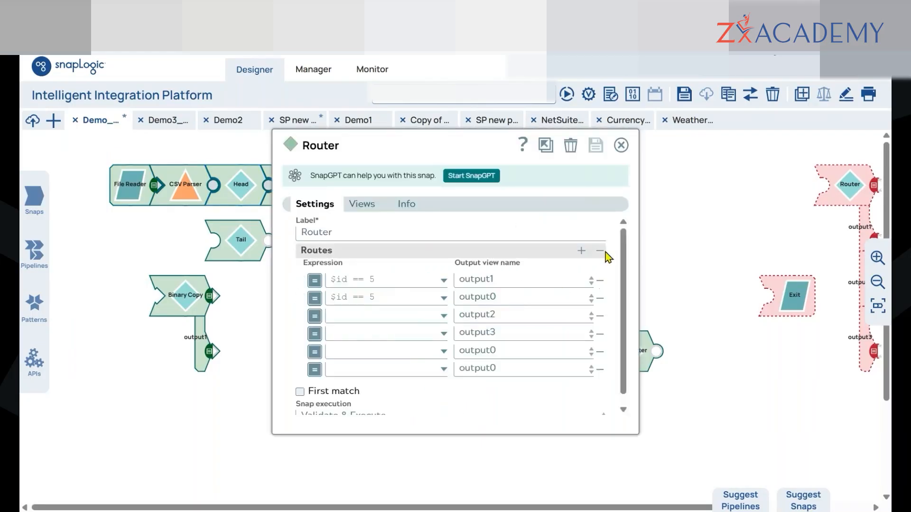
# Step: Delete all route rows from the main pipeline's Router, remove its output3 view and save it
pyautogui.click(600, 251)
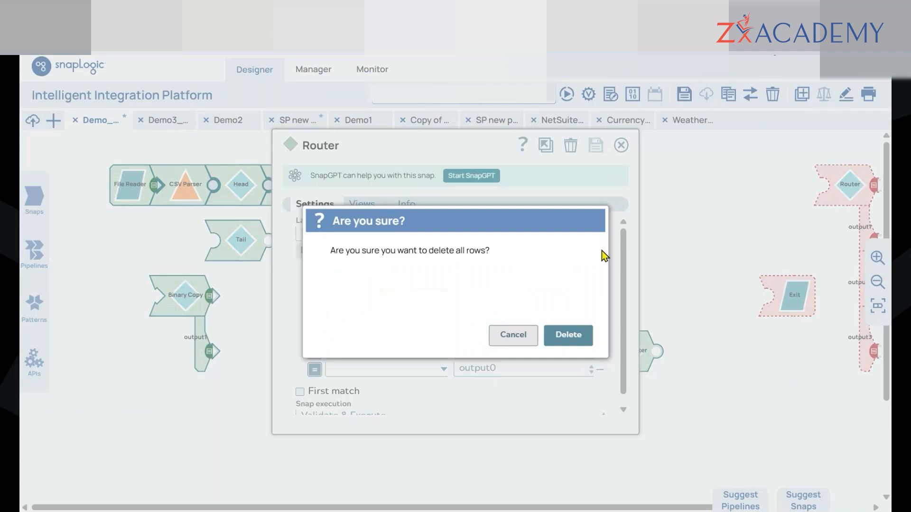
pyautogui.click(568, 335)
pyautogui.click(618, 147)
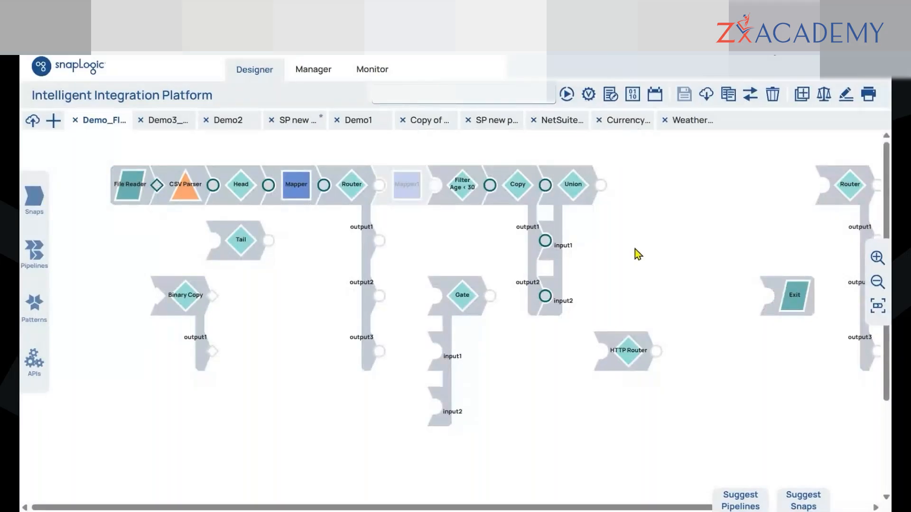
pyautogui.click(382, 193)
pyautogui.click(379, 202)
pyautogui.scroll(1, 556, 355)
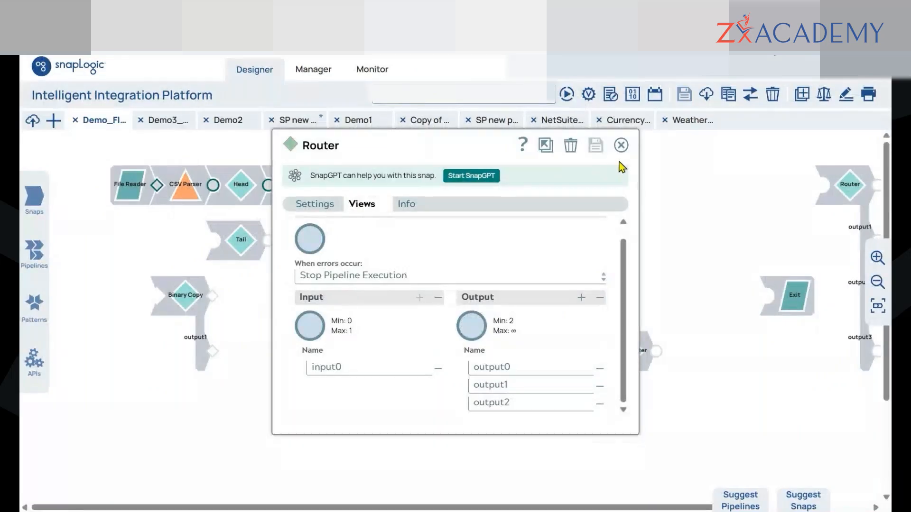
pyautogui.click(620, 146)
# Step: Try to link the Router's outputs to the Gate's inputs individually while the snaps are apart
pyautogui.moveTo(380, 185); pyautogui.dragTo(435, 351)
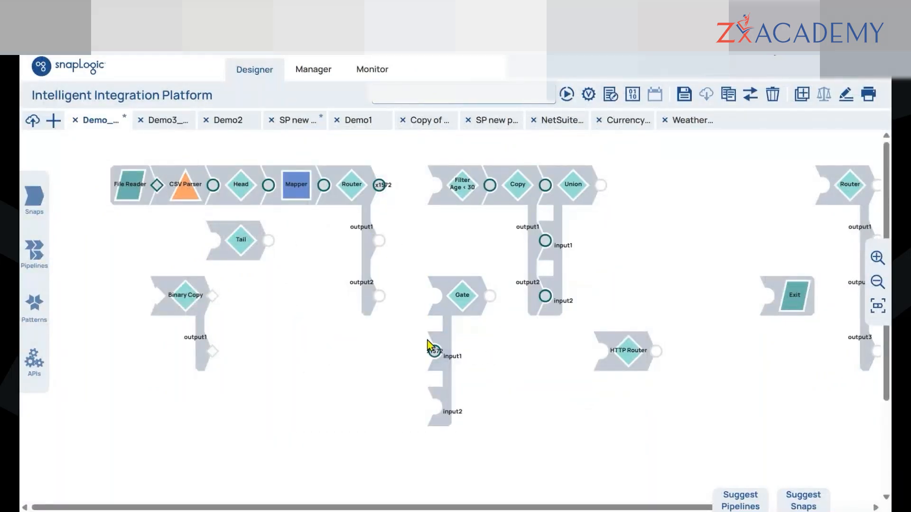
pyautogui.click(431, 348)
pyautogui.moveTo(380, 242); pyautogui.dragTo(455, 364)
pyautogui.click(379, 241)
# Step: Shift the Filter, Copy and Union chain away, attach the Gate to the Router's three outputs and validate the pipeline
pyautogui.moveTo(464, 185); pyautogui.dragTo(575, 204)
pyautogui.moveTo(463, 289); pyautogui.dragTo(394, 160)
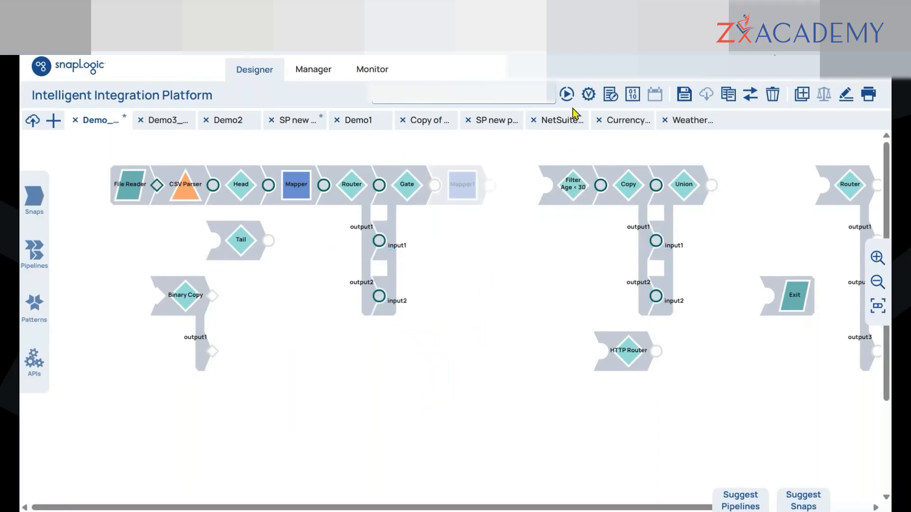
pyautogui.click(588, 100)
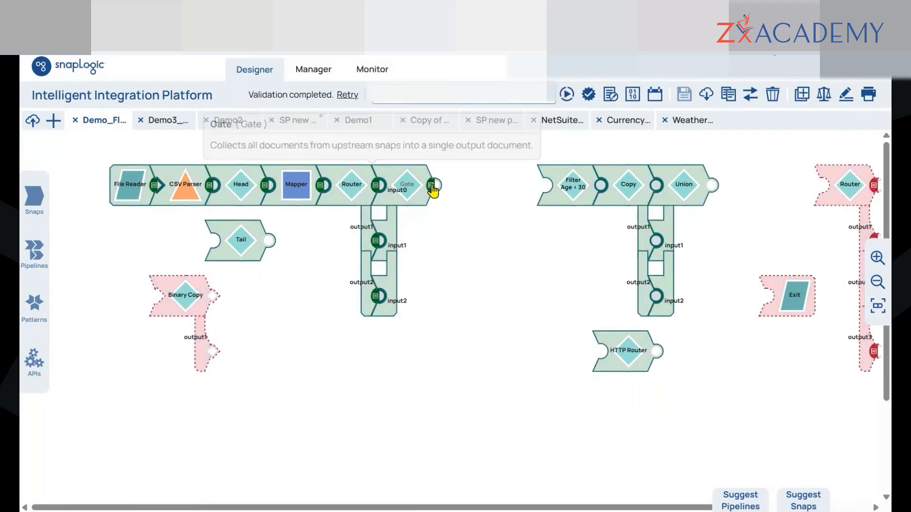
# Step: Preview the Gate's output0 as JSON and expand the input0, input1 and input2 arrays
pyautogui.click(431, 186)
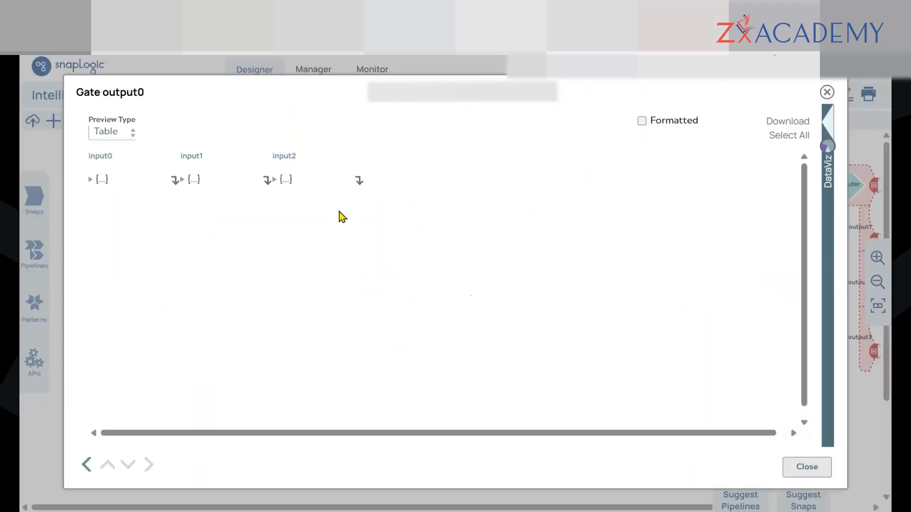
pyautogui.click(110, 134)
pyautogui.click(109, 148)
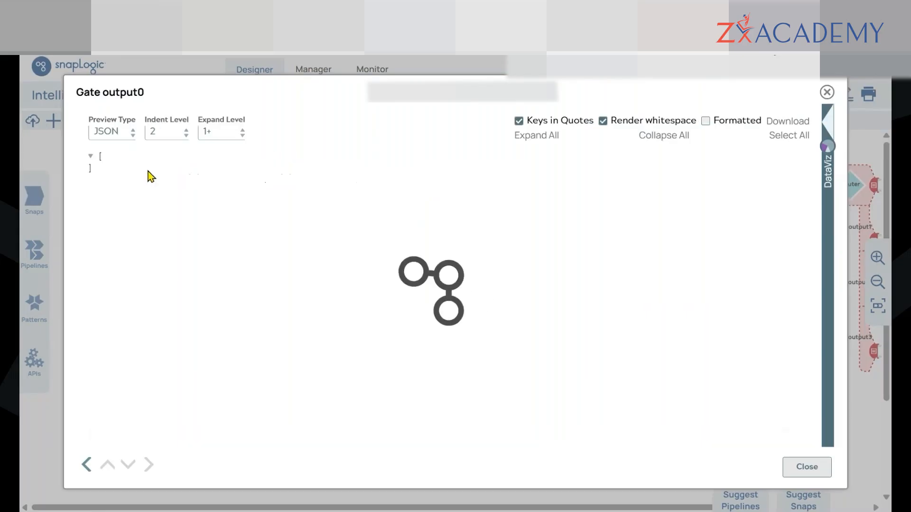
pyautogui.click(99, 169)
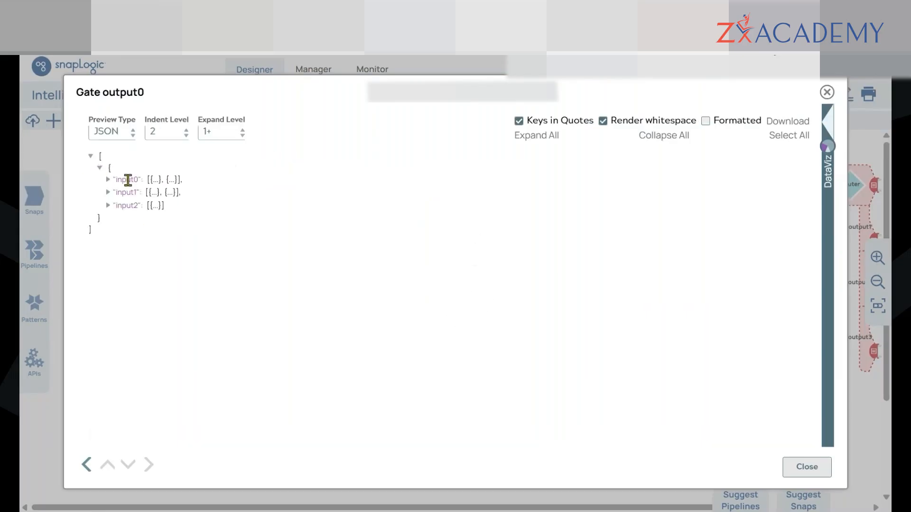
pyautogui.click(108, 206)
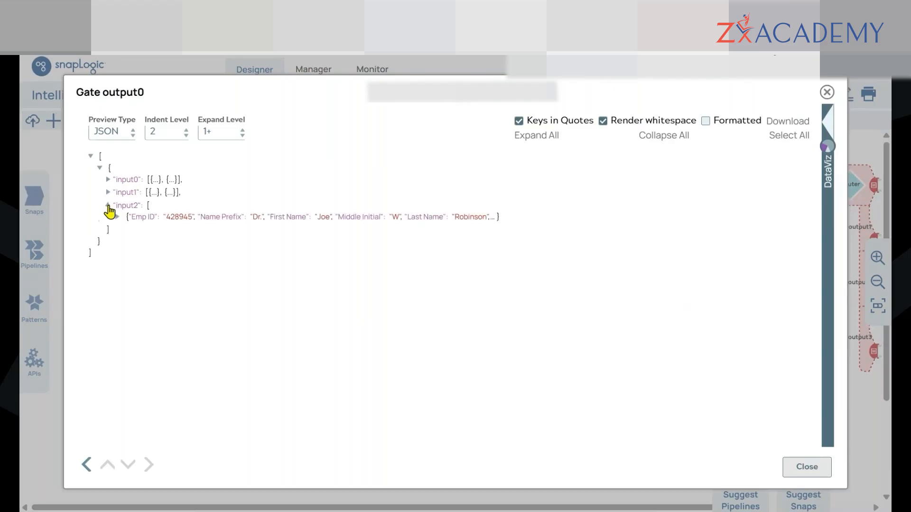
pyautogui.click(108, 192)
pyautogui.click(108, 180)
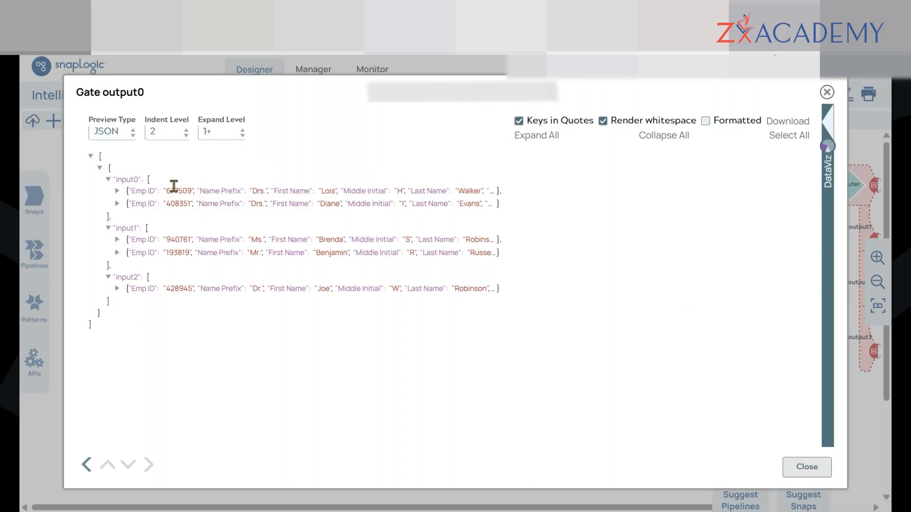
# Step: Examine which employee documents are grouped under each input in the Gate's output, and close the preview
pyautogui.doubleClick(153, 191)
pyautogui.moveTo(212, 219); pyautogui.dragTo(208, 223)
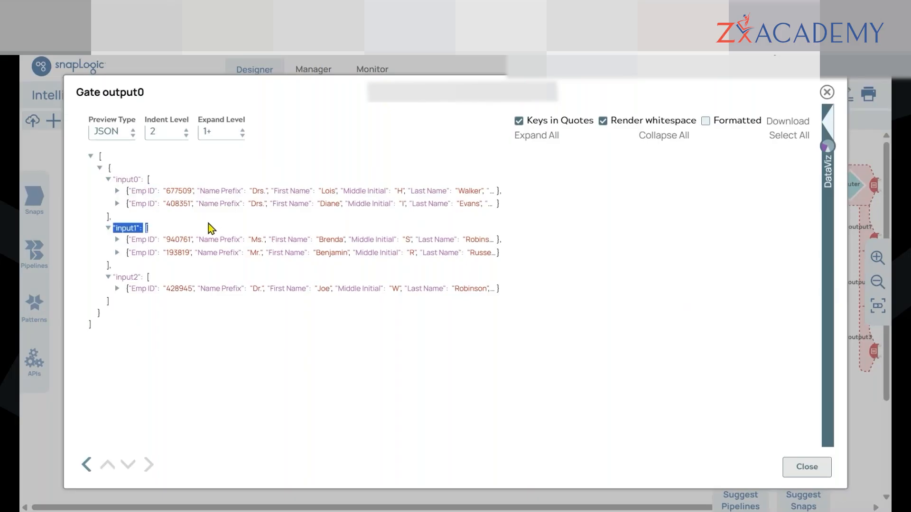
pyautogui.click(174, 242)
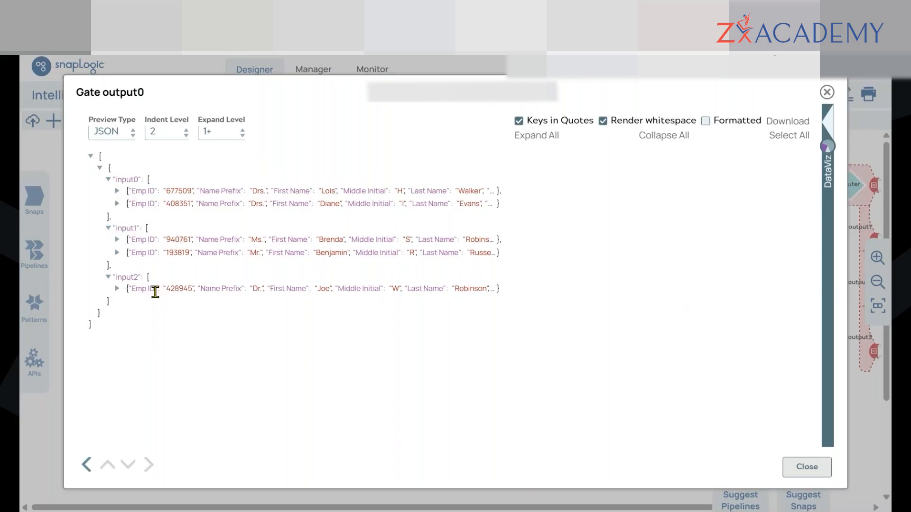
pyautogui.moveTo(249, 292); pyautogui.dragTo(350, 294)
pyautogui.click(573, 345)
pyautogui.click(807, 467)
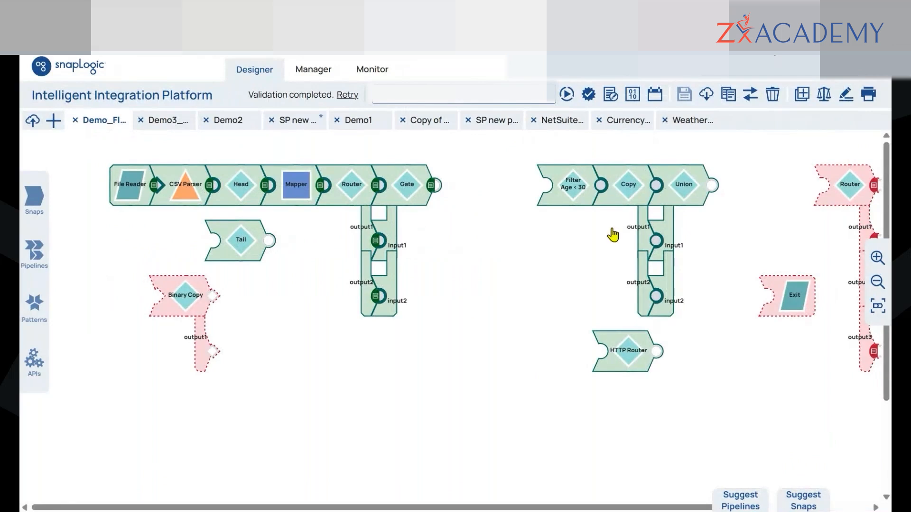
# Step: Review the Gate's Ignore Empty Stream and Output Document Content settings
pyautogui.click(405, 204)
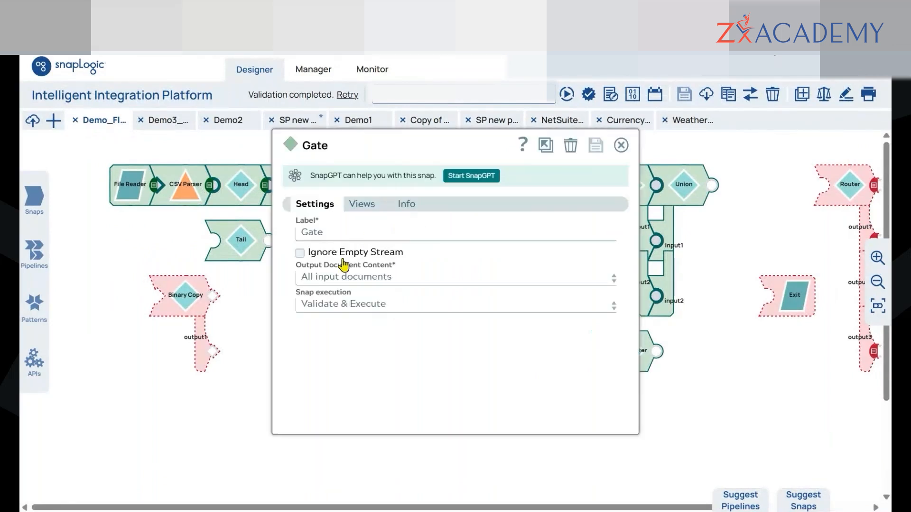
pyautogui.click(621, 144)
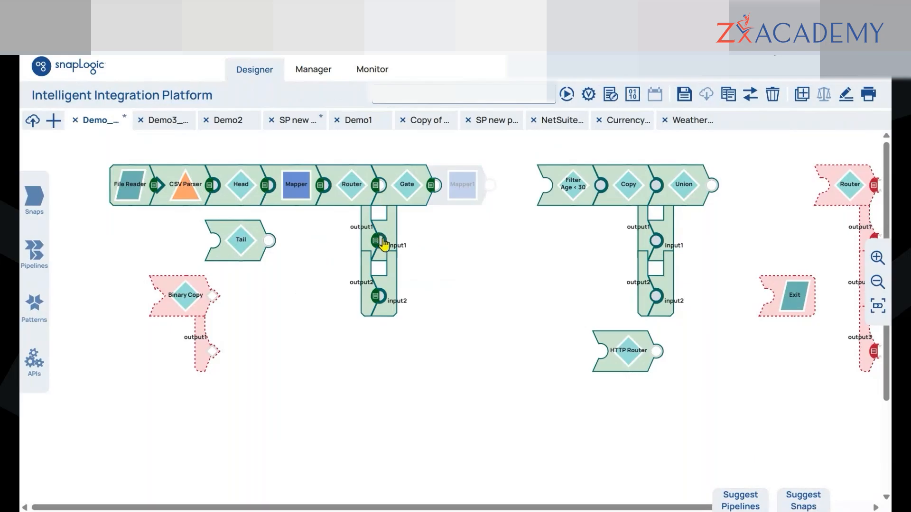
# Step: Detach the Gate snap from the Router's outputs and validate the pipeline
pyautogui.moveTo(411, 200); pyautogui.dragTo(466, 253)
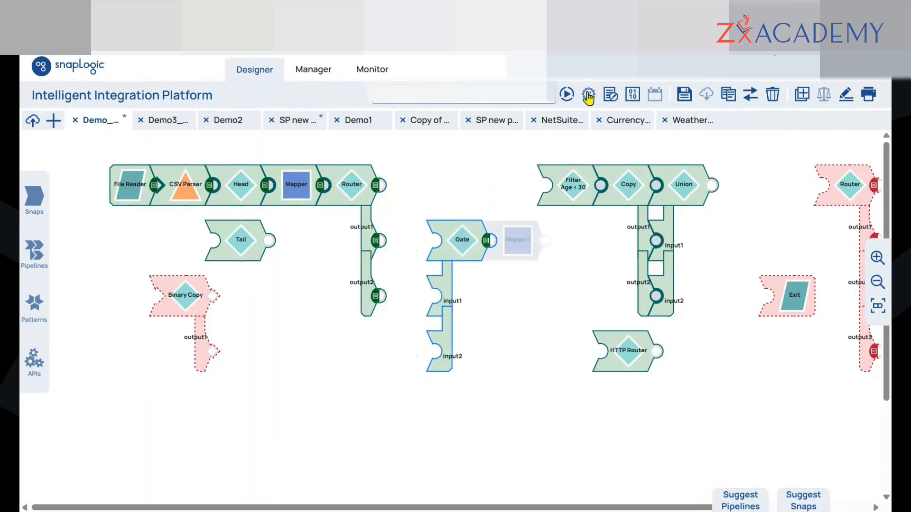
pyautogui.click(588, 97)
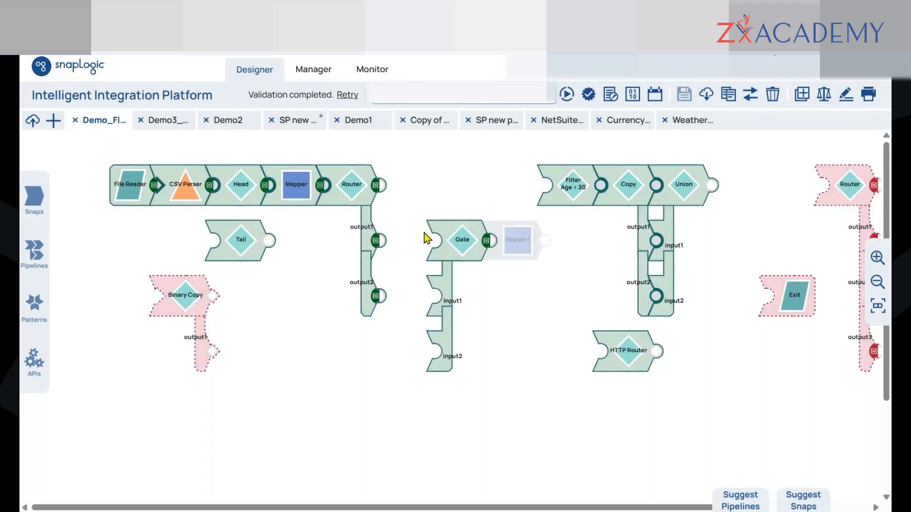
# Step: Preview the unconnected Gate's output0 as JSON, expand its document, and close the preview
pyautogui.click(486, 241)
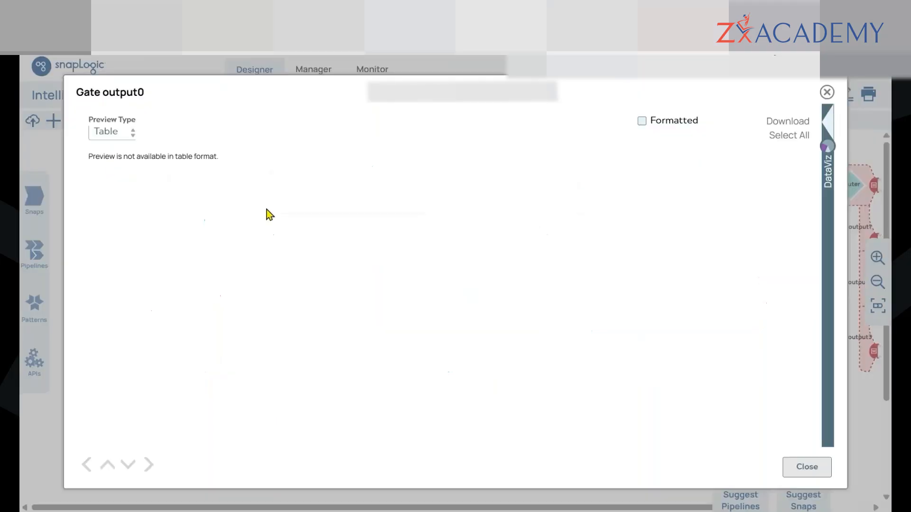
pyautogui.click(113, 132)
pyautogui.click(118, 149)
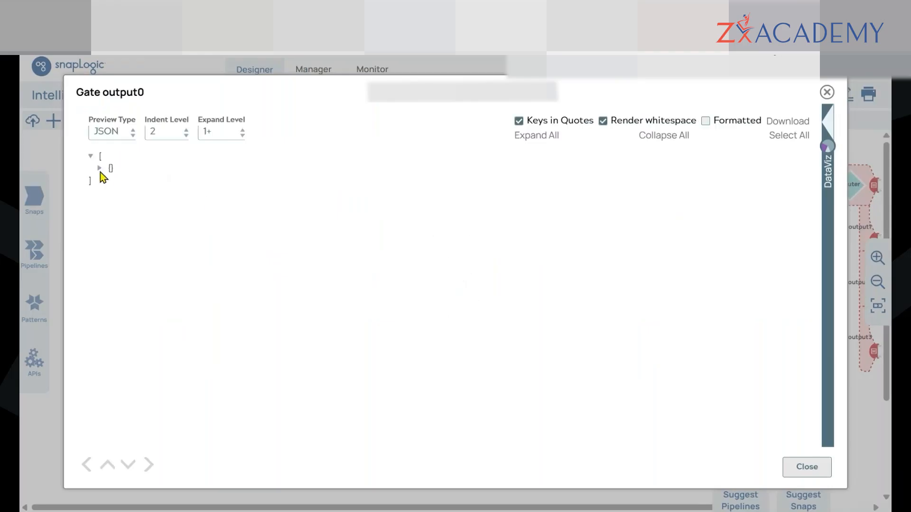
pyautogui.click(99, 168)
pyautogui.click(802, 468)
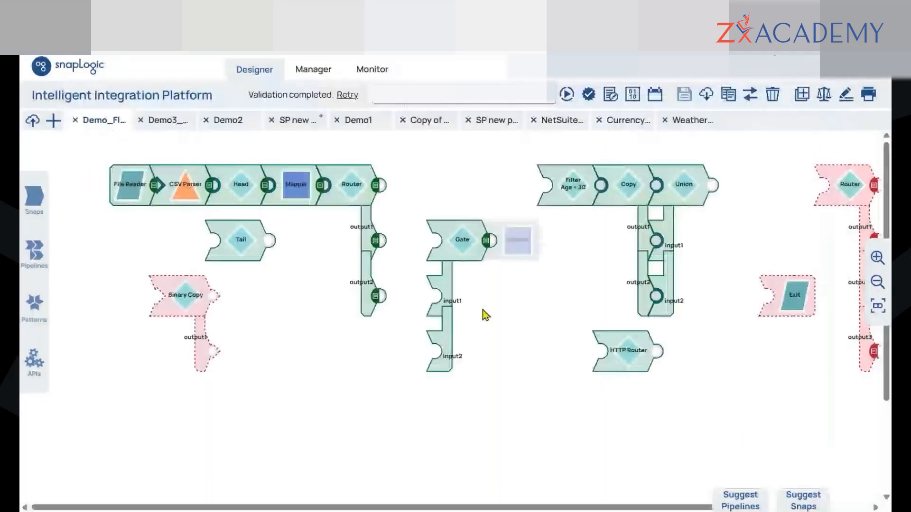
# Step: Enable Ignore Empty Stream on the Gate, save its settings and validate the pipeline again
pyautogui.click(471, 257)
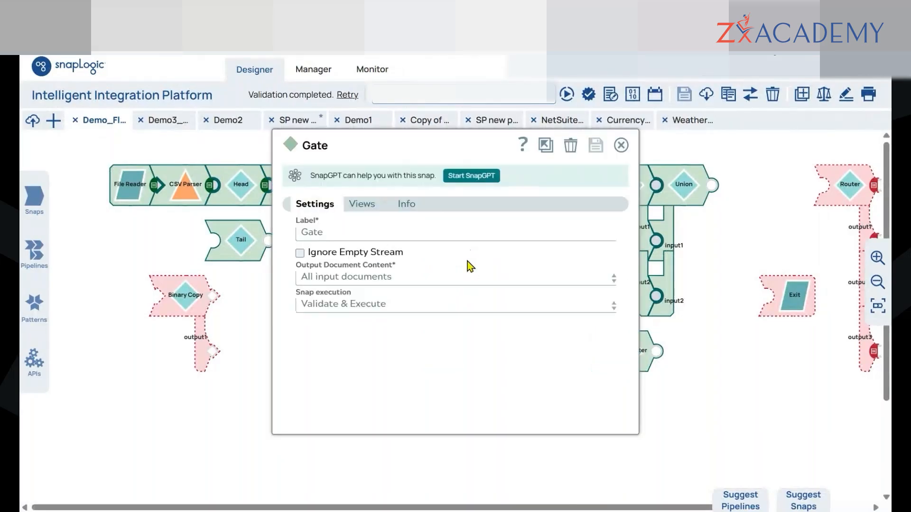
pyautogui.click(299, 253)
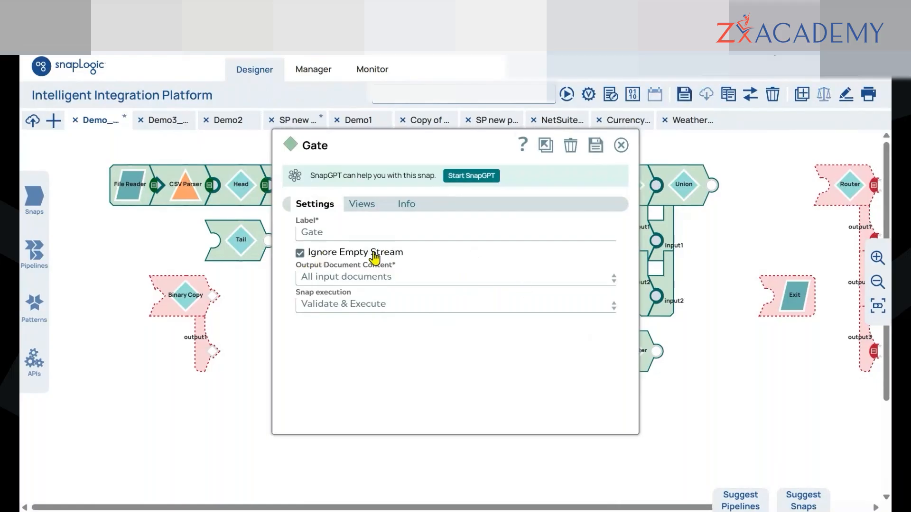
pyautogui.moveTo(374, 258)
pyautogui.click(596, 151)
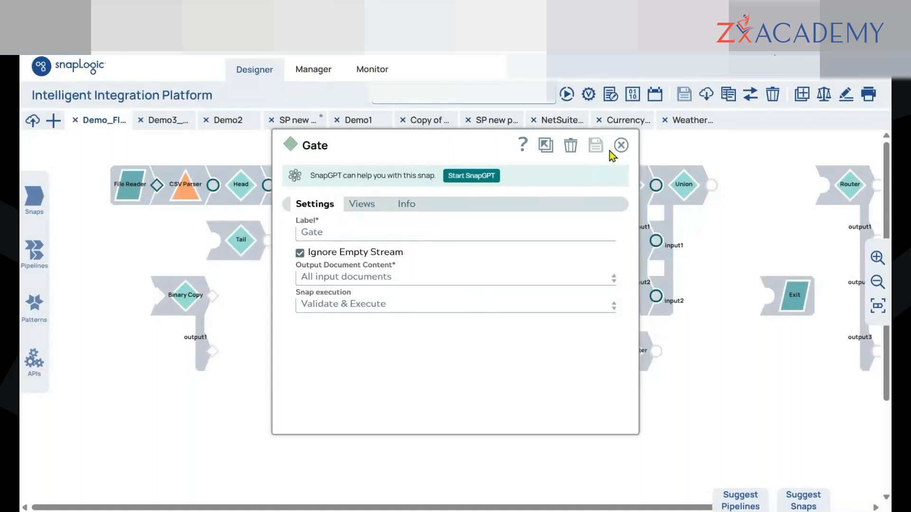
pyautogui.click(619, 146)
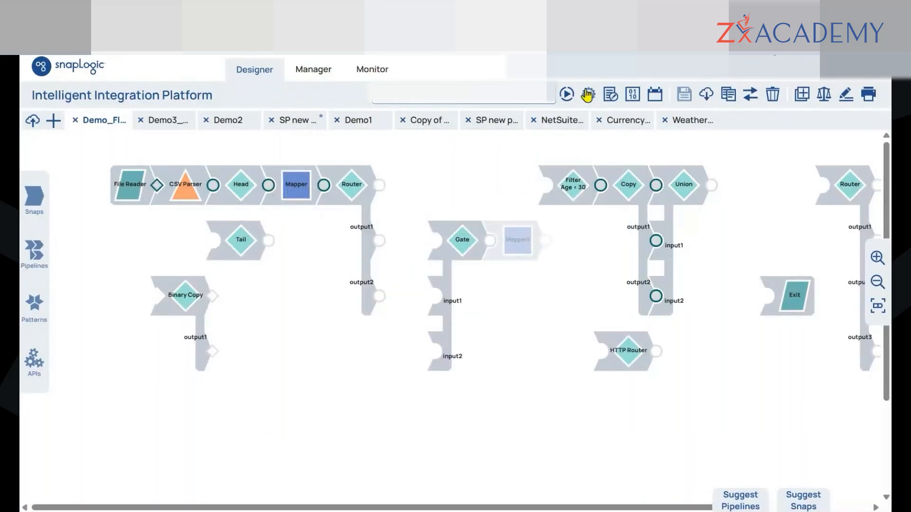
pyautogui.click(588, 94)
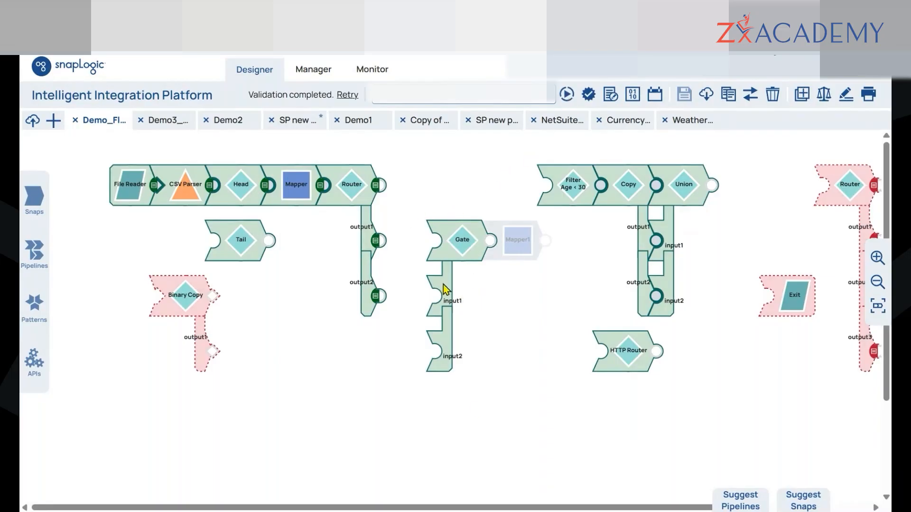
# Step: Move the Exit snap over to the Router and attach it to the Router's first output
pyautogui.moveTo(489, 507); pyautogui.dragTo(539, 510)
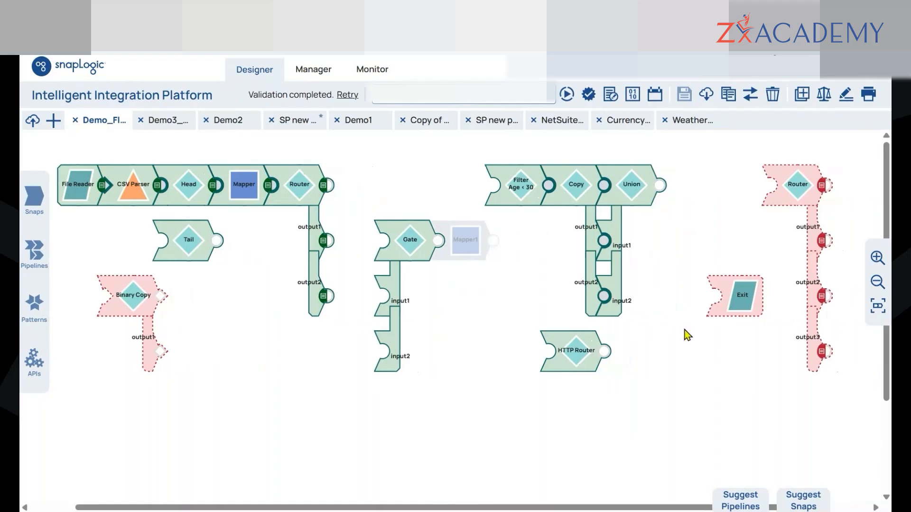
pyautogui.moveTo(715, 308); pyautogui.dragTo(409, 190)
pyautogui.moveTo(761, 307); pyautogui.dragTo(446, 222)
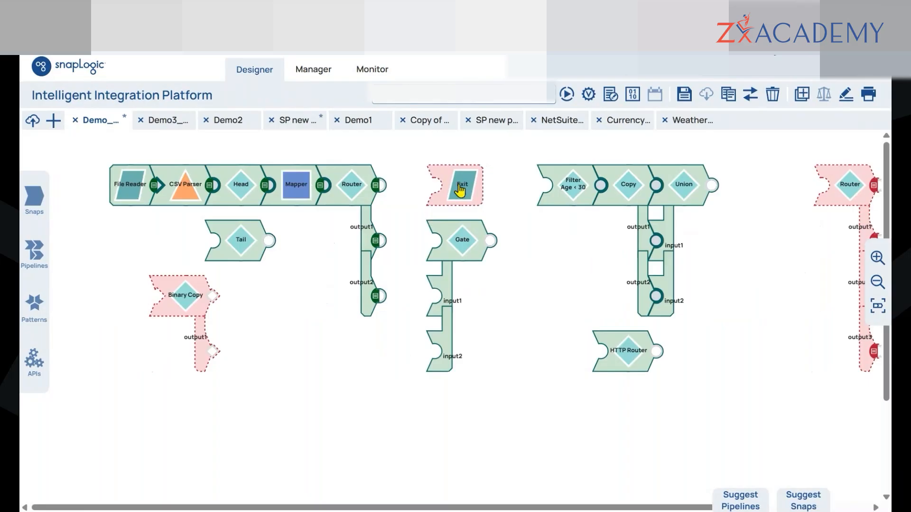
pyautogui.moveTo(460, 190); pyautogui.dragTo(420, 189)
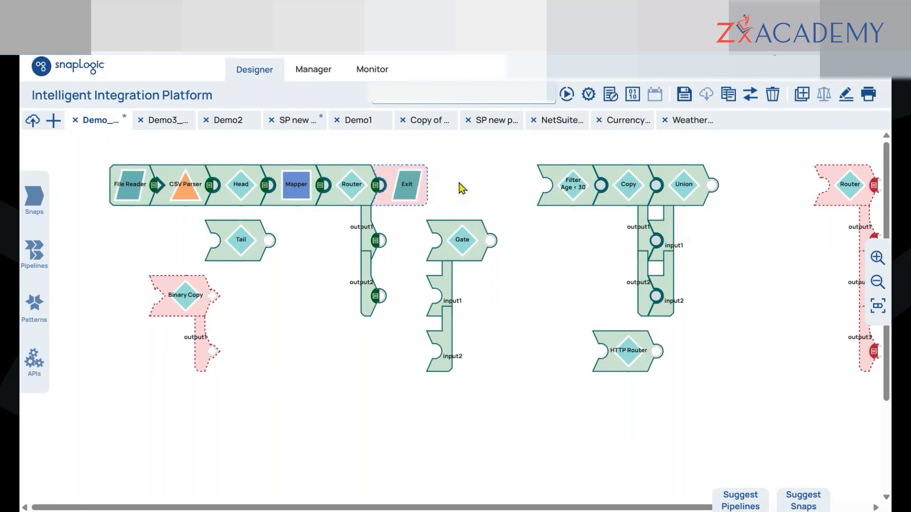
# Step: Open the Exit snap's settings and examine its Threshold limit and Exit error message
pyautogui.click(411, 184)
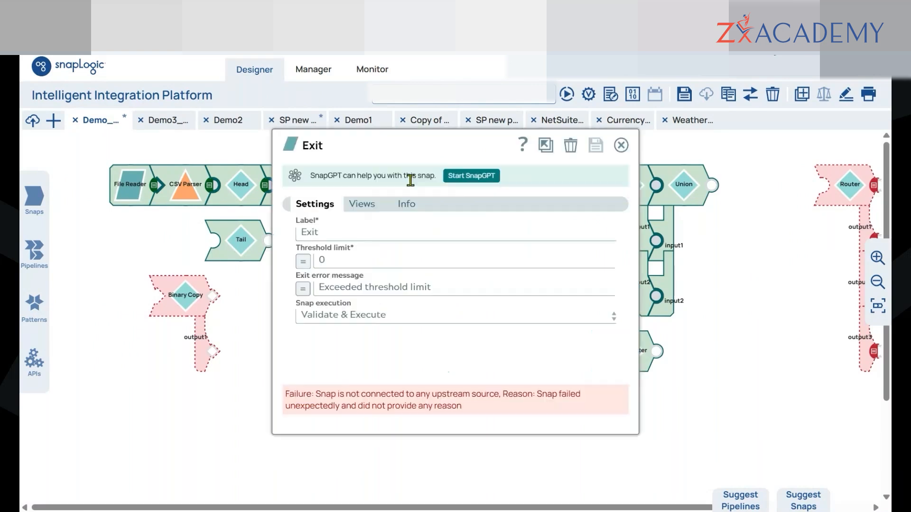
pyautogui.moveTo(374, 147); pyautogui.dragTo(413, 107)
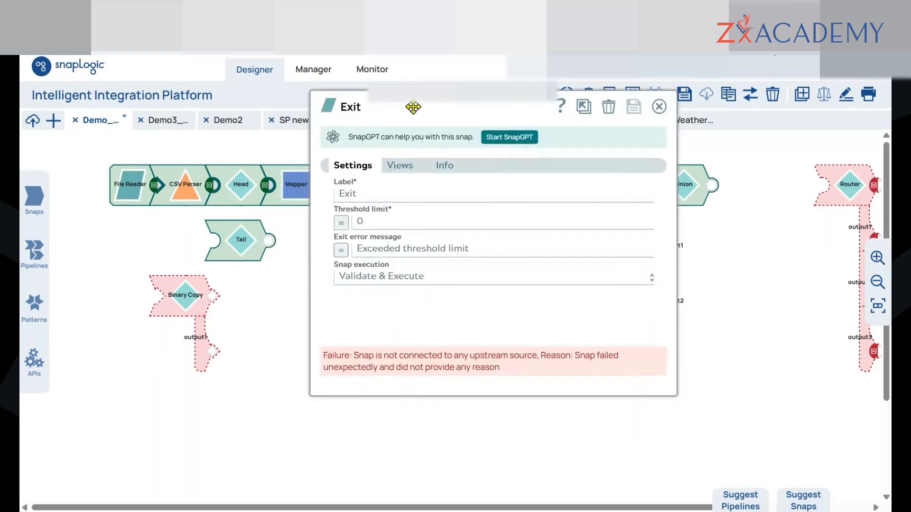
pyautogui.doubleClick(373, 220)
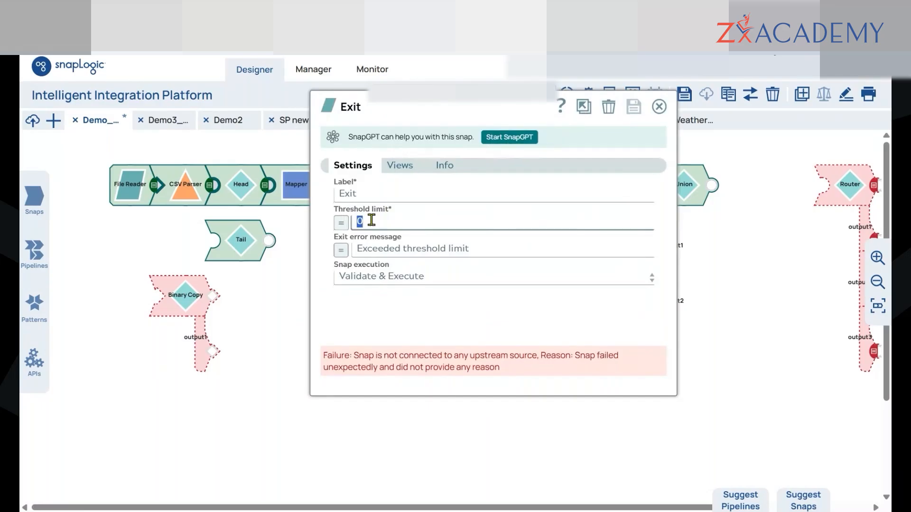
pyautogui.click(372, 219)
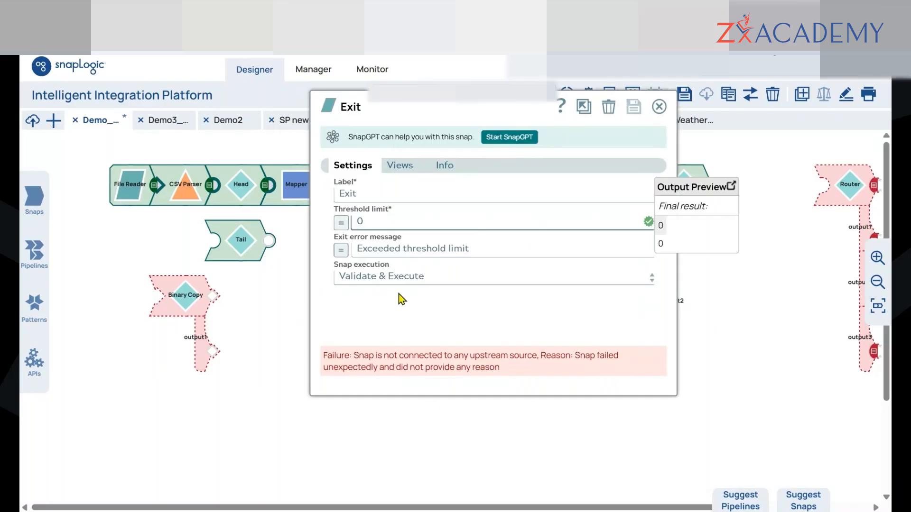
# Step: Try a Threshold limit of 1 on the Exit snap, restore it to 0 and close the settings
pyautogui.doubleClick(358, 221)
pyautogui.write('1')
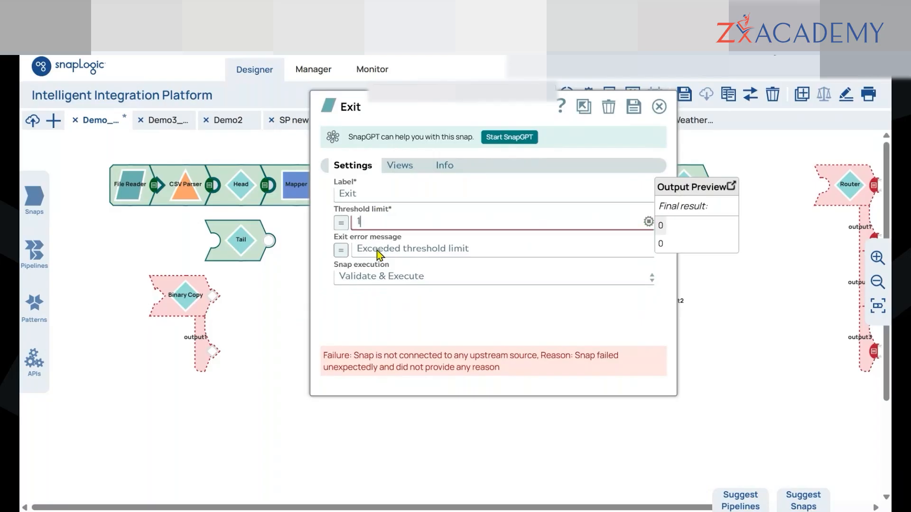
pyautogui.click(403, 299)
pyautogui.click(393, 222)
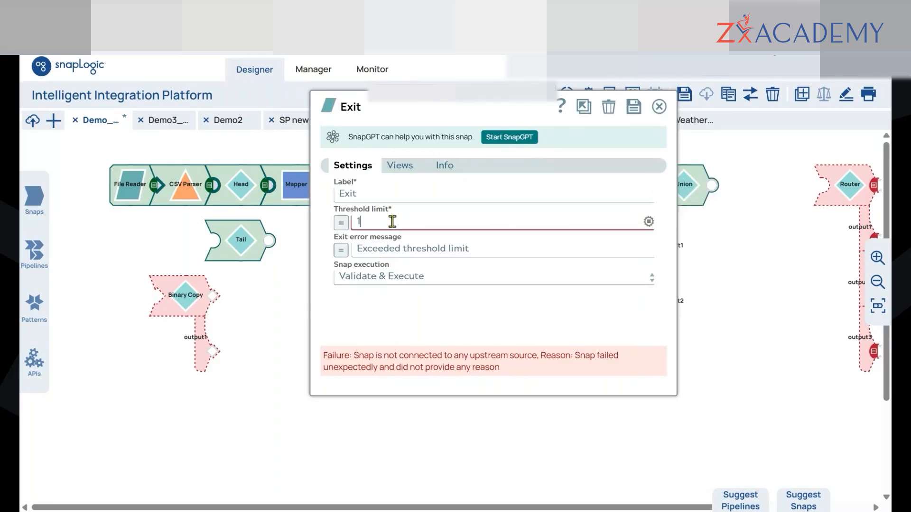
pyautogui.press('BackSpace')
pyautogui.write('0')
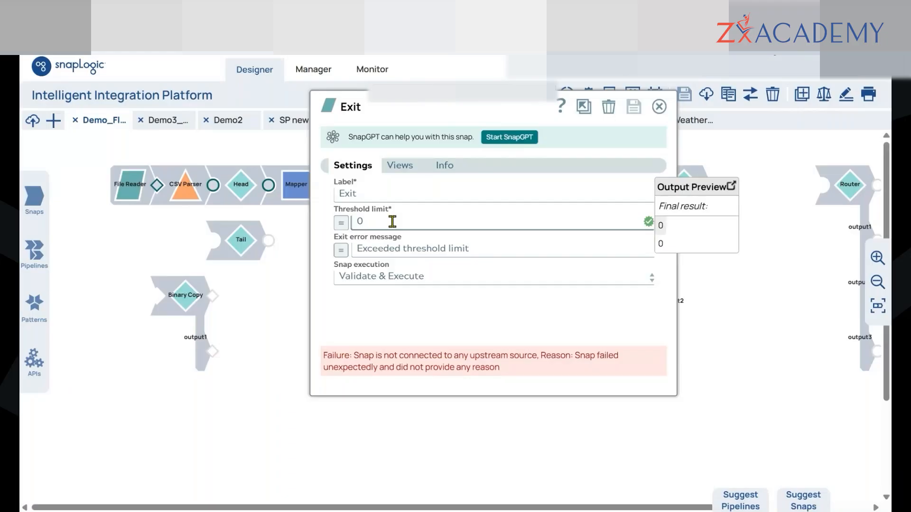
pyautogui.click(659, 106)
# Step: Validate the pipeline and examine the Exit snap's error entry in the Pipeline Validation Statistics
pyautogui.click(589, 95)
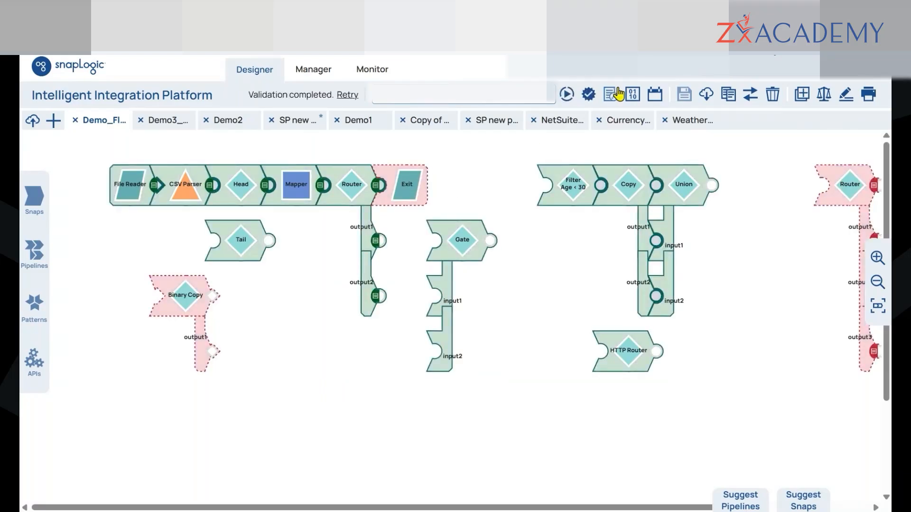
pyautogui.click(632, 94)
pyautogui.scroll(-5, 546, 346)
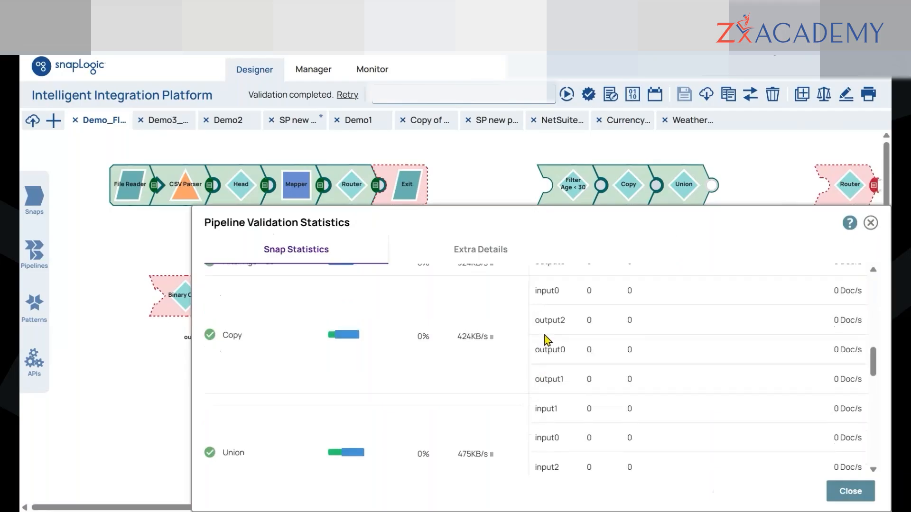
pyautogui.scroll(-4, 546, 340)
pyautogui.scroll(6, 546, 340)
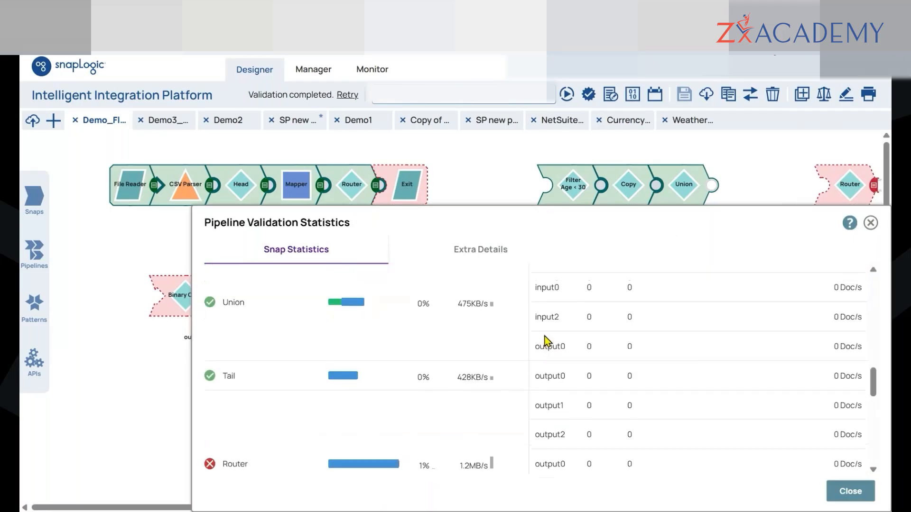
pyautogui.scroll(2, 547, 340)
pyautogui.scroll(3, 545, 338)
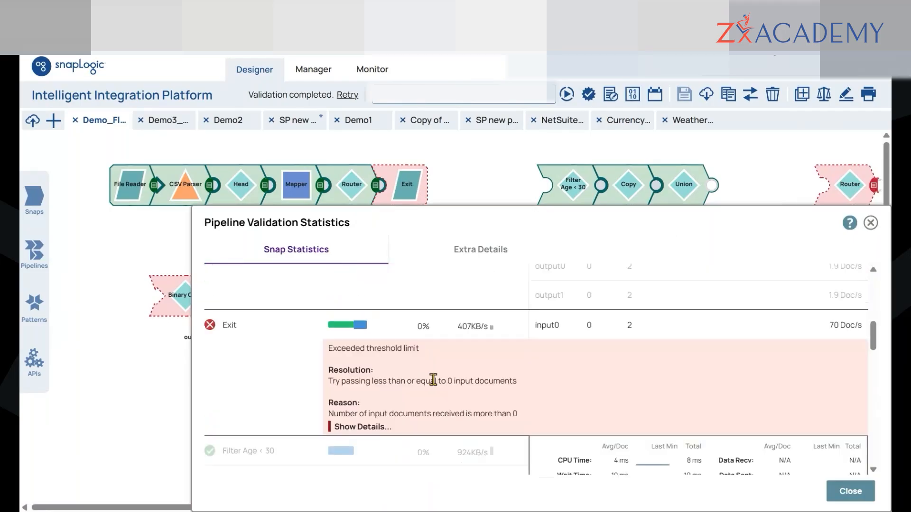
pyautogui.click(871, 224)
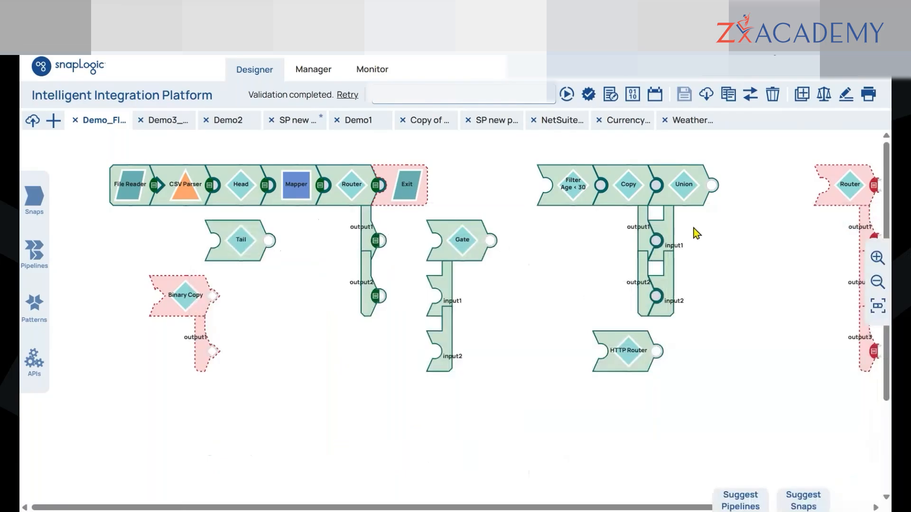
# Step: Copy the Exit snap from the flow demo pipeline and paste it into the Demo1 pipeline
pyautogui.rightClick(398, 186)
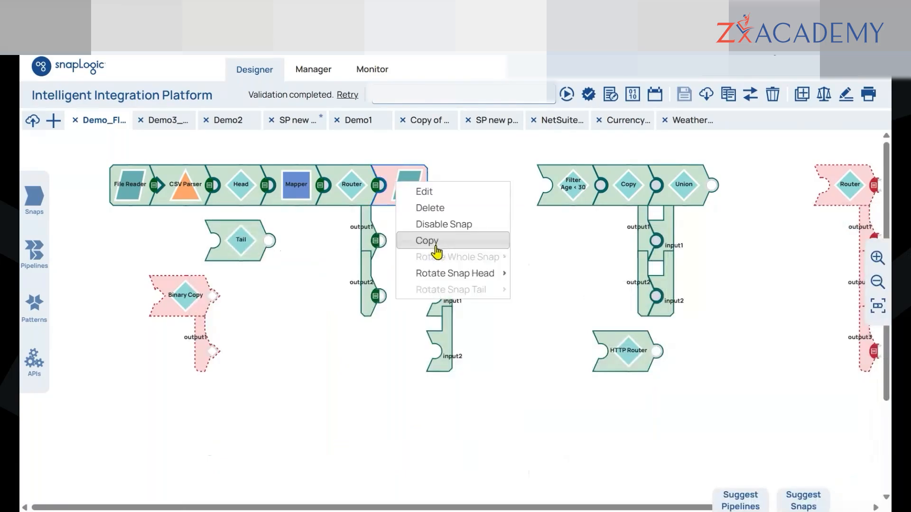
pyautogui.click(433, 242)
pyautogui.click(232, 122)
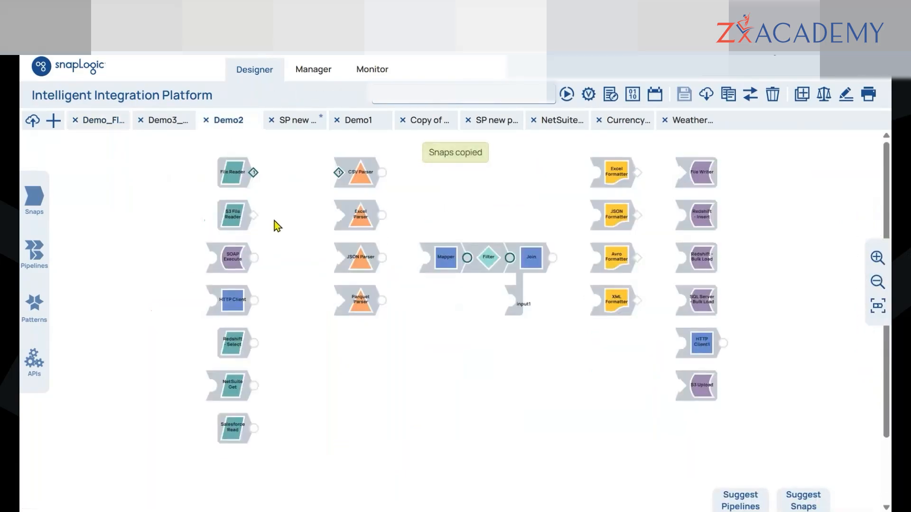
pyautogui.click(297, 121)
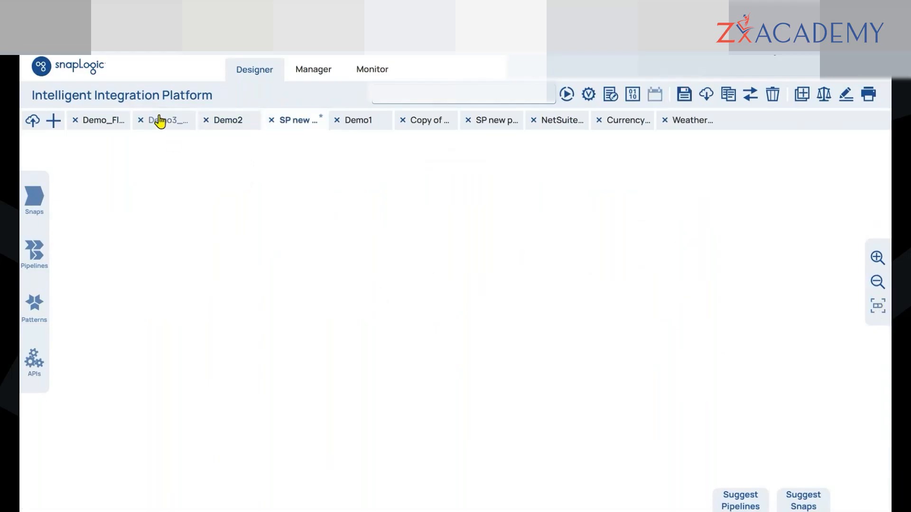
pyautogui.click(161, 121)
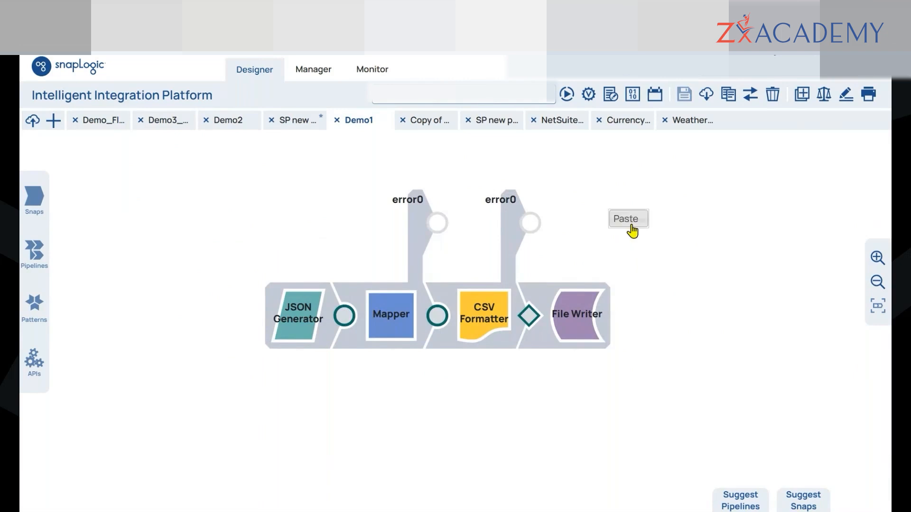
pyautogui.click(628, 224)
pyautogui.moveTo(573, 320); pyautogui.dragTo(528, 283)
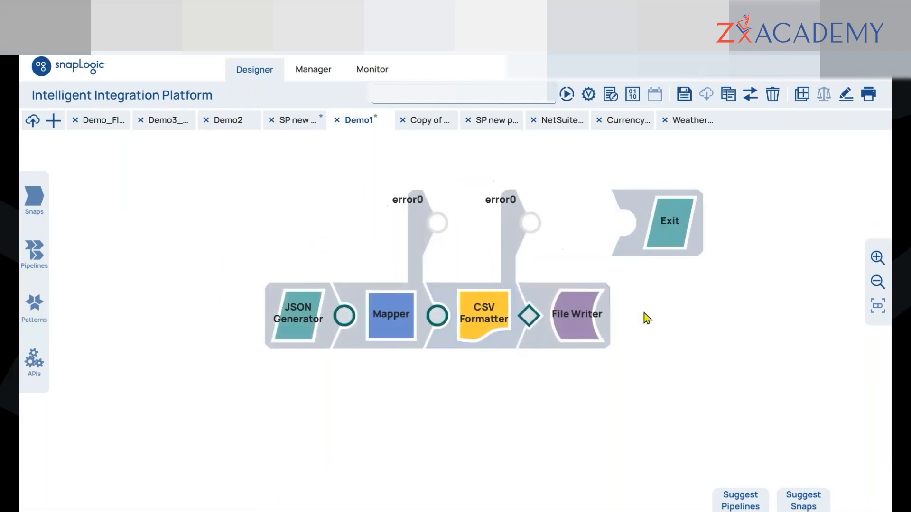
# Step: Place the pasted Exit snap directly behind the File Writer in Demo1
pyautogui.click(661, 227)
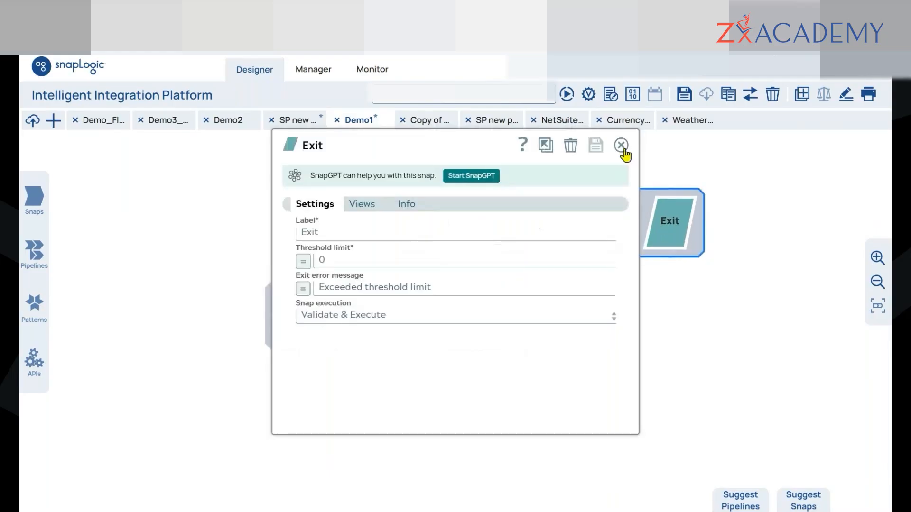
pyautogui.click(621, 146)
pyautogui.moveTo(663, 227); pyautogui.dragTo(673, 321)
# Step: Add an output view named output0 to the File Writer and save its settings
pyautogui.click(406, 207)
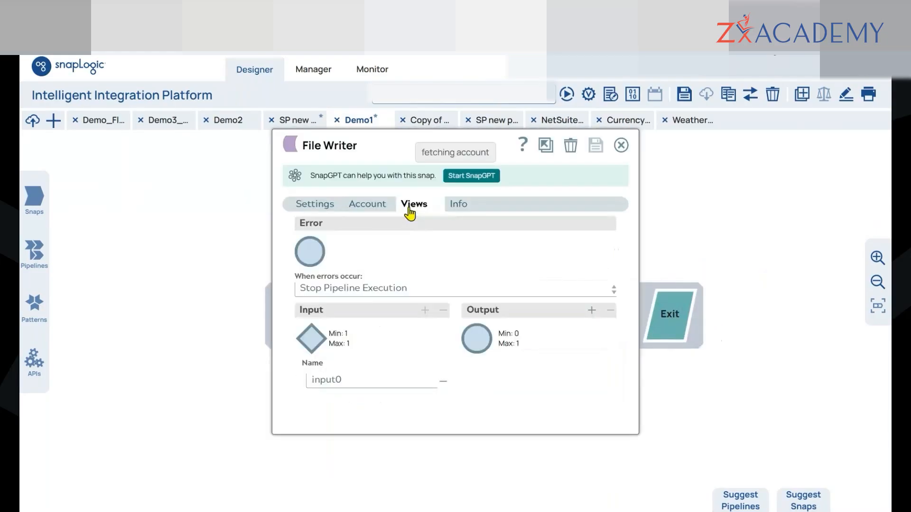
pyautogui.click(592, 310)
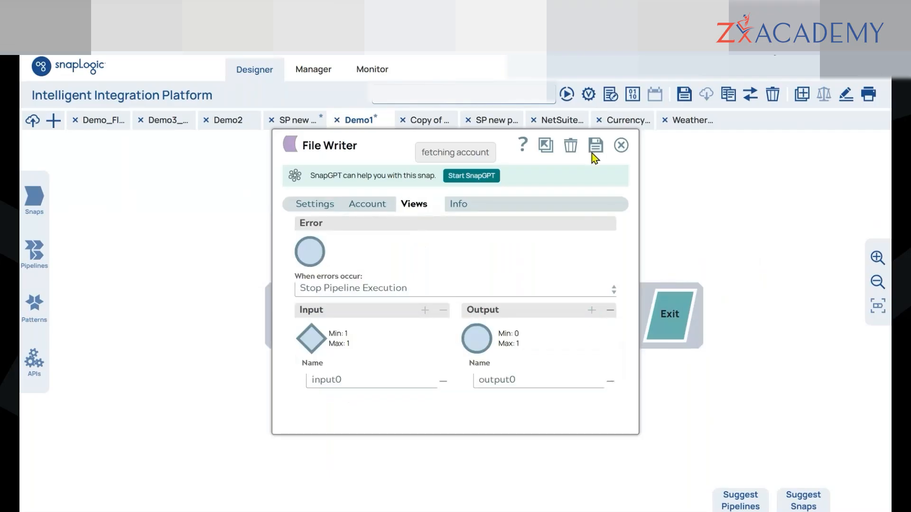
pyautogui.click(591, 151)
pyautogui.click(620, 146)
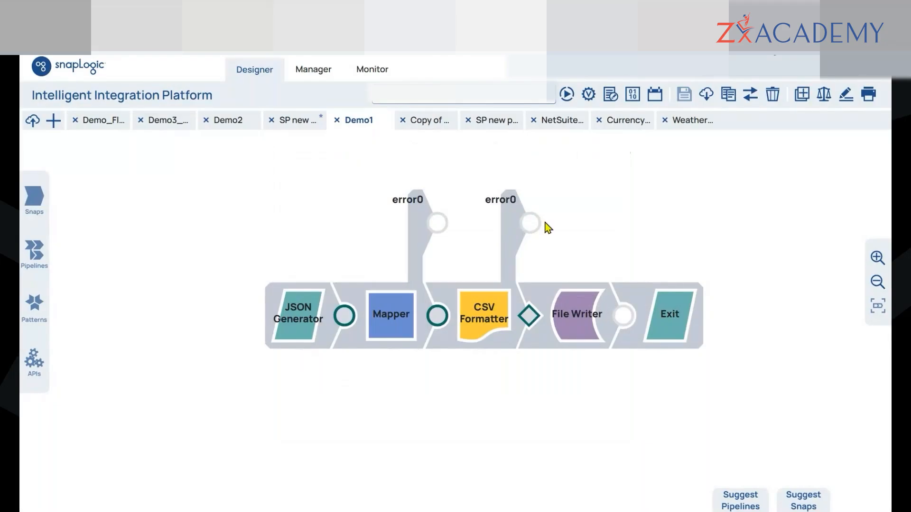
# Step: Connect the Exit snap to the File Writer's output, review the Exit settings, and fit the pipeline in view
pyautogui.moveTo(670, 314); pyautogui.dragTo(593, 234)
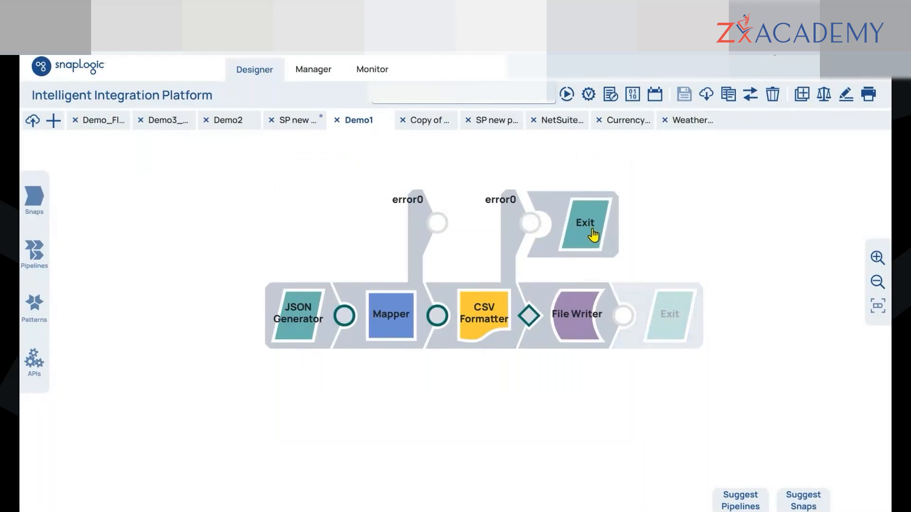
pyautogui.moveTo(593, 234); pyautogui.dragTo(594, 234)
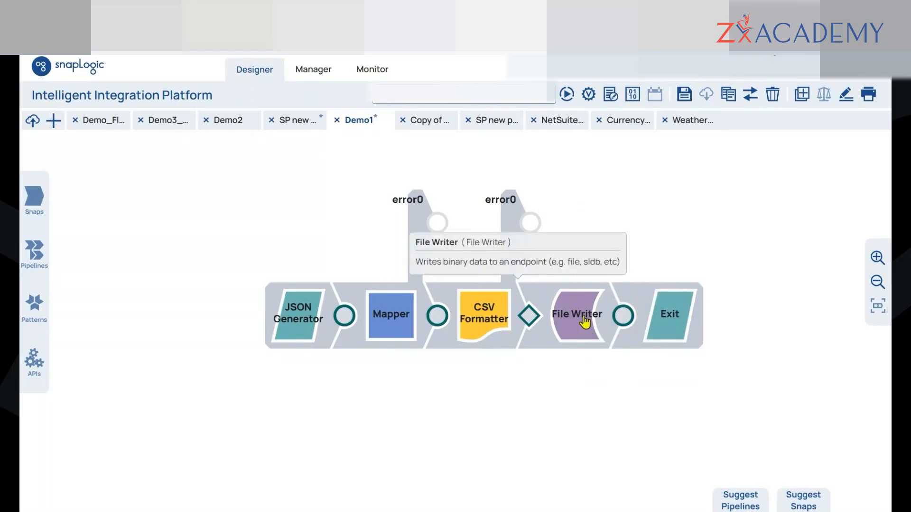
pyautogui.click(676, 318)
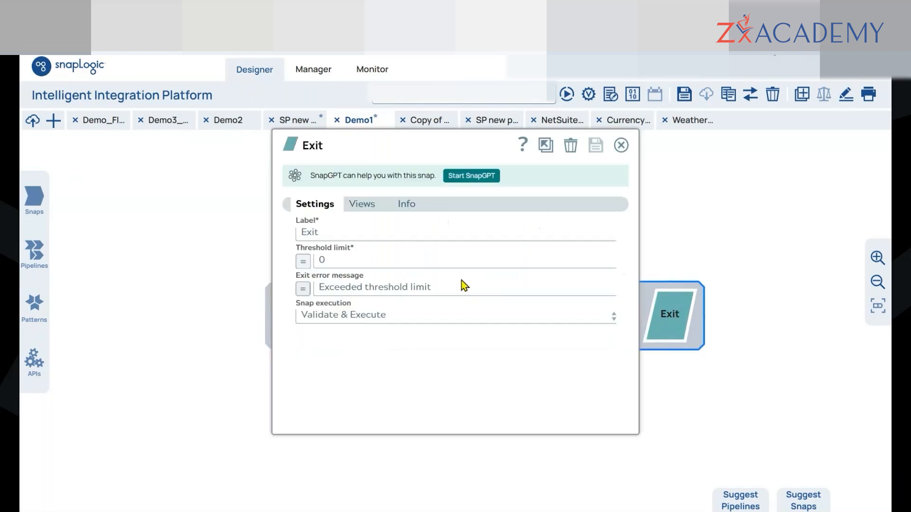
pyautogui.click(621, 145)
pyautogui.click(876, 307)
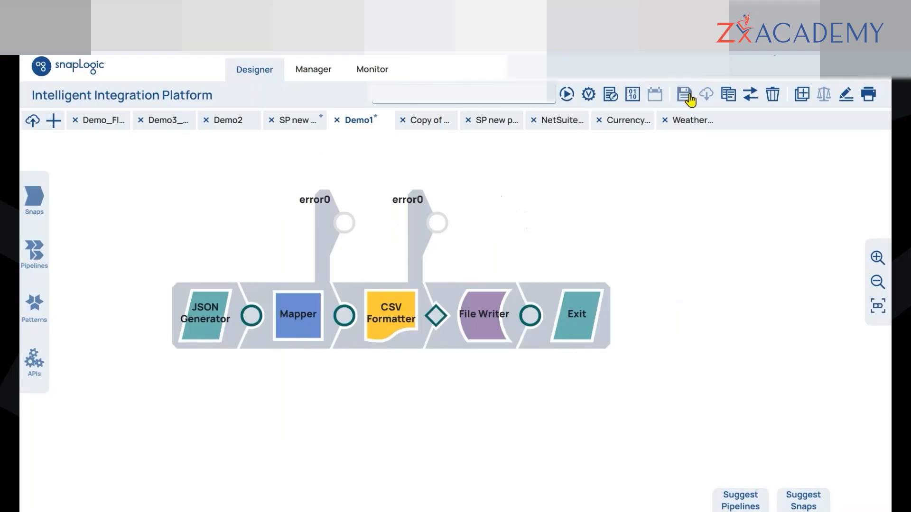
# Step: Run Demo1 and examine the Exit and Mapper errors in the execution statistics, including the Mapper's error details and mapping table
pyautogui.click(565, 95)
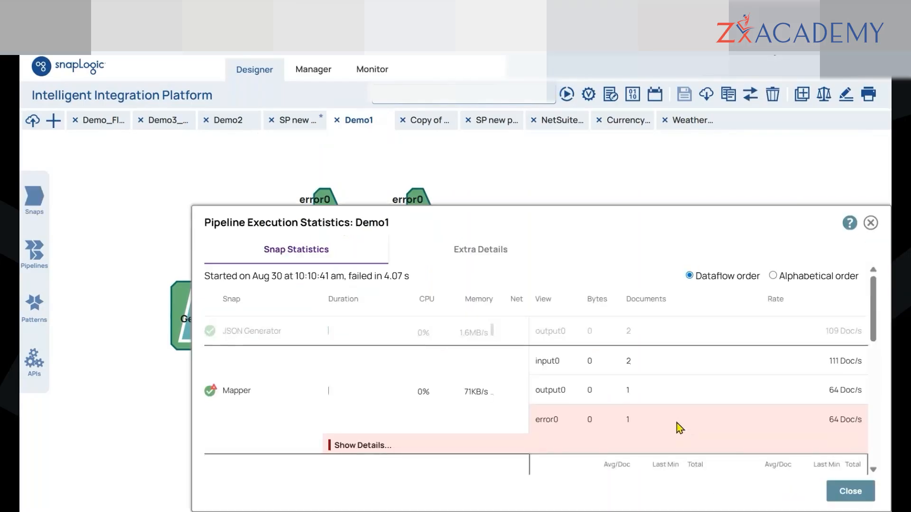
pyautogui.scroll(-3, 676, 422)
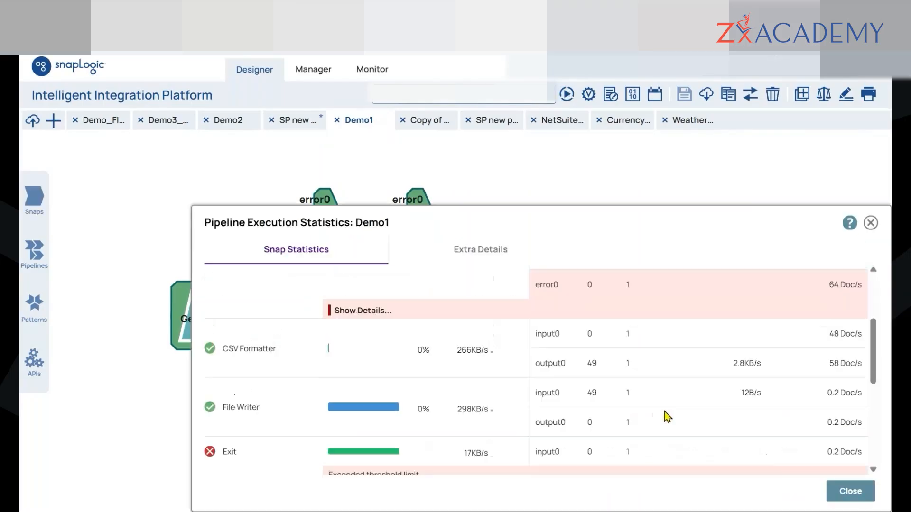
pyautogui.scroll(-3, 451, 410)
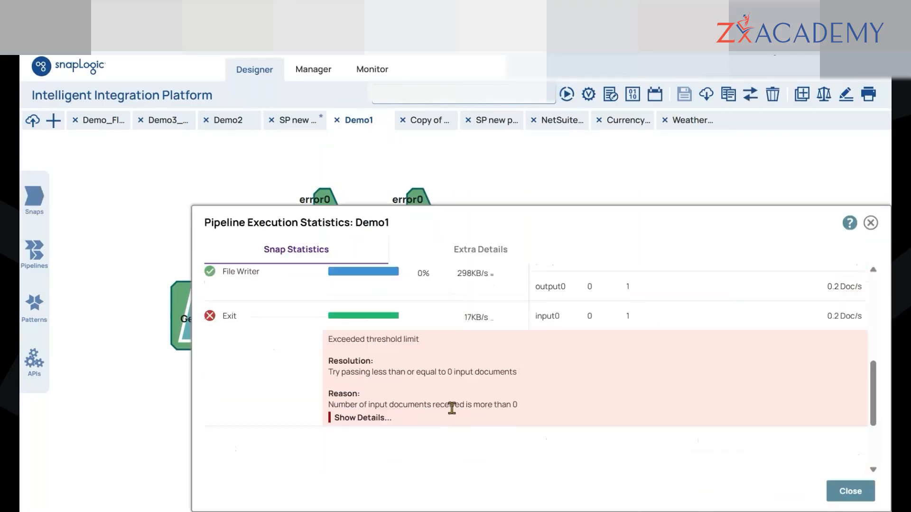
pyautogui.scroll(5, 487, 392)
pyautogui.click(341, 378)
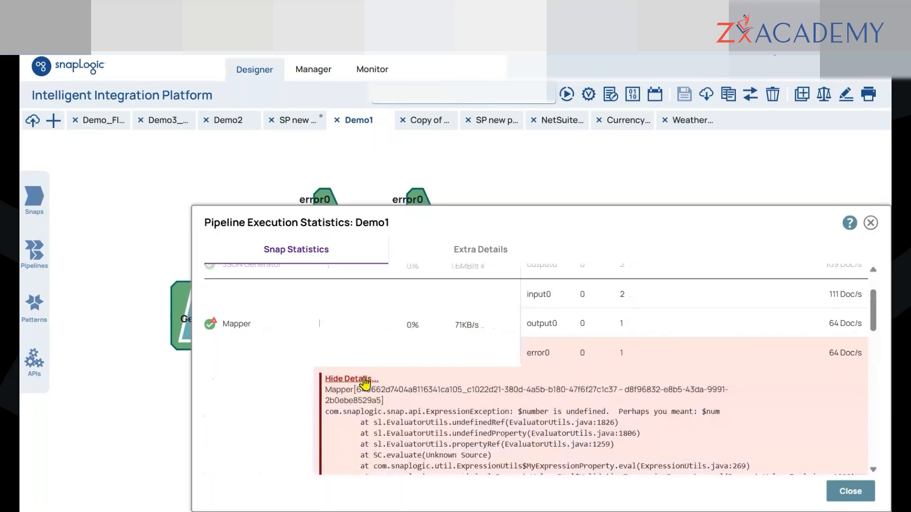
pyautogui.scroll(-2, 581, 376)
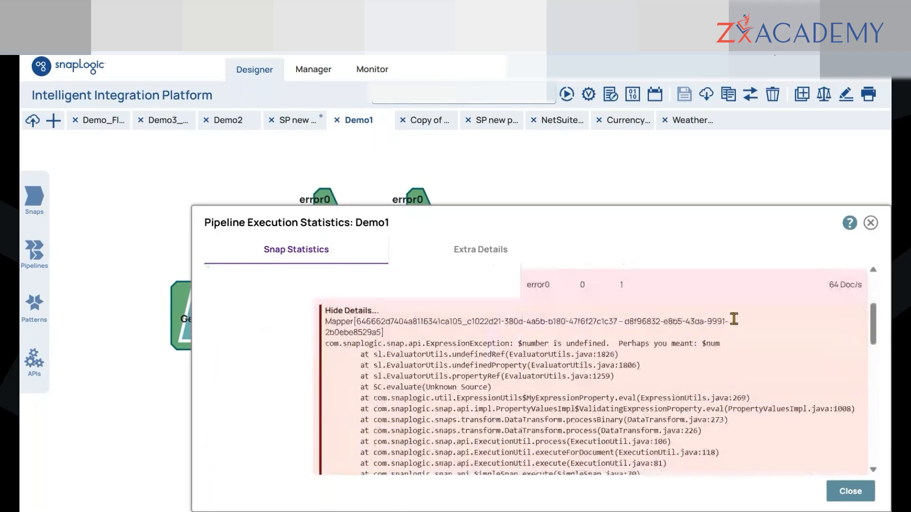
pyautogui.click(870, 222)
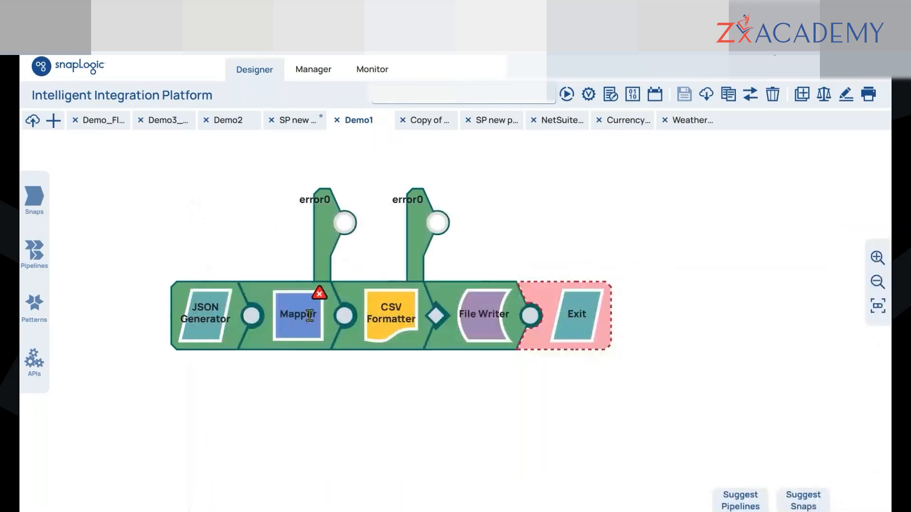
pyautogui.click(309, 316)
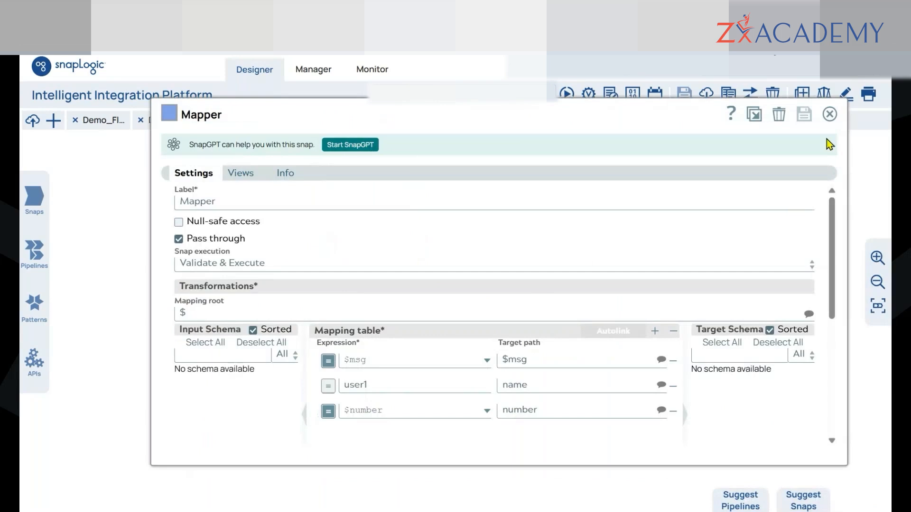
pyautogui.click(829, 115)
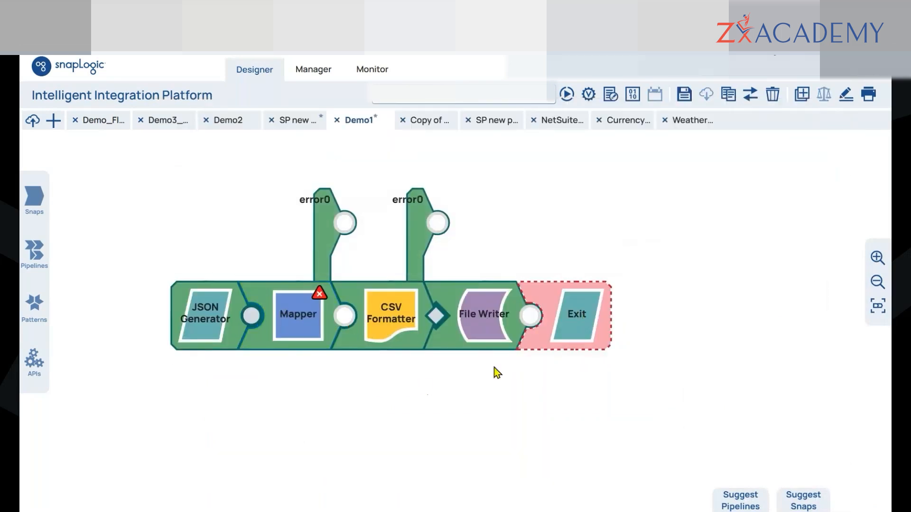
# Step: Detach the Exit snap from the File Writer and link the Mapper's error0 output to it
pyautogui.moveTo(593, 332); pyautogui.dragTo(576, 219)
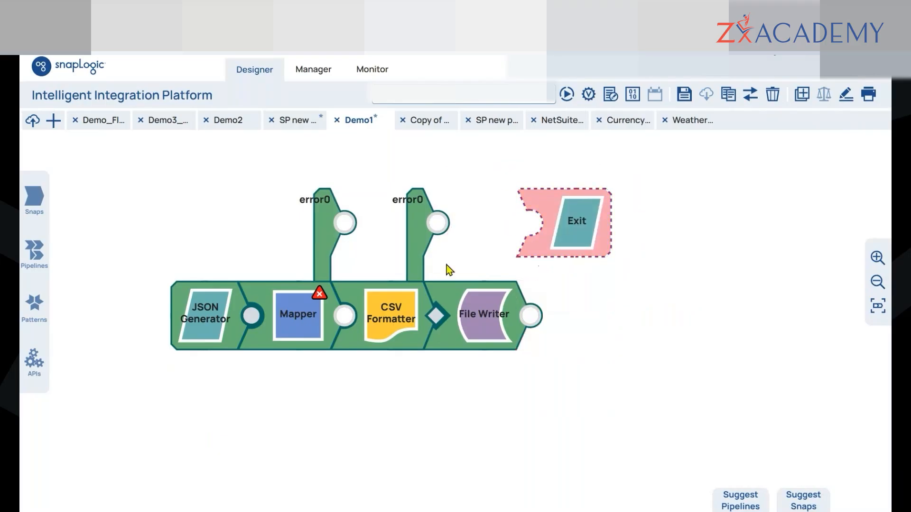
pyautogui.moveTo(348, 226); pyautogui.dragTo(666, 236)
# Step: Find the Flow pack's Union snap and place it on the canvas below the Exit snap
pyautogui.click(34, 196)
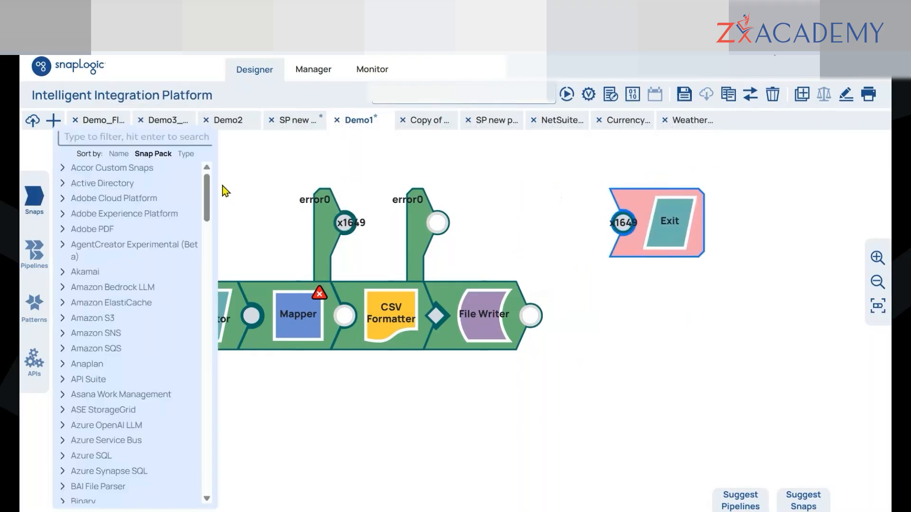
pyautogui.write('unio')
pyautogui.moveTo(98, 219); pyautogui.dragTo(669, 311)
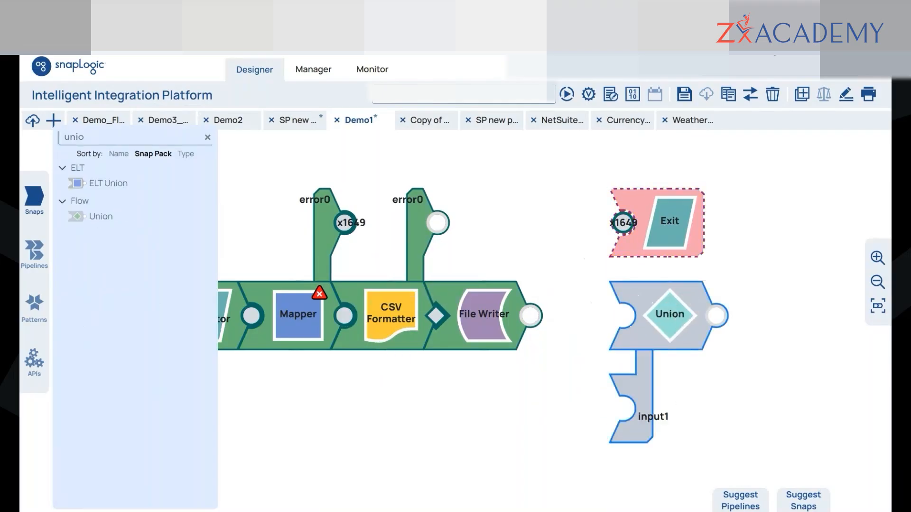
pyautogui.click(480, 246)
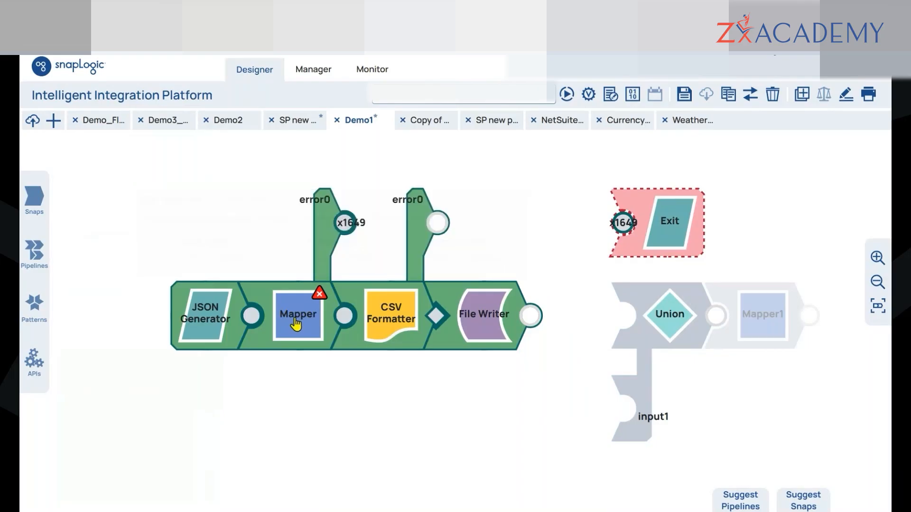
# Step: Link the CSV Formatter's error0 to the Union's first input and the Mapper's error0 to input1, and attach Exit behind the Union
pyautogui.moveTo(302, 324)
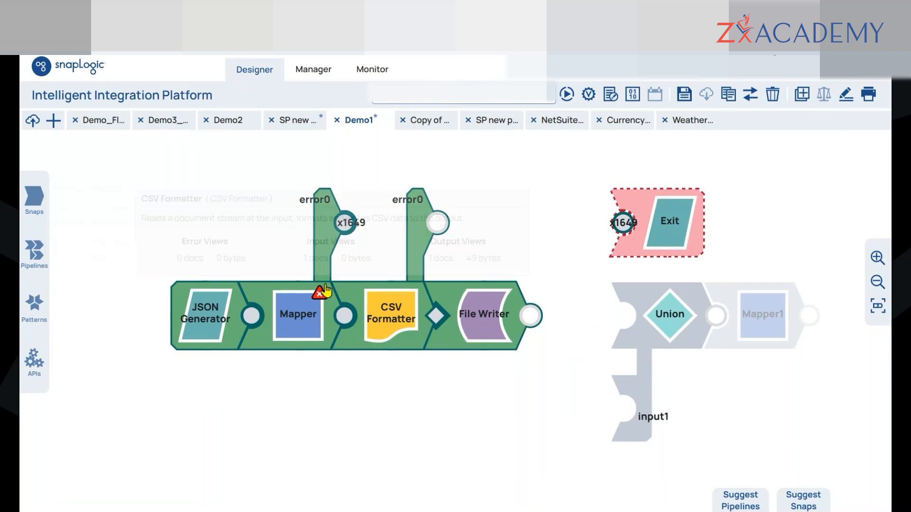
pyautogui.moveTo(357, 232); pyautogui.dragTo(638, 418)
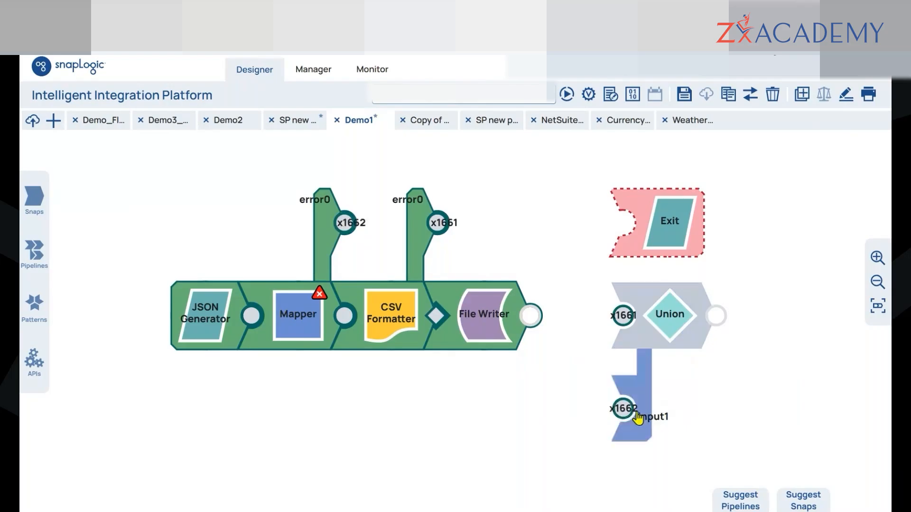
pyautogui.moveTo(658, 211); pyautogui.dragTo(742, 363)
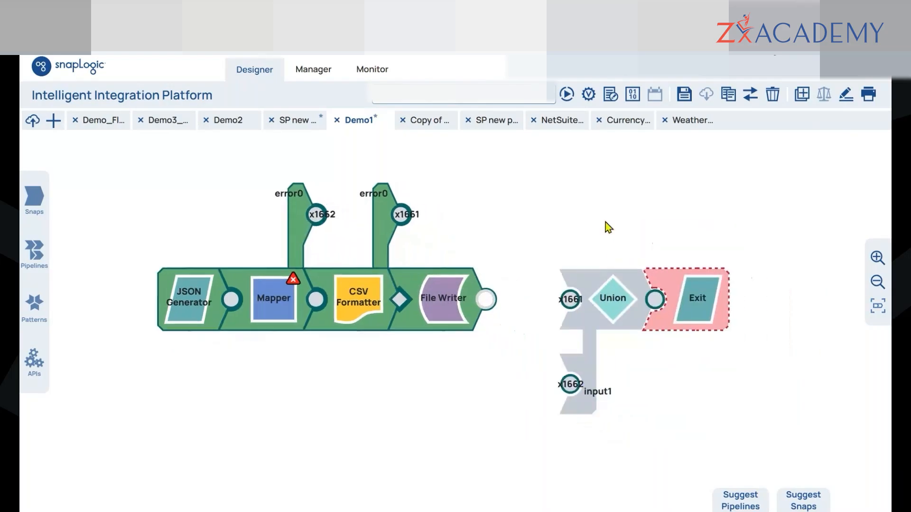
pyautogui.moveTo(571, 285); pyautogui.dragTo(570, 180)
pyautogui.moveTo(572, 299); pyautogui.dragTo(572, 207)
# Step: Remove the output0 view from the File Writer and save its settings
pyautogui.click(422, 294)
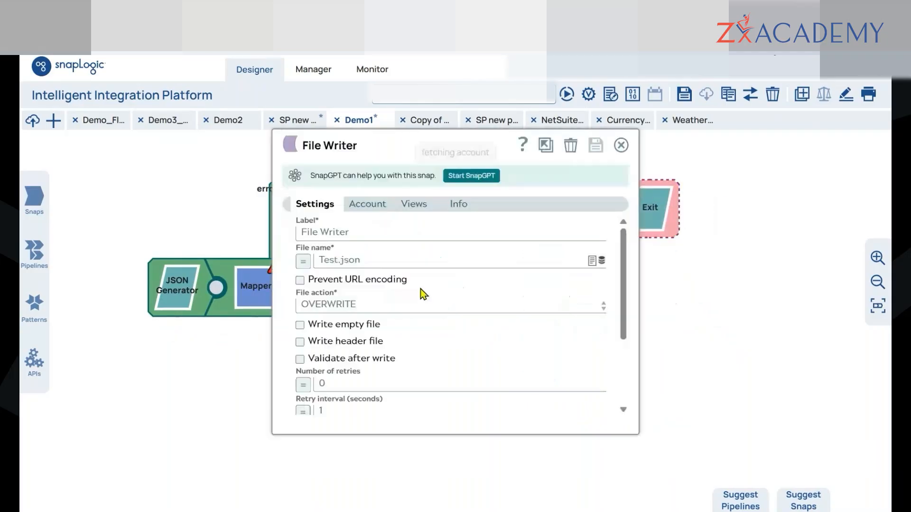
pyautogui.click(403, 206)
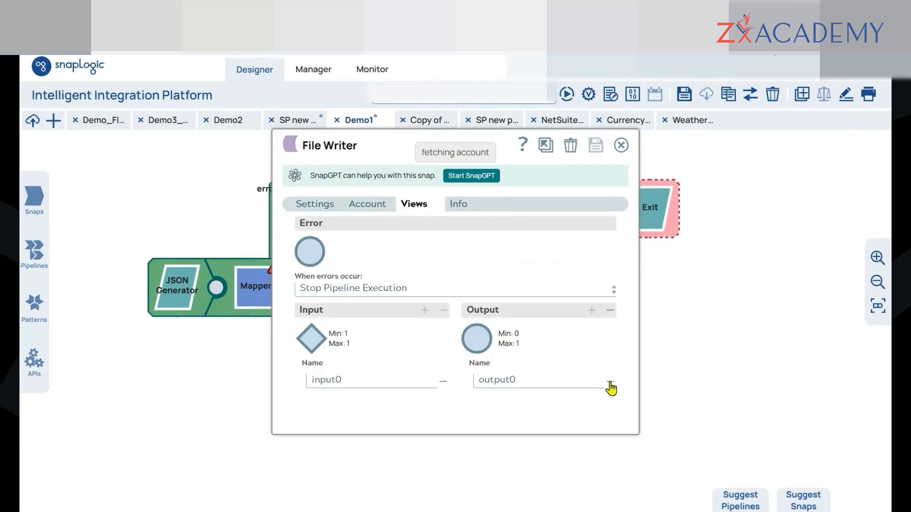
pyautogui.click(600, 152)
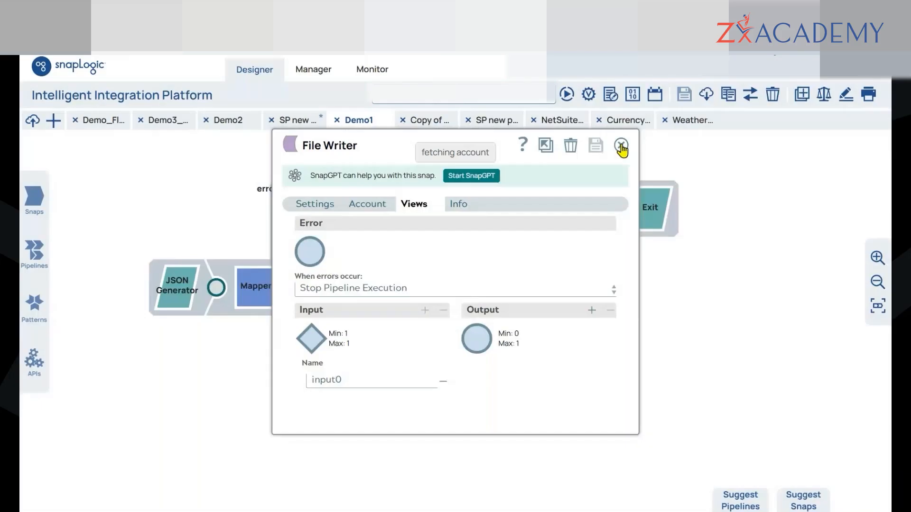
pyautogui.click(621, 146)
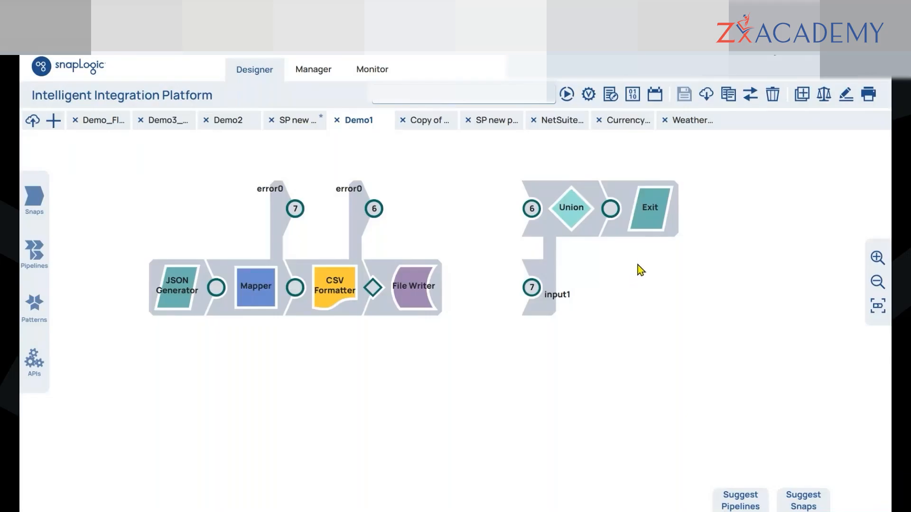
# Step: Check the Exit snap's settings, run Demo1, and examine the Union, File Writer and Exit entries in the execution statistics
pyautogui.click(650, 211)
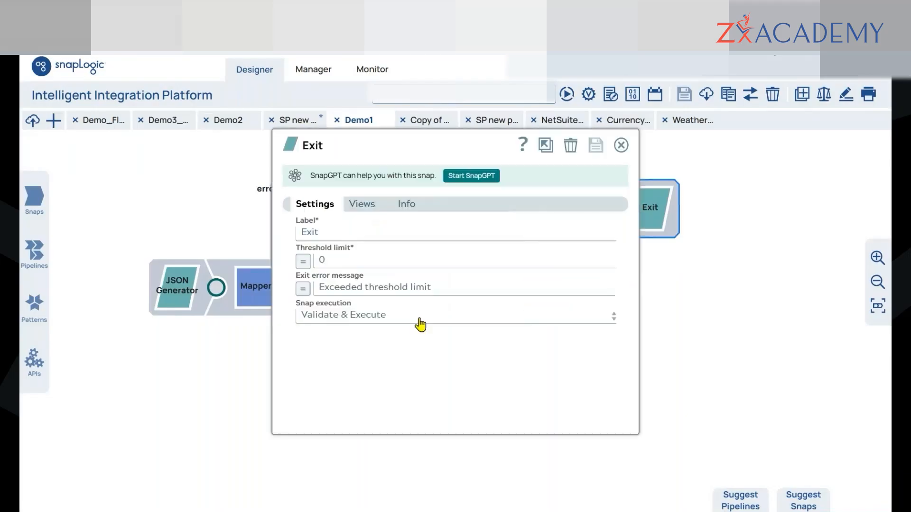
pyautogui.click(621, 146)
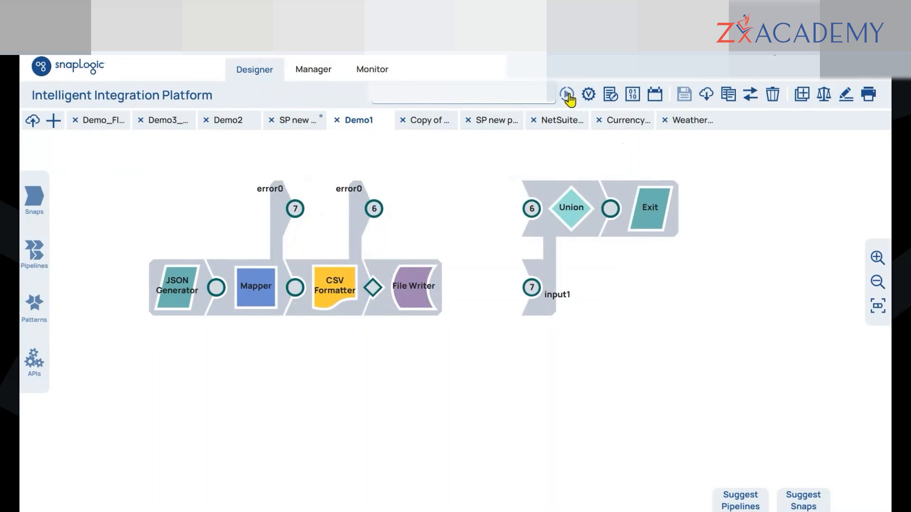
pyautogui.click(568, 95)
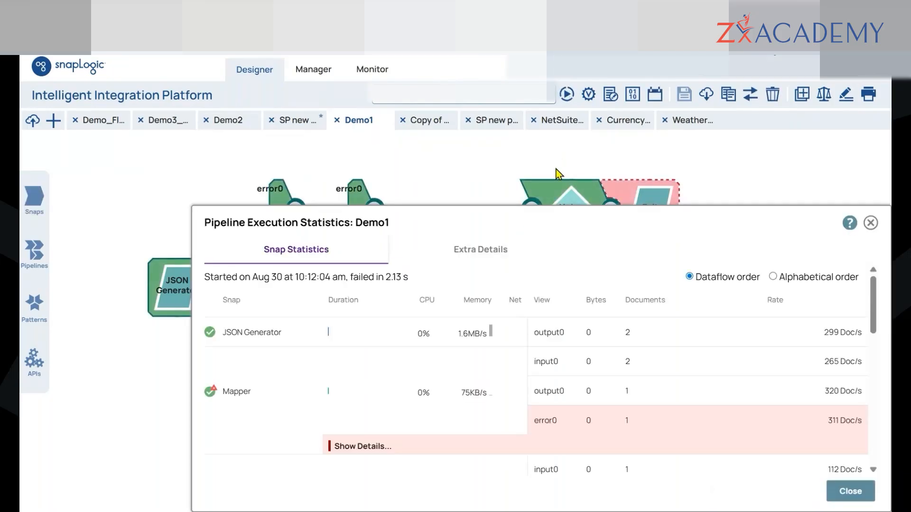
pyautogui.moveTo(572, 232); pyautogui.dragTo(543, 164)
pyautogui.scroll(-10, 669, 353)
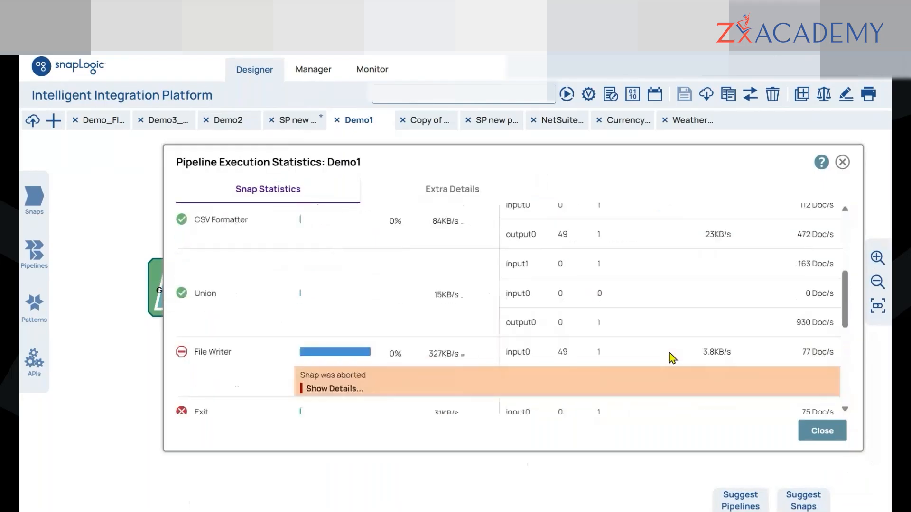
pyautogui.moveTo(300, 298); pyautogui.dragTo(383, 296)
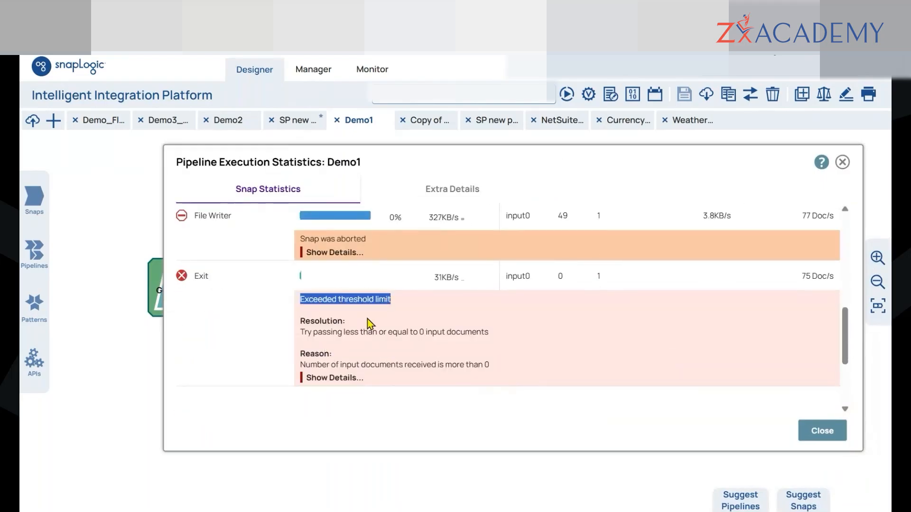
pyautogui.click(357, 303)
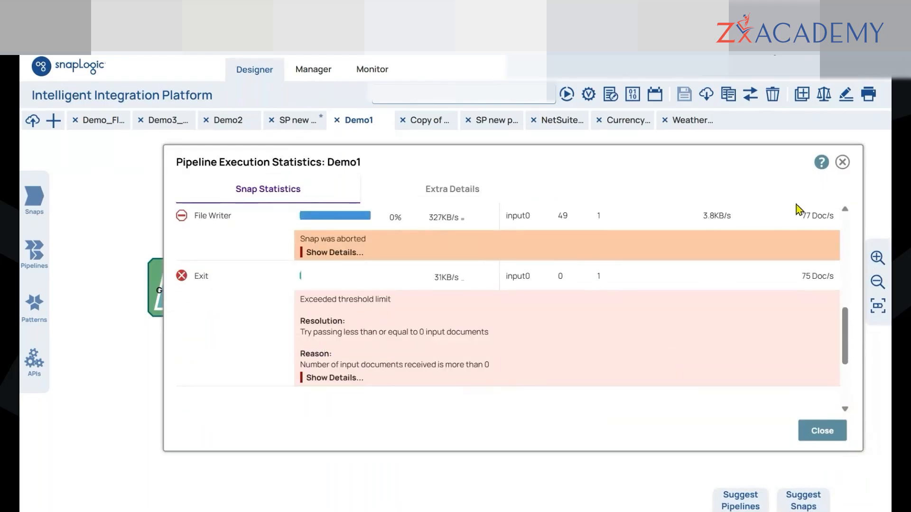
pyautogui.click(842, 163)
# Step: Reopen the Demo1 execution statistics and examine the overall run status line
pyautogui.moveTo(402, 293)
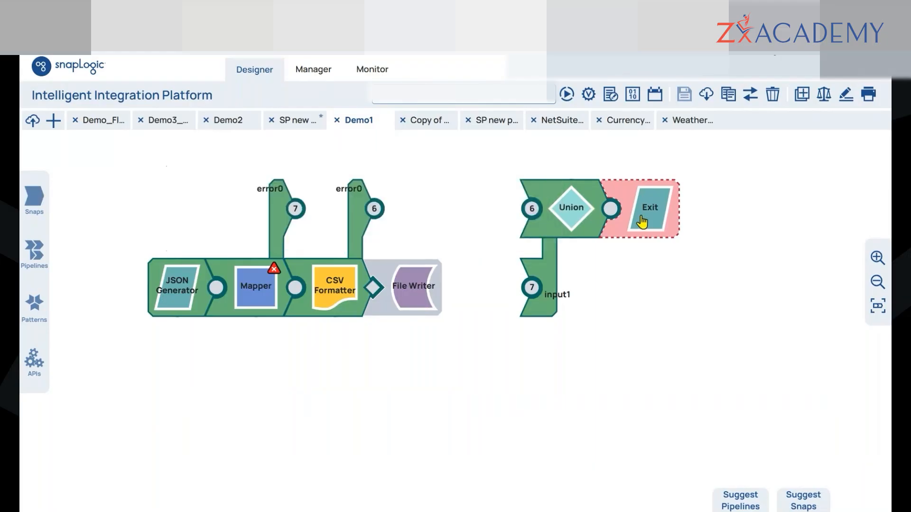
pyautogui.moveTo(642, 220)
pyautogui.click(632, 95)
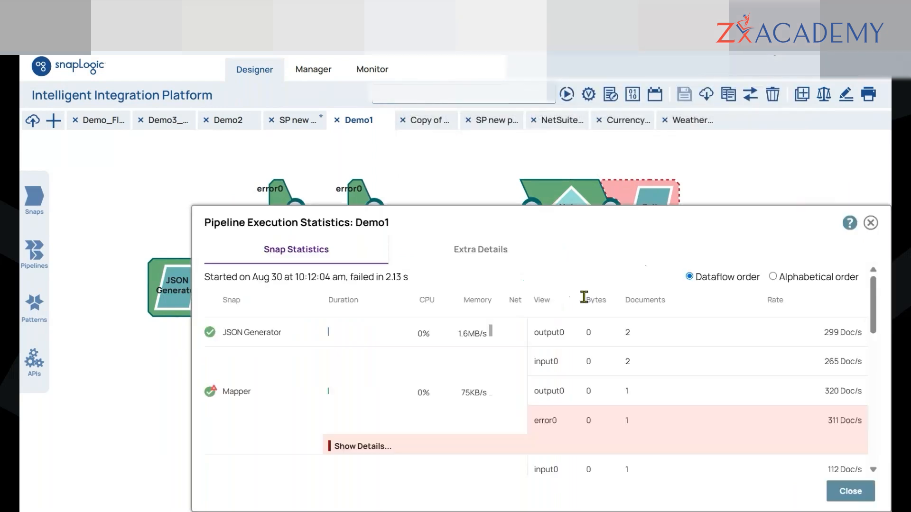
pyautogui.moveTo(349, 279); pyautogui.dragTo(420, 284)
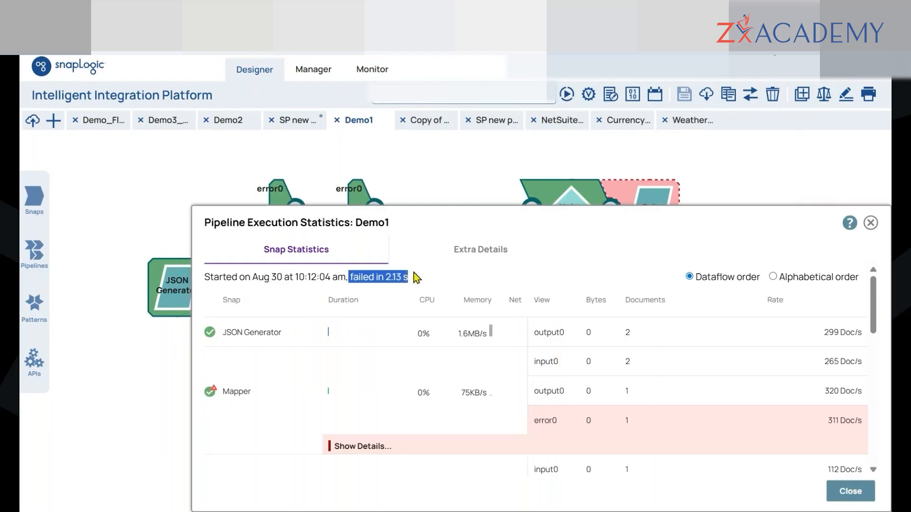
pyautogui.click(414, 274)
pyautogui.click(869, 225)
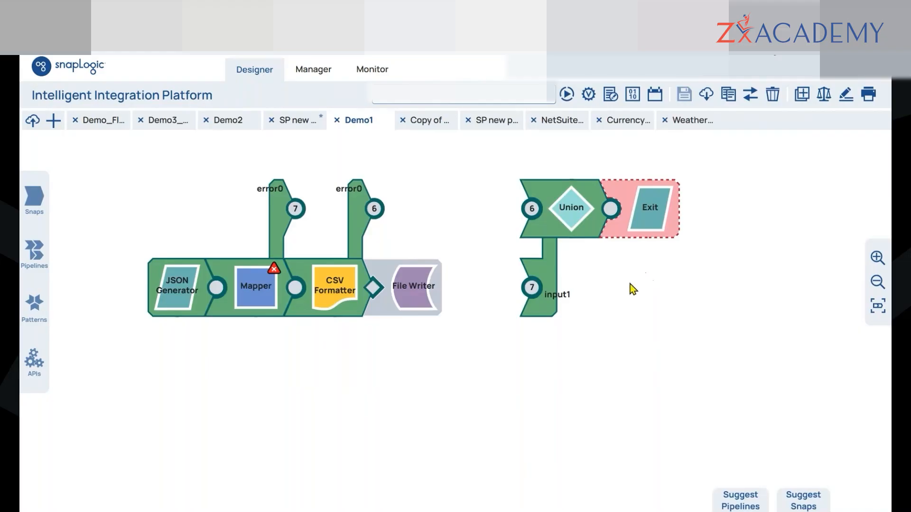
# Step: Set the Exit snap's threshold limit to 1, save it, and run Demo1 again
pyautogui.click(652, 219)
pyautogui.doubleClick(325, 260)
pyautogui.write('1')
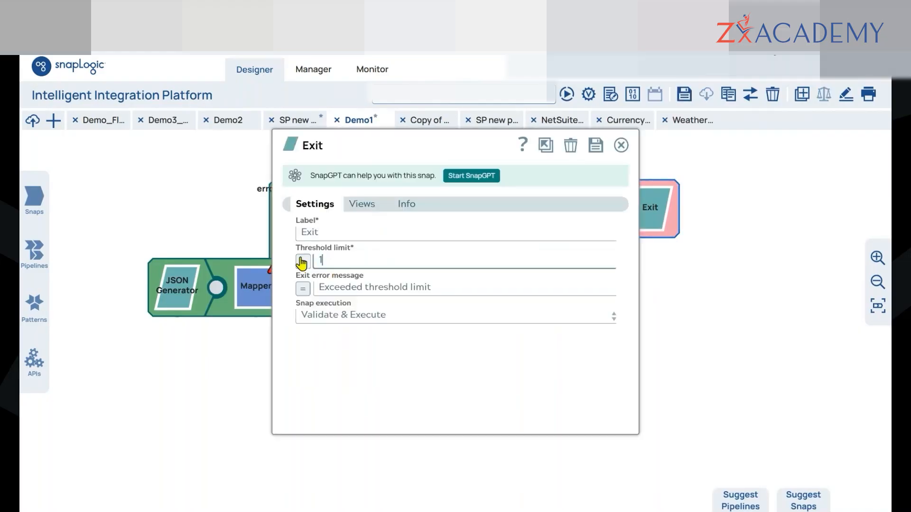
pyautogui.hotkey('ctrl', 's')
pyautogui.click(621, 145)
pyautogui.click(566, 94)
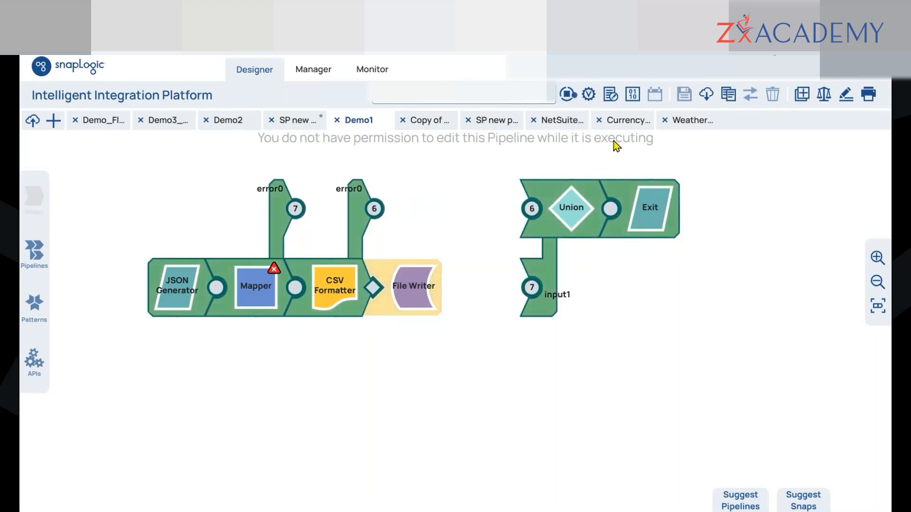
# Step: Examine the Demo1 execution statistics for the run's completion line and the Mapper's error0 view
pyautogui.click(659, 219)
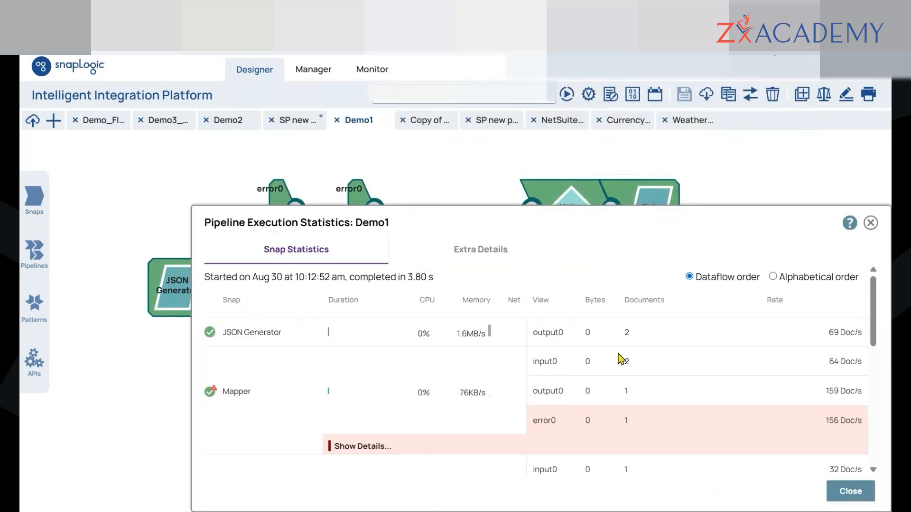
pyautogui.moveTo(350, 277); pyautogui.dragTo(434, 281)
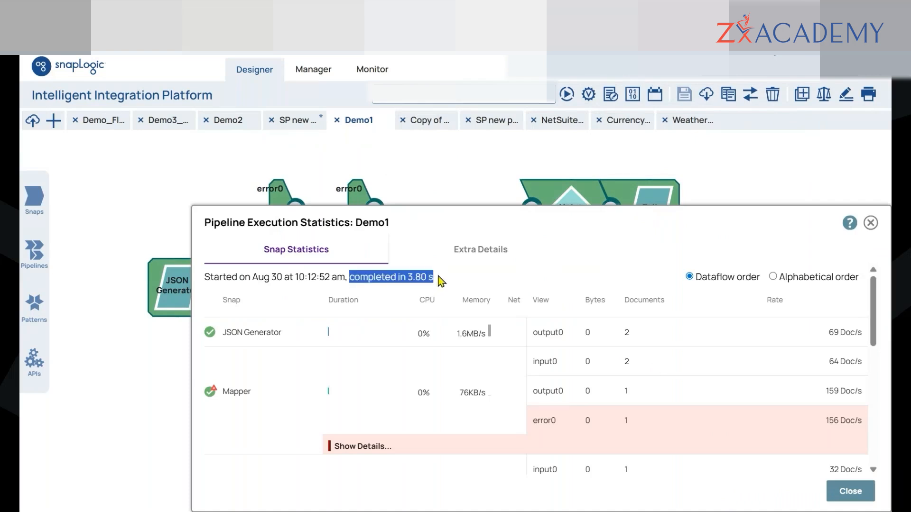
pyautogui.scroll(-2, 559, 414)
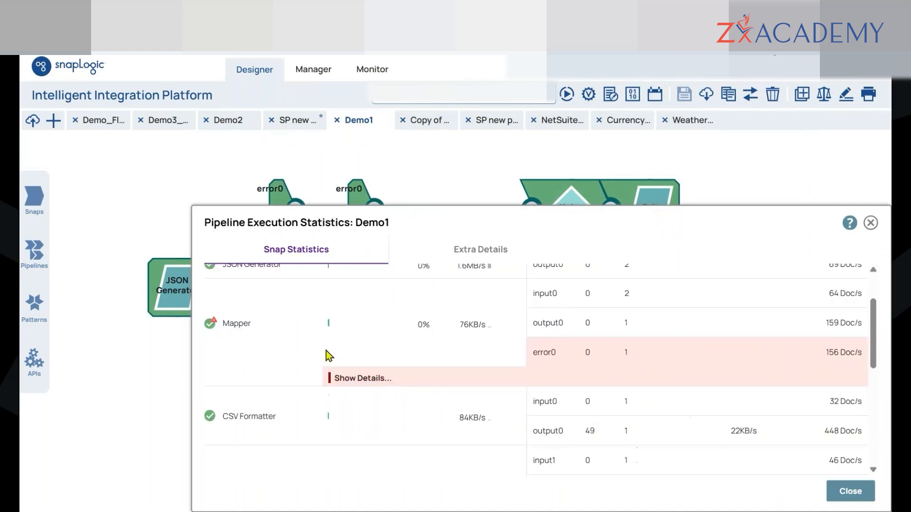
pyautogui.click(370, 379)
pyautogui.click(368, 379)
pyautogui.moveTo(428, 213); pyautogui.dragTo(428, 215)
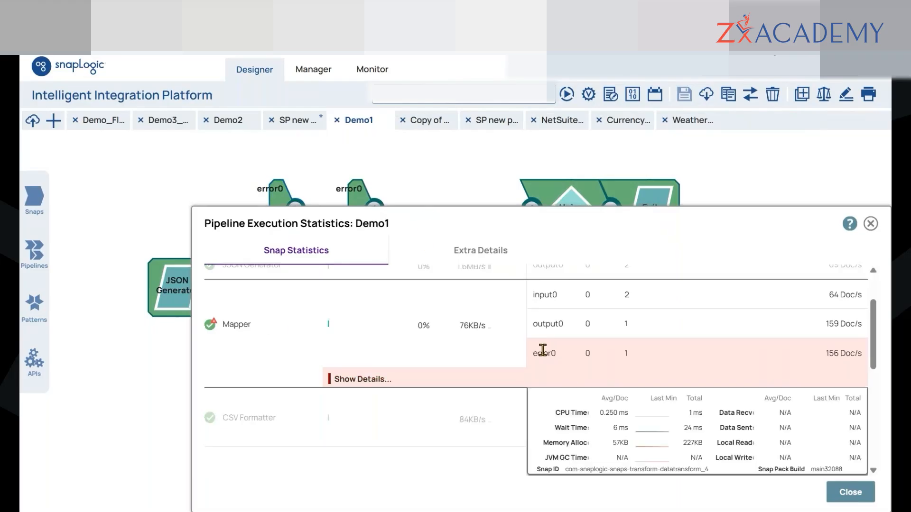
pyautogui.moveTo(537, 352); pyautogui.dragTo(593, 353)
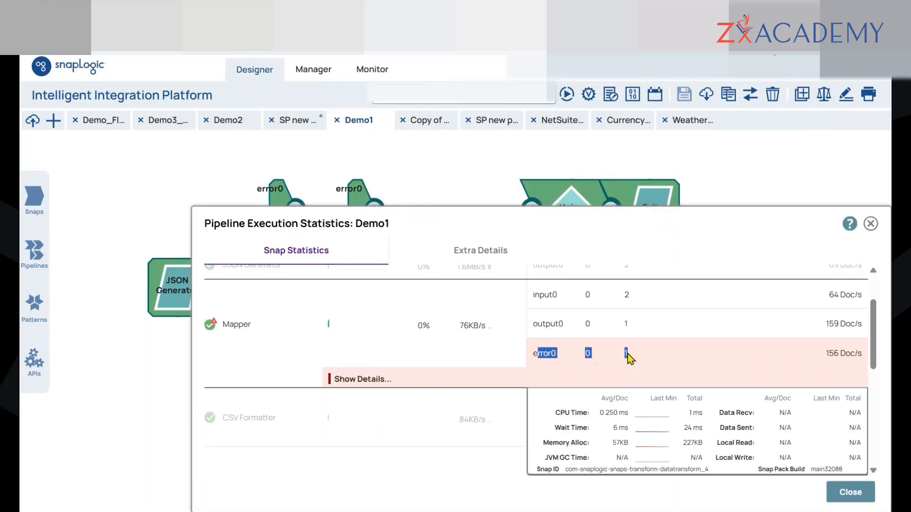
pyautogui.click(567, 359)
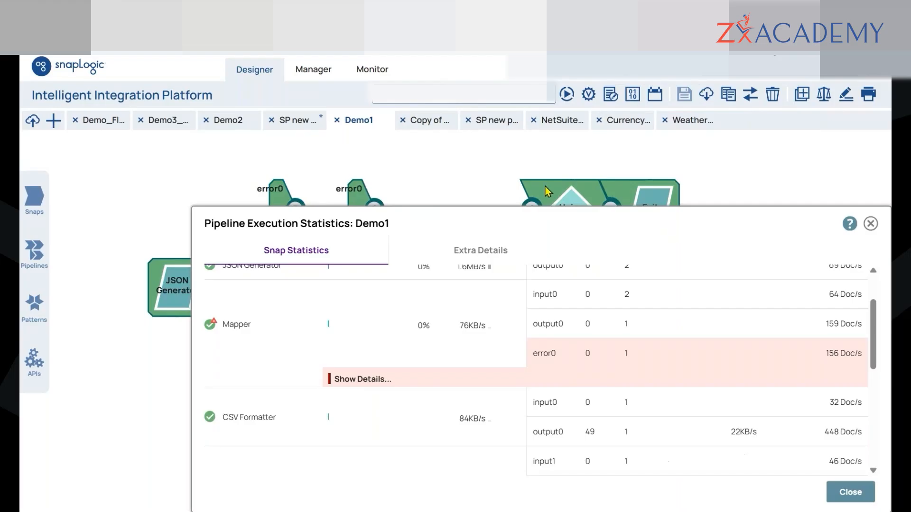
# Step: Examine the Union and Exit document counts in the execution statistics, then close the statistics
pyautogui.scroll(-3, 630, 380)
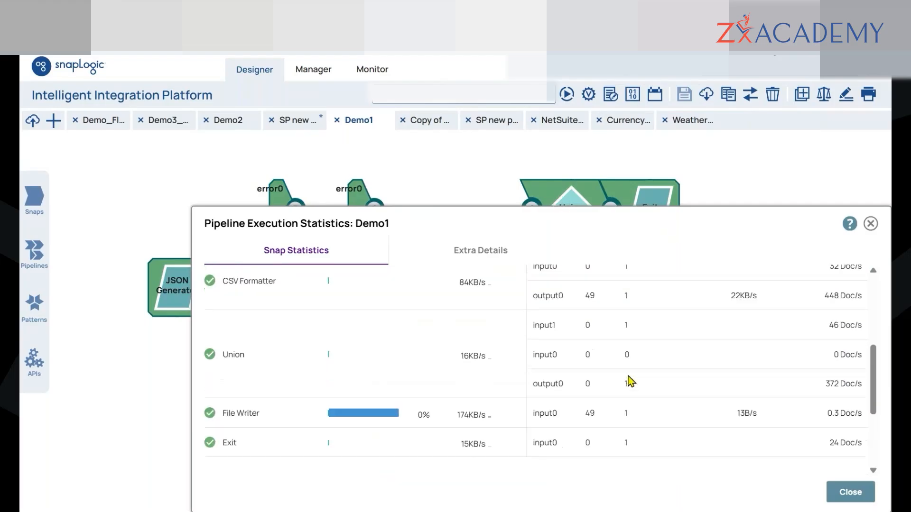
pyautogui.moveTo(536, 326); pyautogui.dragTo(636, 329)
pyautogui.scroll(-3, 476, 355)
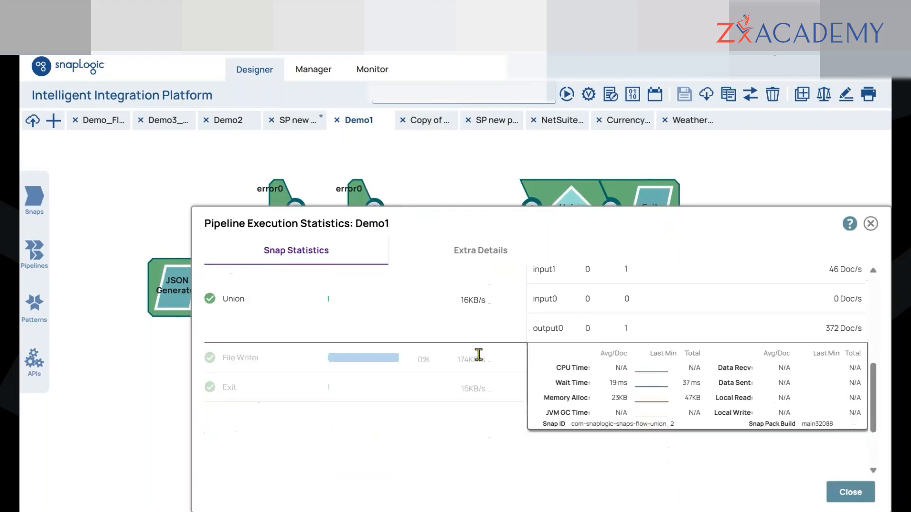
pyautogui.doubleClick(625, 375)
pyautogui.click(870, 224)
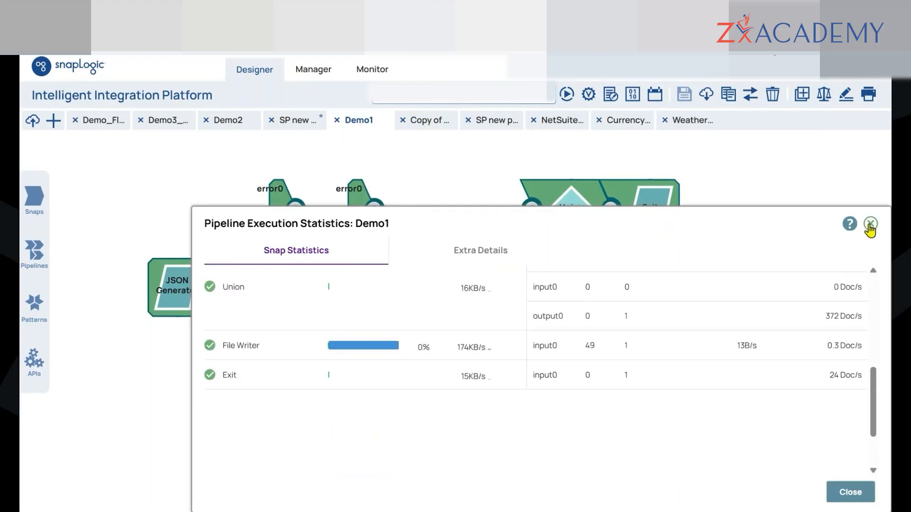
# Step: Check the threshold limit in the Exit snap's settings and close them without changes
pyautogui.click(669, 225)
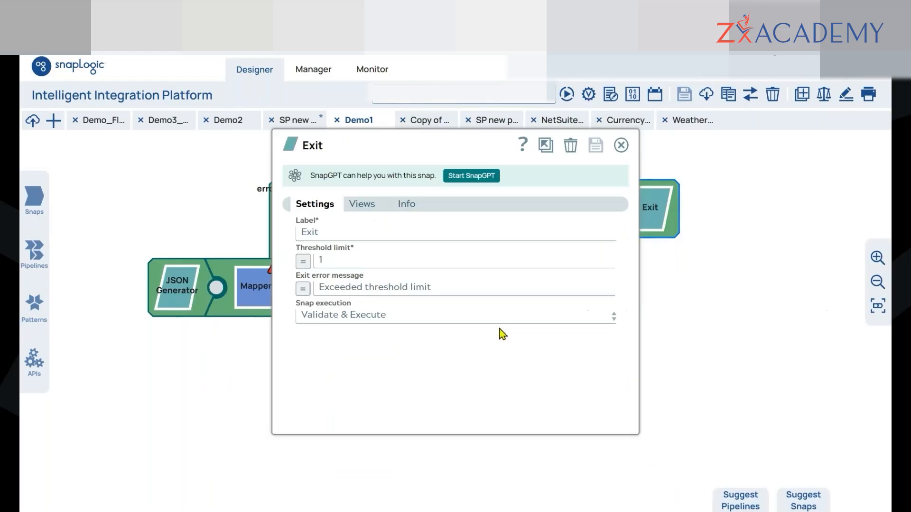
pyautogui.doubleClick(319, 261)
pyautogui.click(332, 258)
pyautogui.click(620, 145)
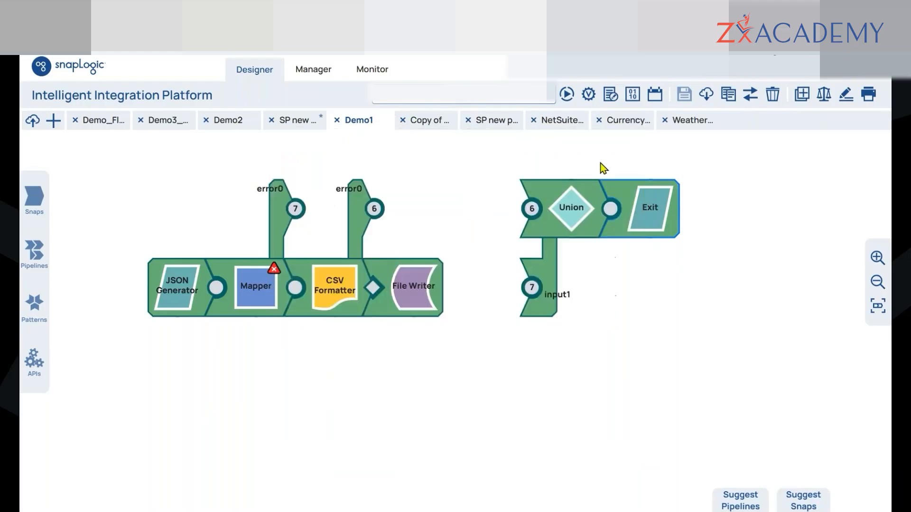
# Step: In the flow snaps demo pipeline, move the standalone Router and the Filter, Copy and Union chain closer to the other snaps
pyautogui.click(109, 122)
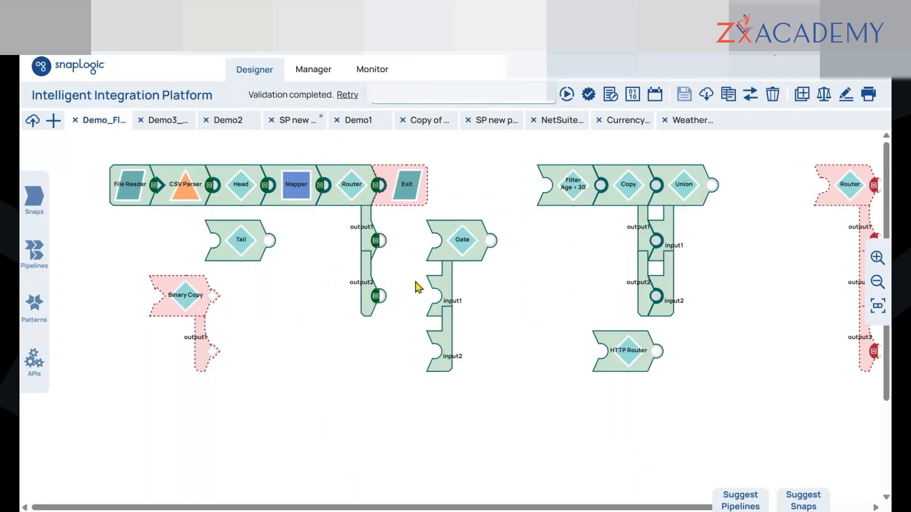
pyautogui.moveTo(834, 196); pyautogui.dragTo(753, 193)
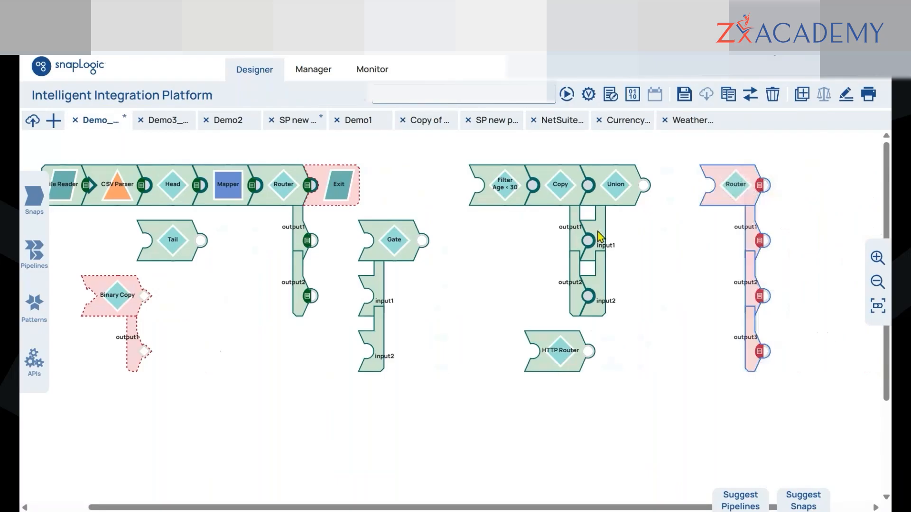
pyautogui.moveTo(491, 192); pyautogui.dragTo(461, 192)
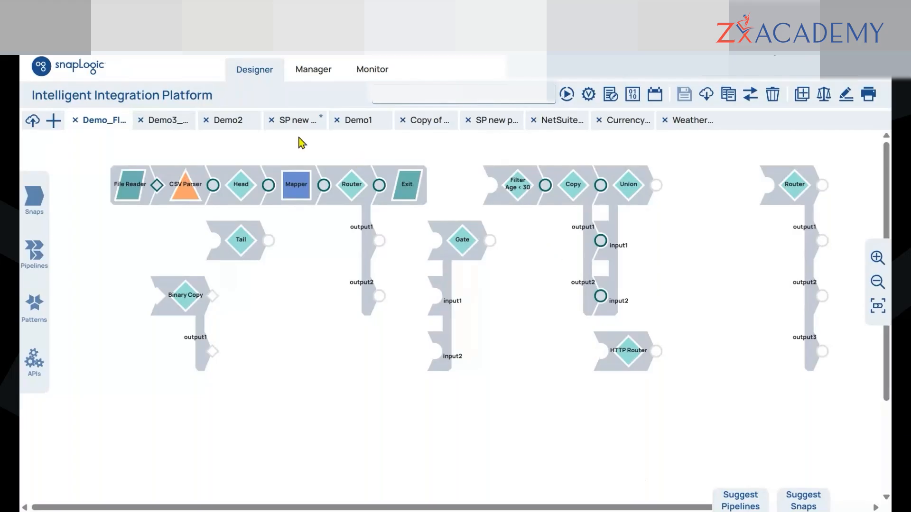
# Step: In Demo1, unlink both error views, move the JSON Generator chain lower, and relink Mapper's error0 to input1 and CSV Formatter's to input0
pyautogui.click(368, 122)
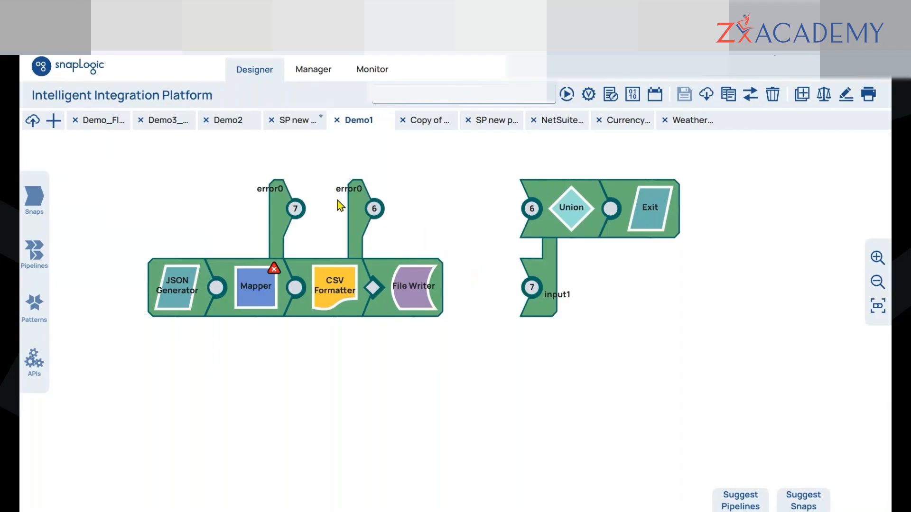
pyautogui.click(298, 209)
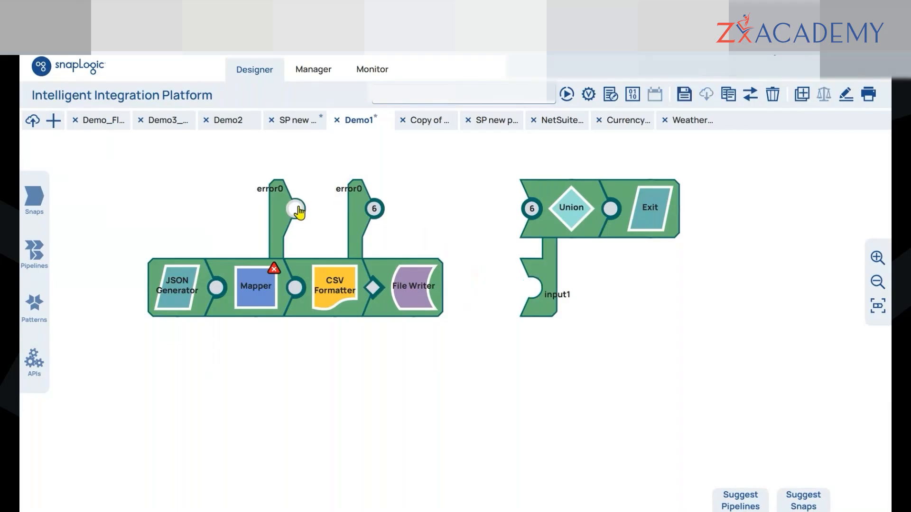
pyautogui.click(374, 209)
pyautogui.moveTo(403, 299); pyautogui.dragTo(427, 377)
pyautogui.moveTo(295, 287); pyautogui.dragTo(532, 287)
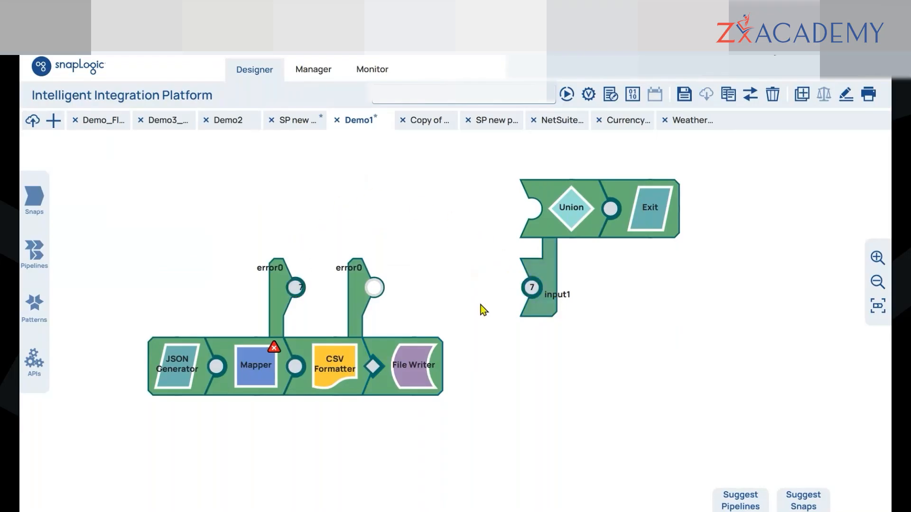
pyautogui.moveTo(375, 288); pyautogui.dragTo(531, 209)
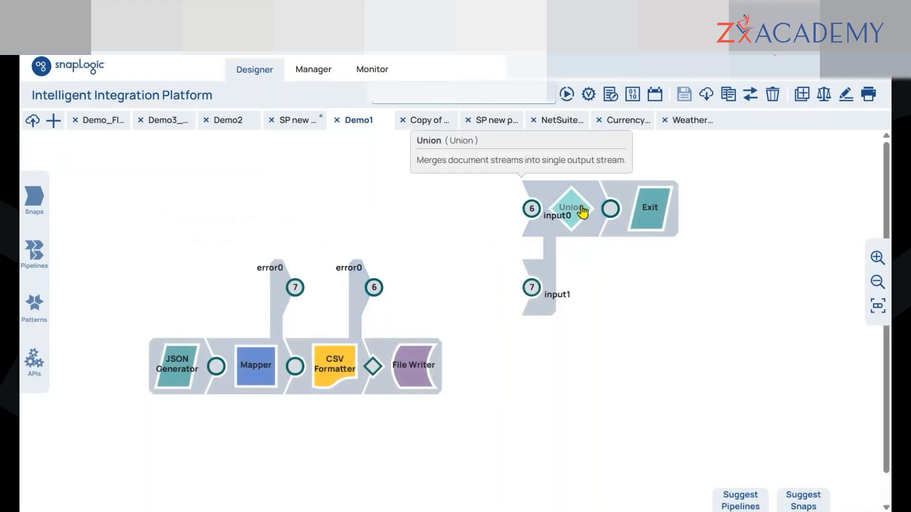
# Step: Look at how Union merges branches in the Currency and Weather pipelines, then return to Demo1
pyautogui.click(696, 122)
pyautogui.click(631, 122)
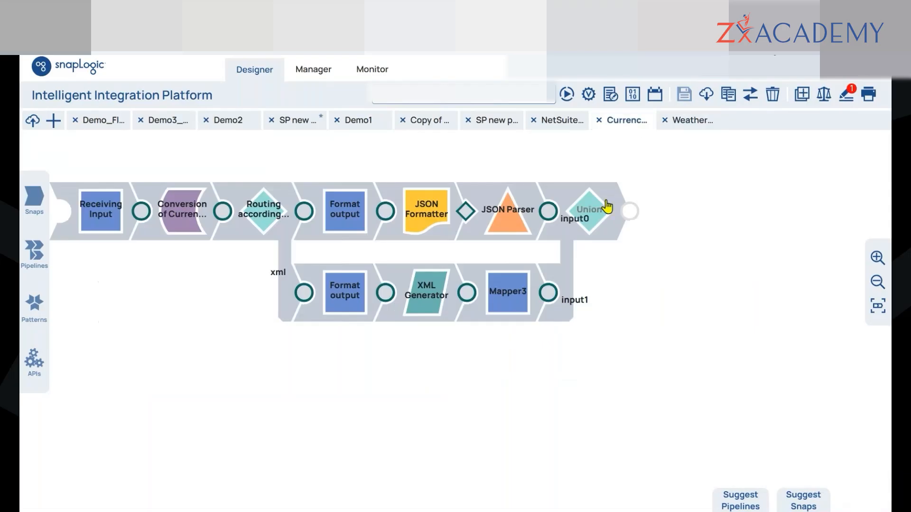
pyautogui.click(561, 125)
pyautogui.click(684, 125)
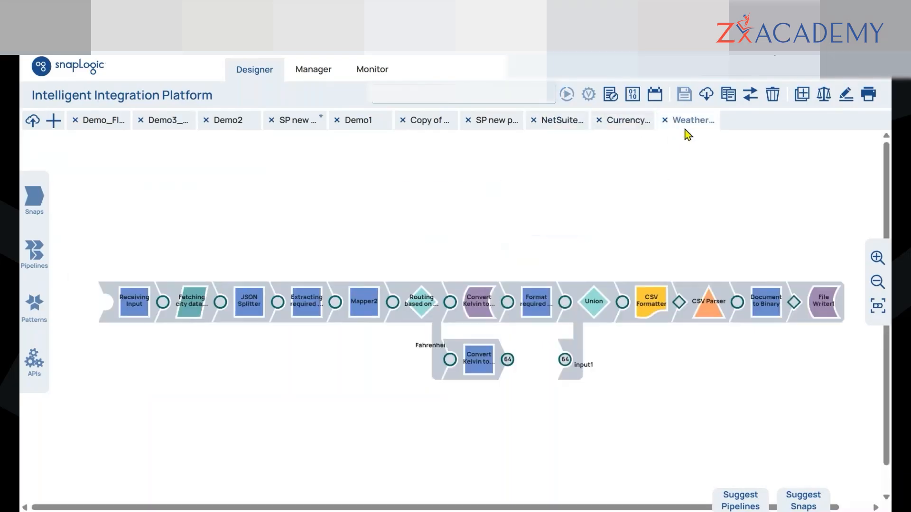
pyautogui.click(366, 125)
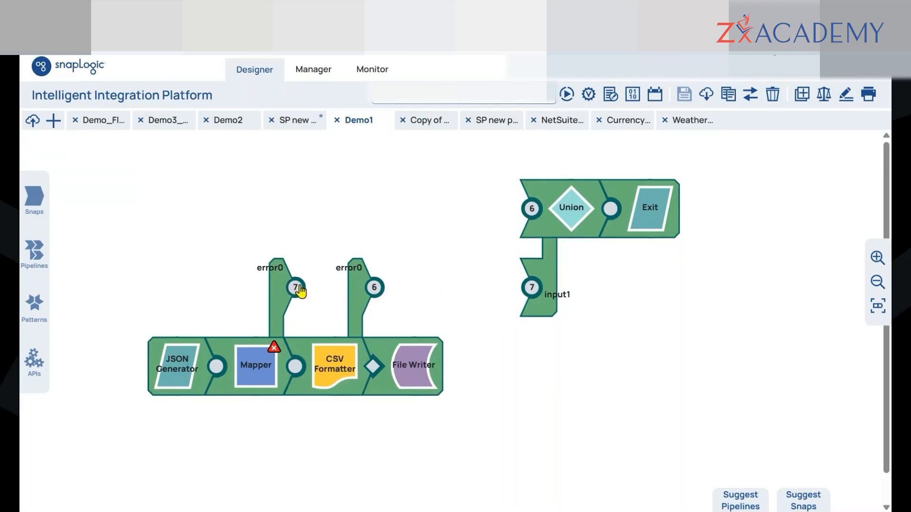
# Step: Attach Union's input1 directly to the CSV Formatter's error0 view, link Mapper's error0 to Union's input0, and fit the pipeline to the canvas
pyautogui.click(531, 289)
pyautogui.moveTo(531, 291)
pyautogui.moveTo(374, 292)
pyautogui.moveTo(557, 219); pyautogui.dragTo(381, 292)
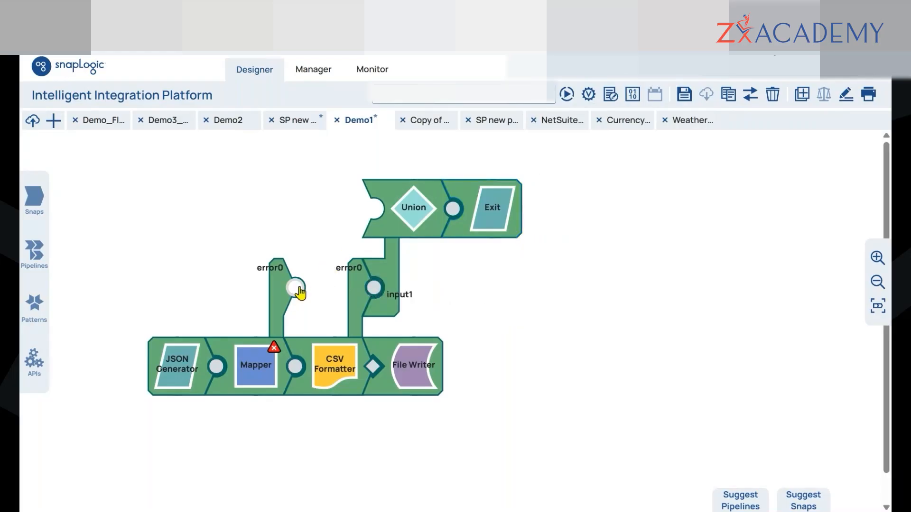
pyautogui.moveTo(295, 288); pyautogui.dragTo(403, 208)
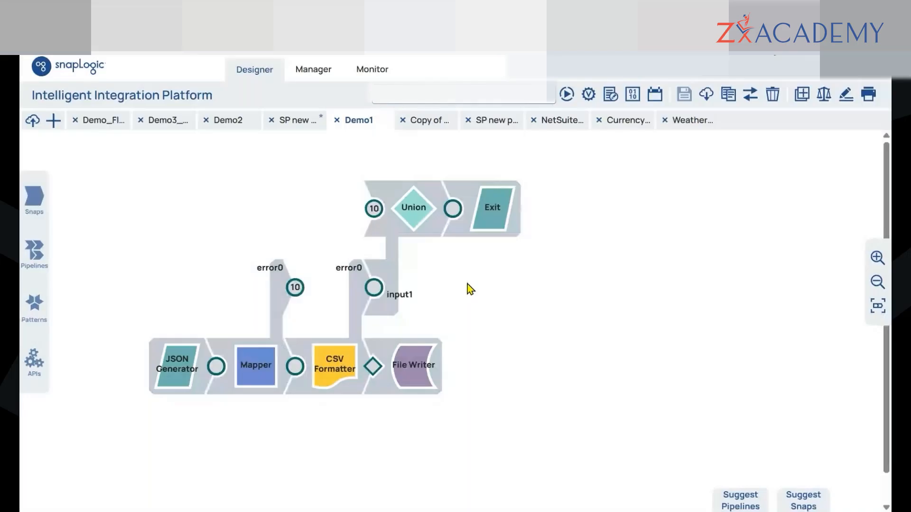
pyautogui.click(877, 306)
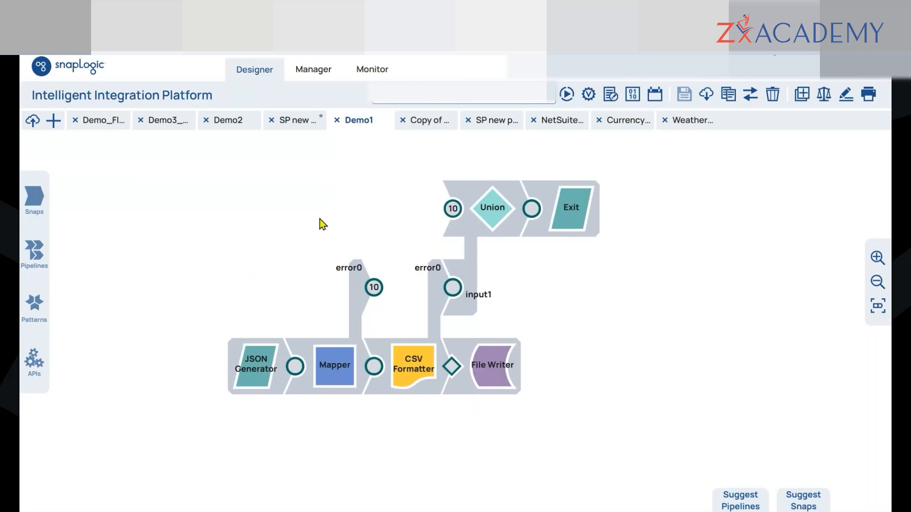
# Step: Add a Pipeline Execute snap from the Flow snap pack to the flow snaps demo pipeline, beside the Gate's input2
pyautogui.click(101, 118)
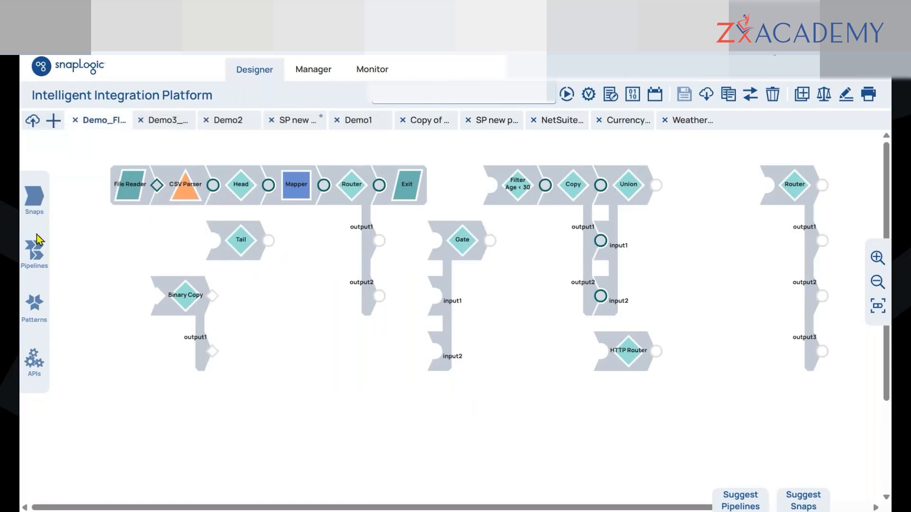
pyautogui.click(38, 202)
pyautogui.scroll(-15, 128, 309)
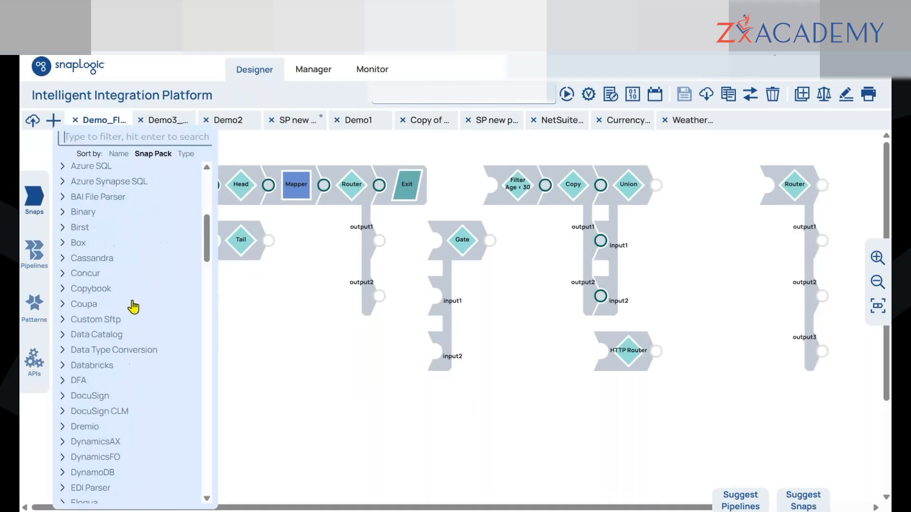
pyautogui.click(81, 251)
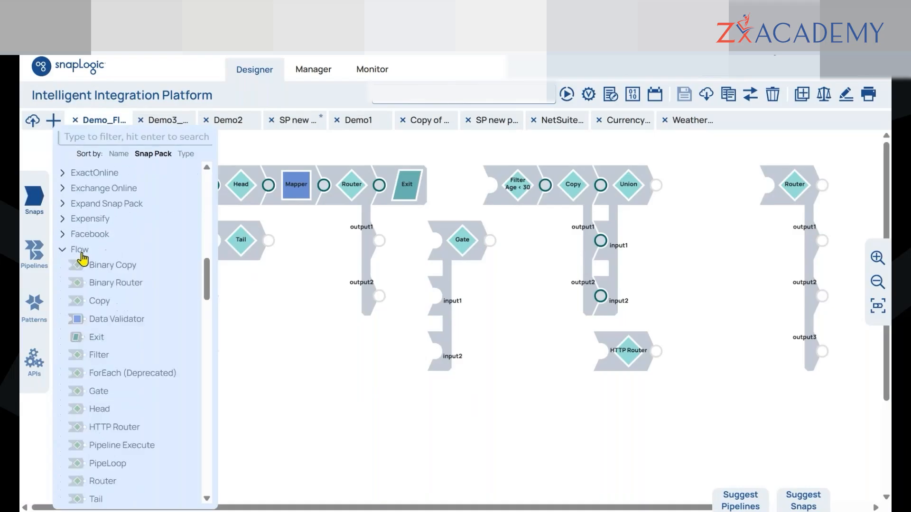
pyautogui.scroll(-5, 108, 288)
pyautogui.scroll(4, 140, 296)
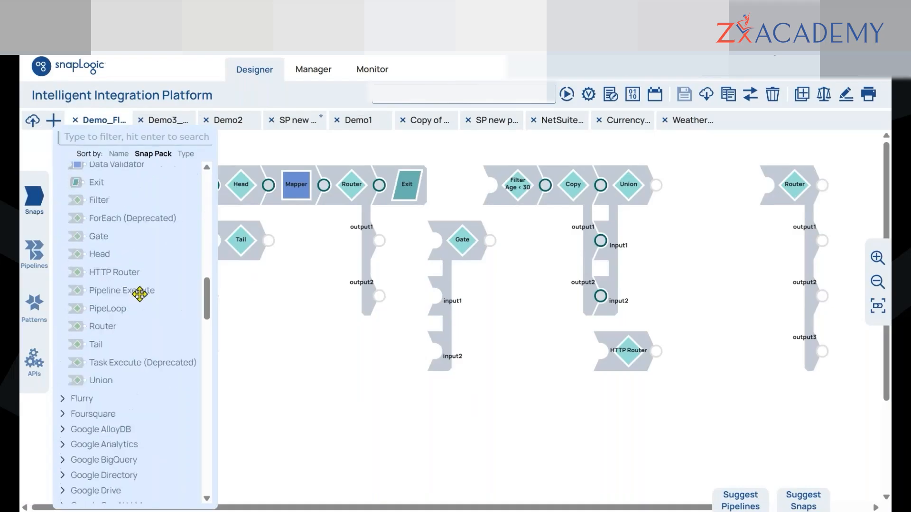
pyautogui.moveTo(115, 309); pyautogui.dragTo(361, 356)
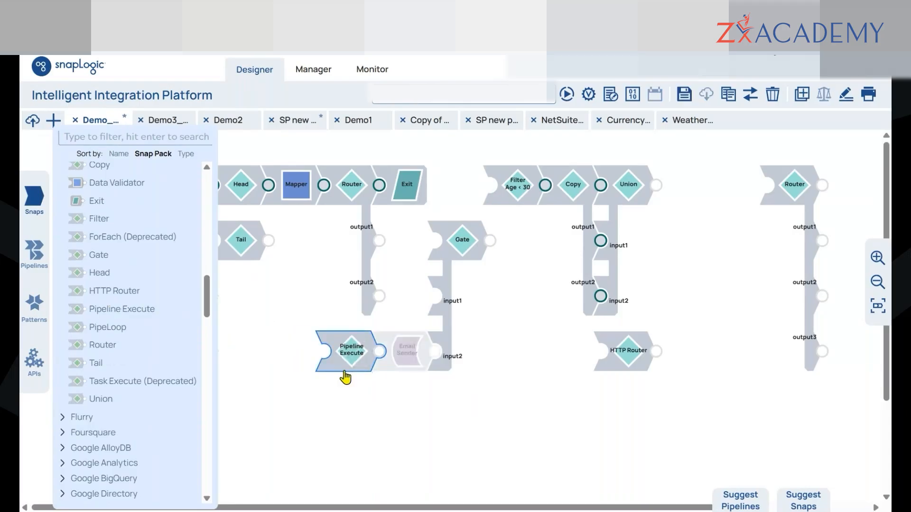
pyautogui.click(350, 387)
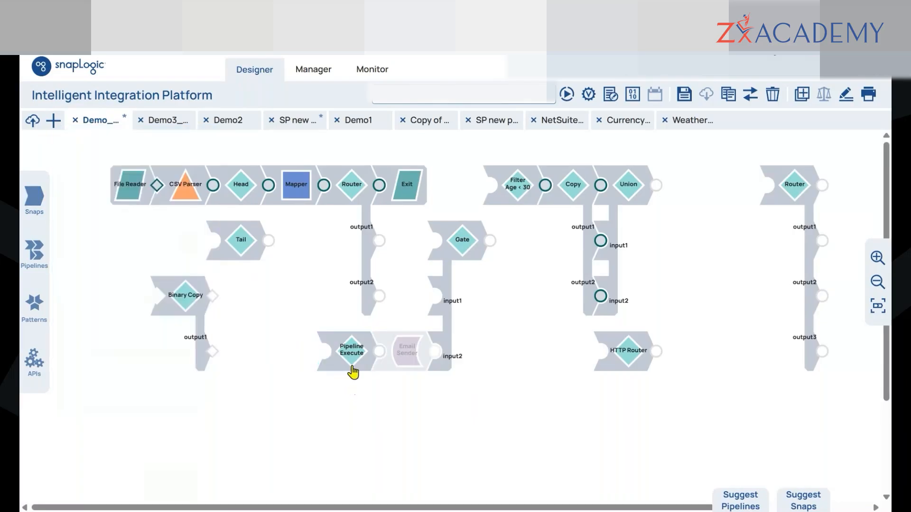
# Step: Review the Pipeline Execute snap's settings and close them without changes
pyautogui.click(351, 365)
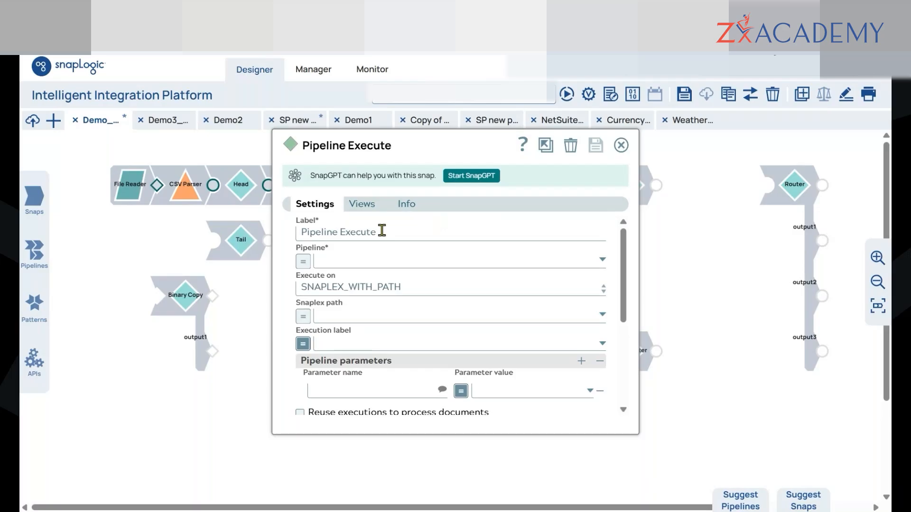
pyautogui.moveTo(382, 231); pyautogui.dragTo(294, 236)
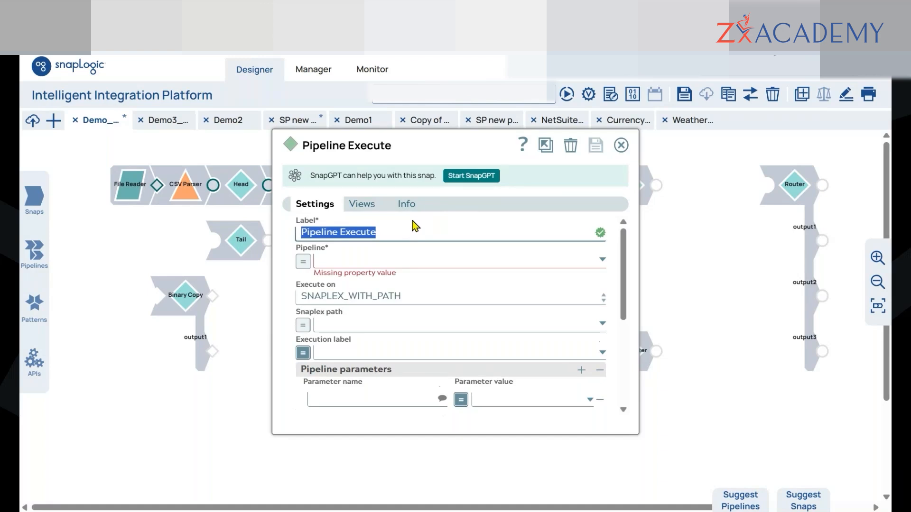
pyautogui.click(485, 230)
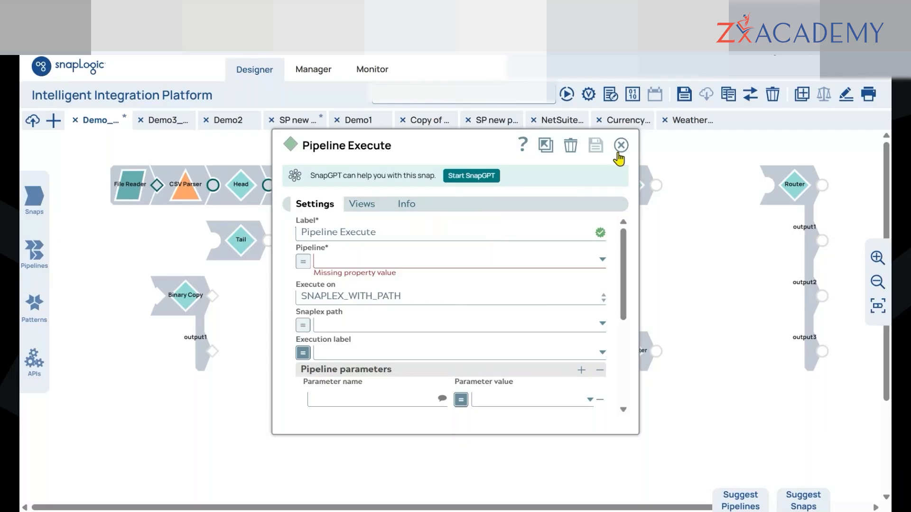
pyautogui.click(620, 145)
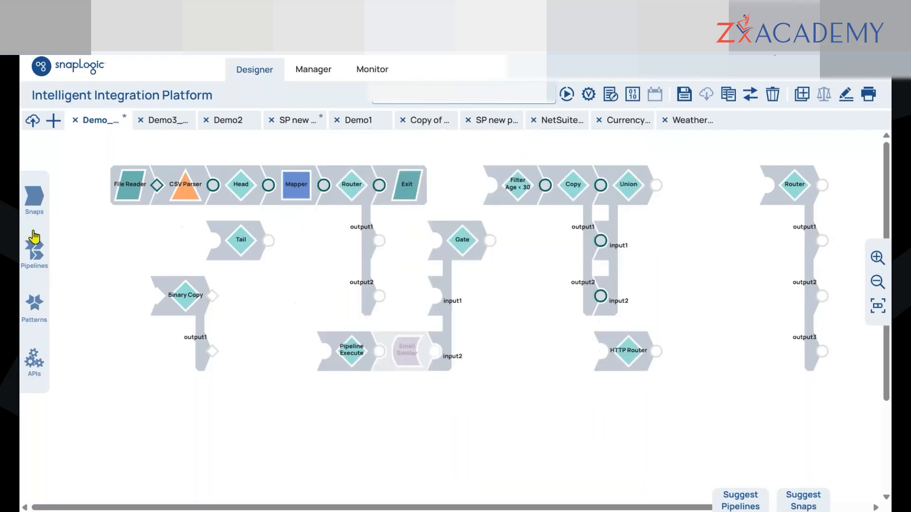
# Step: Browse the snap catalog by snap pack to find the REST (Not Recommended) pack and examine its snaps
pyautogui.click(36, 199)
pyautogui.scroll(4, 143, 285)
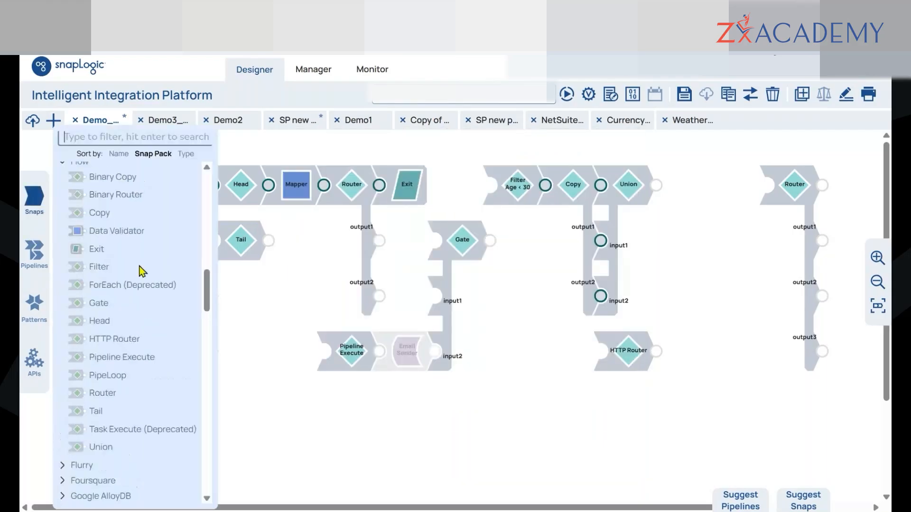
pyautogui.click(81, 251)
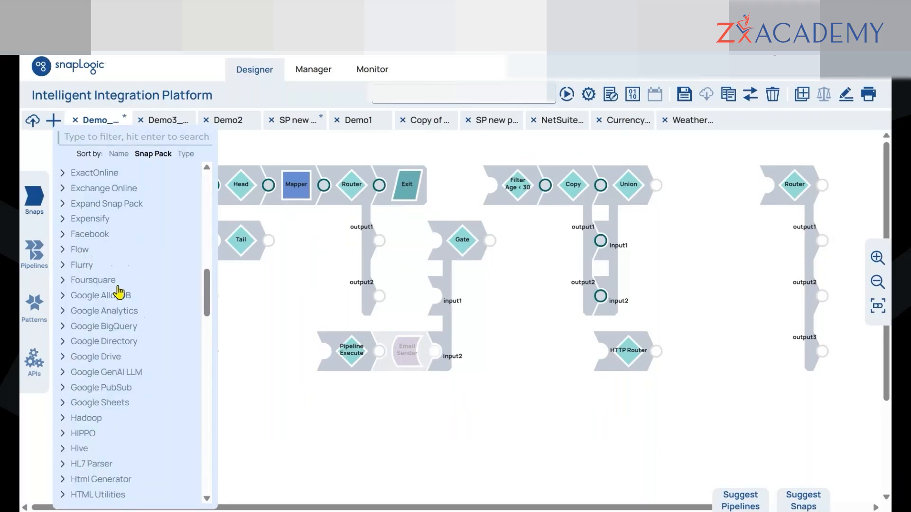
pyautogui.scroll(-3, 120, 292)
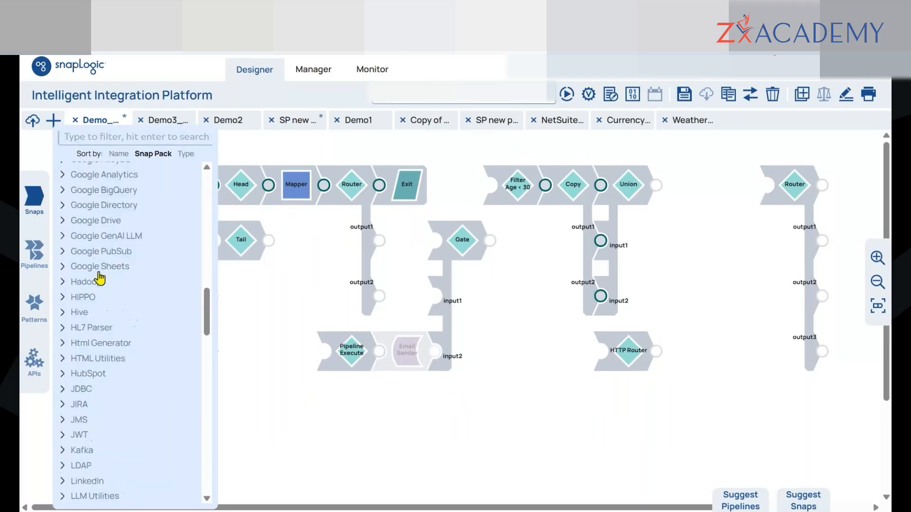
pyautogui.scroll(-7, 100, 277)
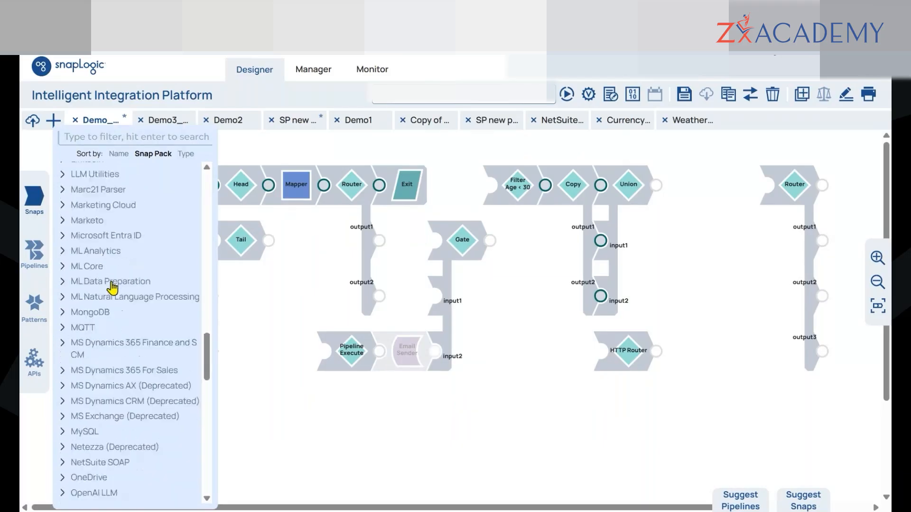
pyautogui.scroll(-1, 112, 287)
pyautogui.scroll(-3, 112, 288)
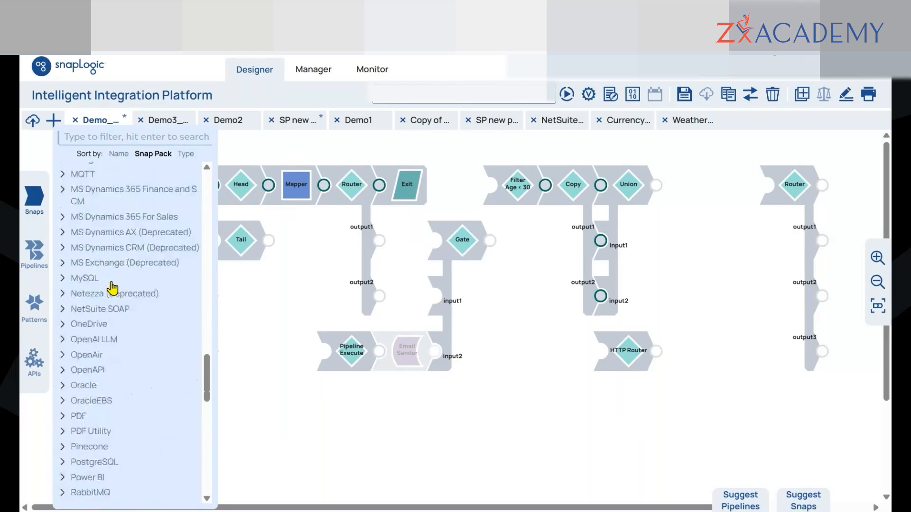
pyautogui.scroll(-8, 112, 275)
pyautogui.click(116, 197)
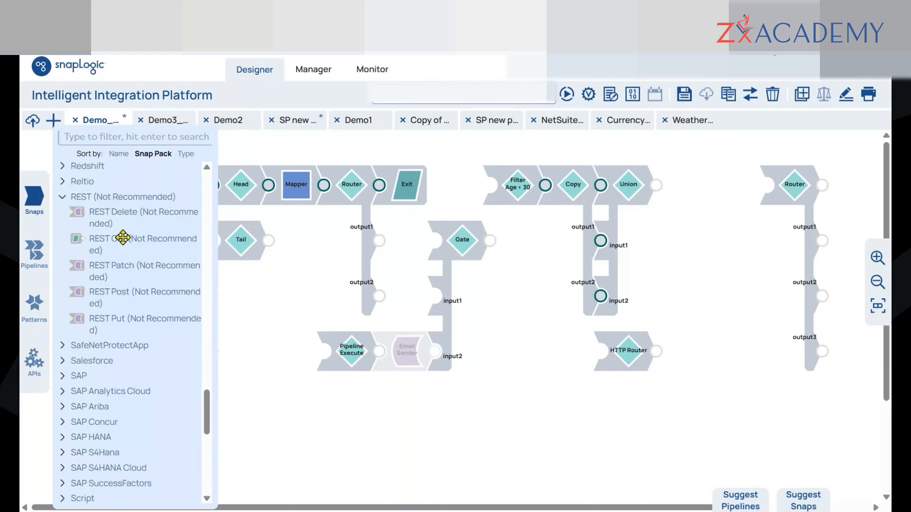
# Step: Collapse the REST snap pack and search the snap catalog for "http"
pyautogui.click(101, 199)
pyautogui.click(116, 135)
pyautogui.write('http')
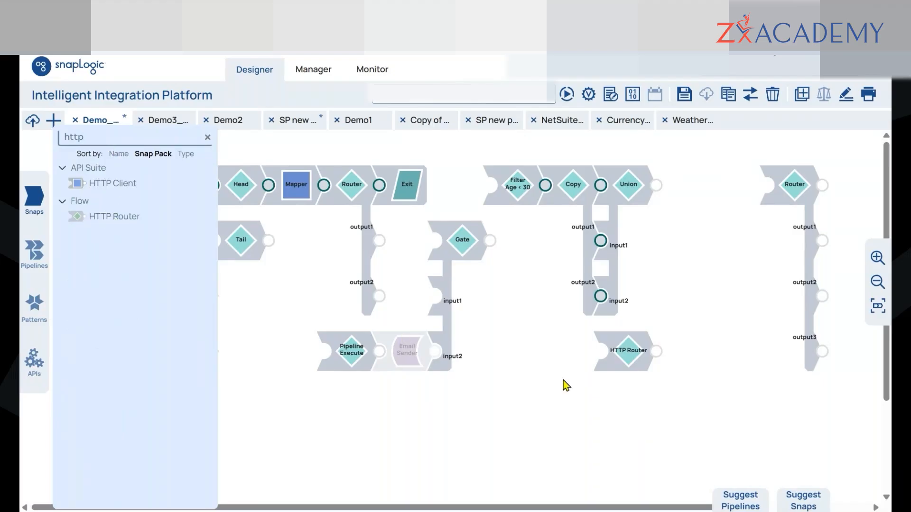
# Step: Define two routes in the HTTP Router snap's settings, with request methods GET and POST
pyautogui.click(619, 363)
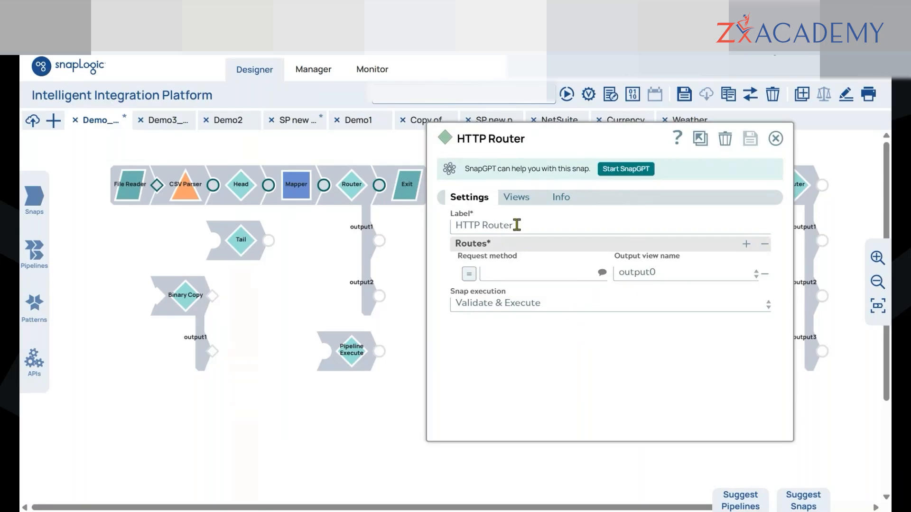
pyautogui.click(602, 273)
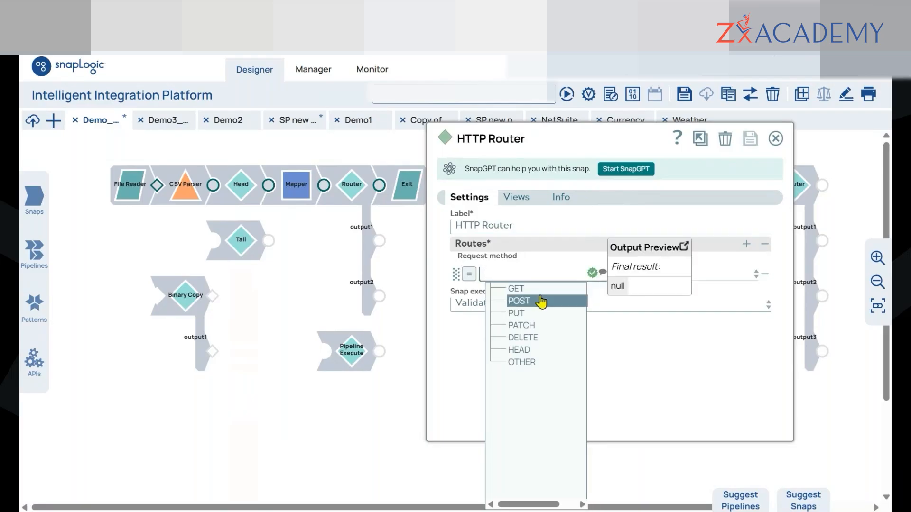
pyautogui.click(529, 289)
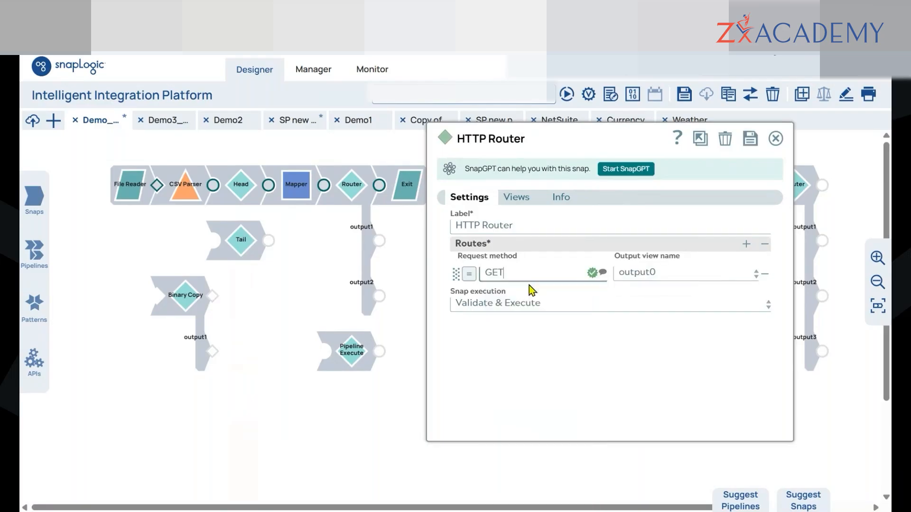
pyautogui.click(745, 245)
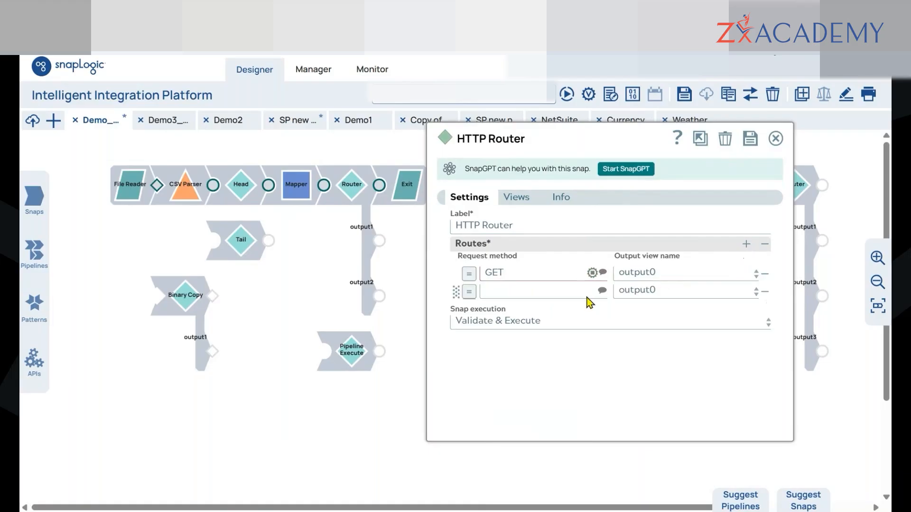
pyautogui.click(601, 293)
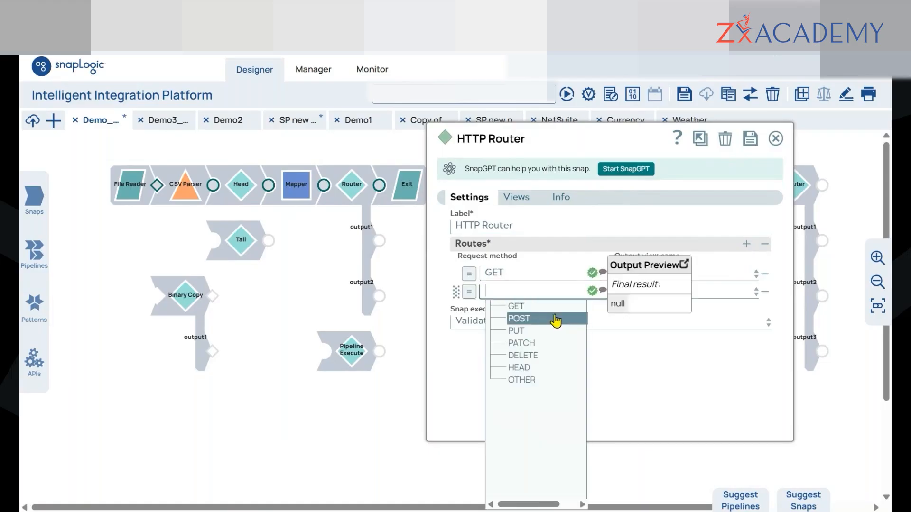
pyautogui.click(555, 319)
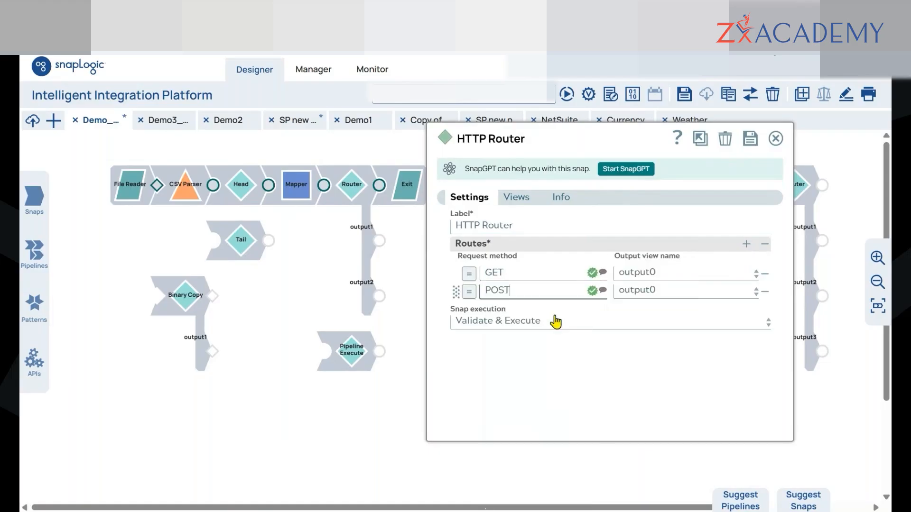
pyautogui.click(576, 338)
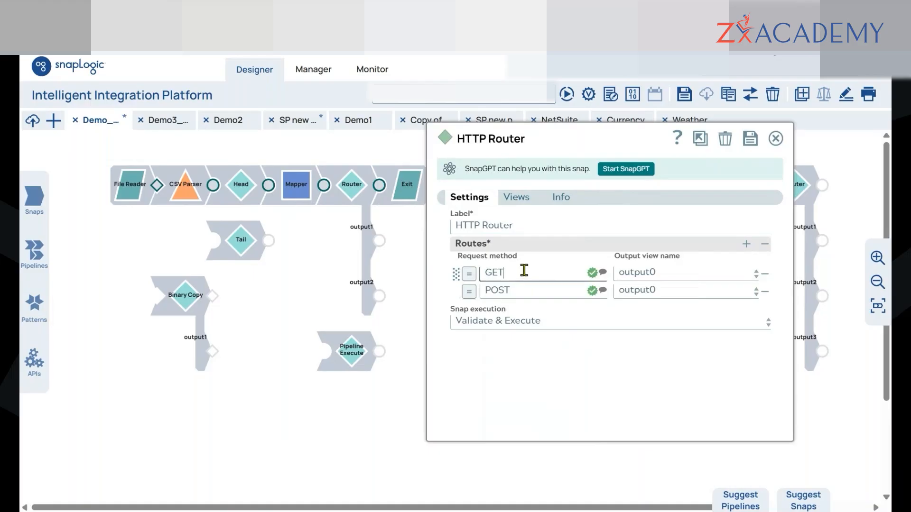
# Step: Add a second output view to the HTTP Router, assign the POST route to output1, and save the snap
pyautogui.click(522, 199)
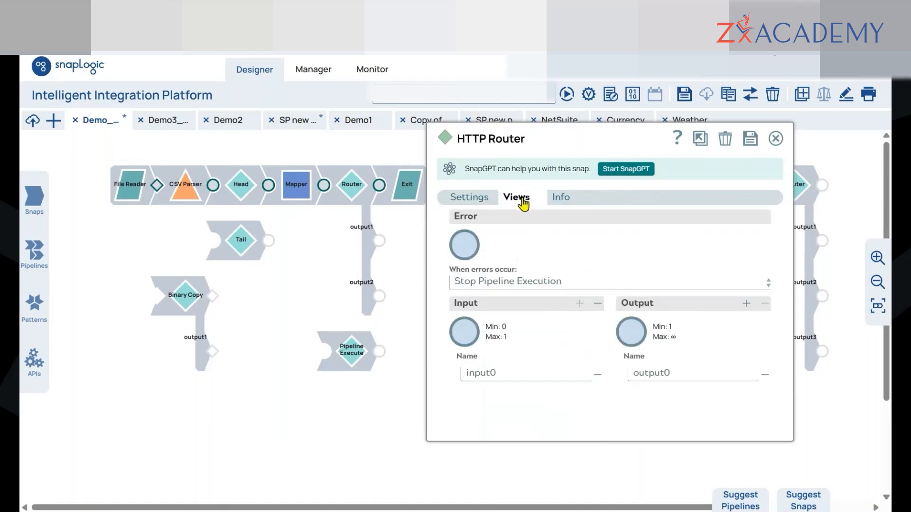
pyautogui.click(746, 304)
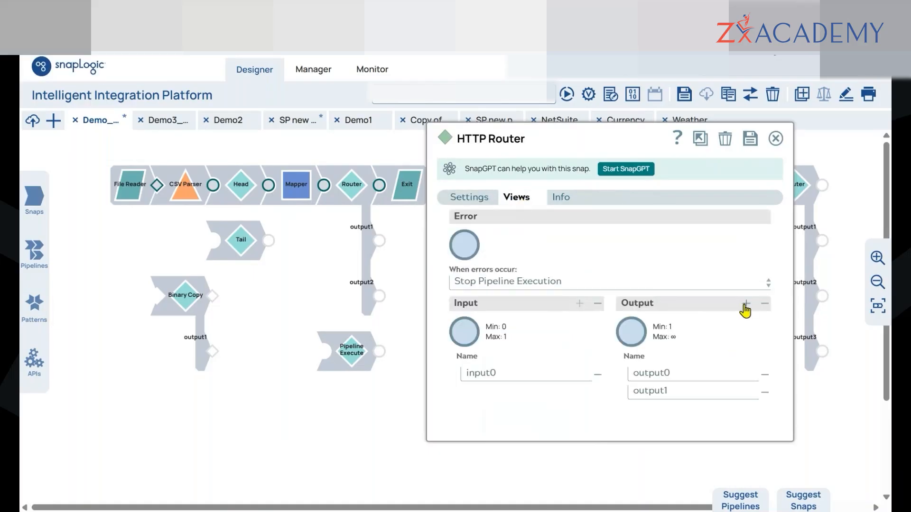
pyautogui.click(470, 198)
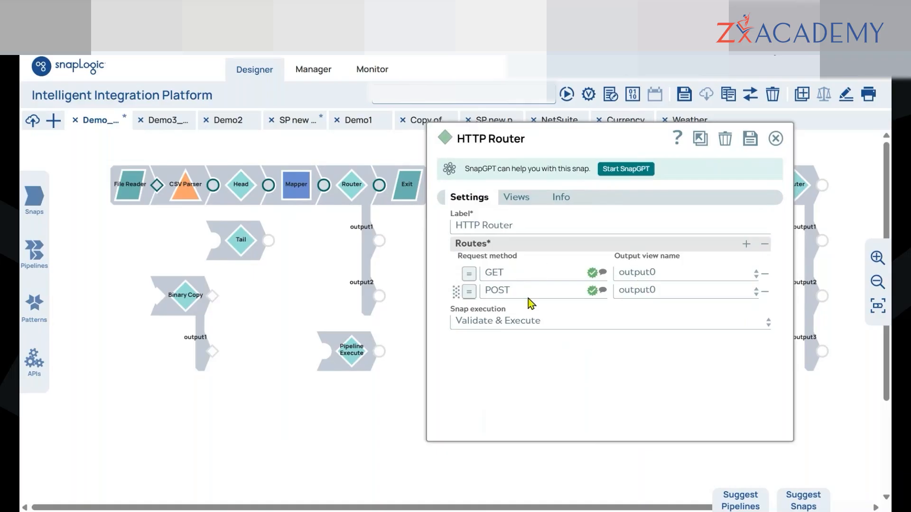
pyautogui.click(649, 292)
pyautogui.click(648, 320)
pyautogui.click(750, 141)
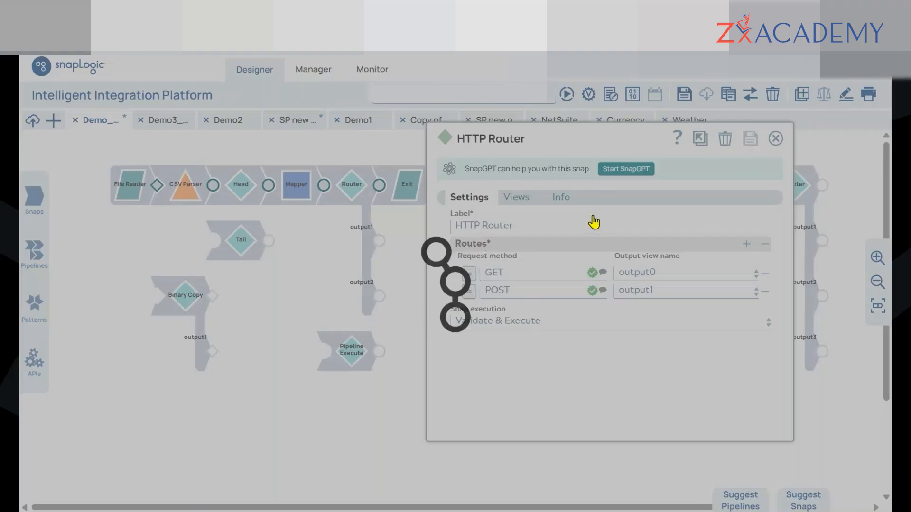